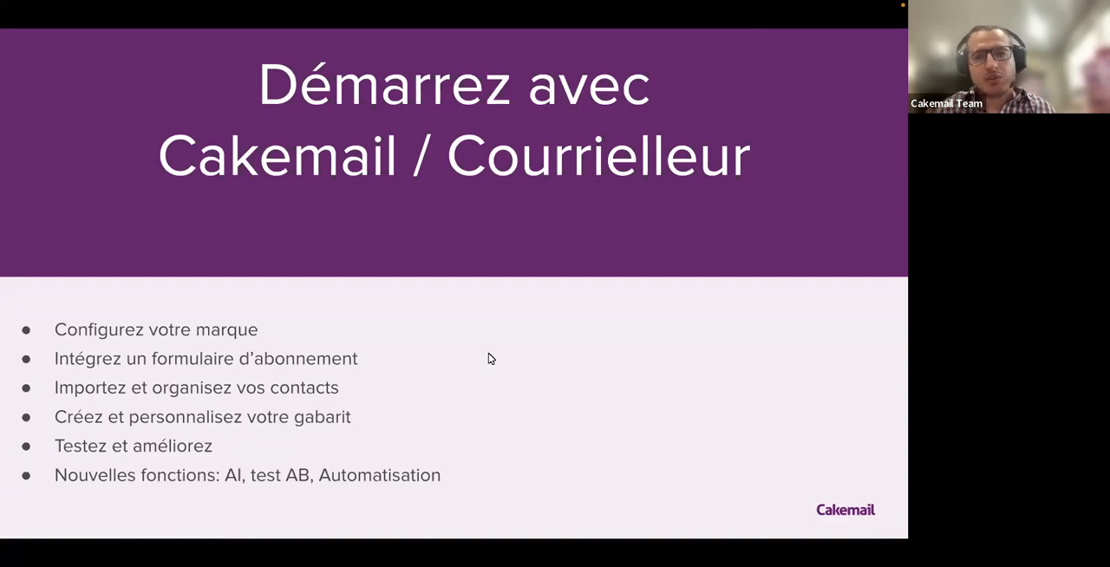
click(538, 346)
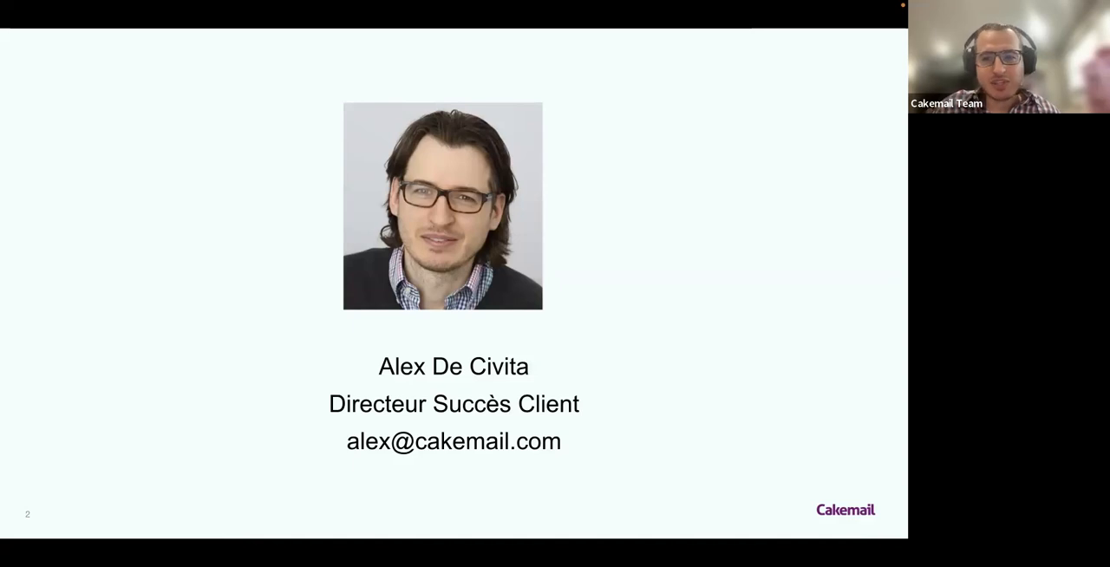
key(Right)
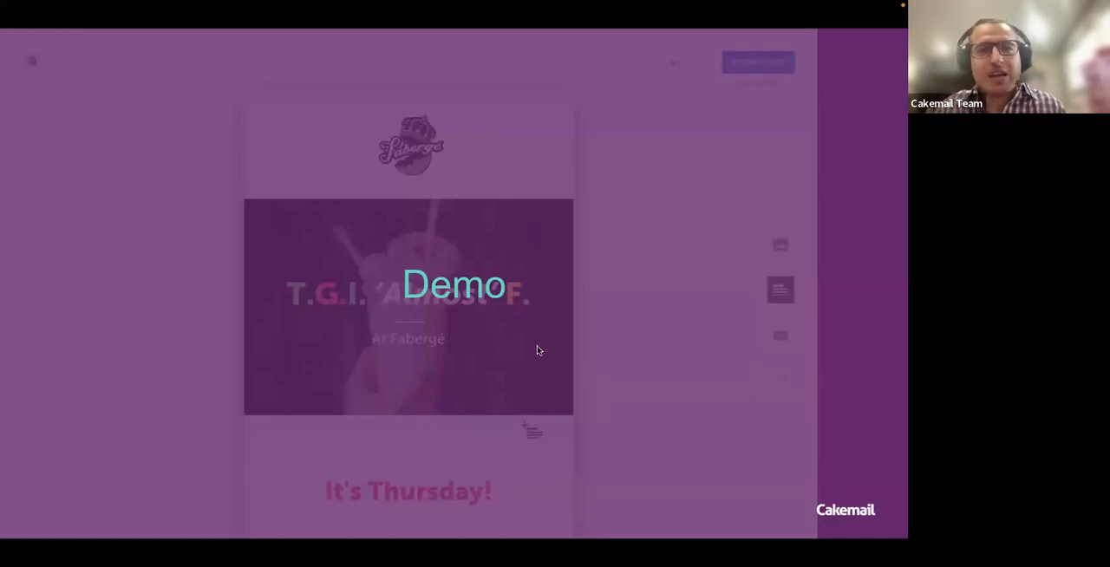
Leave the slideshow, switch to Cakemail and look through the goals on the dashboard.
key(Escape)
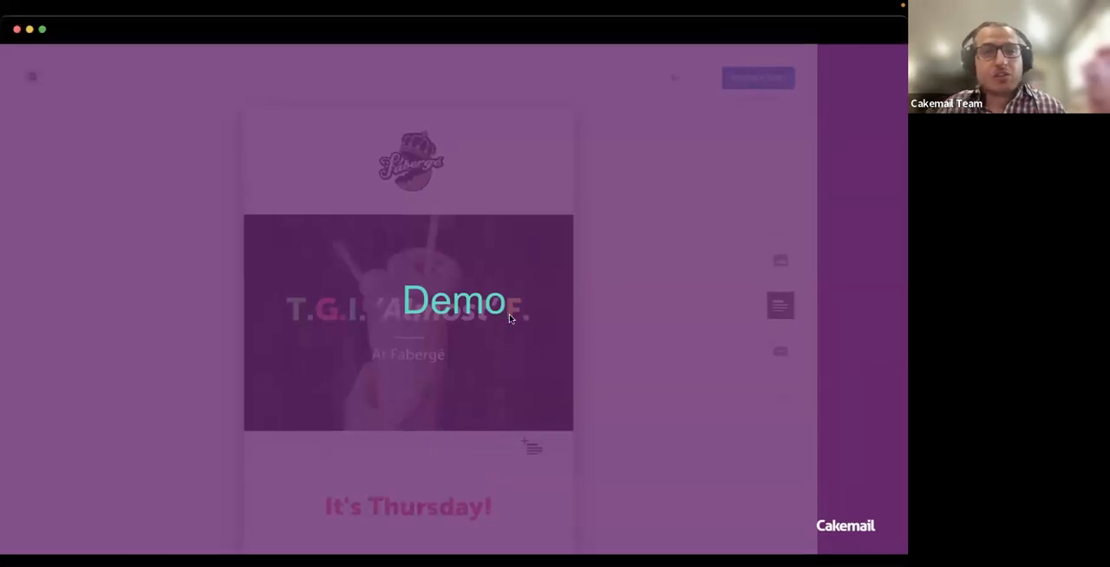
click(301, 32)
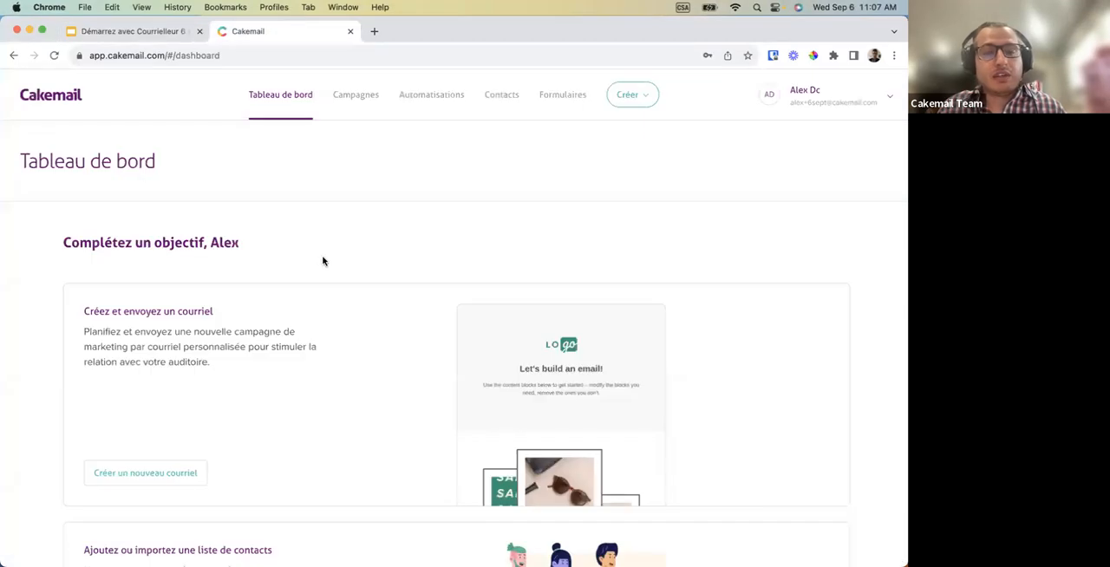
scroll(327, 264, down, 1)
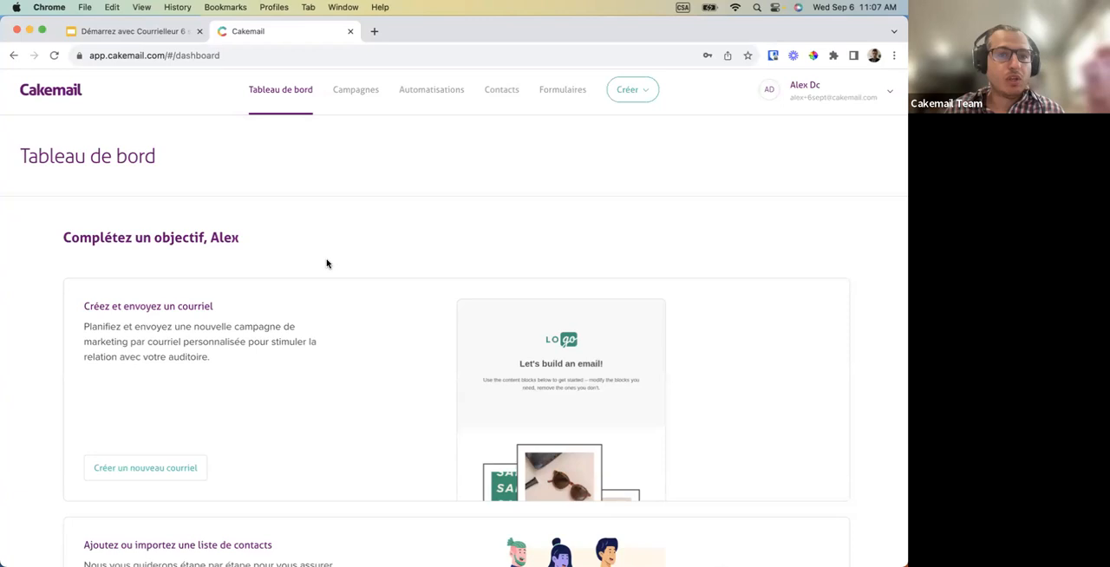
scroll(326, 264, down, 1)
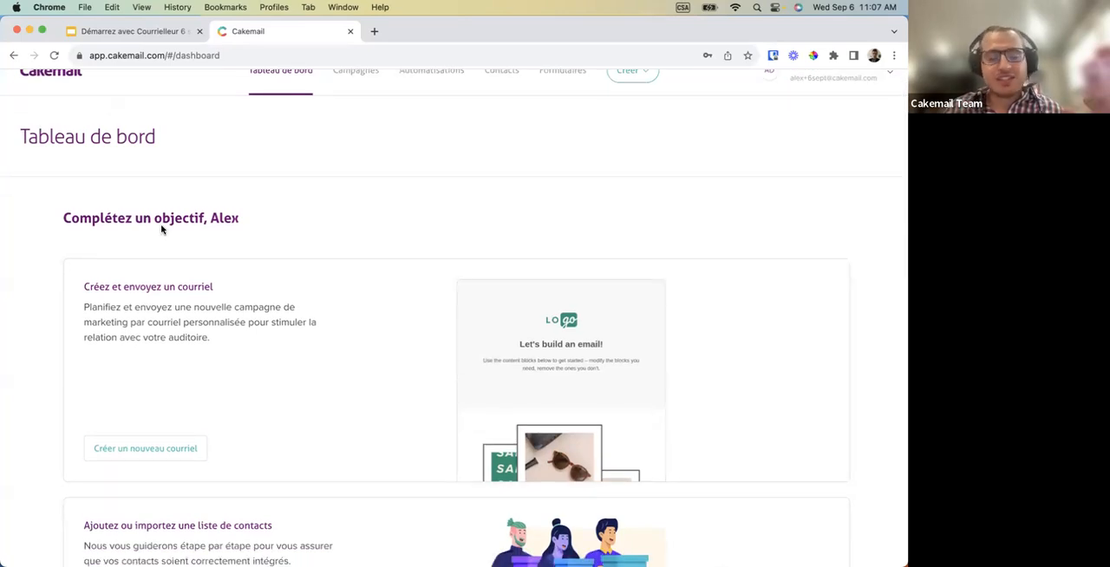
scroll(160, 228, down, 1)
scroll(173, 272, up, 2)
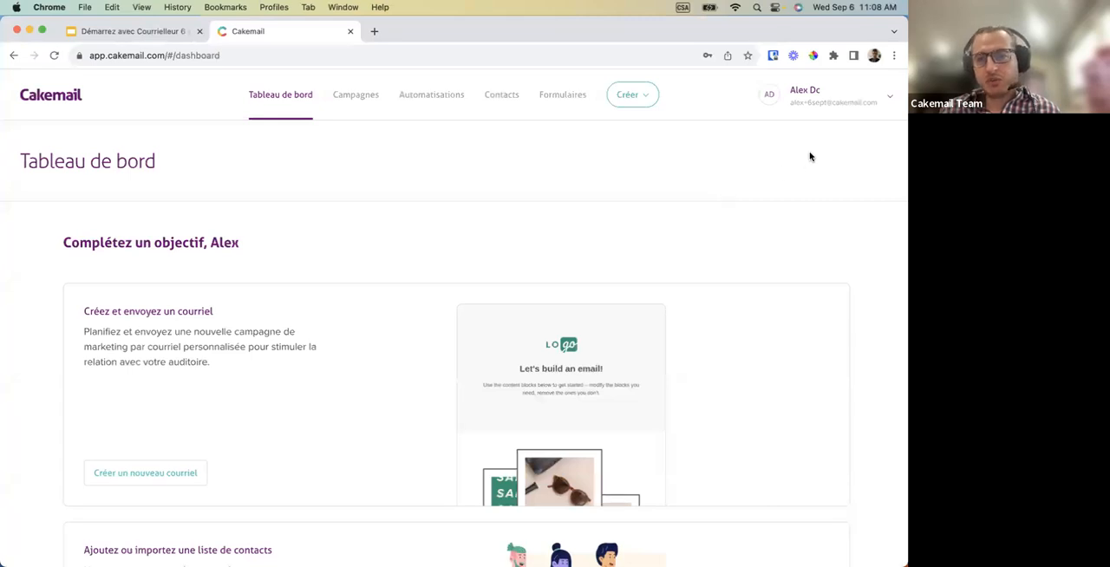
Open the account settings and review the company profile details and the list of users.
click(819, 102)
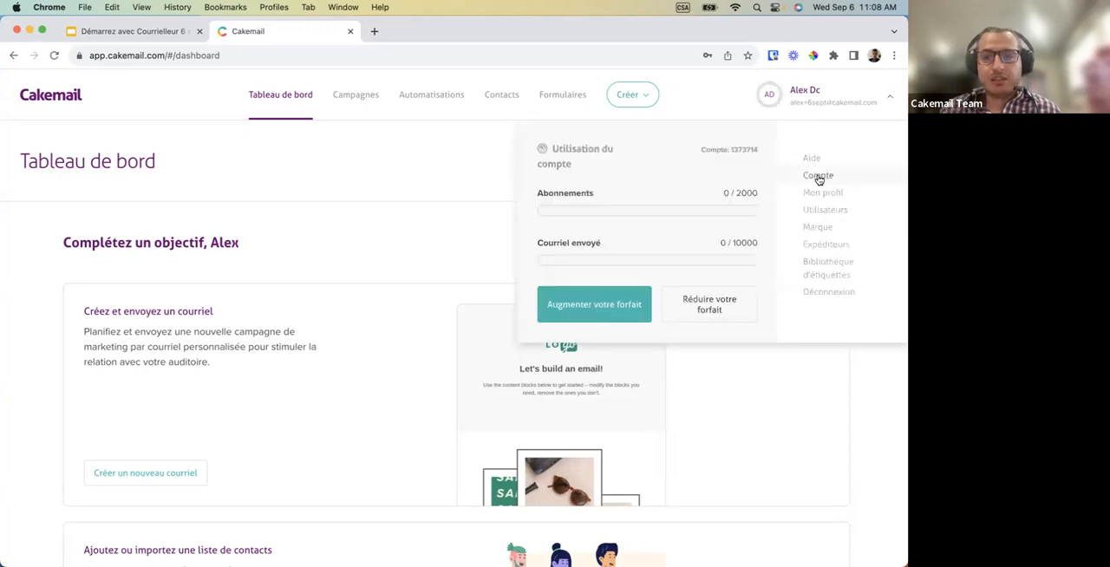
click(817, 179)
scroll(285, 278, down, 1)
scroll(286, 275, down, 1)
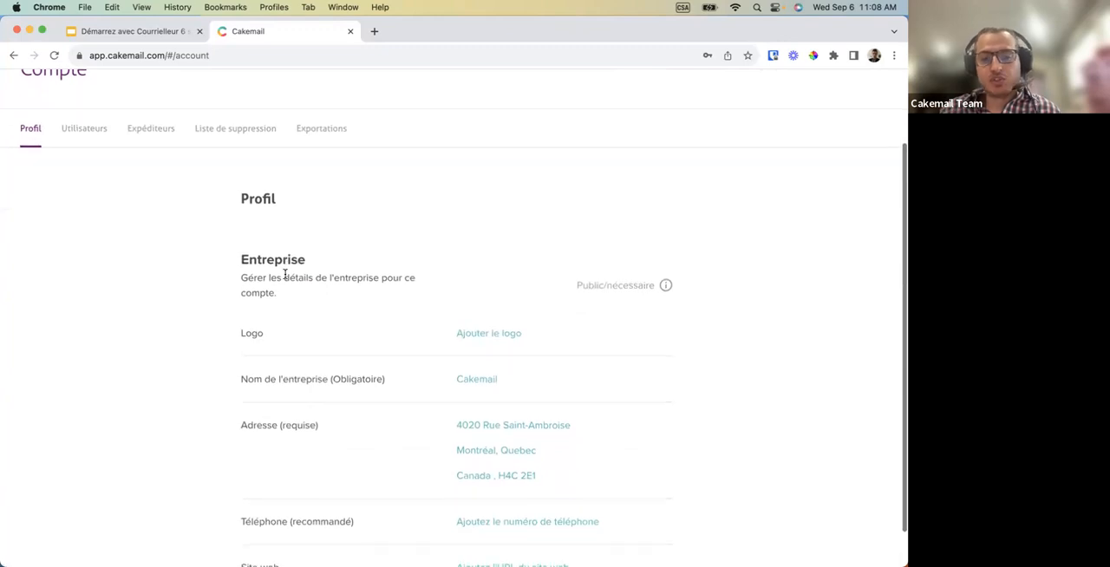
scroll(297, 284, down, 1)
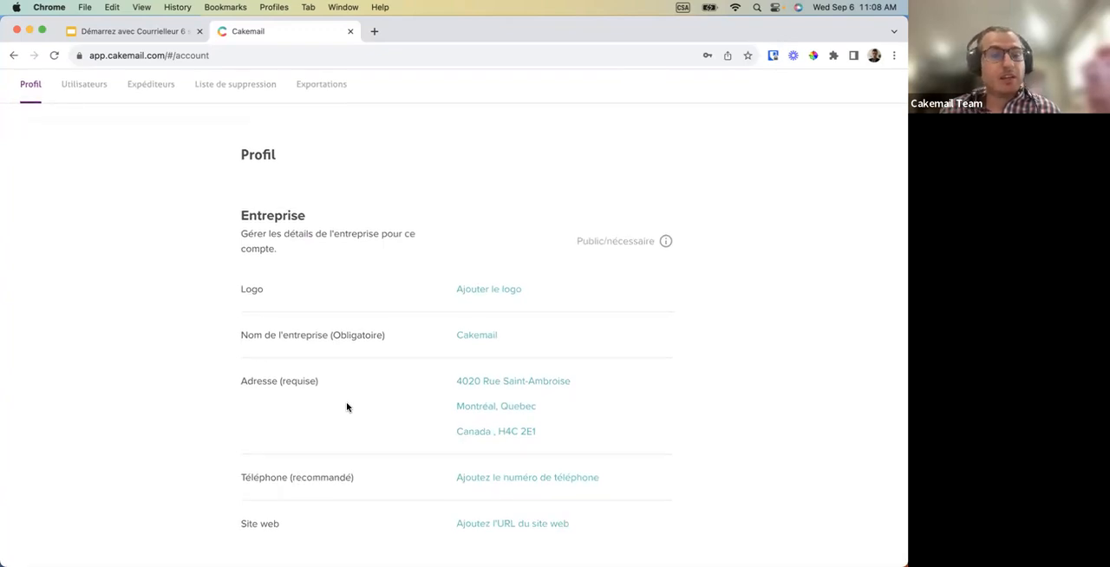
scroll(437, 349, up, 2)
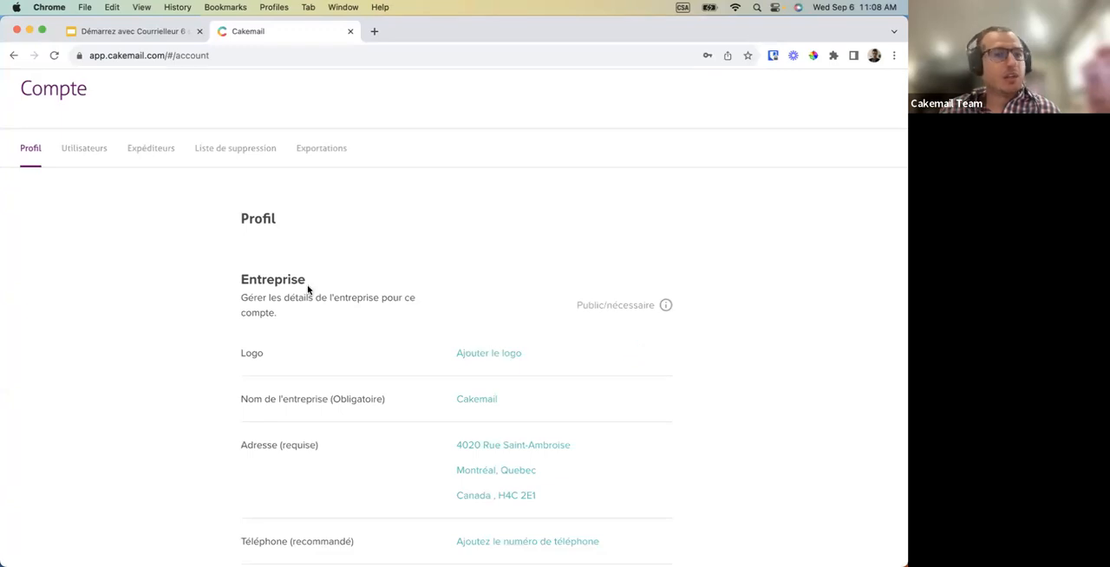
click(86, 154)
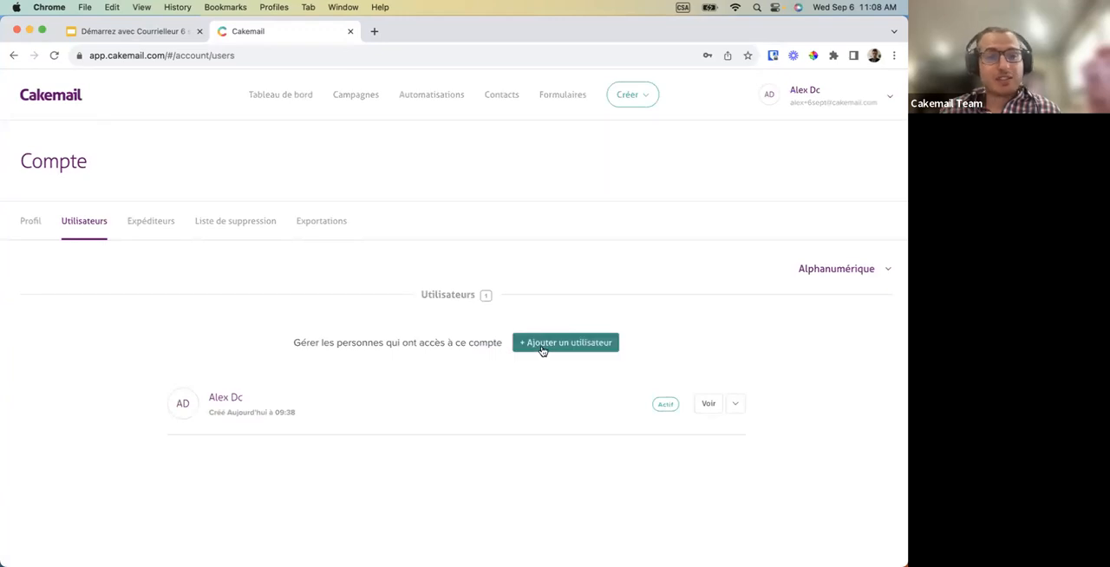
Open the account's senders, review the authentication procedure for the cakemail.com domain, and return without authenticating it.
click(160, 234)
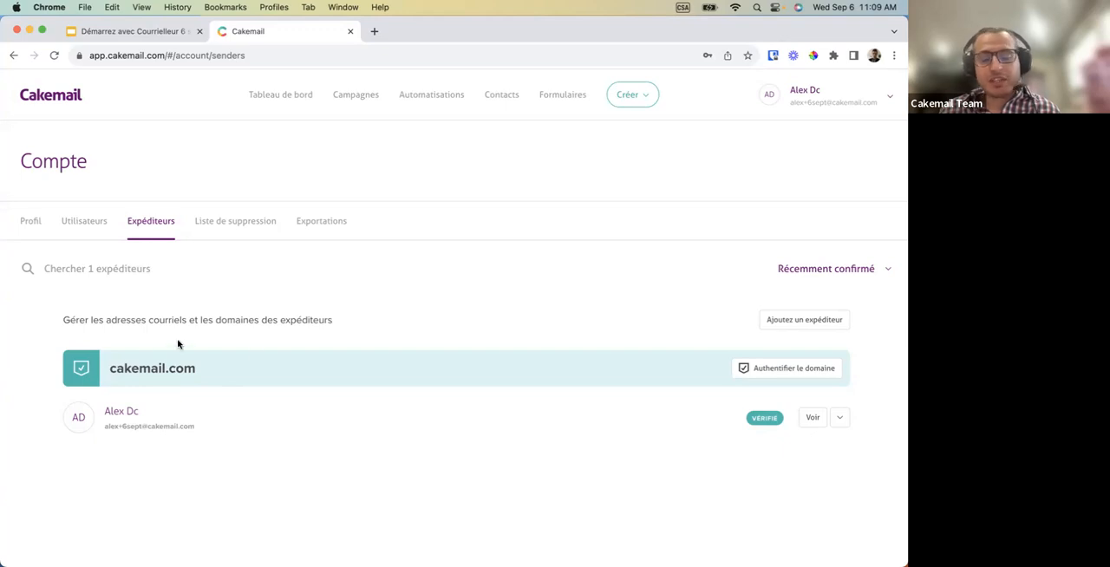
click(763, 369)
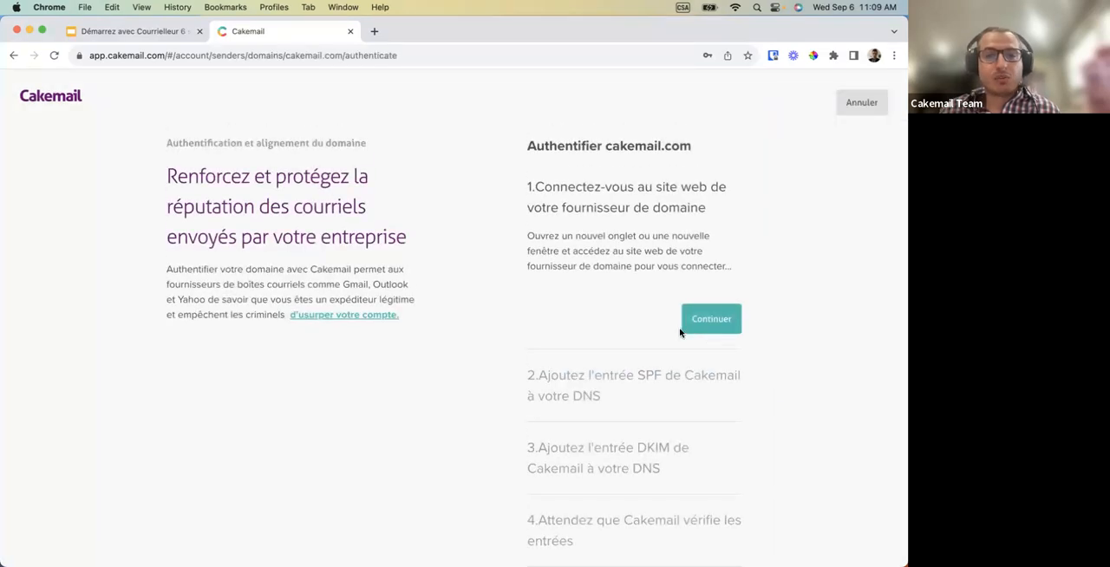
scroll(674, 332, down, 3)
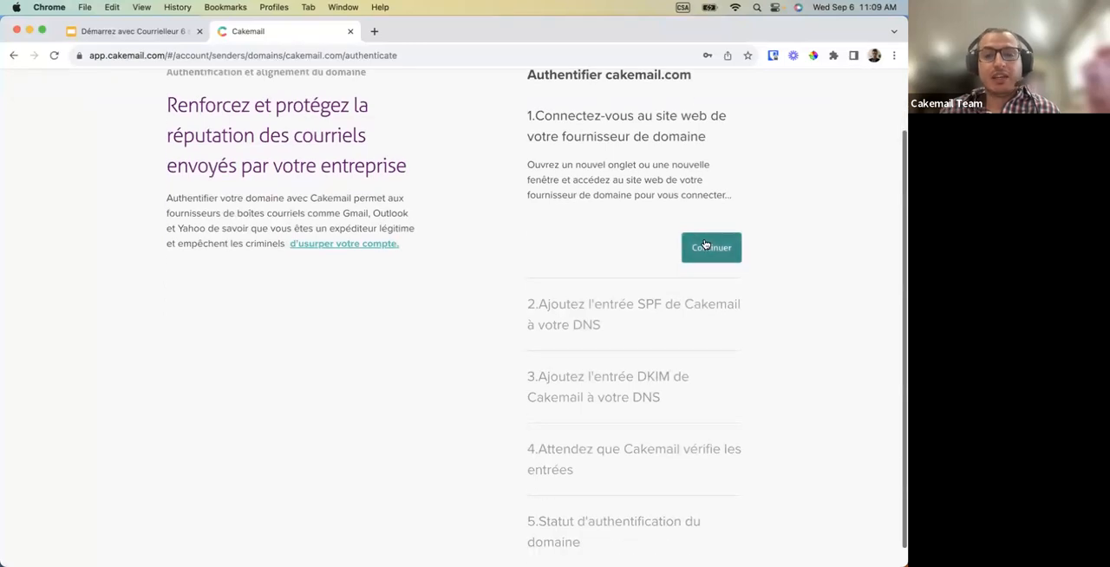
scroll(725, 402, down, 1)
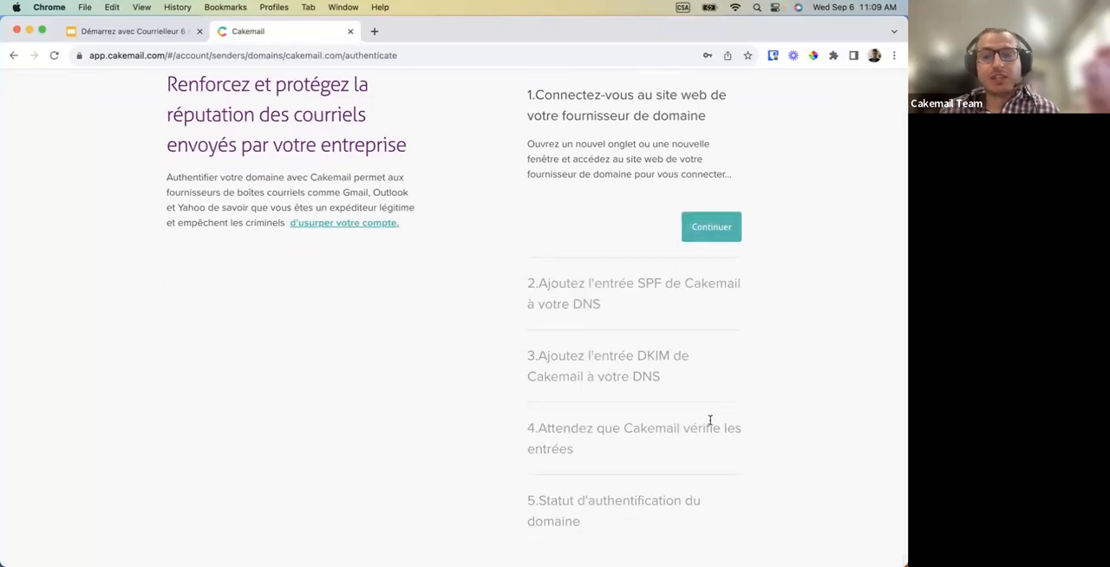
scroll(709, 420, up, 1)
scroll(709, 420, up, 3)
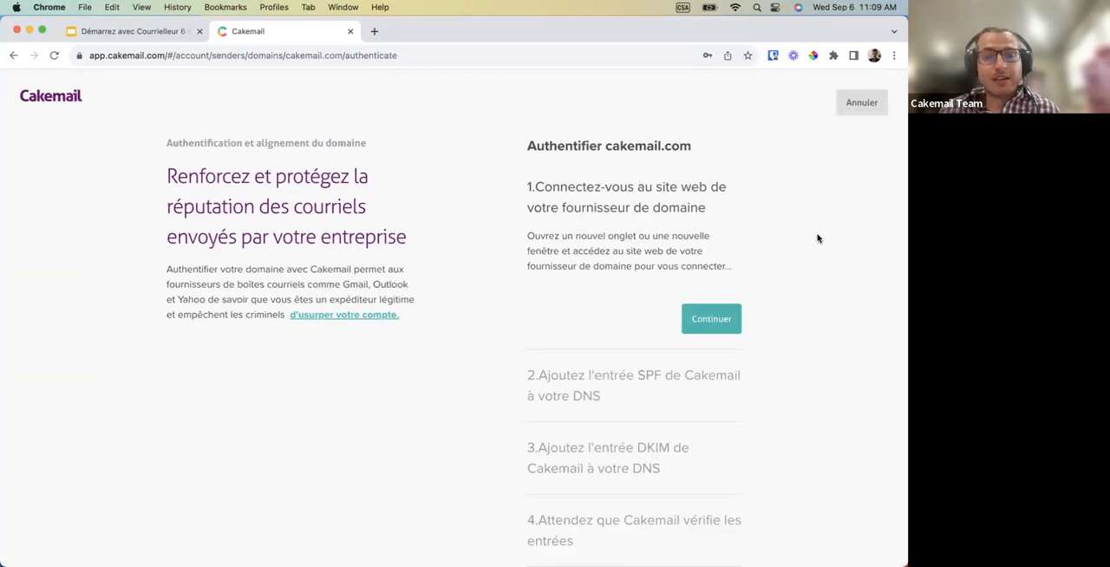
scroll(818, 238, down, 1)
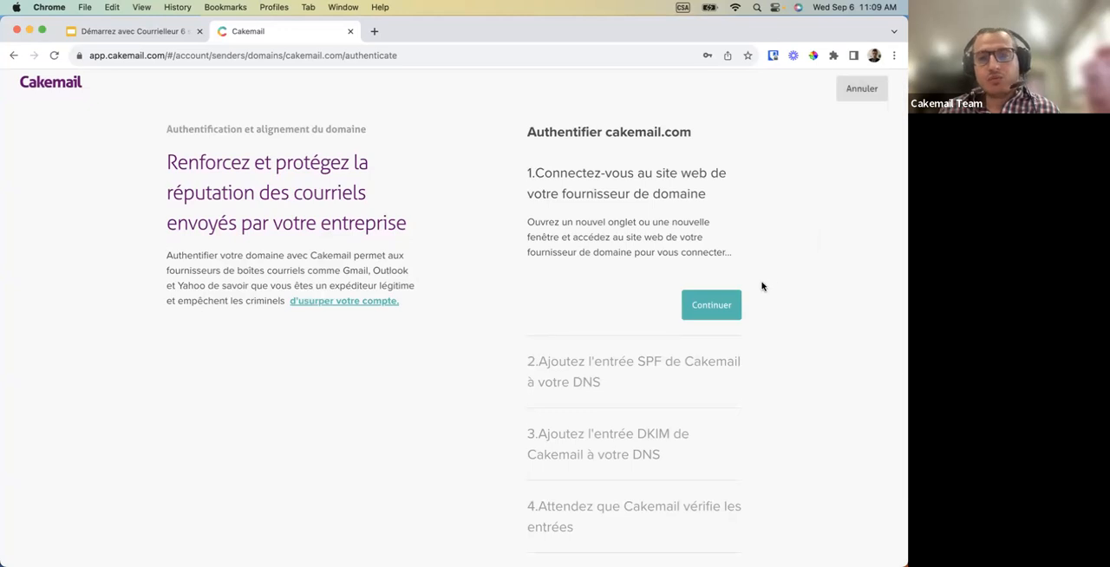
scroll(762, 286, down, 1)
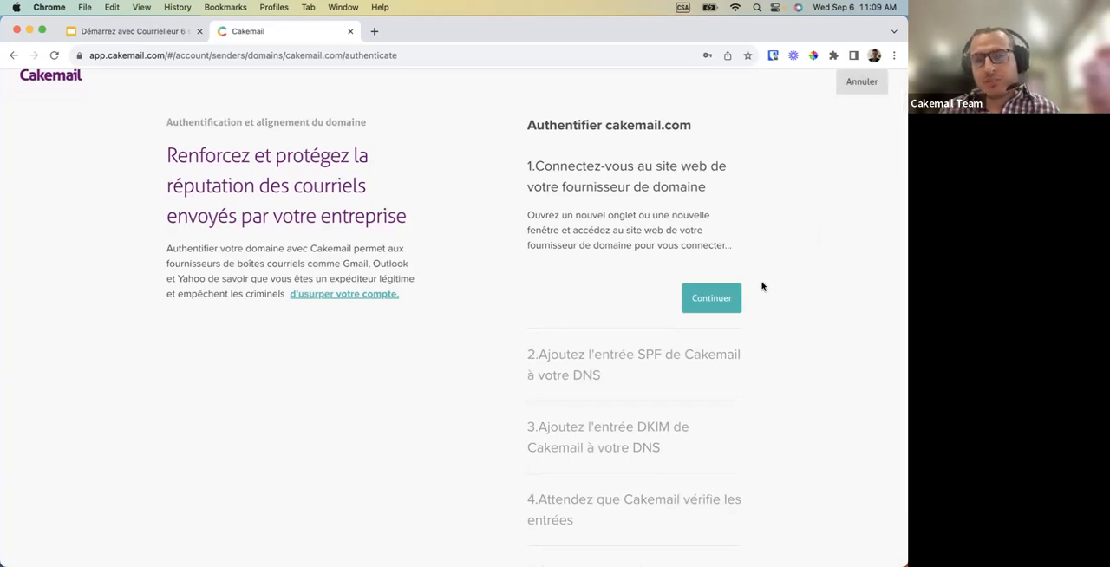
scroll(762, 286, up, 2)
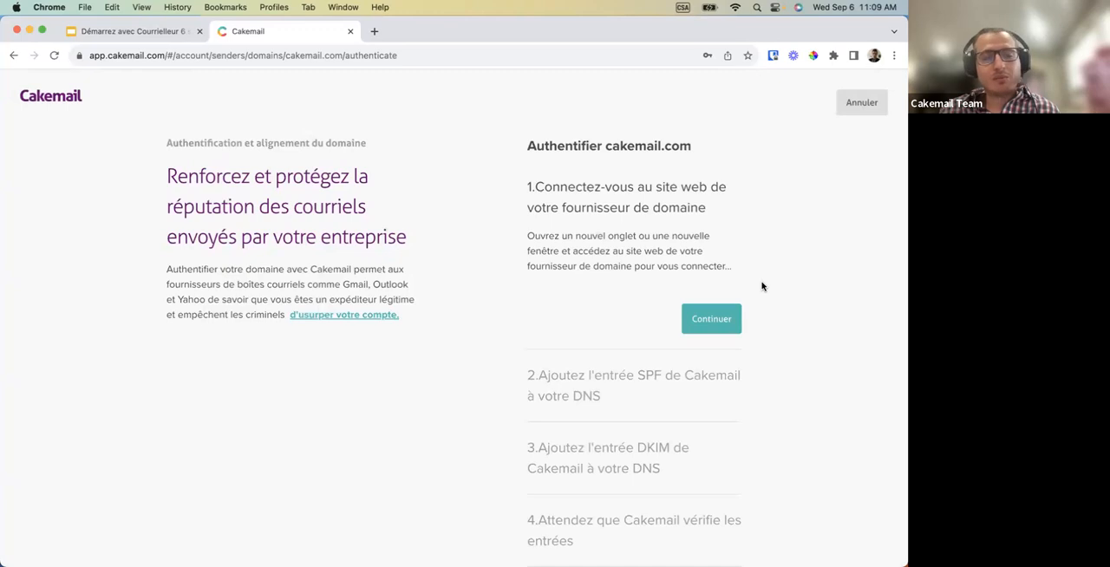
click(853, 113)
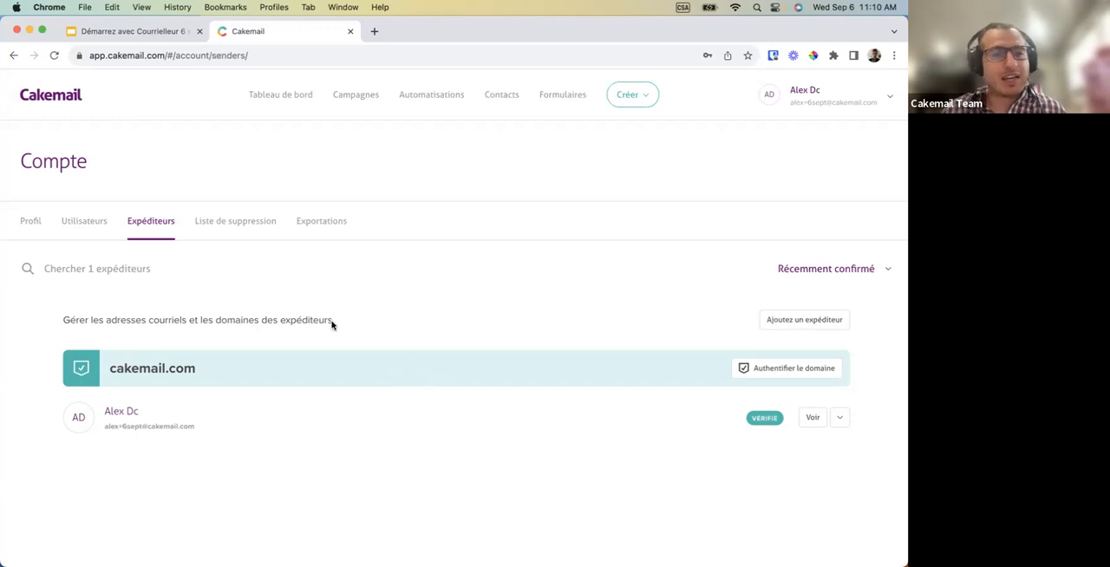
View the account's suppression list and its exports page.
click(245, 228)
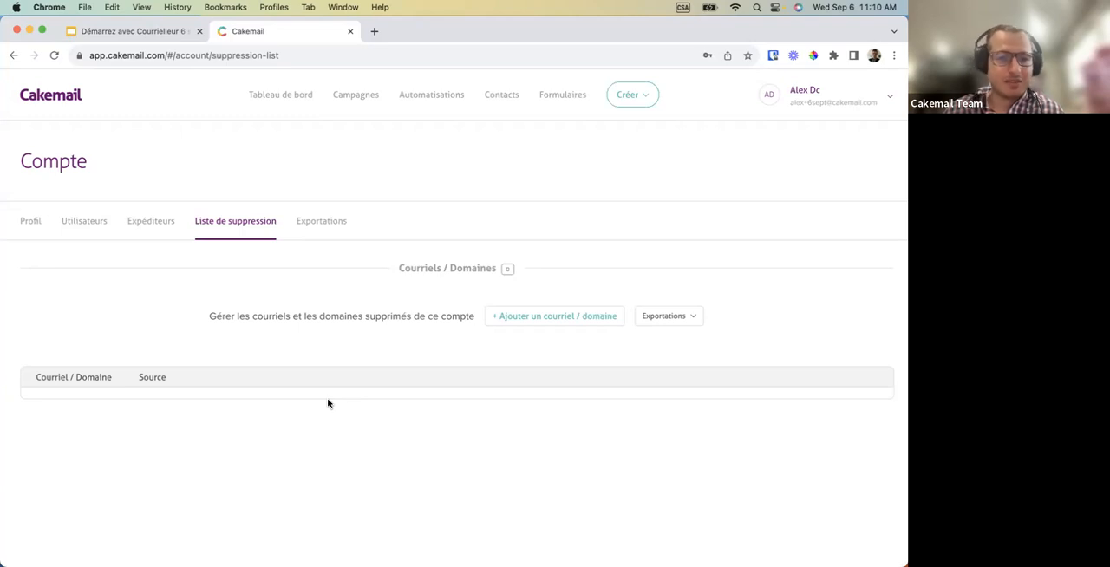
click(322, 225)
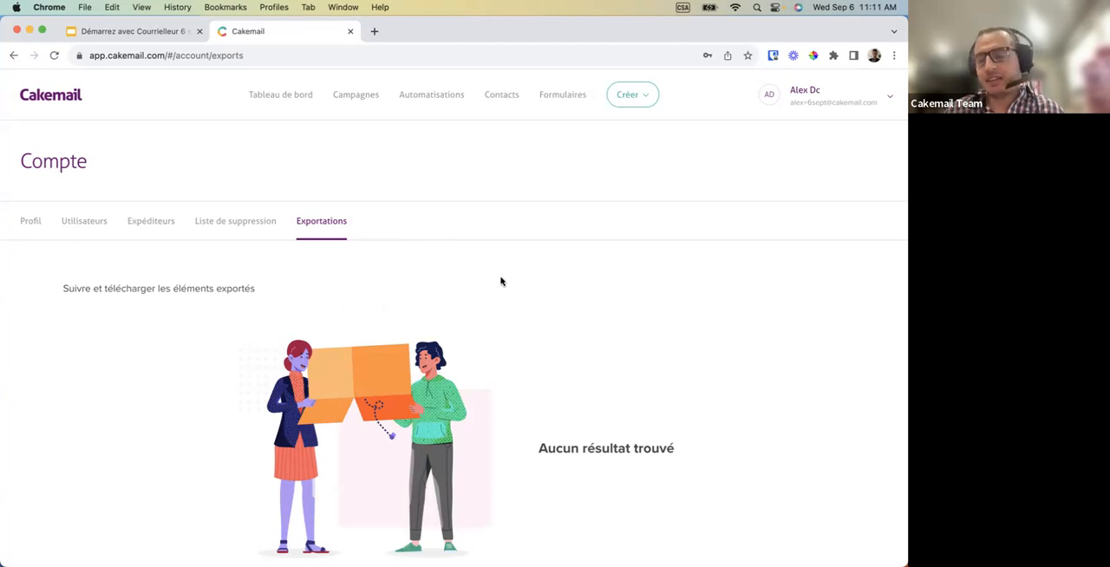
Open the brand management page and examine the logo, text, button and background settings for confirmation pages.
click(822, 97)
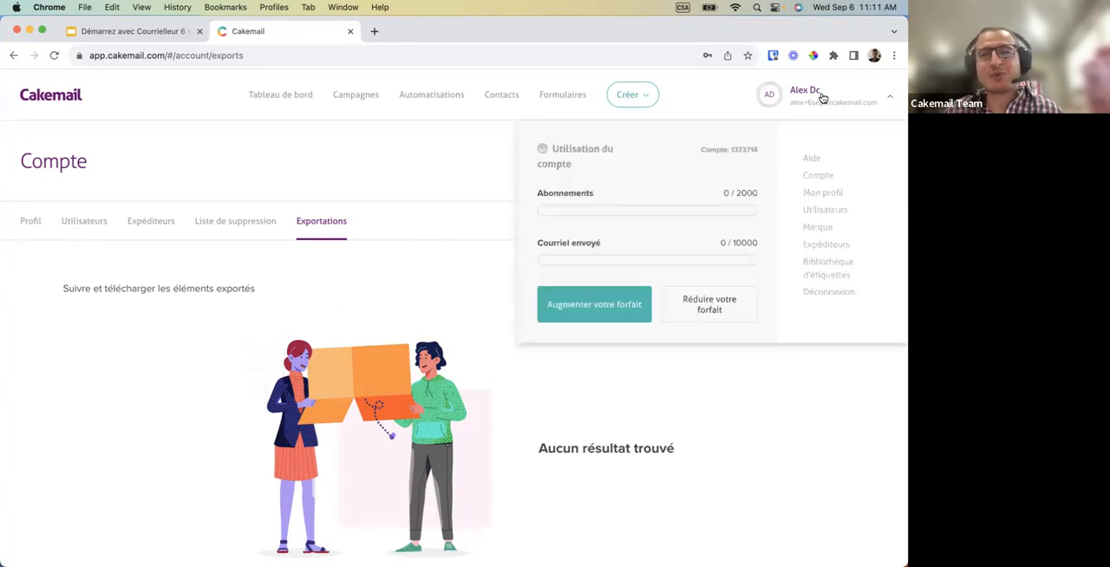
click(823, 228)
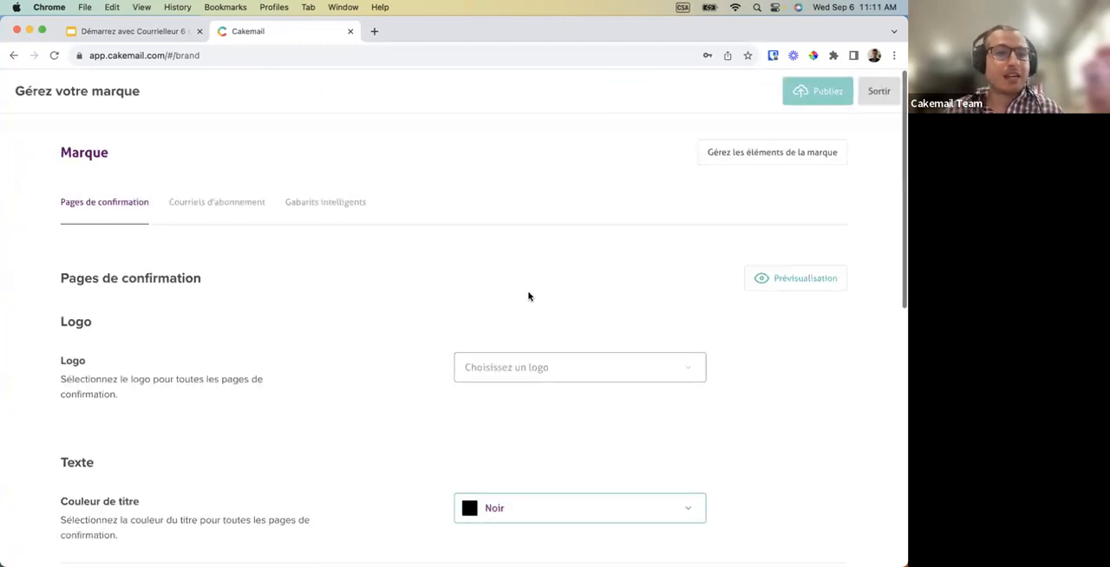
scroll(528, 296, down, 1)
scroll(528, 297, down, 1)
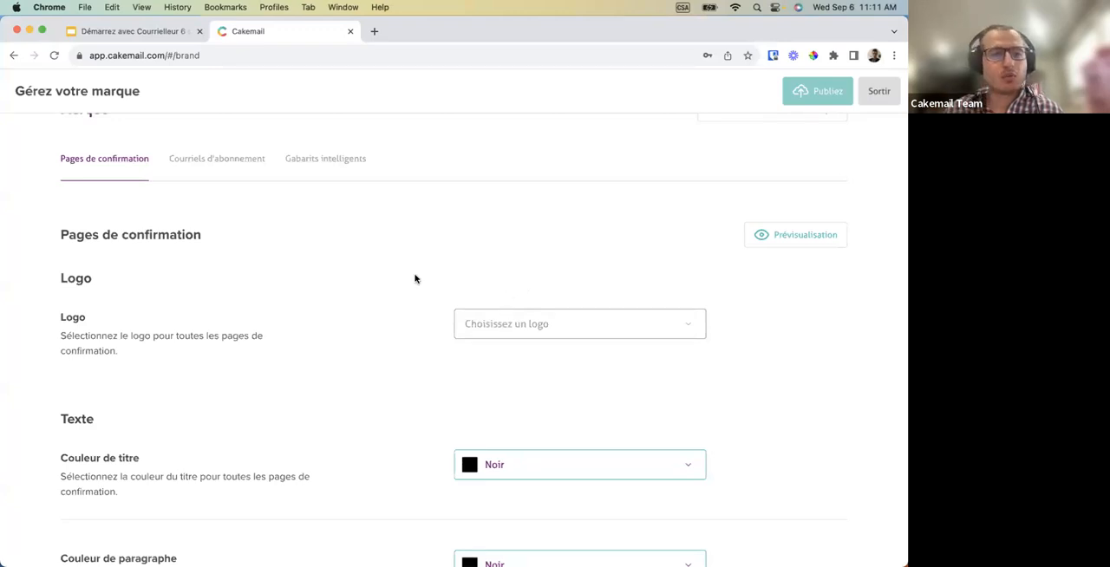
scroll(337, 270, down, 1)
scroll(337, 270, up, 2)
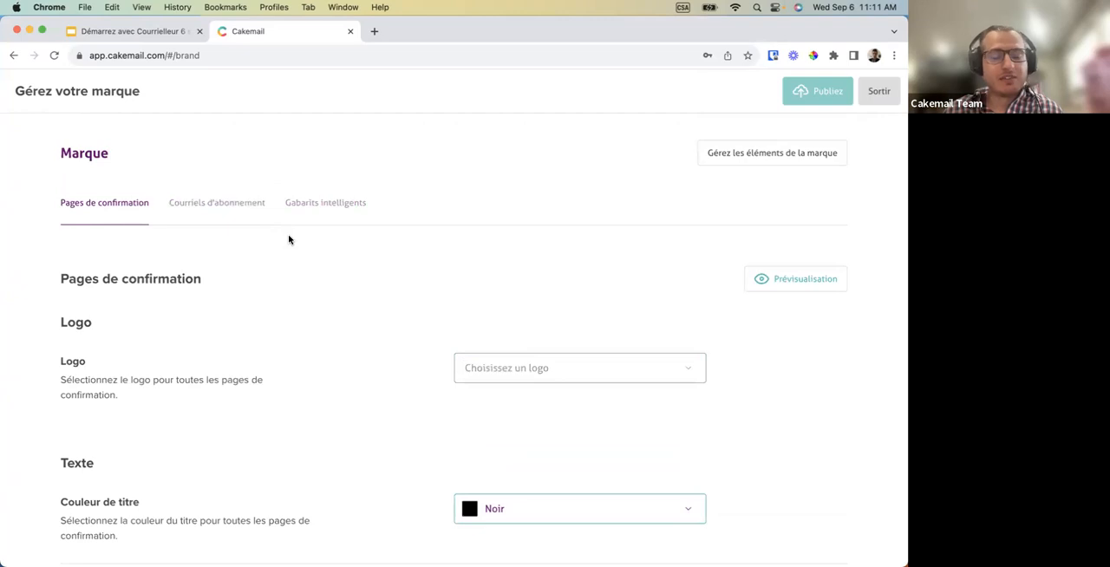
scroll(290, 240, down, 3)
scroll(290, 240, down, 5)
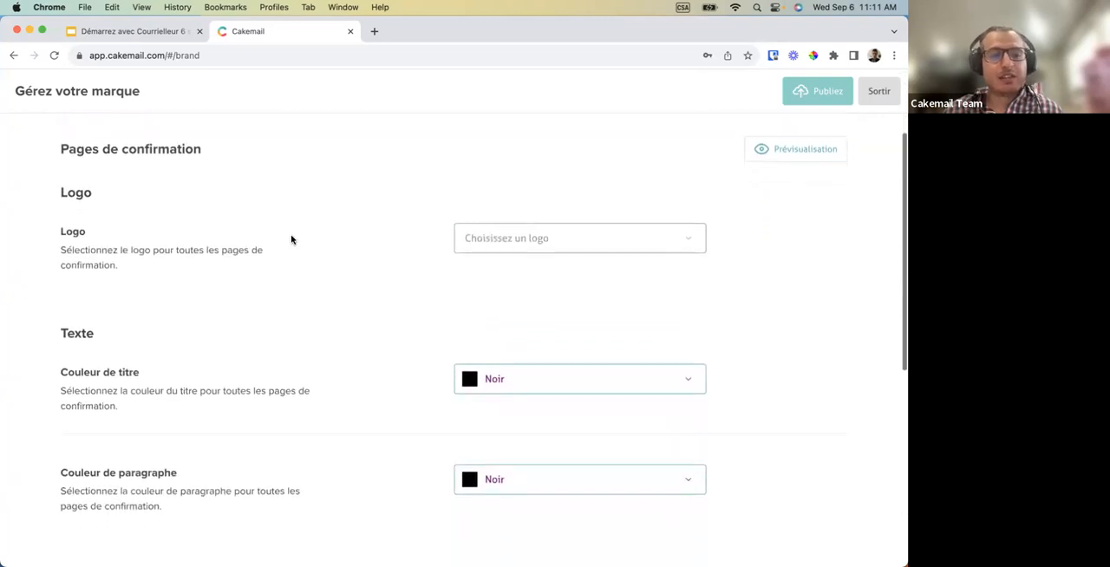
scroll(291, 240, down, 6)
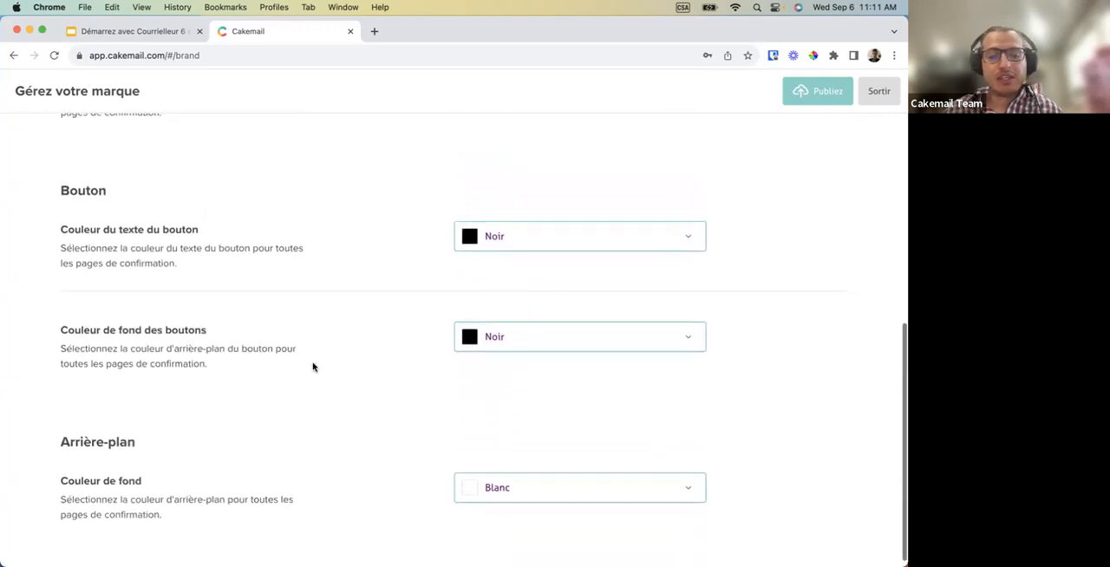
scroll(313, 366, up, 5)
scroll(313, 367, up, 7)
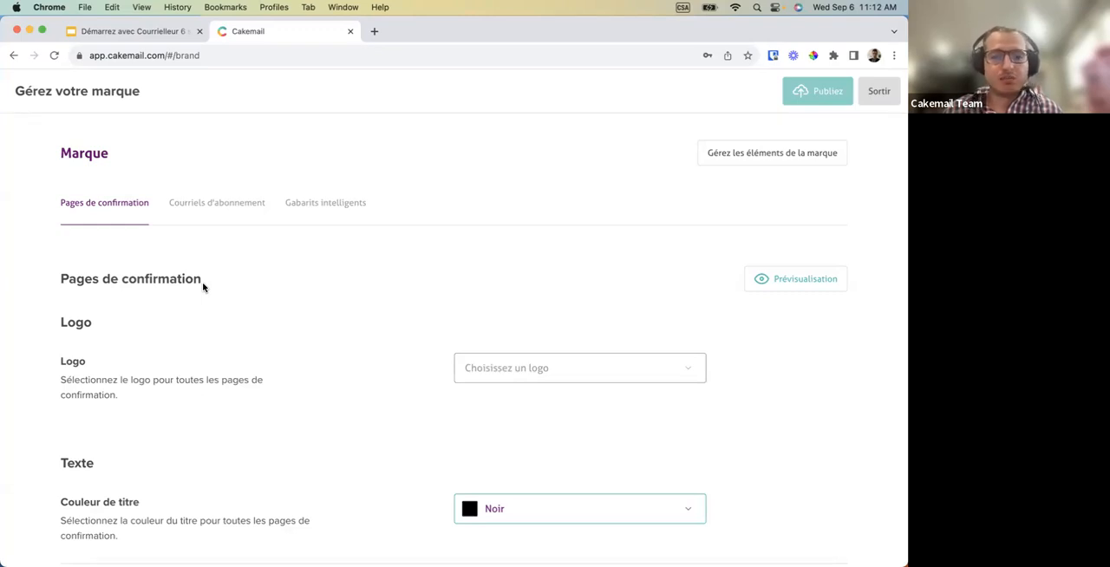
Review the brand's logo and text colour settings for subscription emails.
click(220, 212)
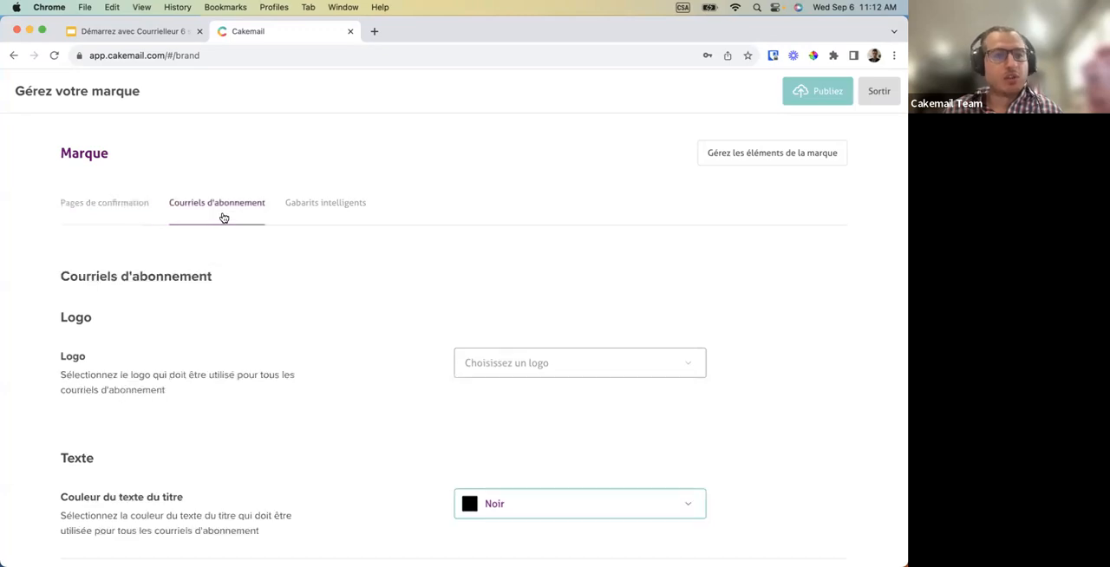
scroll(229, 319, down, 2)
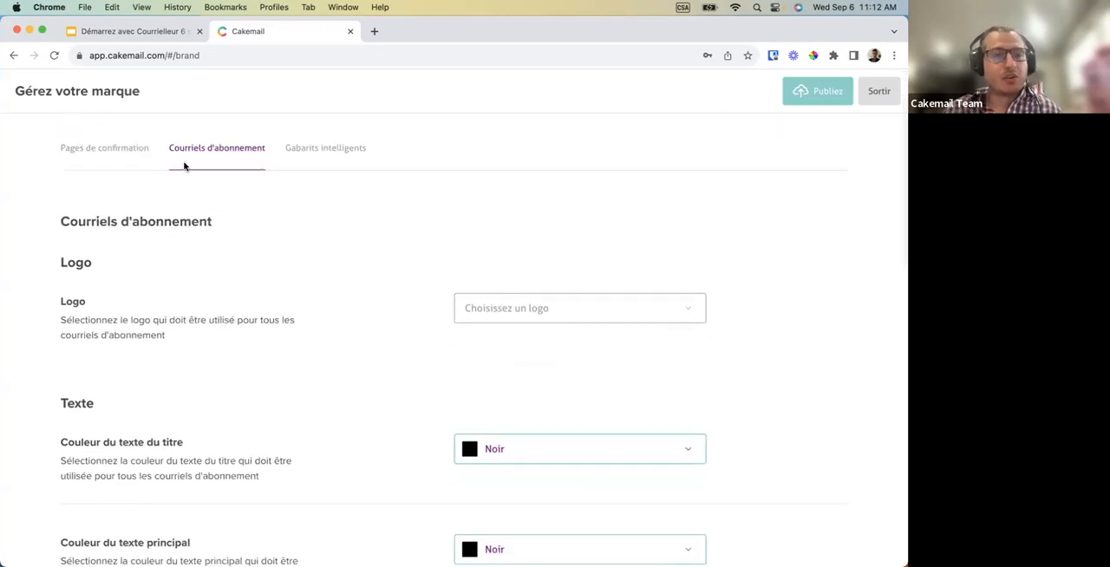
scroll(283, 241, down, 5)
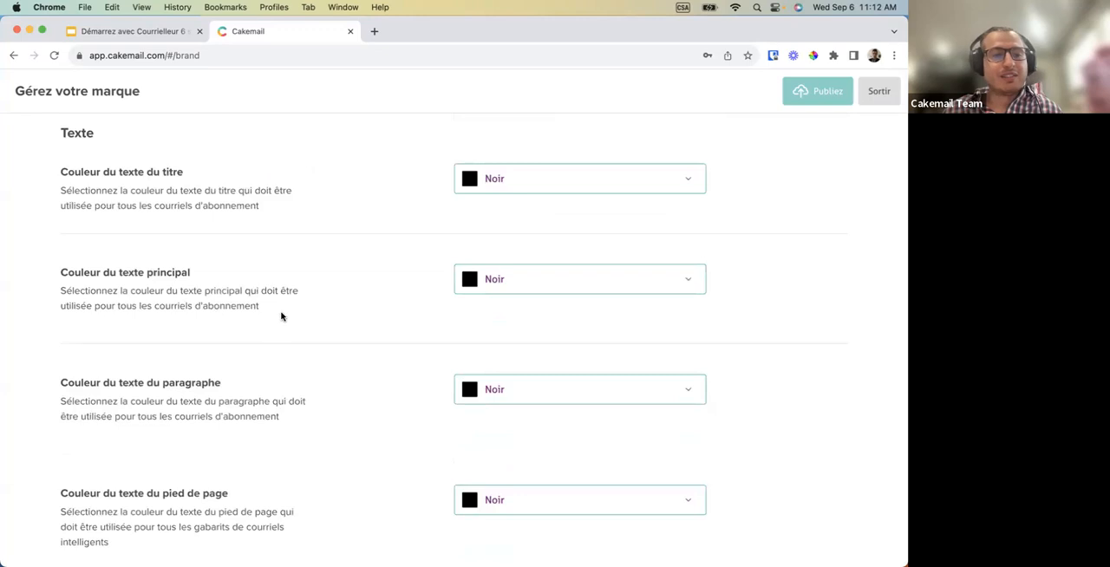
scroll(281, 315, down, 2)
scroll(281, 314, up, 8)
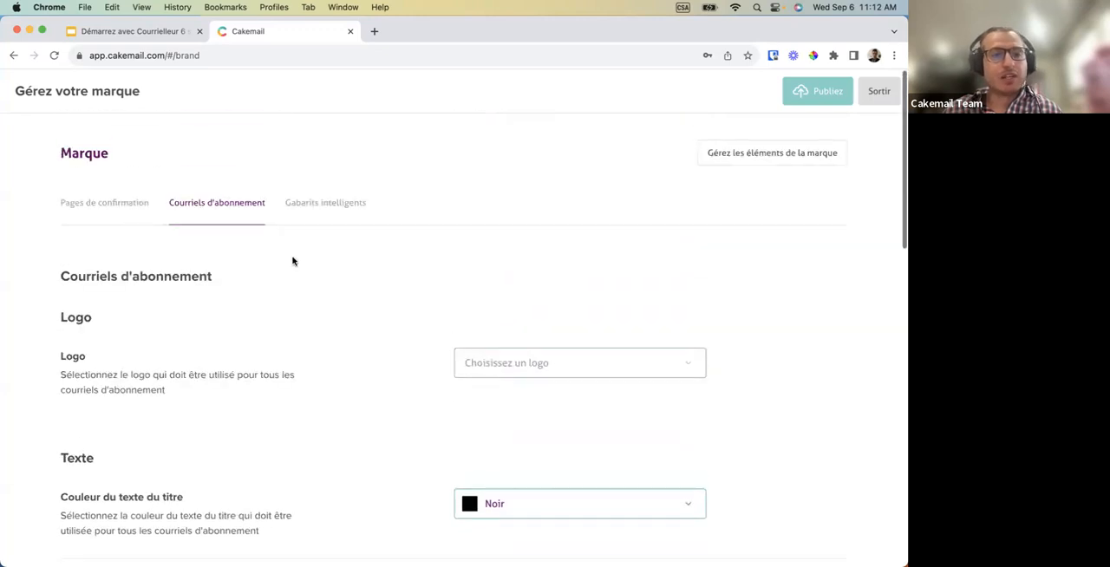
Review the brand's logo, text and button colour settings for smart templates, and leave brand management without publishing.
click(320, 206)
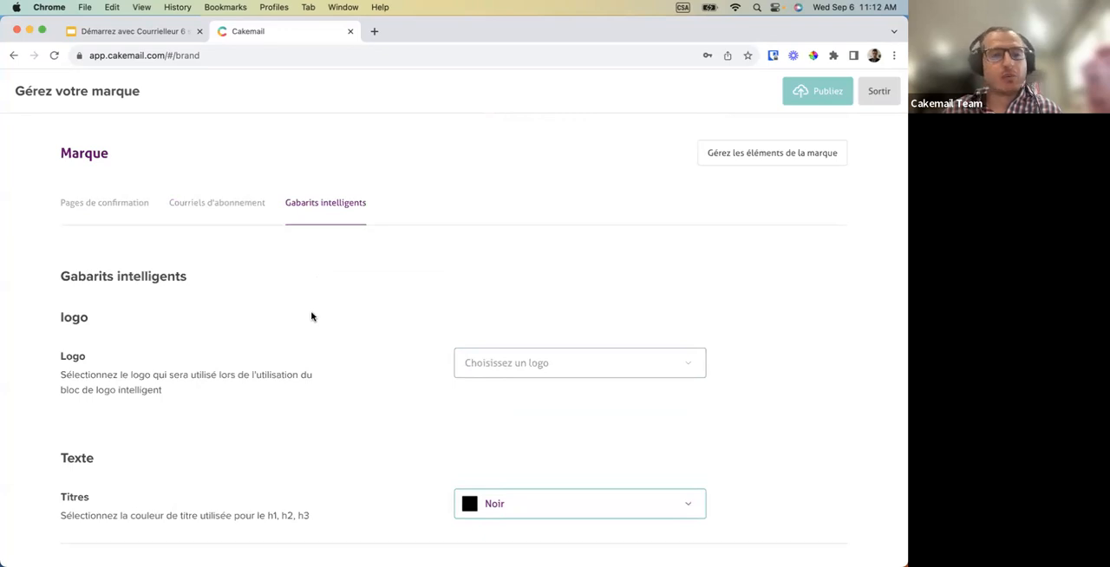
scroll(309, 329, down, 2)
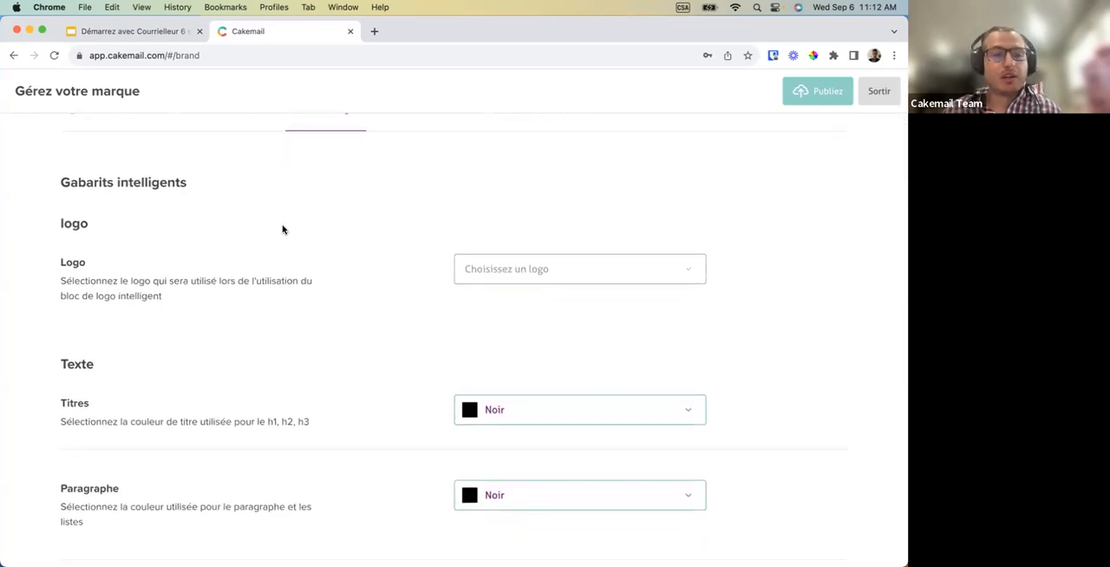
scroll(282, 228, down, 4)
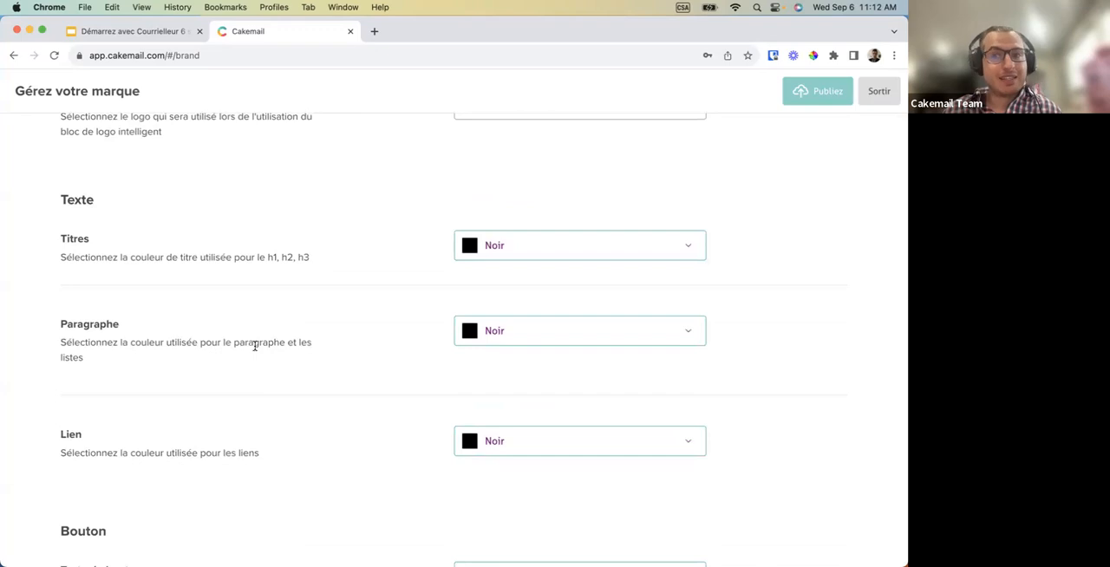
scroll(255, 346, up, 6)
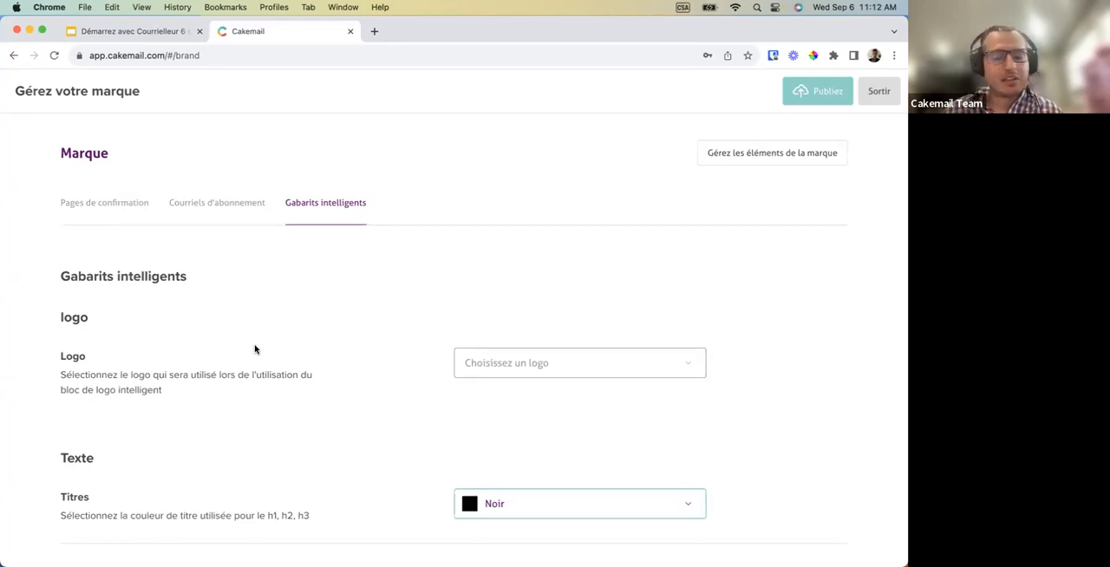
scroll(268, 391, down, 5)
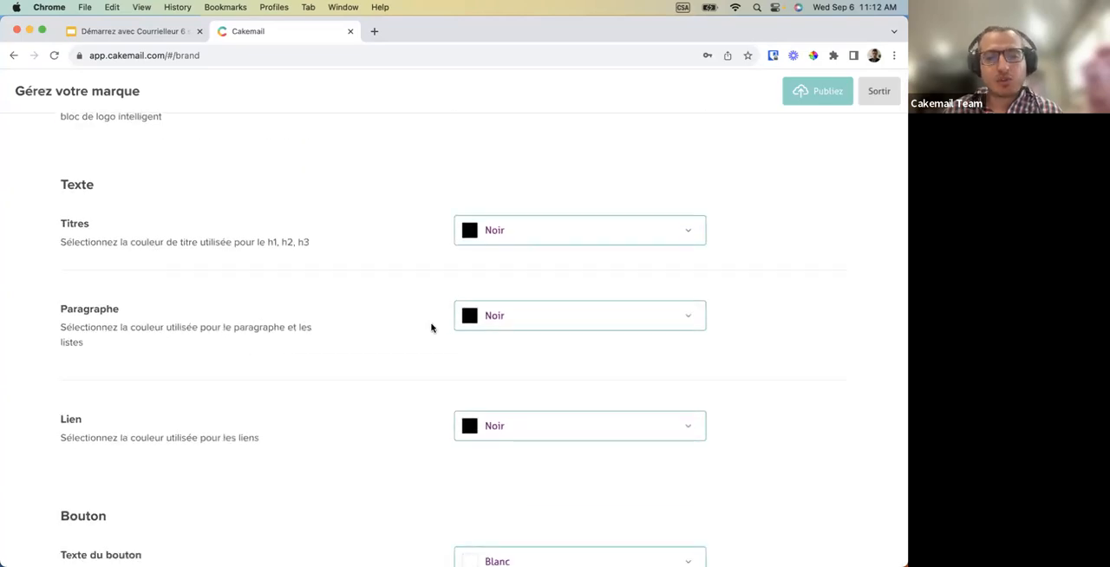
scroll(287, 399, down, 2)
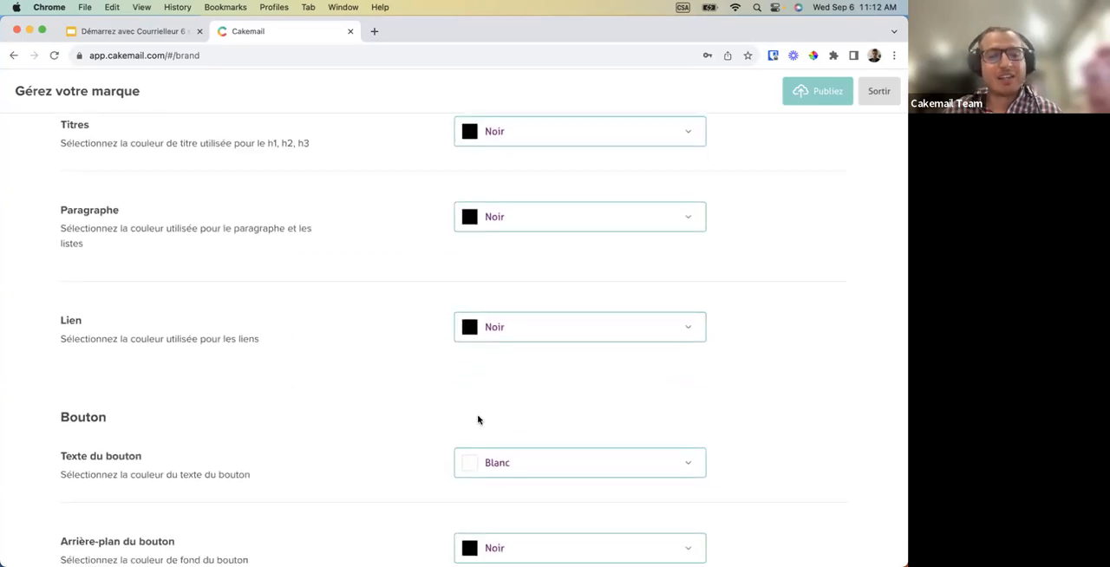
scroll(508, 435, up, 5)
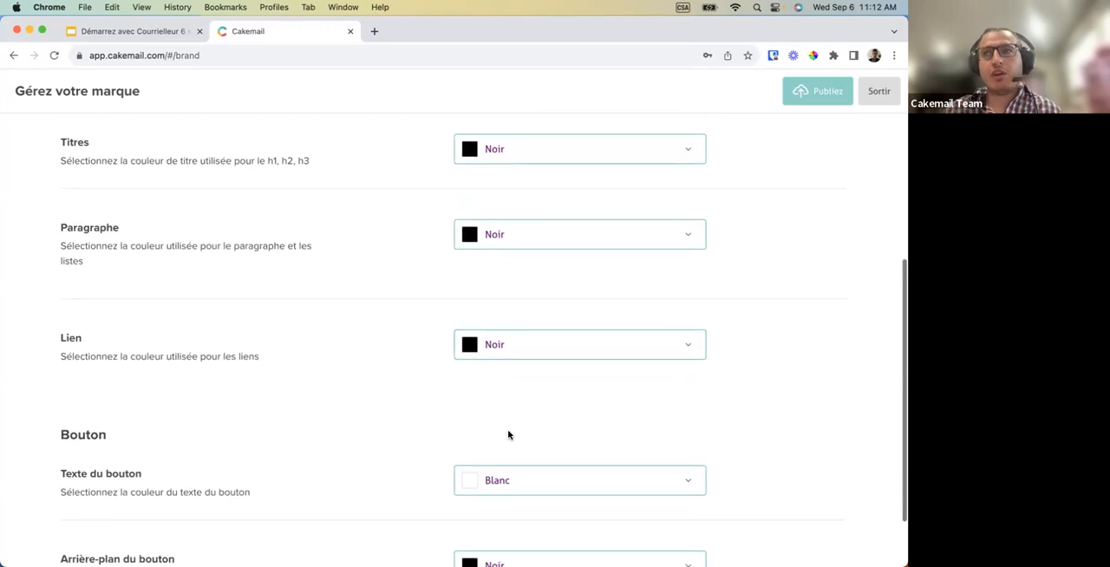
scroll(508, 434, up, 2)
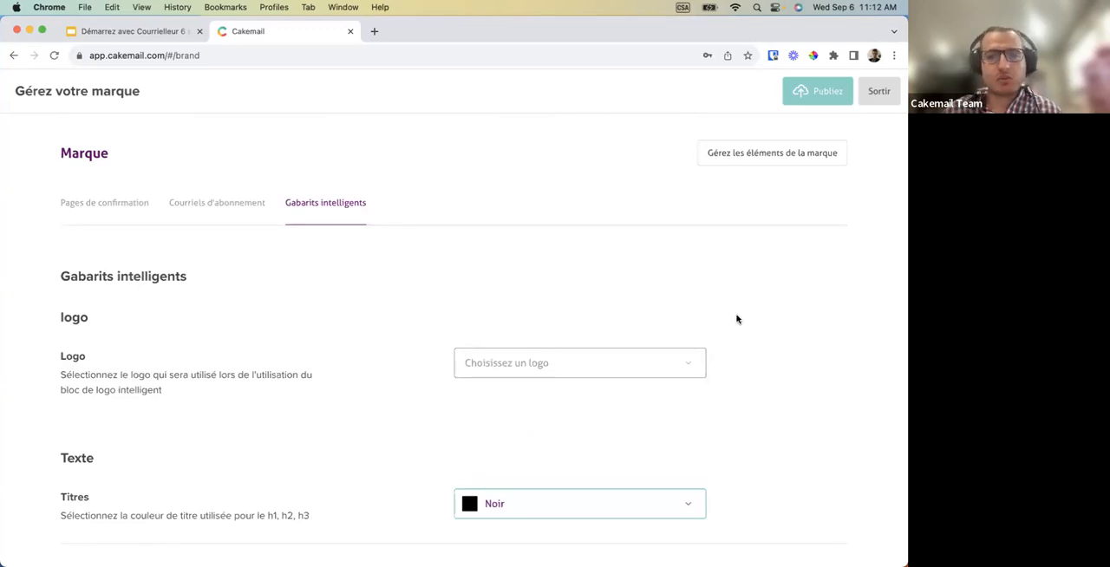
click(877, 100)
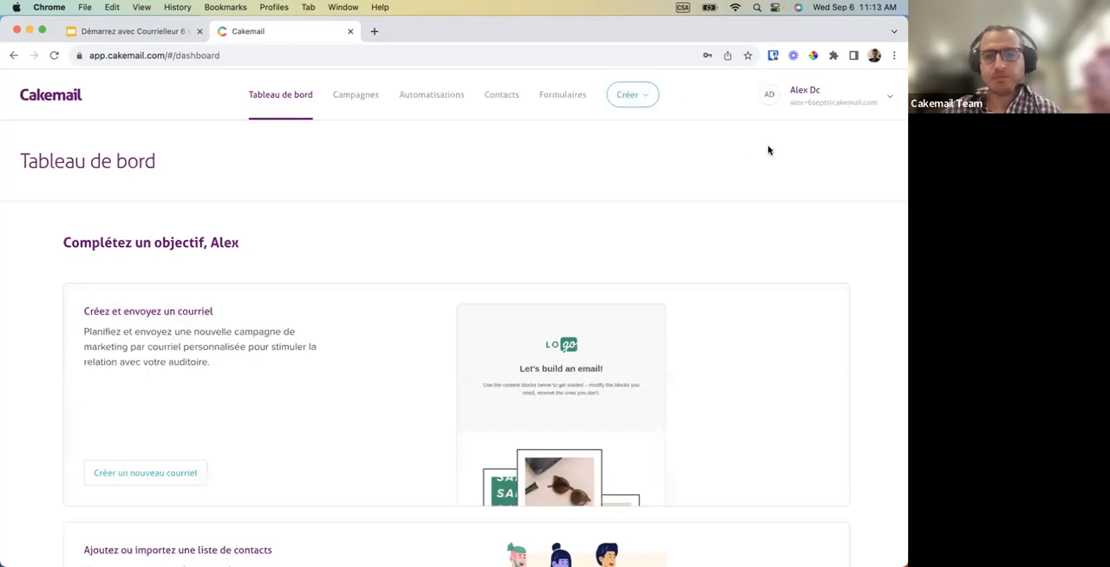
Start a contact import into the Cakemail mailing list by uploading the CSV file listeresto.csv.
click(502, 105)
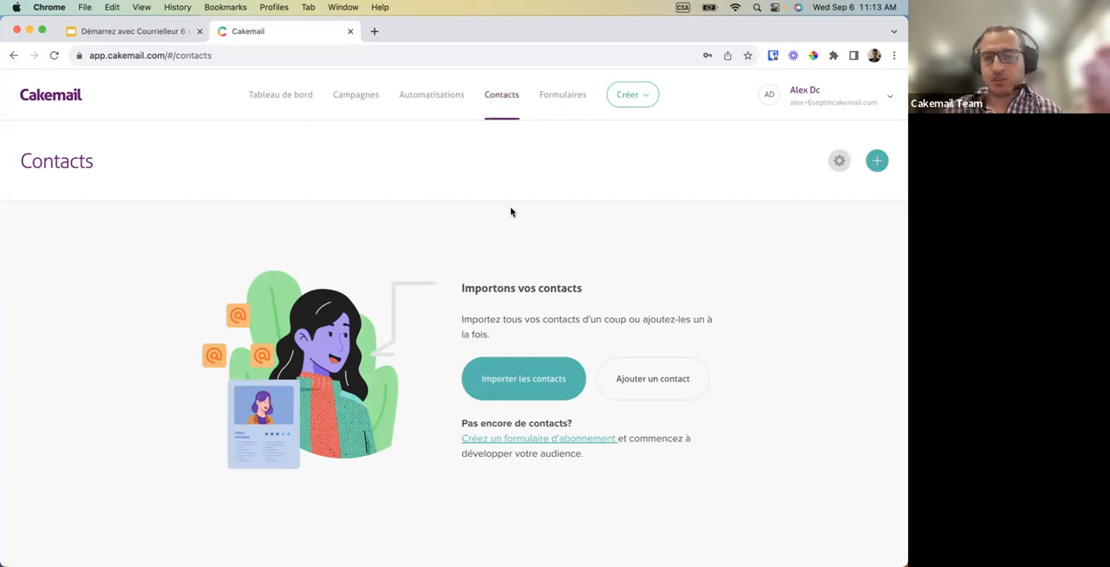
click(493, 385)
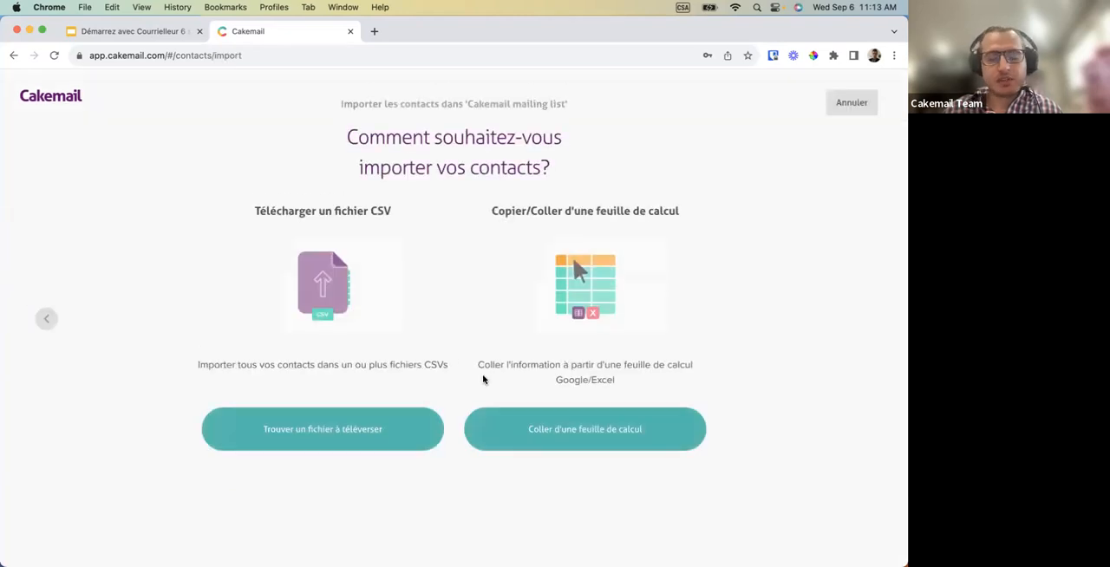
click(330, 423)
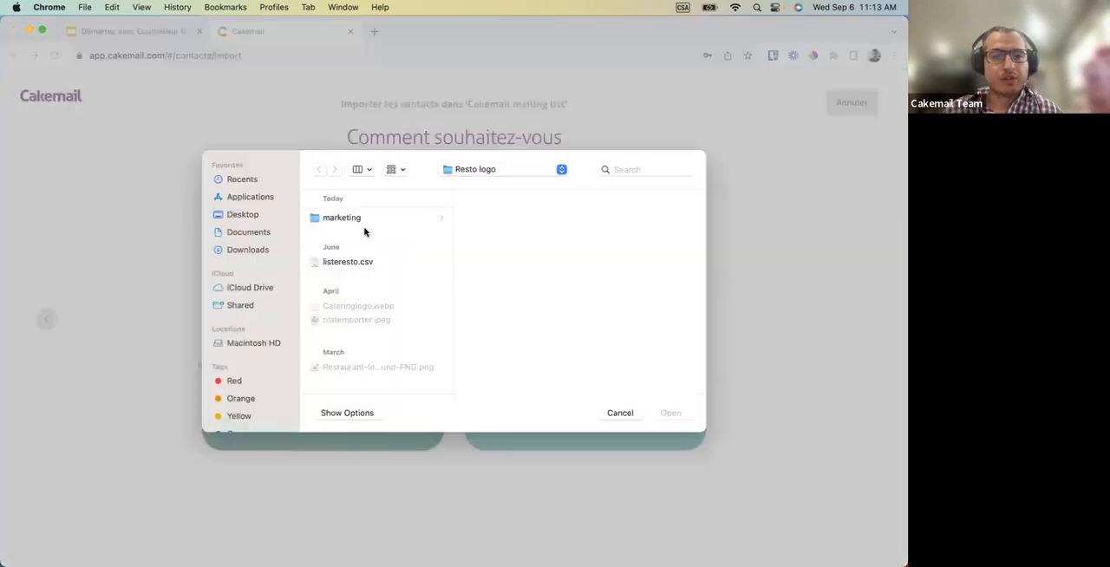
click(349, 264)
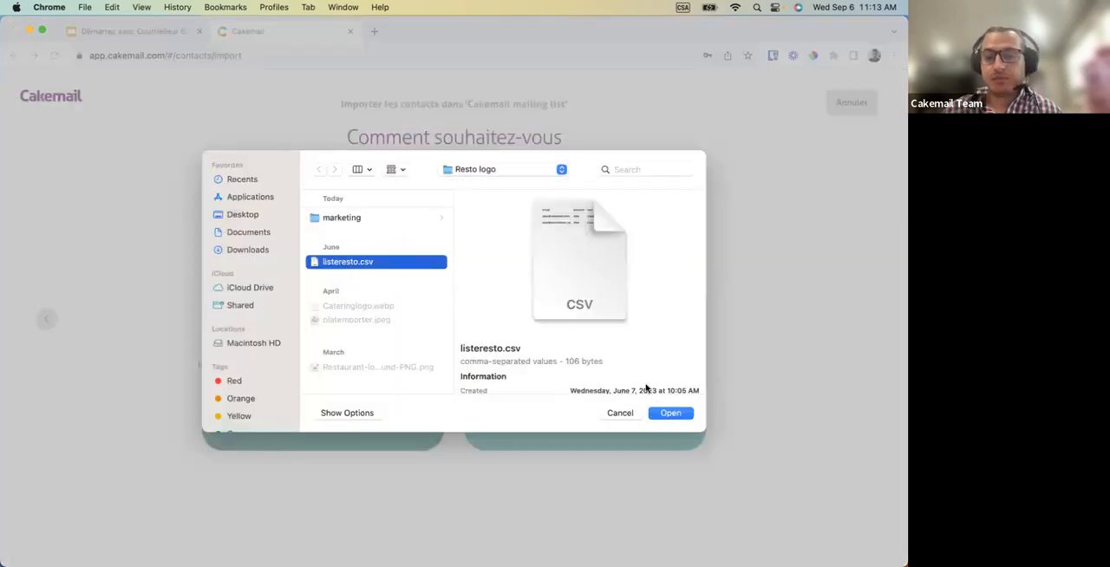
click(665, 413)
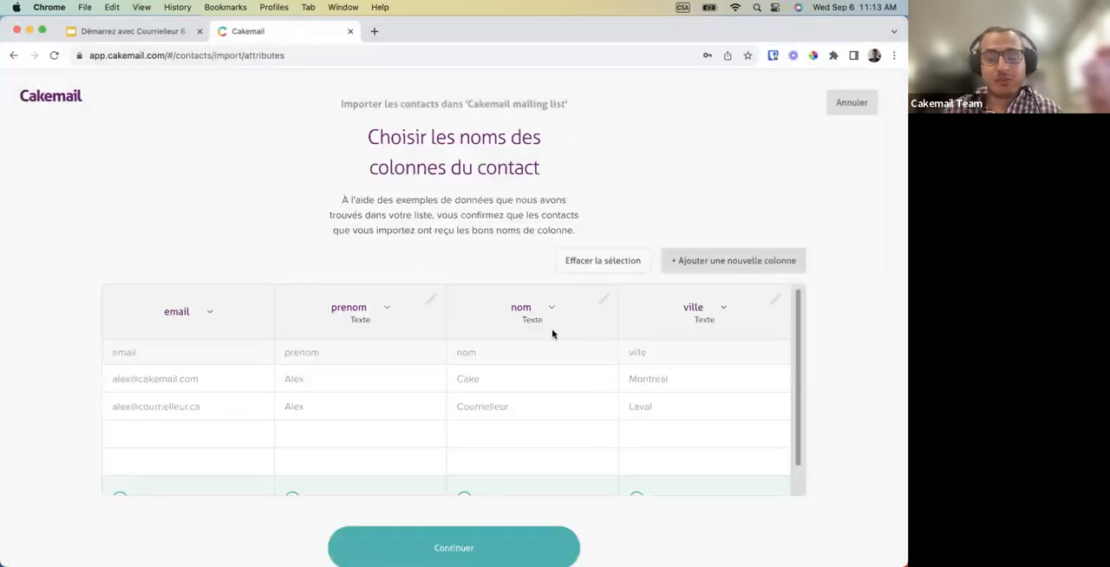
Check the matched import columns and view the column name options available for nom.
scroll(552, 334, down, 1)
scroll(553, 334, down, 2)
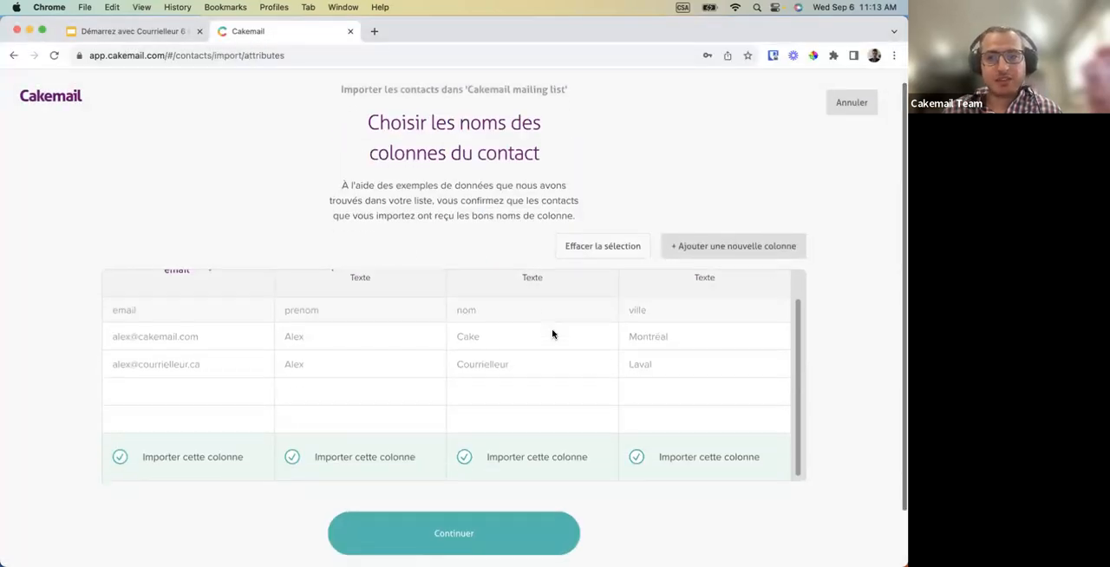
scroll(552, 334, down, 2)
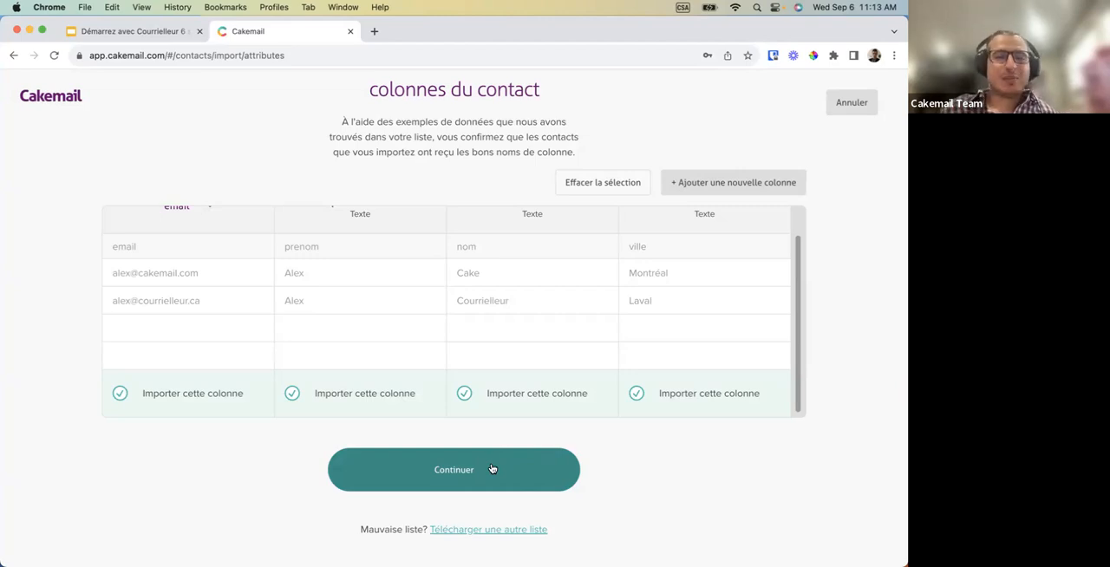
scroll(393, 345, up, 2)
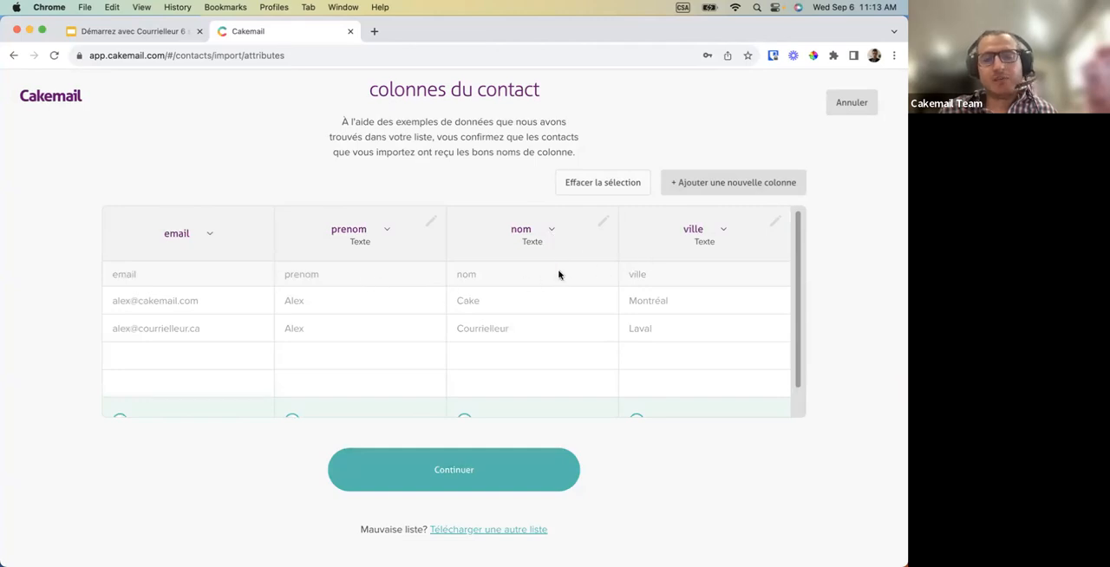
click(549, 232)
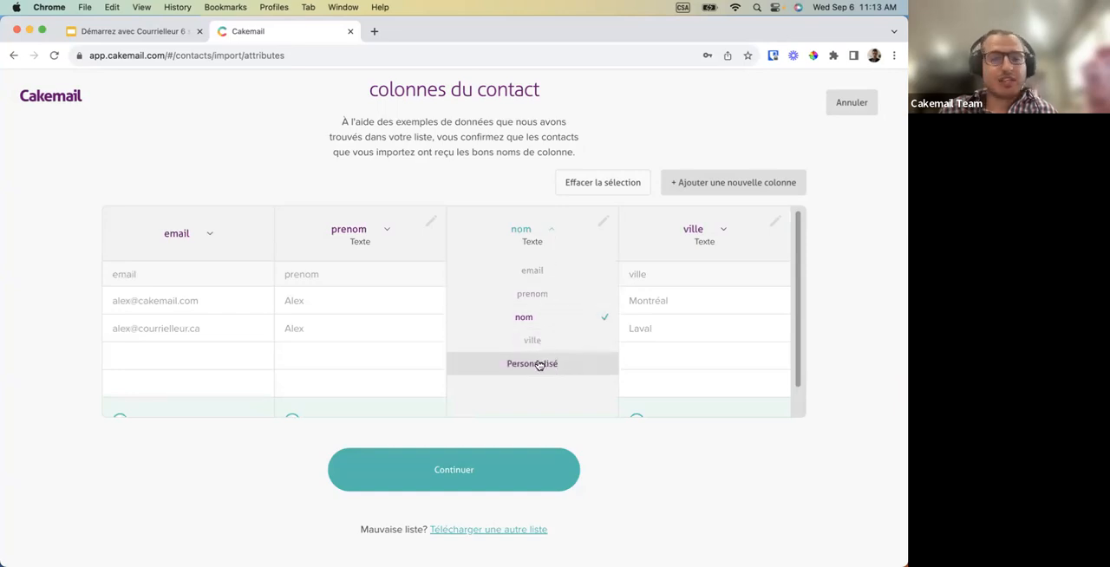
click(553, 232)
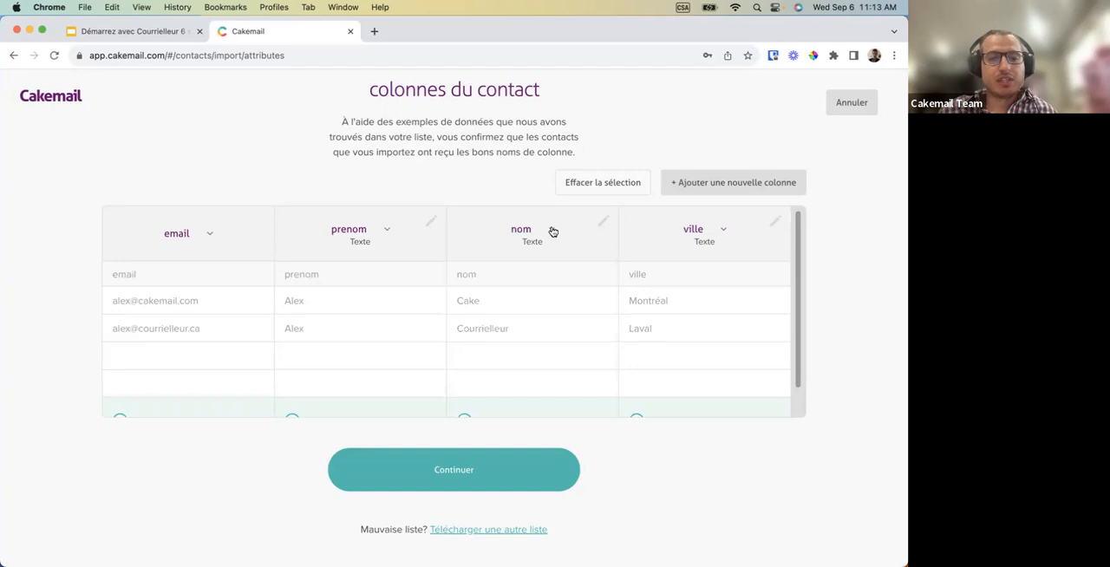
Try a custom definition for the nom column, view its value types, cancel it and reassign the column to nom.
click(550, 232)
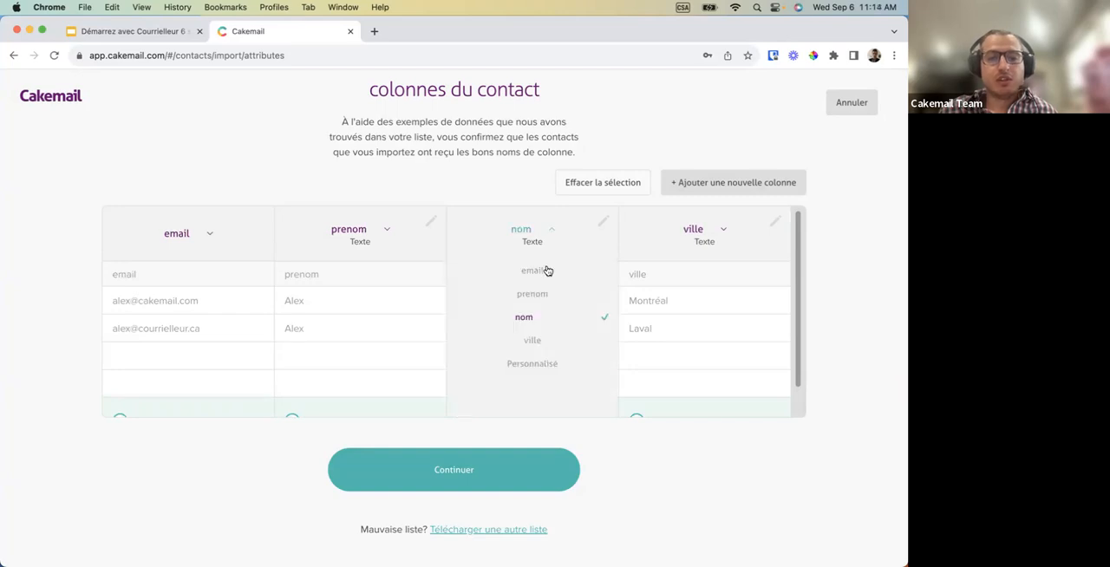
click(536, 363)
click(553, 298)
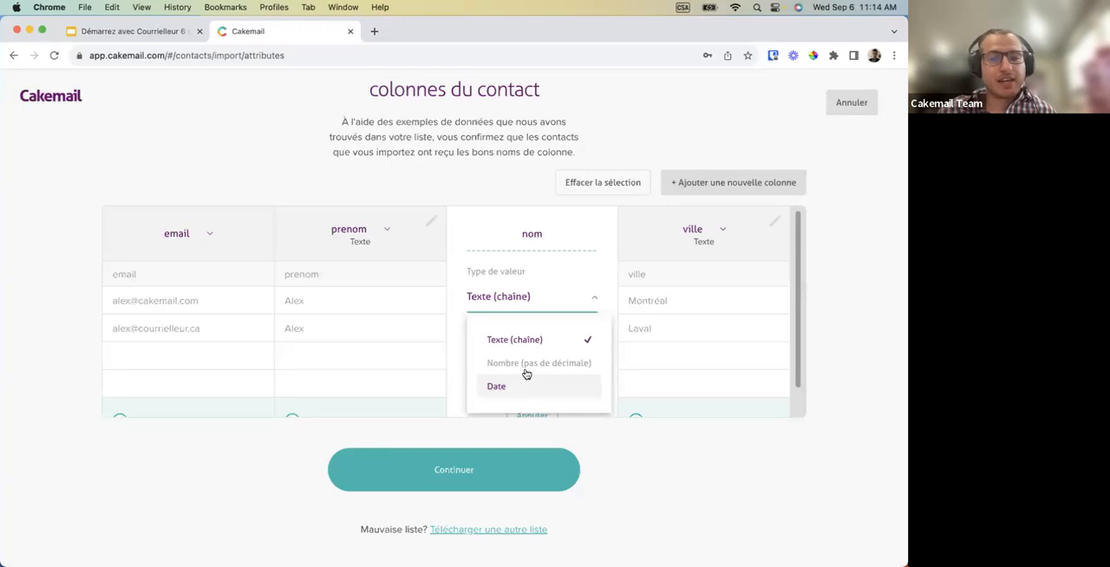
click(574, 302)
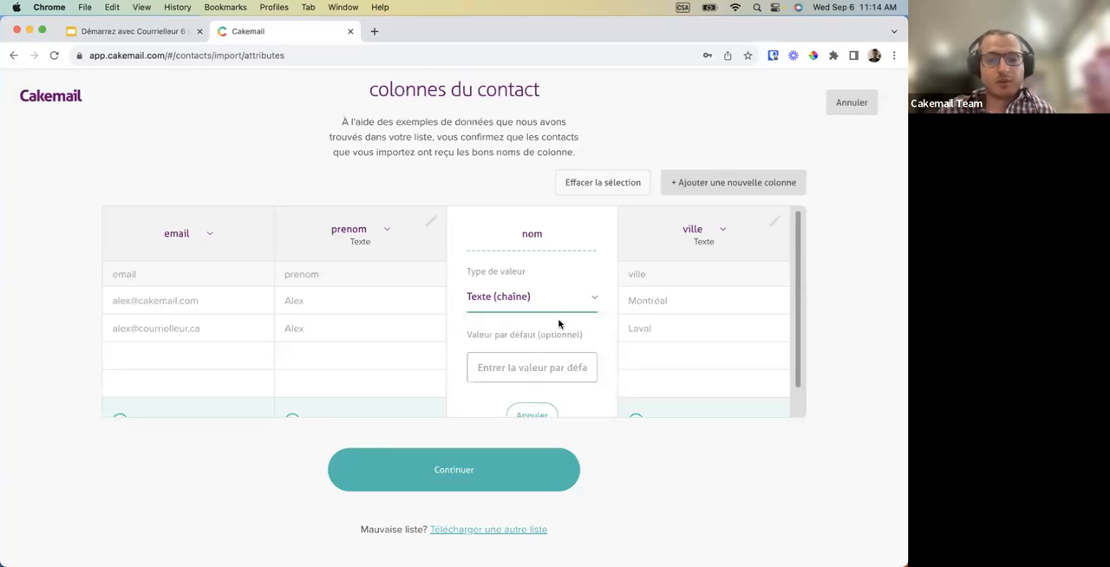
scroll(547, 360, down, 1)
click(531, 379)
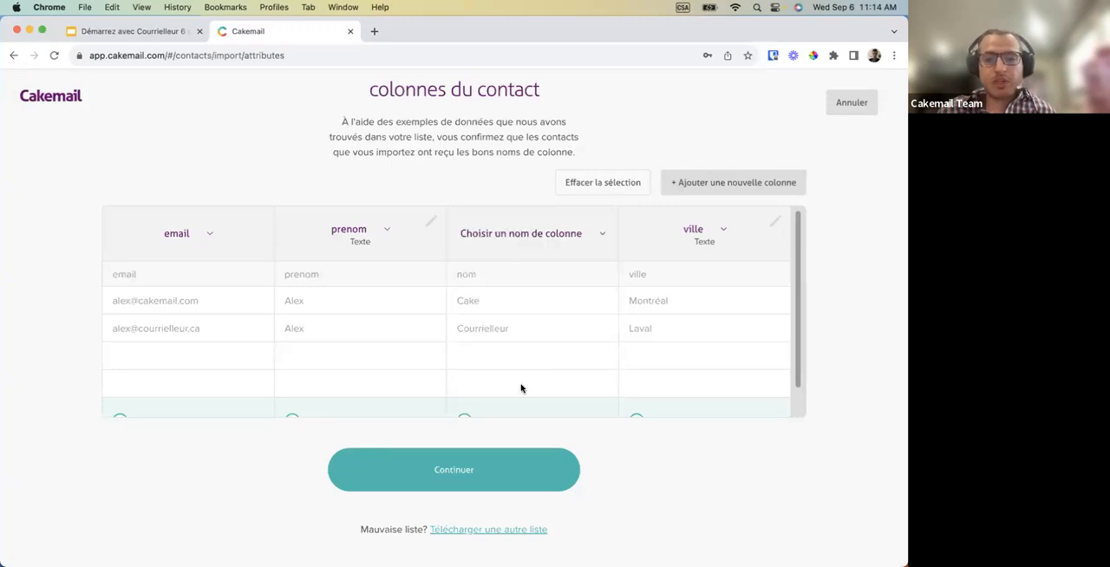
scroll(521, 390, down, 1)
scroll(390, 338, up, 1)
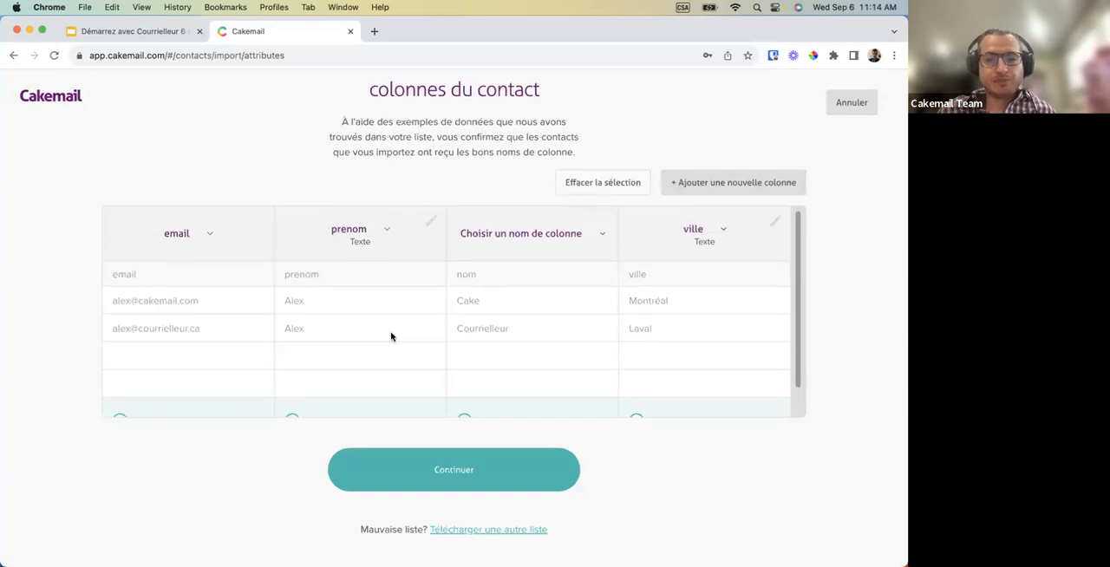
click(494, 237)
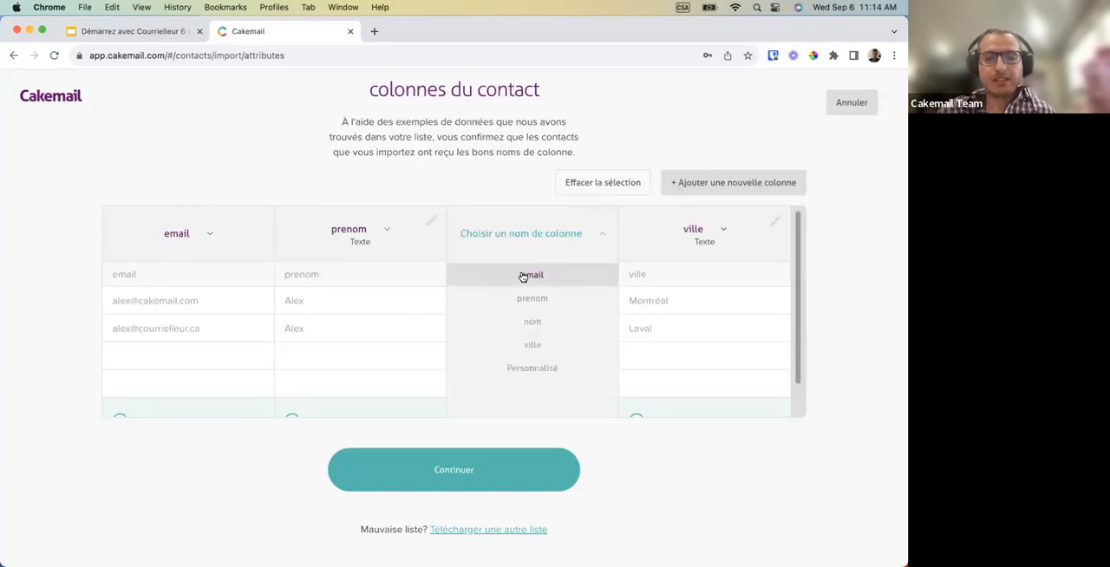
click(532, 321)
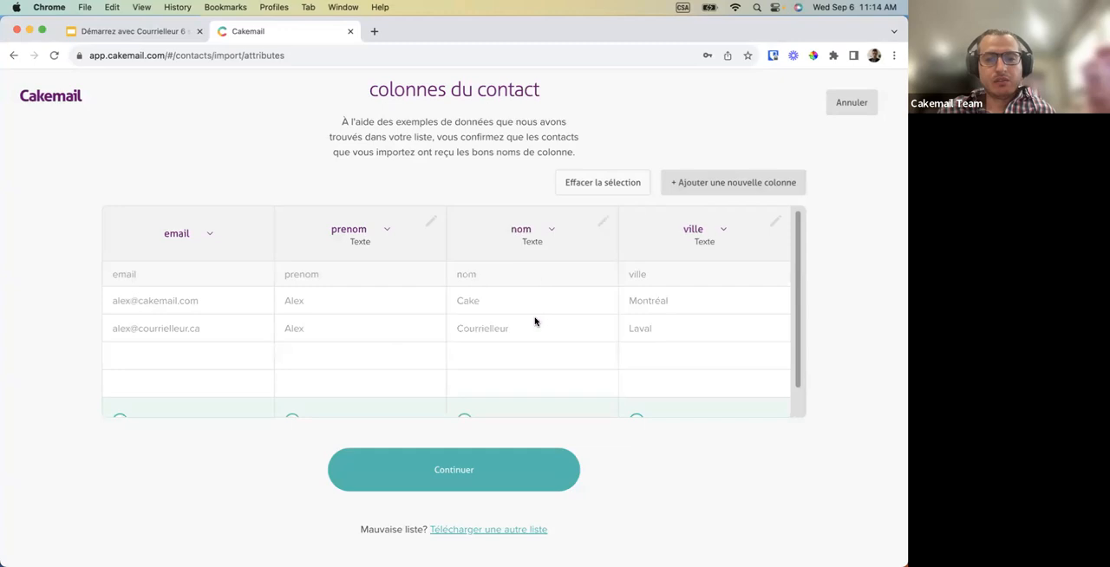
Accept all four columns for import and confirm having full permission to email the contacts.
scroll(510, 362, down, 1)
click(463, 468)
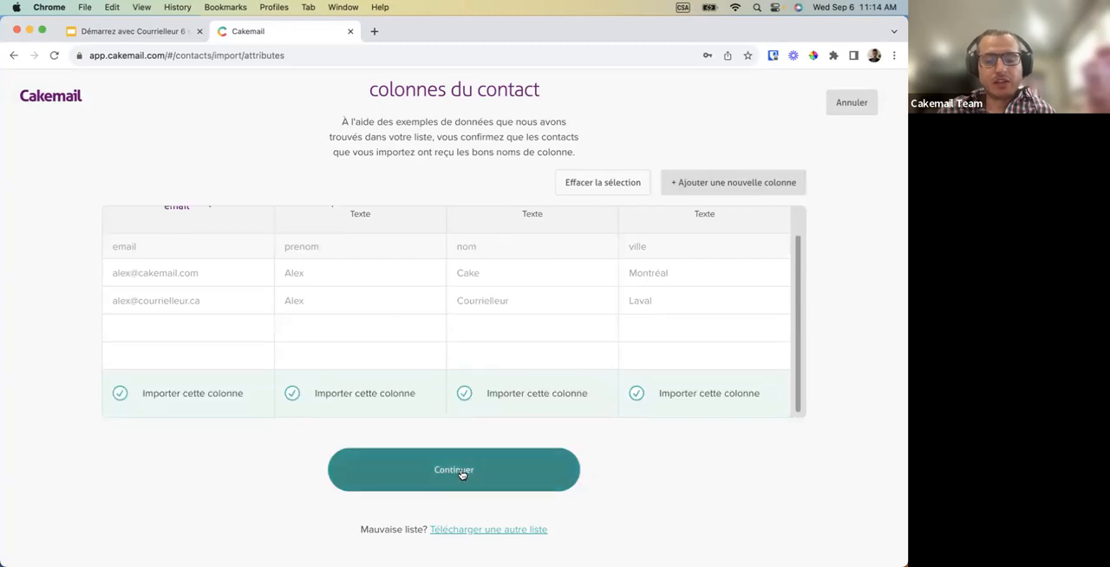
click(371, 360)
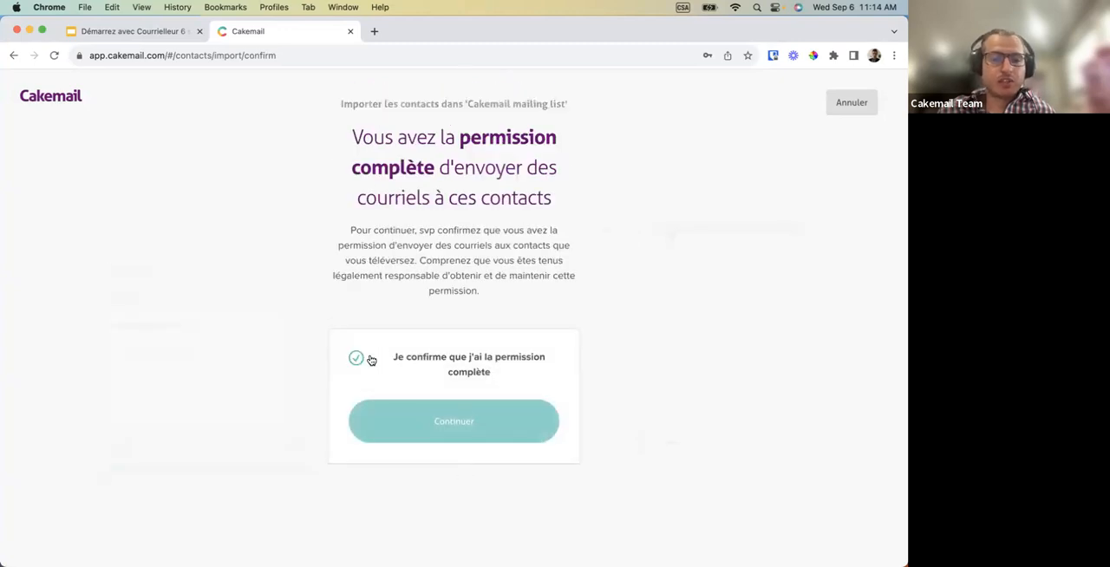
click(425, 421)
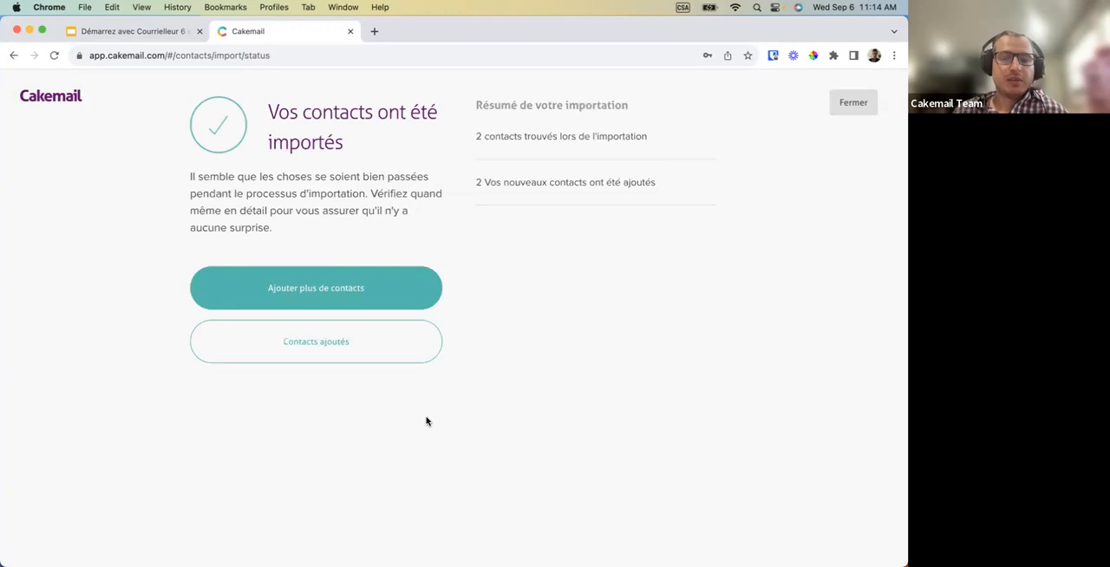
Review the import summary's found and added contacts, and close it to return to the contacts list.
drag(496, 139, 574, 148)
click(575, 149)
drag(502, 185, 581, 185)
click(578, 191)
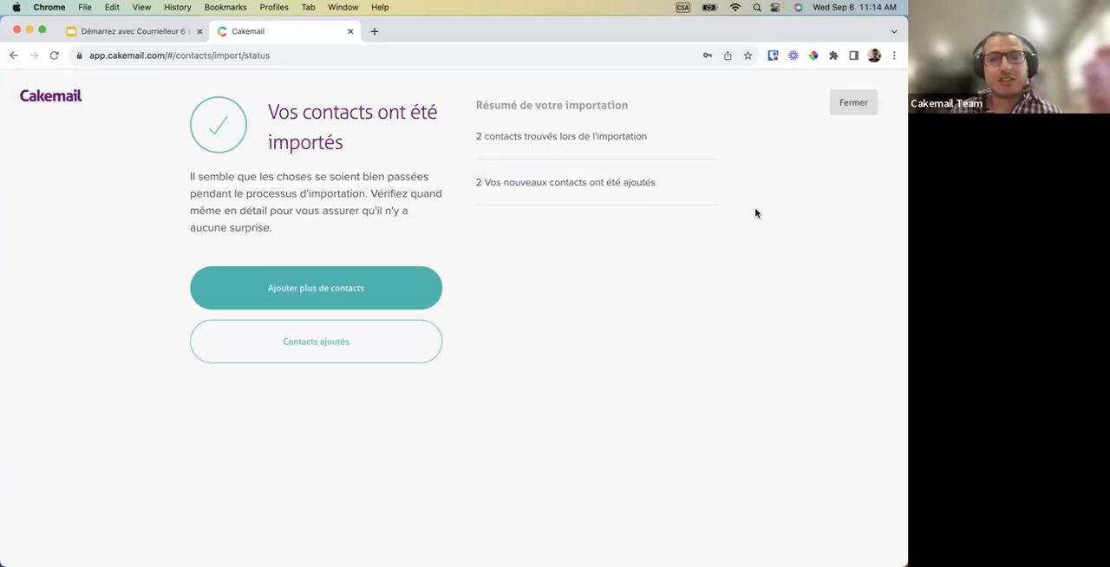
click(849, 104)
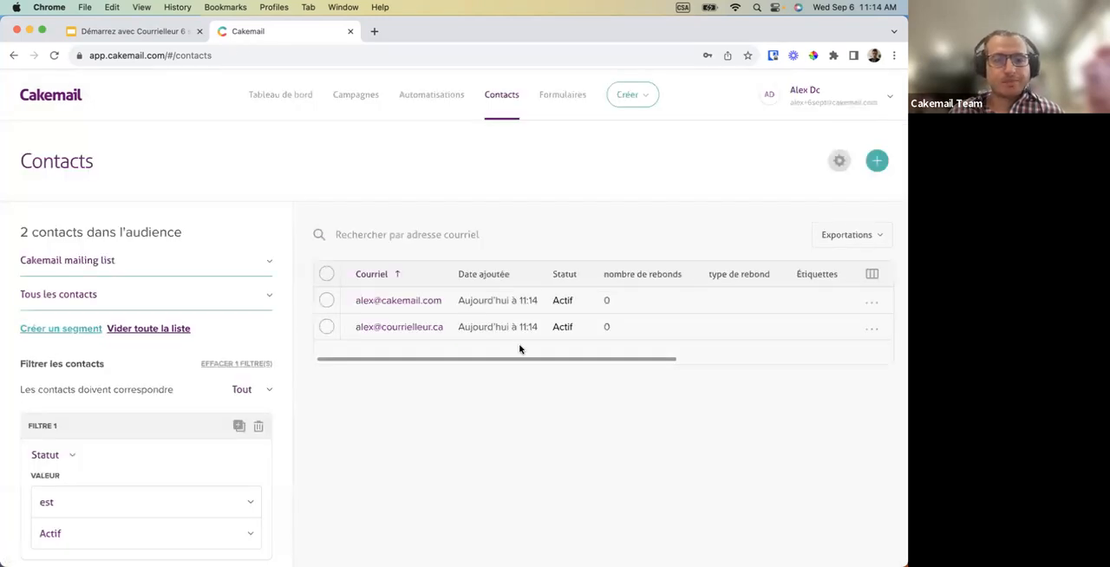
Look over the contacts list and open the first contact's details to view its activity counts and attributes.
scroll(520, 349, down, 3)
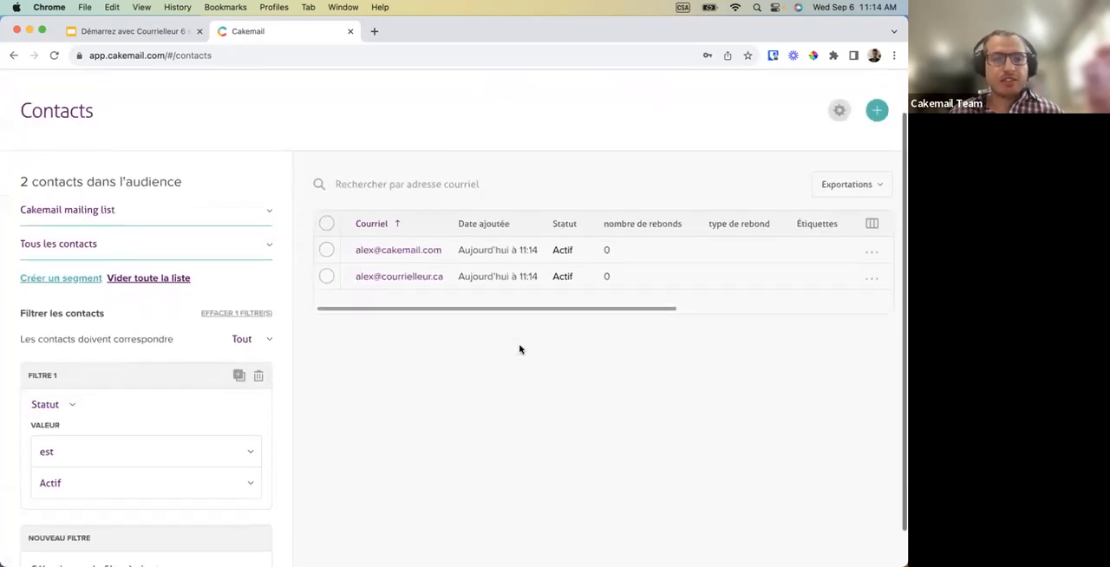
scroll(520, 348, up, 3)
scroll(520, 348, down, 2)
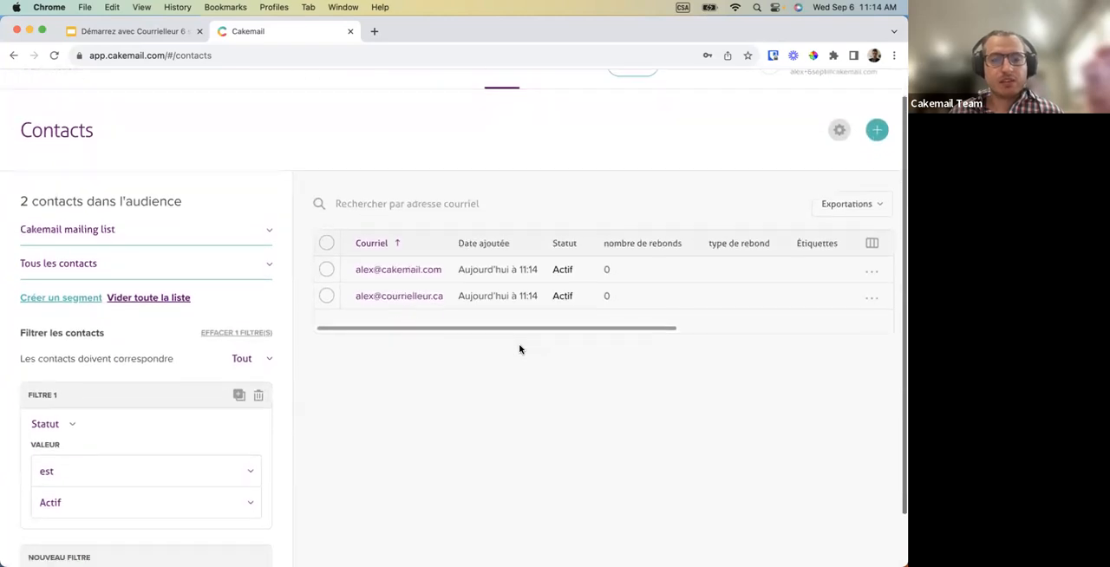
click(404, 271)
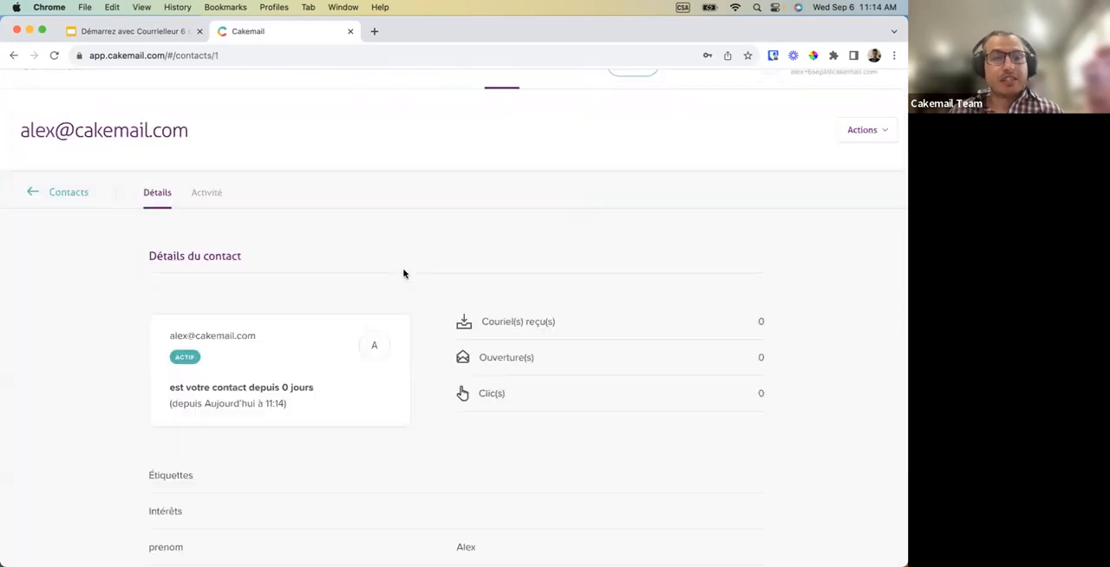
scroll(403, 274, down, 2)
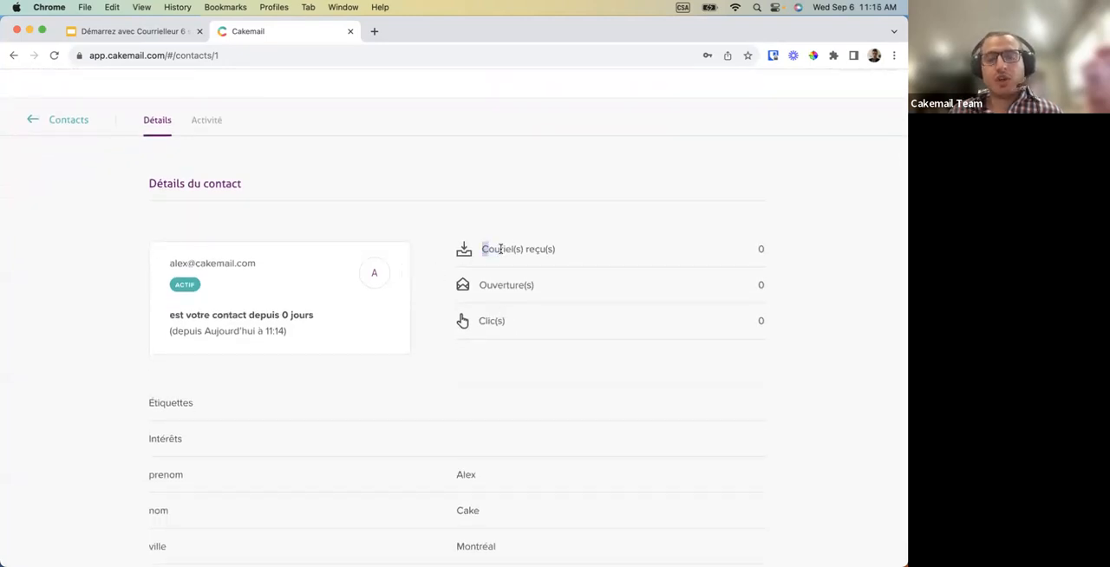
Review the contact's received, opened and clicked email counts plus its tags and interests, and return to the contacts list.
drag(483, 250, 548, 260)
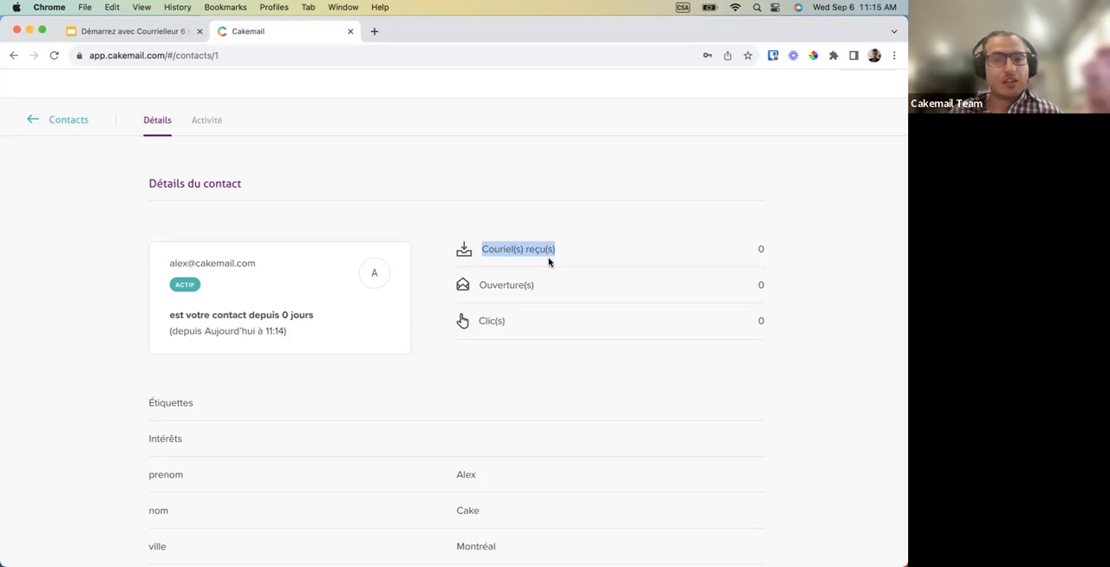
click(525, 258)
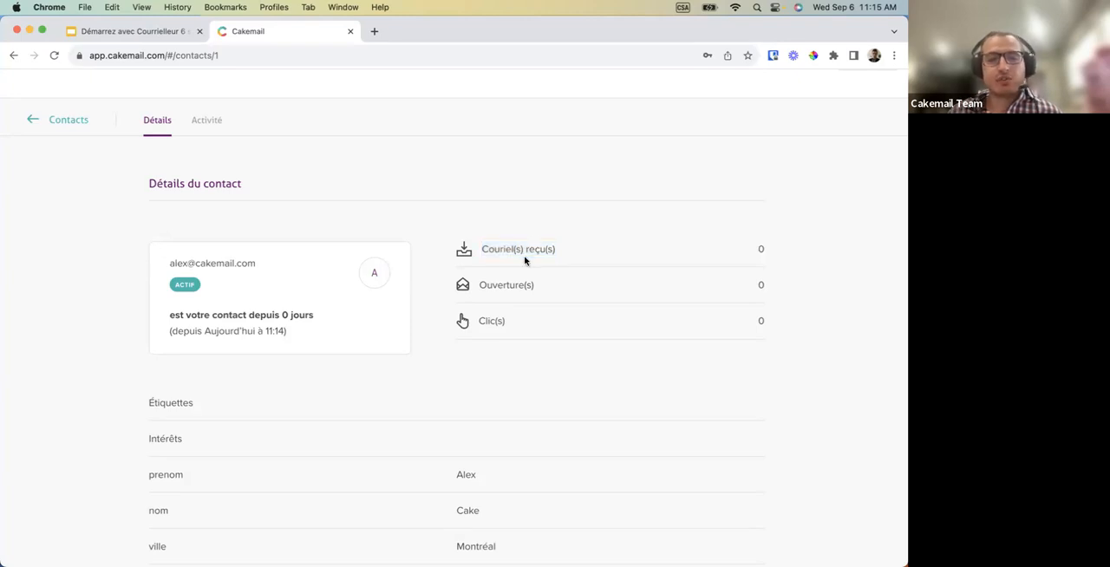
drag(503, 286, 511, 297)
click(491, 318)
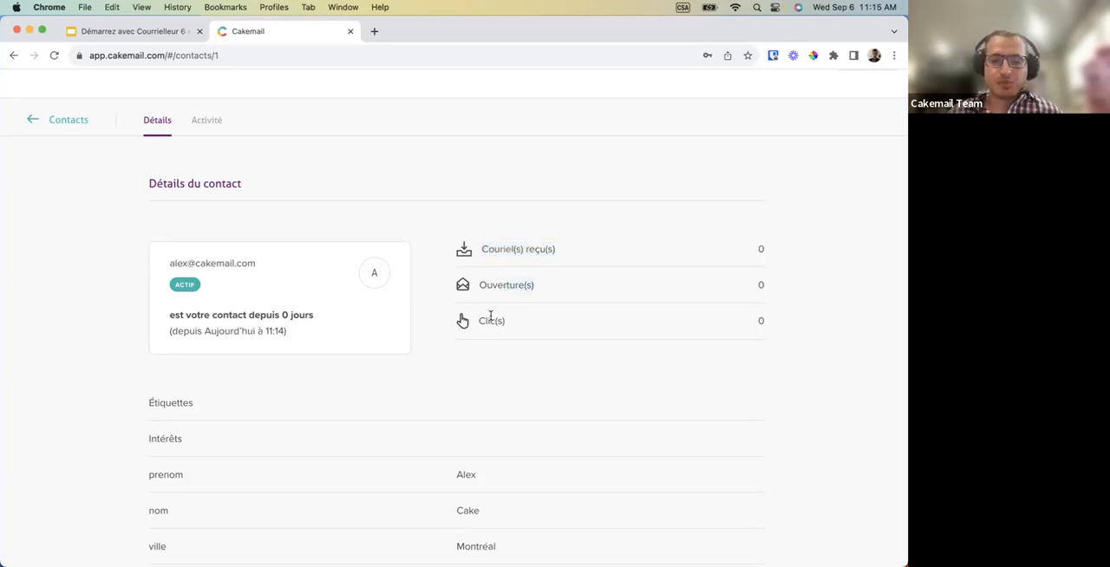
scroll(491, 317, down, 1)
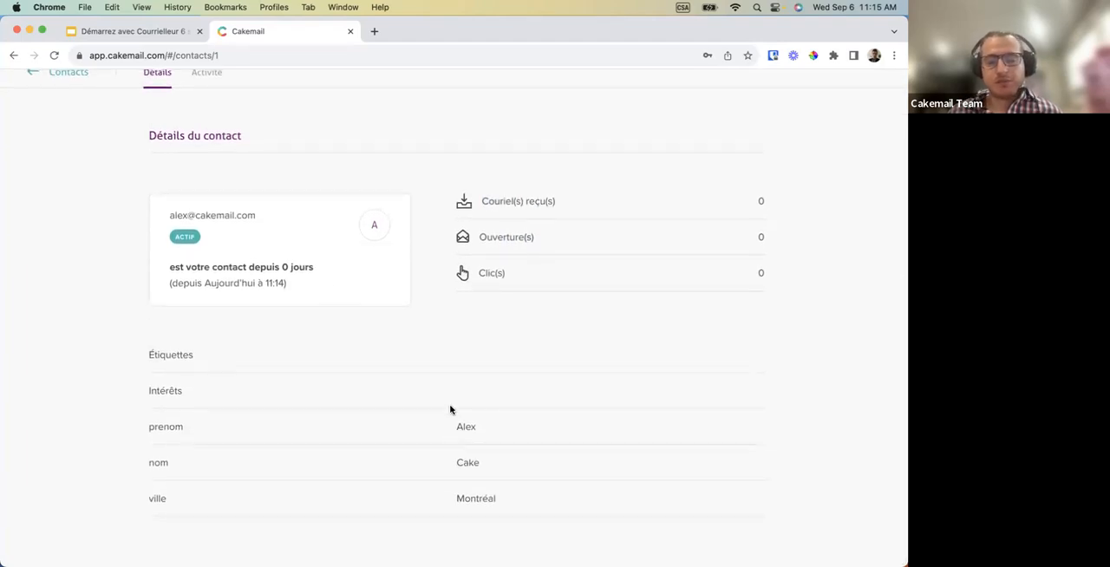
drag(150, 355, 213, 398)
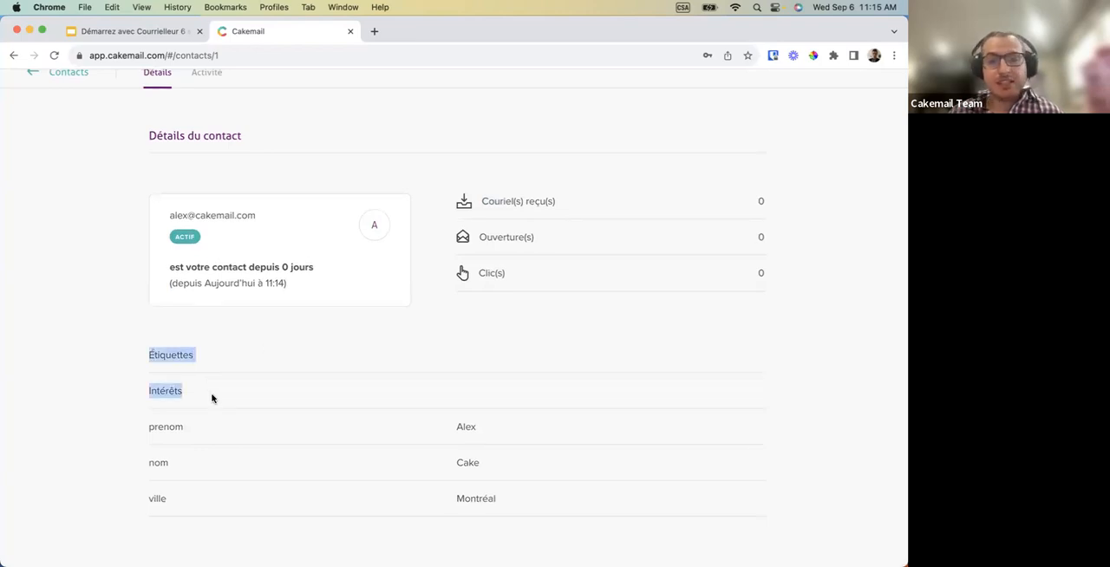
click(212, 398)
scroll(212, 398, up, 1)
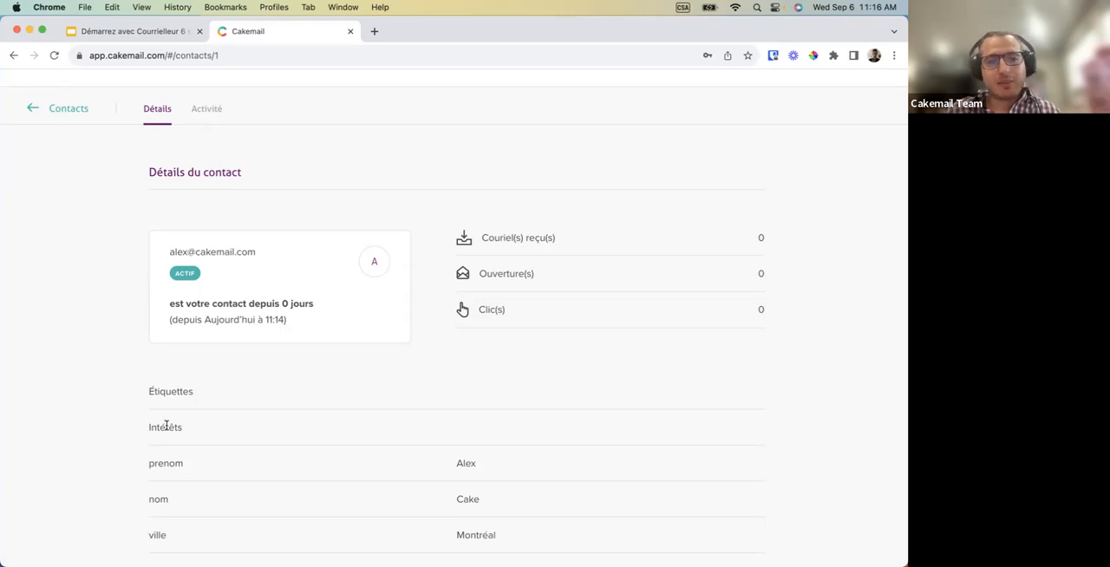
click(62, 114)
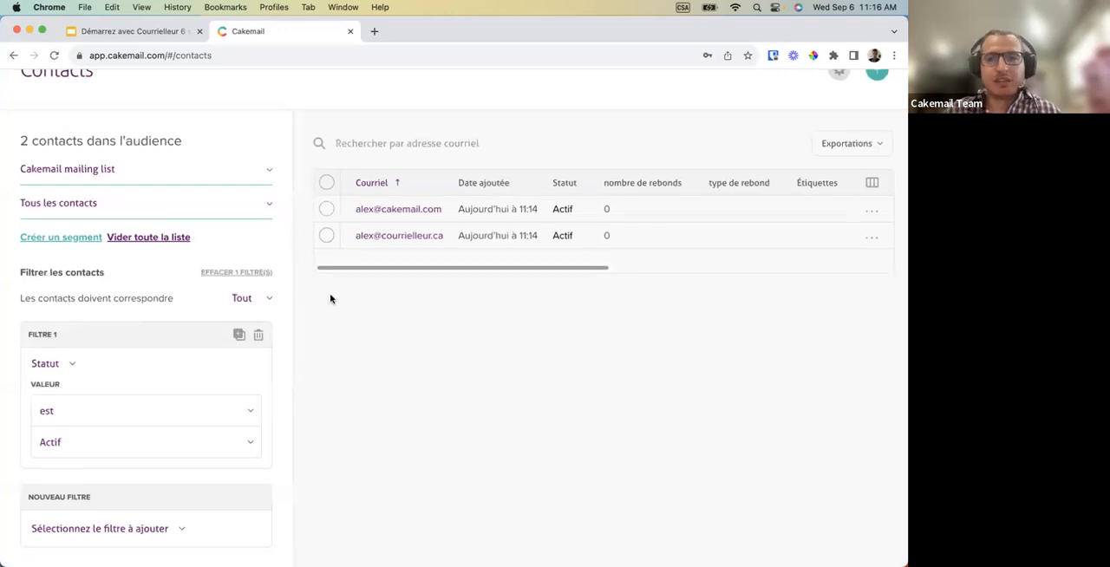
Open the interest settings of the Cakemail mailing list and add an interest named montreal.
scroll(330, 299, up, 2)
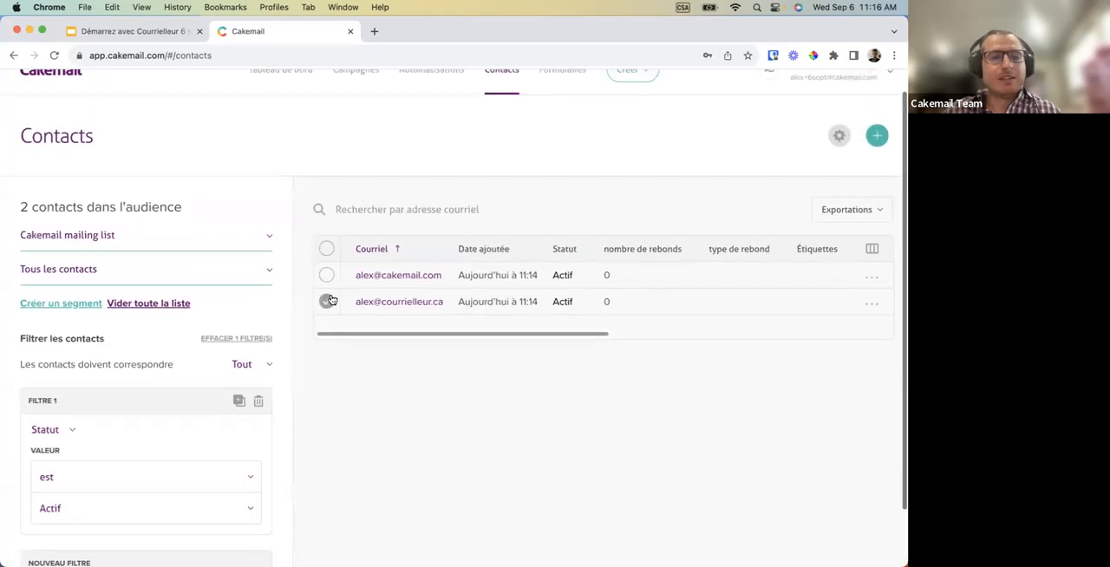
click(834, 141)
scroll(409, 371, down, 3)
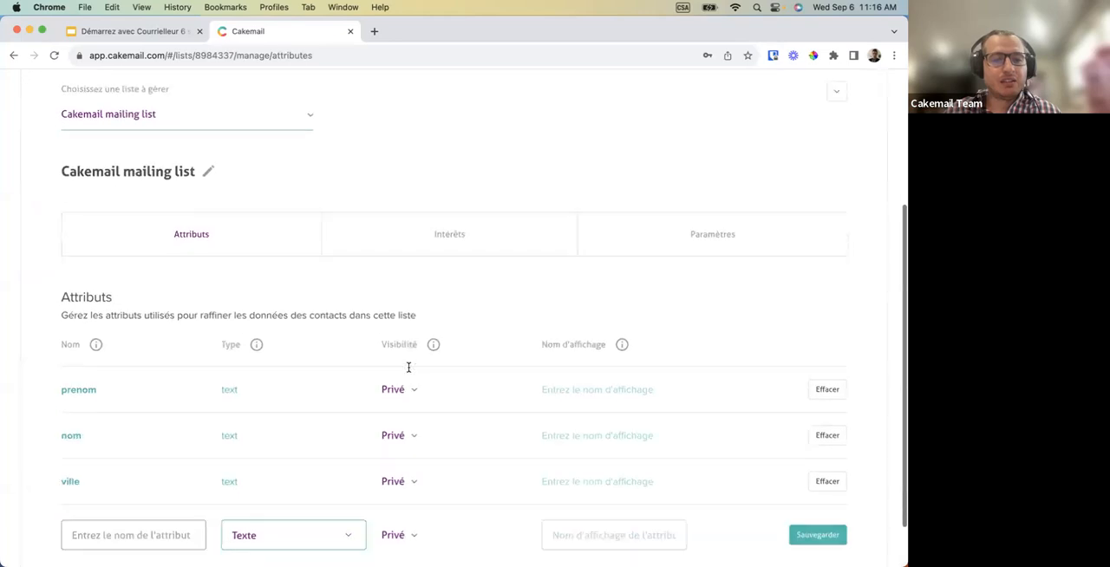
click(449, 178)
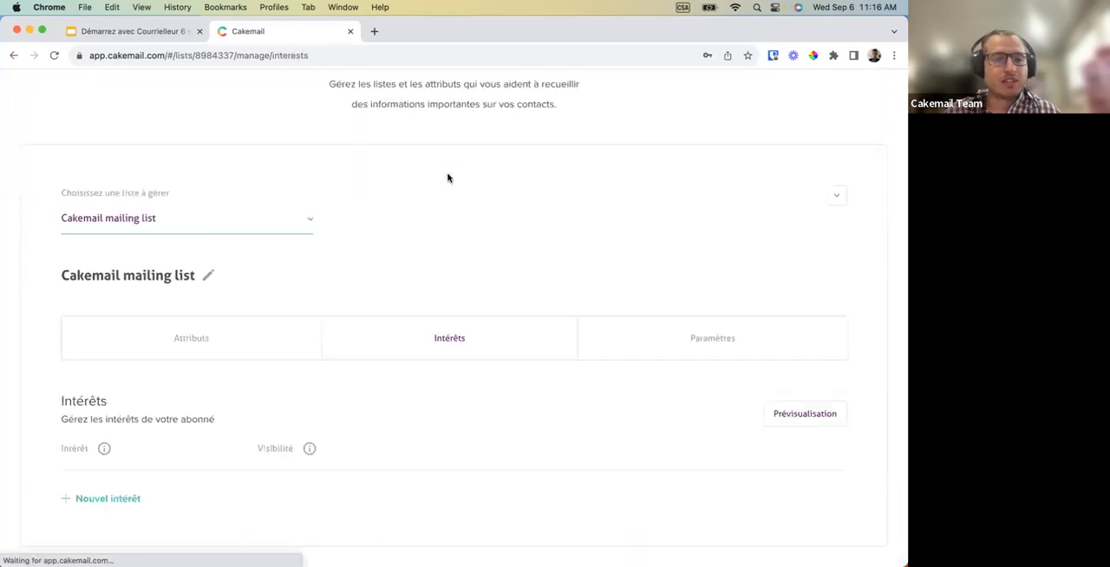
click(116, 501)
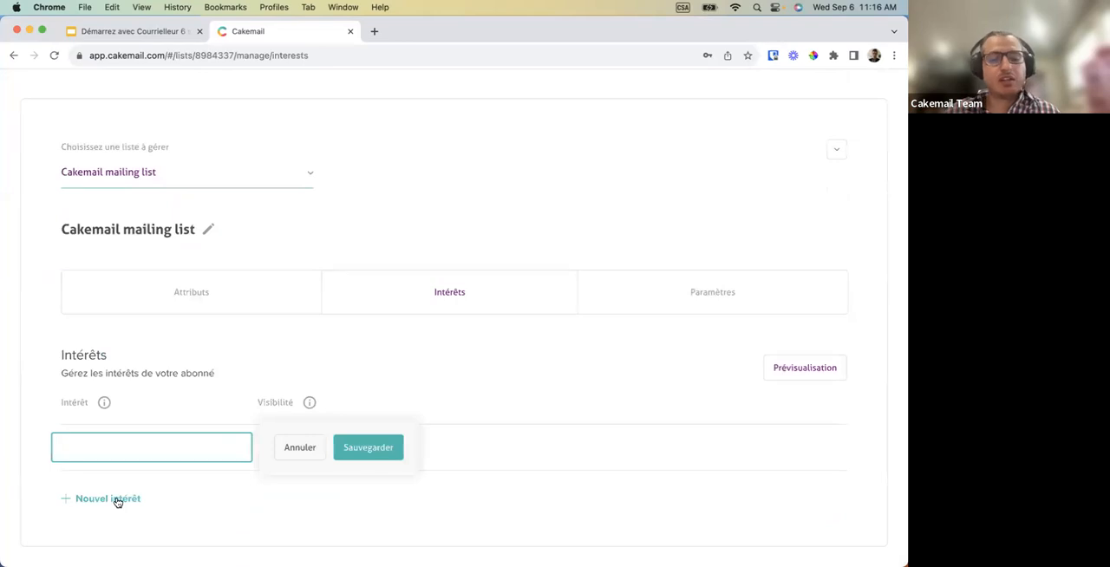
text(montreal)
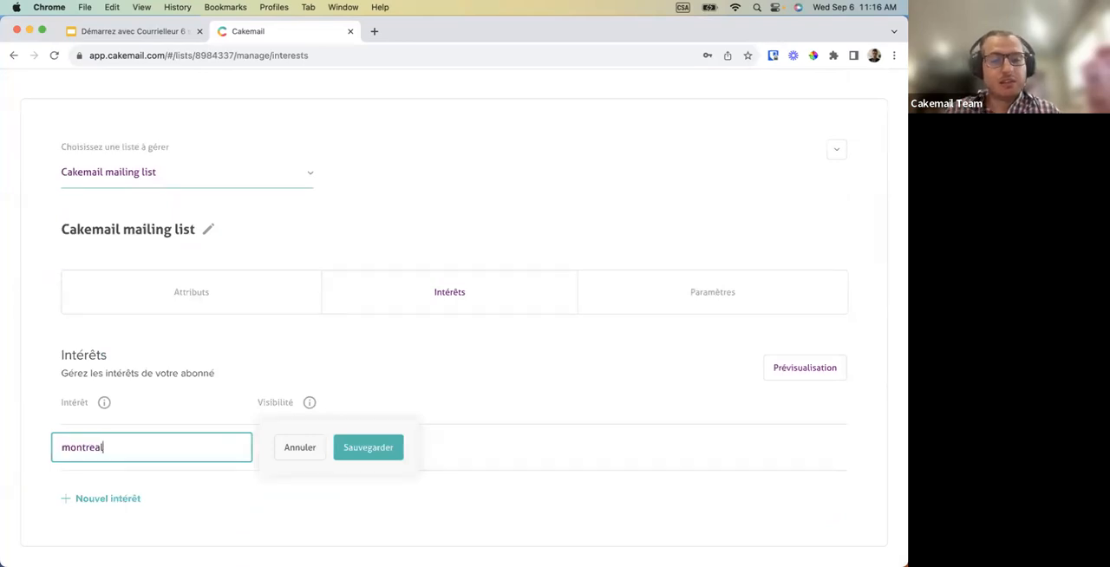
click(351, 454)
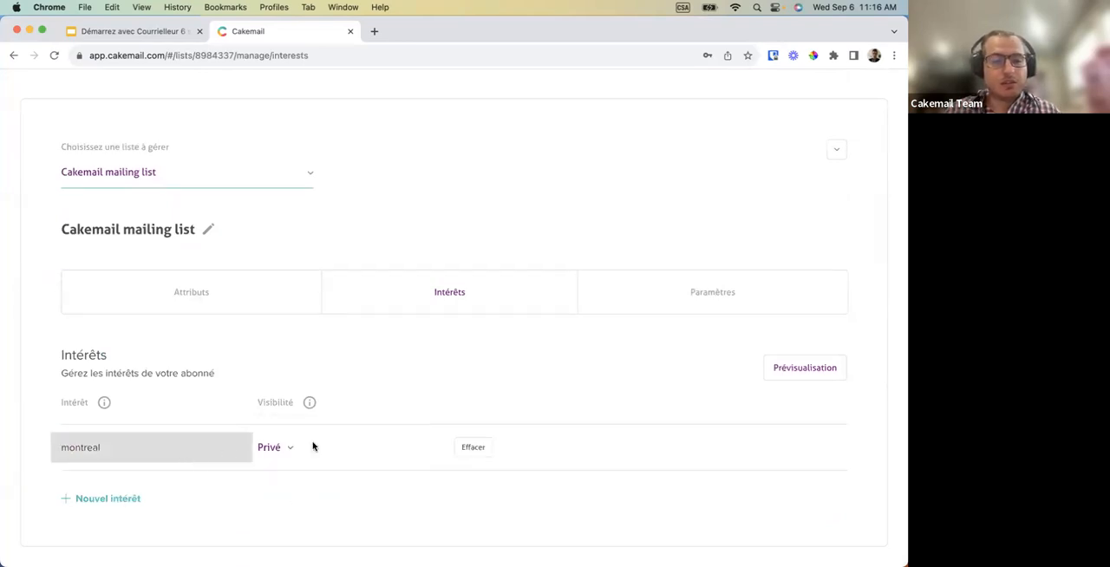
Add a second interest named laval to the mailing list.
click(122, 498)
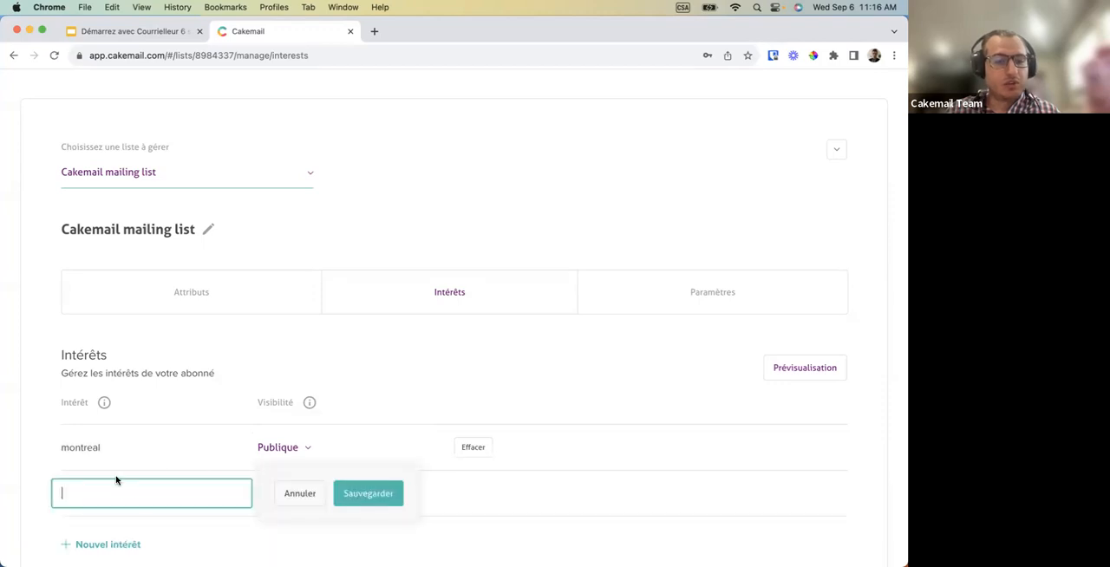
text(laval)
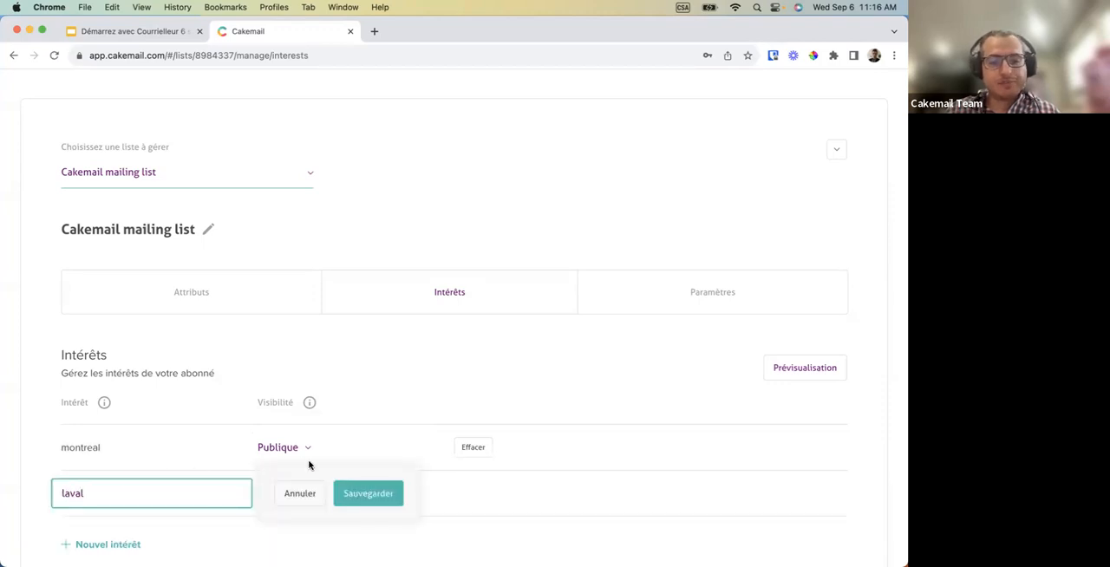
click(356, 490)
scroll(302, 386, down, 1)
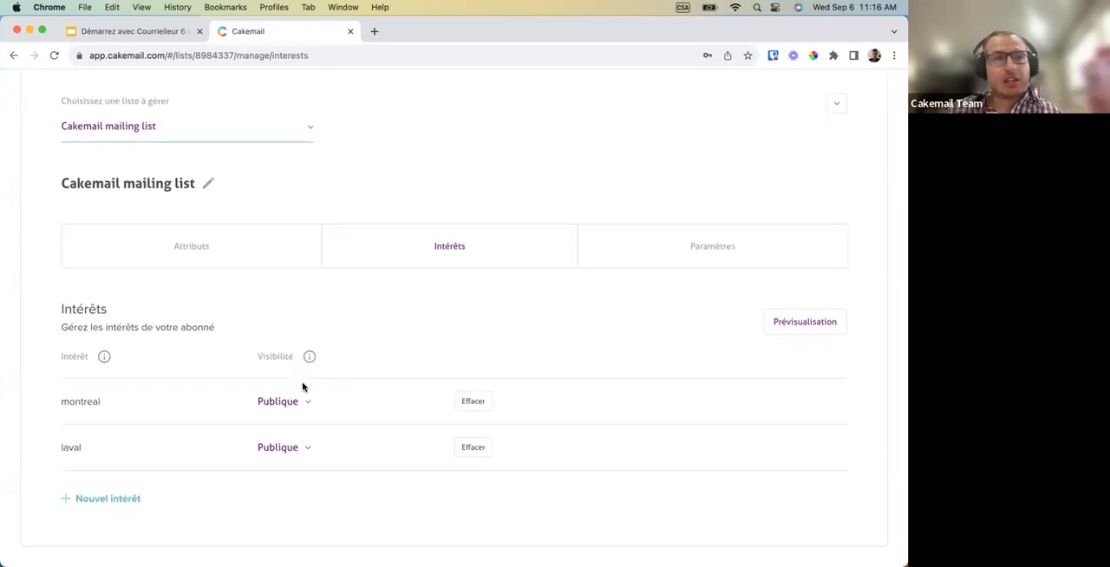
scroll(406, 352, up, 1)
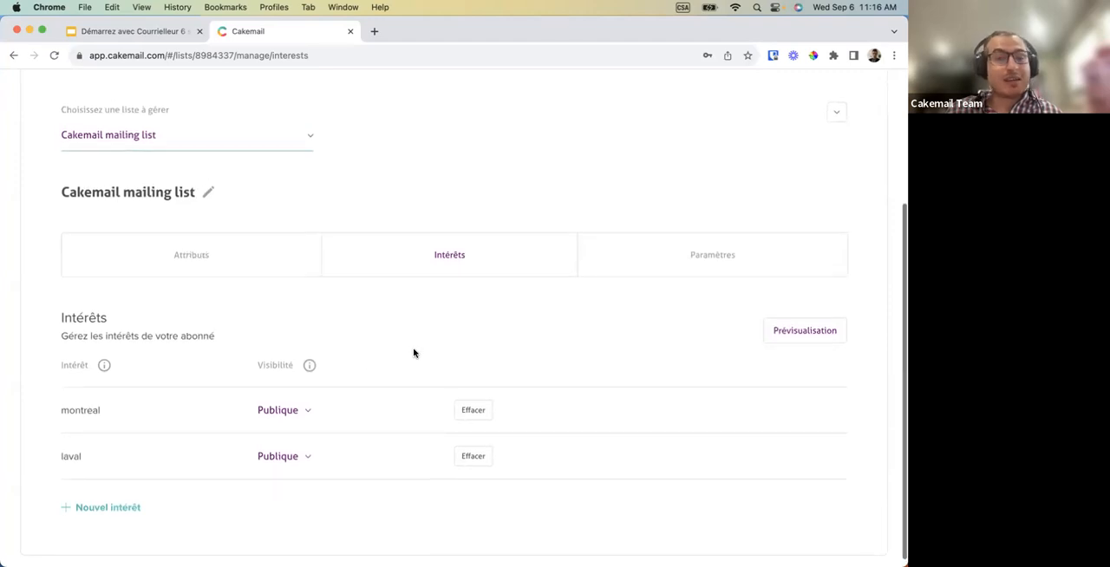
Preview the mailing list's email preference center and display it in Français (Canada).
click(804, 341)
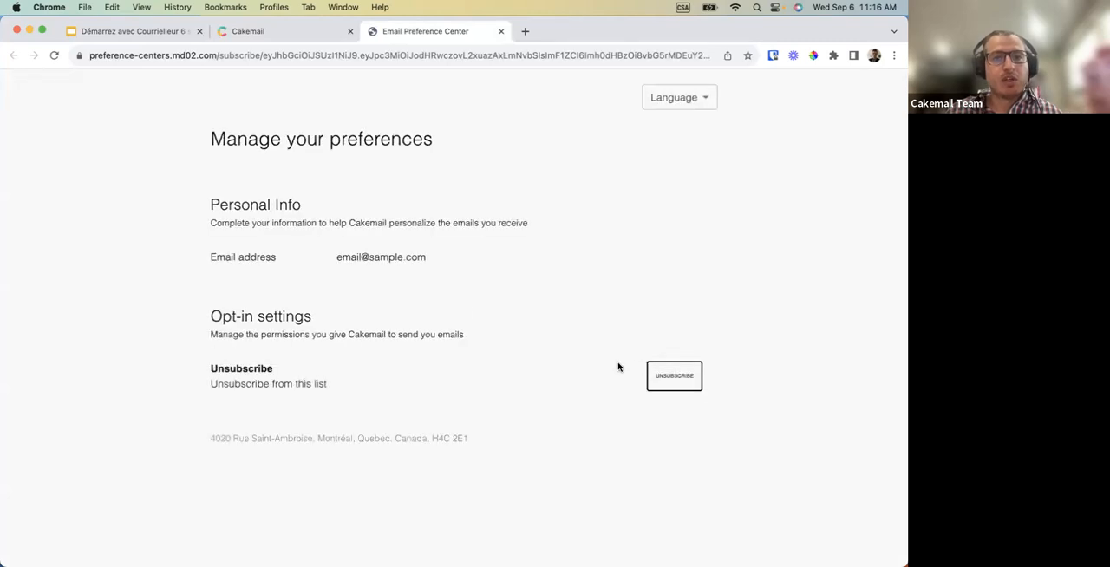
scroll(546, 327, down, 2)
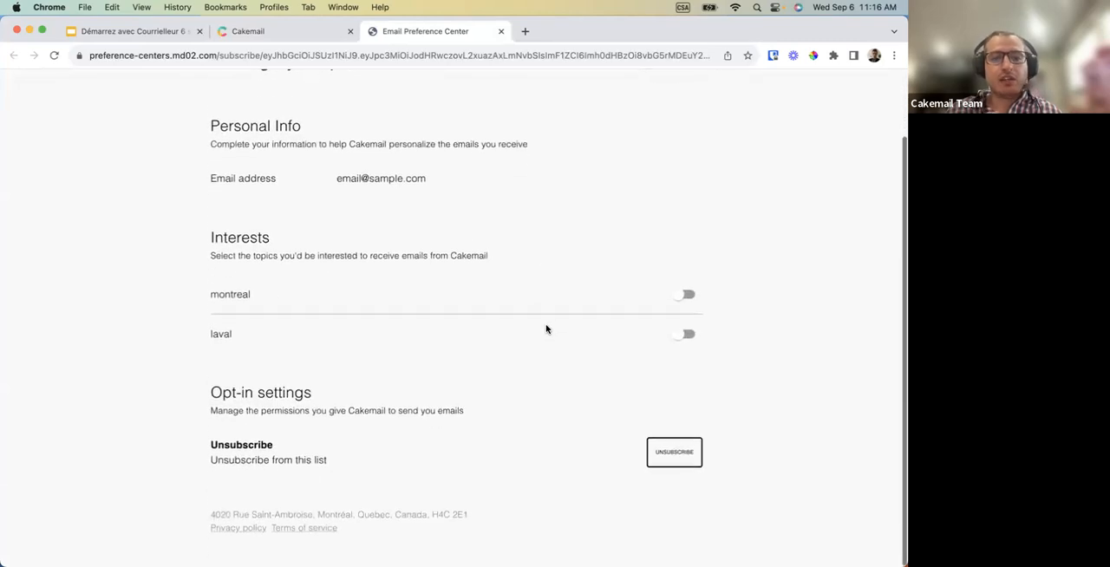
scroll(546, 328, up, 2)
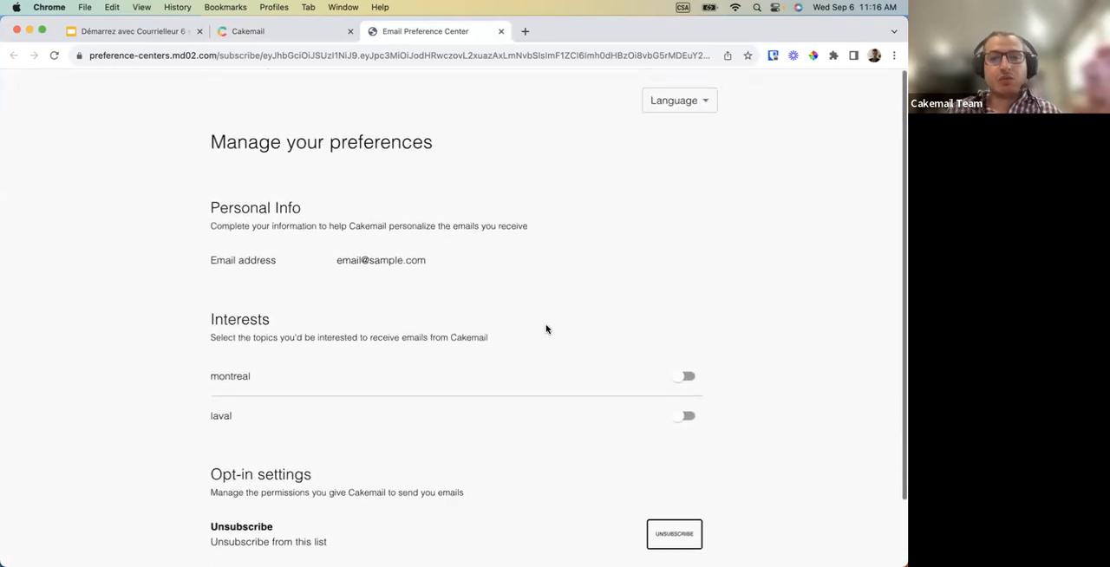
click(676, 106)
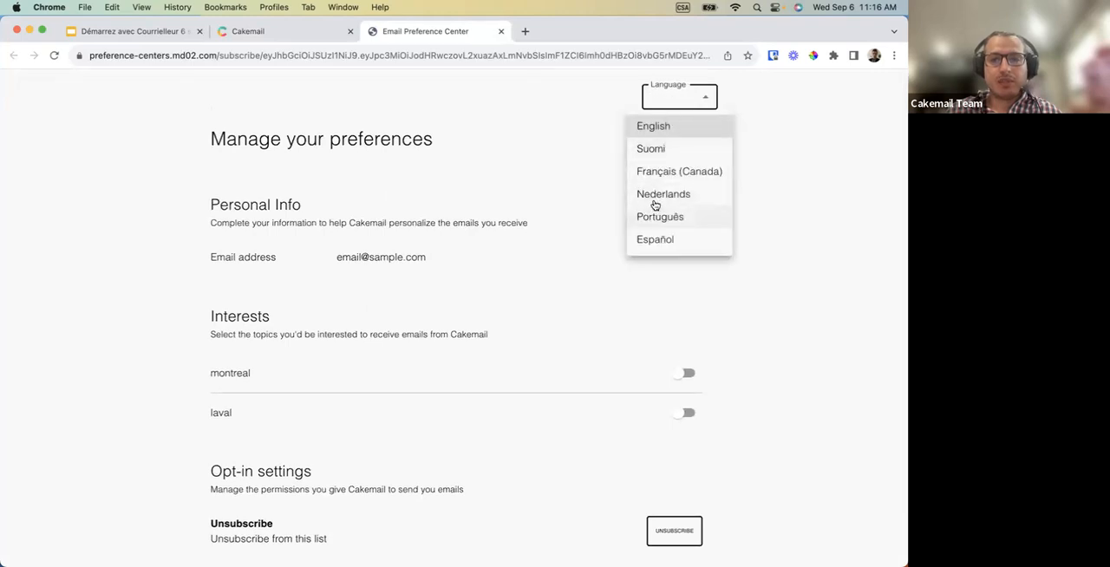
click(672, 171)
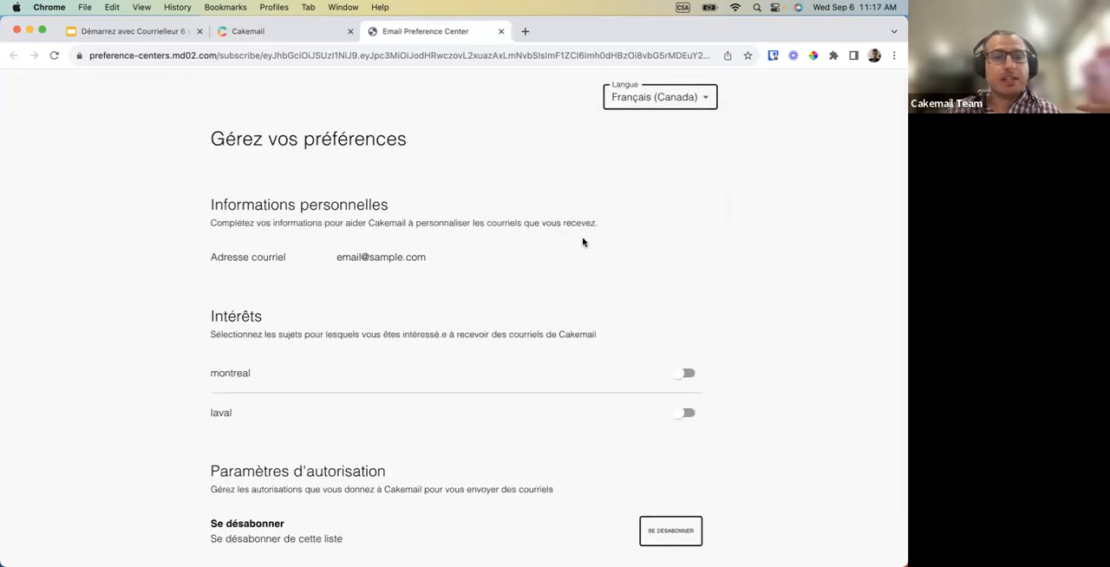
Try switching the montreal and laval interests on and off in the preference center preview.
scroll(583, 242, down, 2)
drag(227, 145, 414, 192)
click(414, 192)
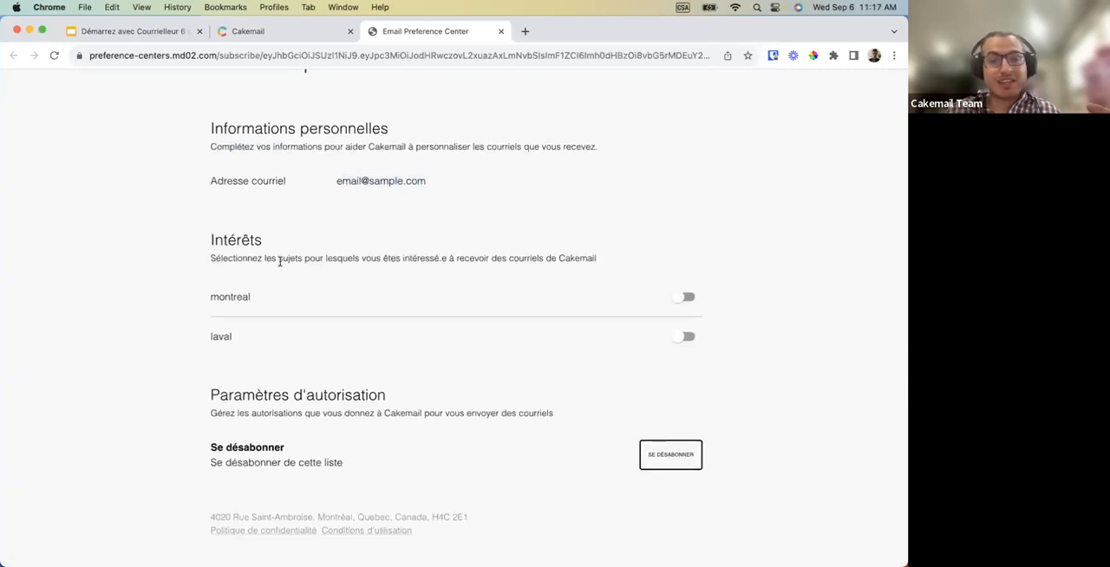
click(684, 301)
click(693, 302)
click(686, 338)
click(687, 337)
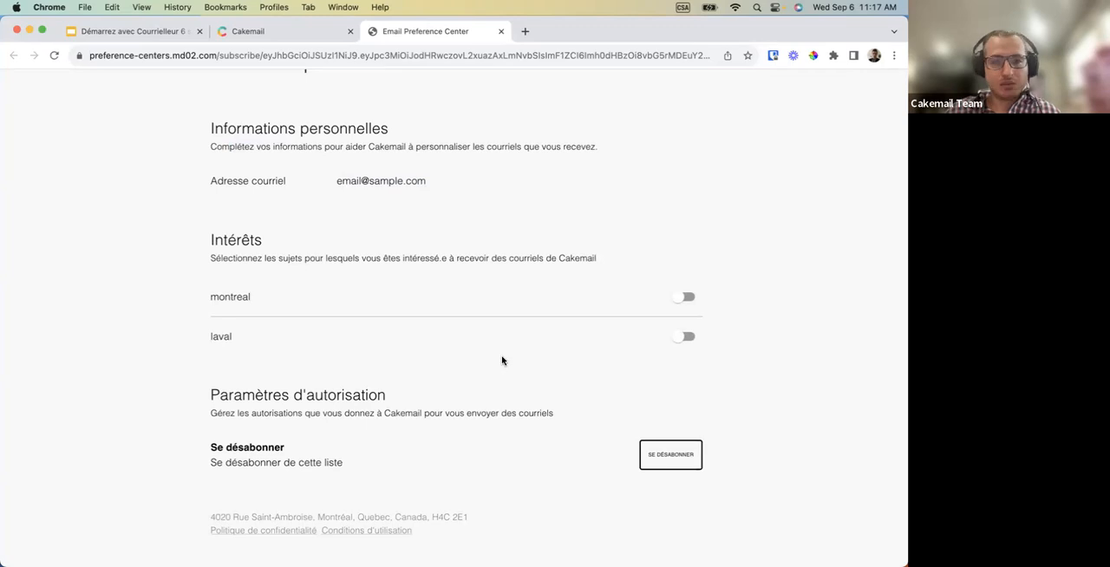
Look over the personal information section of the preference center and close the preview.
scroll(501, 360, up, 3)
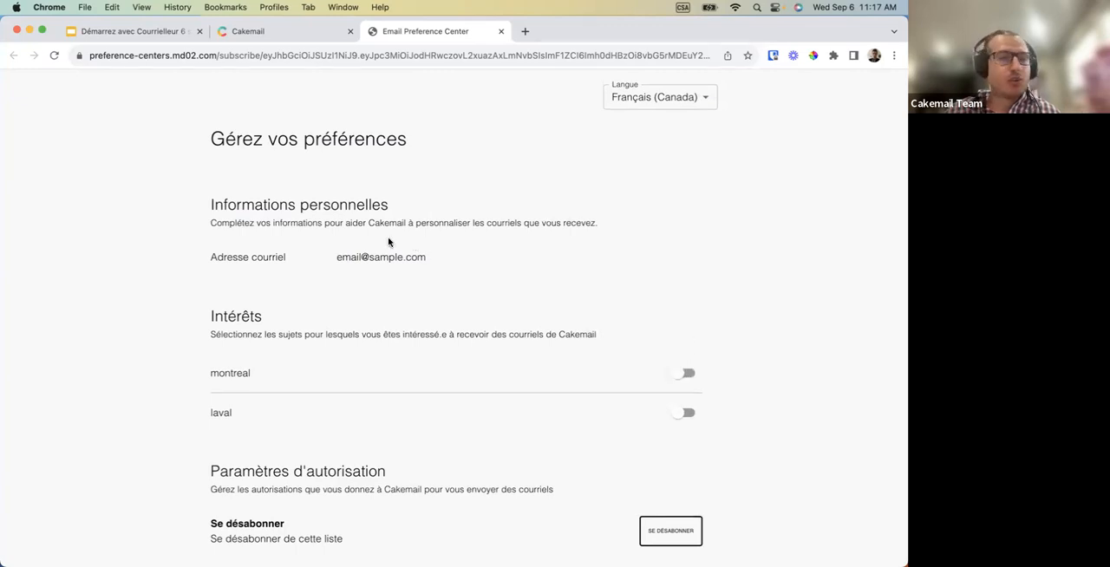
drag(342, 208, 384, 205)
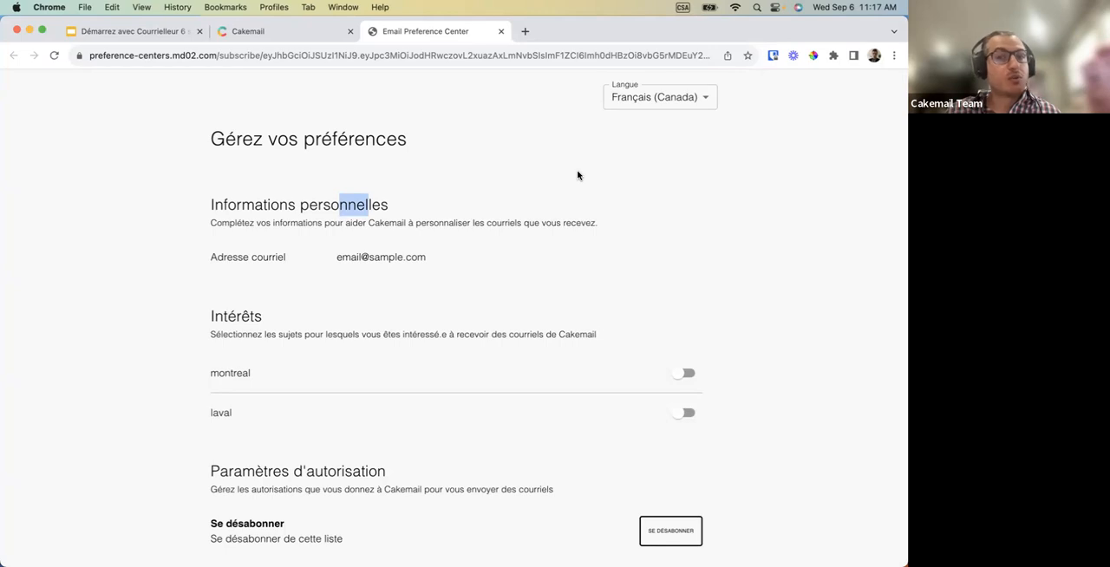
click(501, 32)
Open the mailing list's settings and examine its default sender, default language choices and custom landing page options.
scroll(373, 313, down, 1)
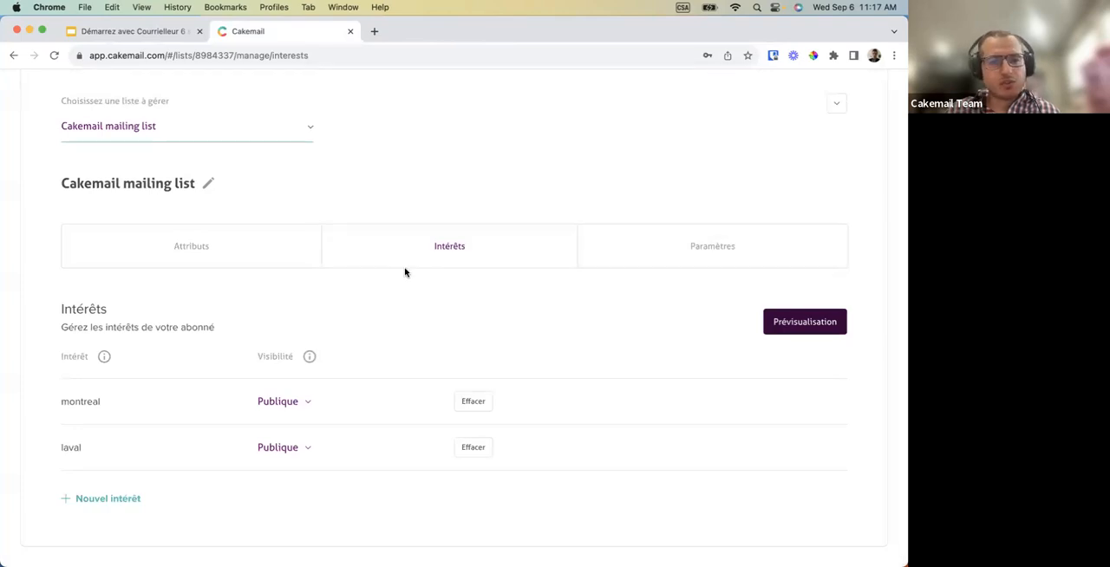
click(651, 260)
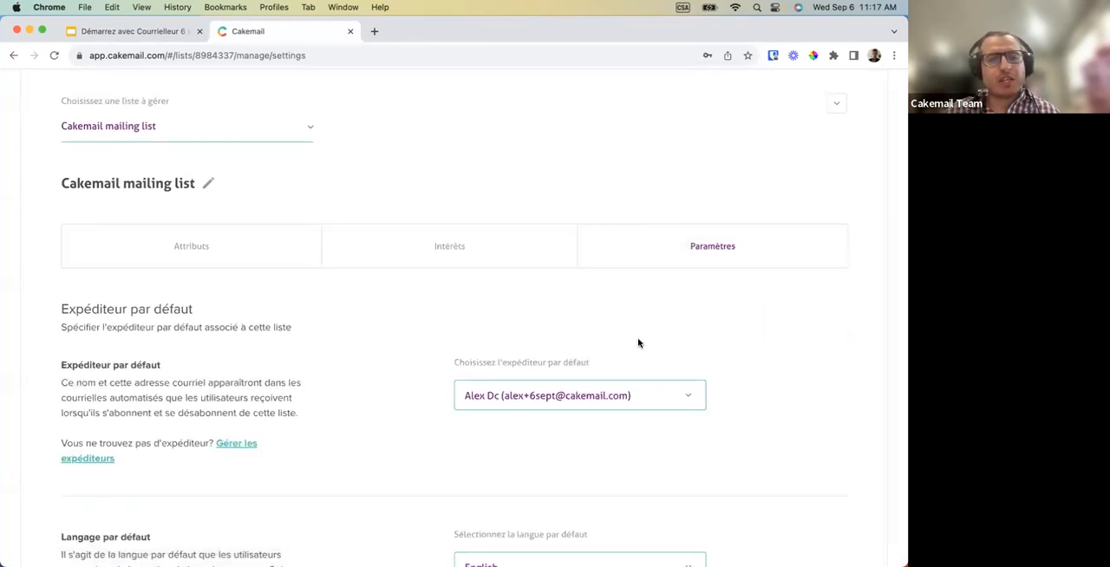
scroll(638, 342, down, 1)
scroll(638, 342, down, 5)
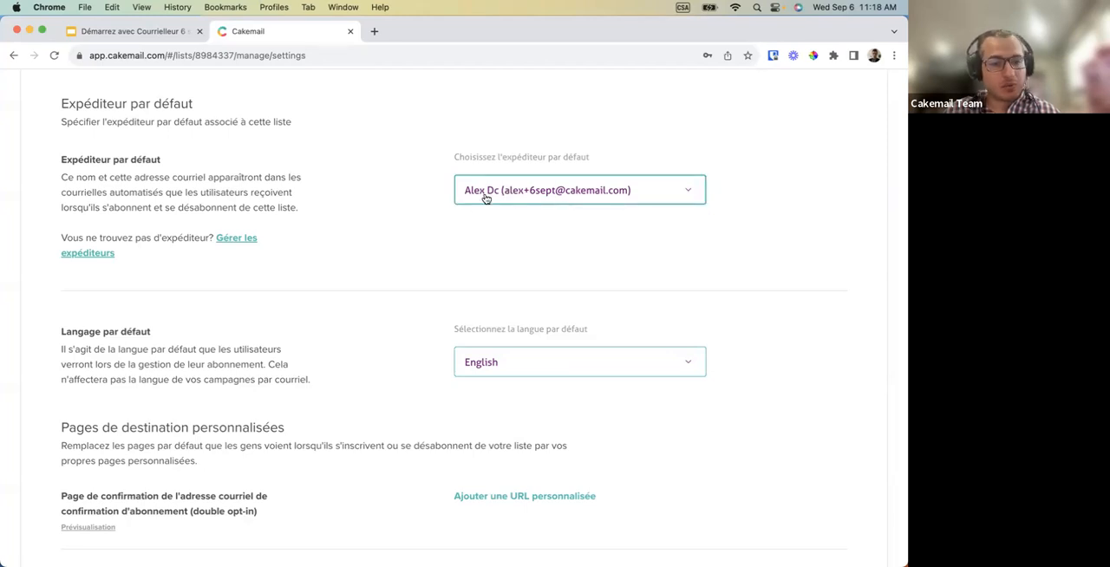
scroll(486, 199, down, 4)
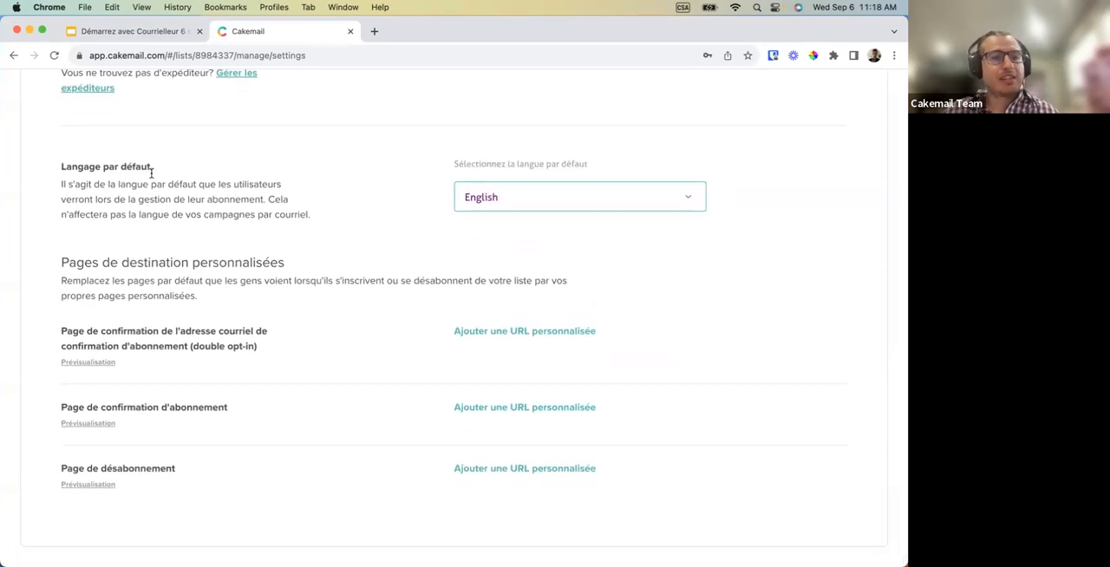
drag(151, 170, 179, 181)
click(178, 180)
click(528, 202)
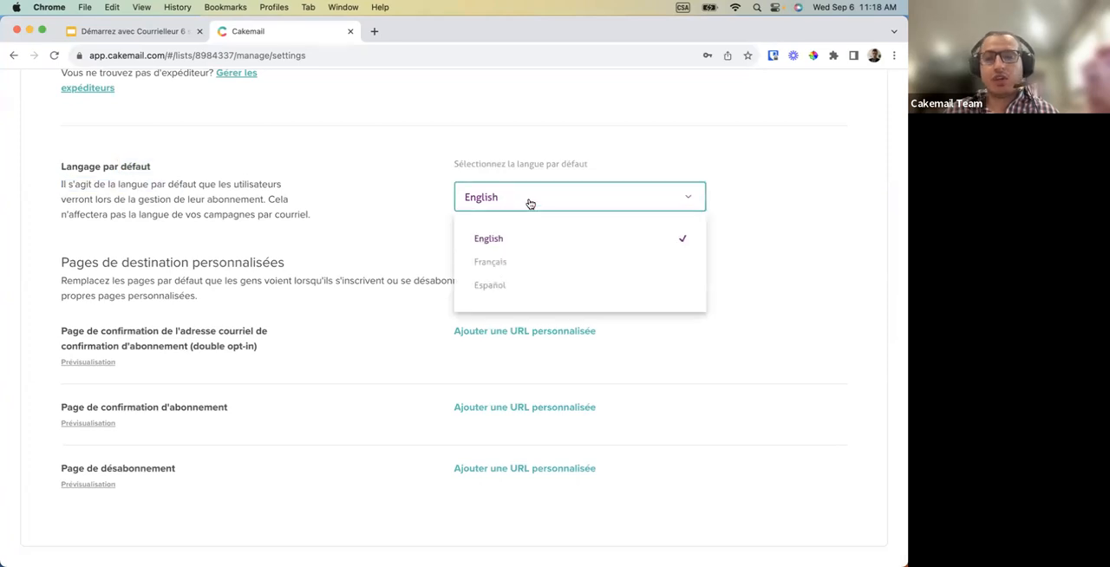
click(524, 196)
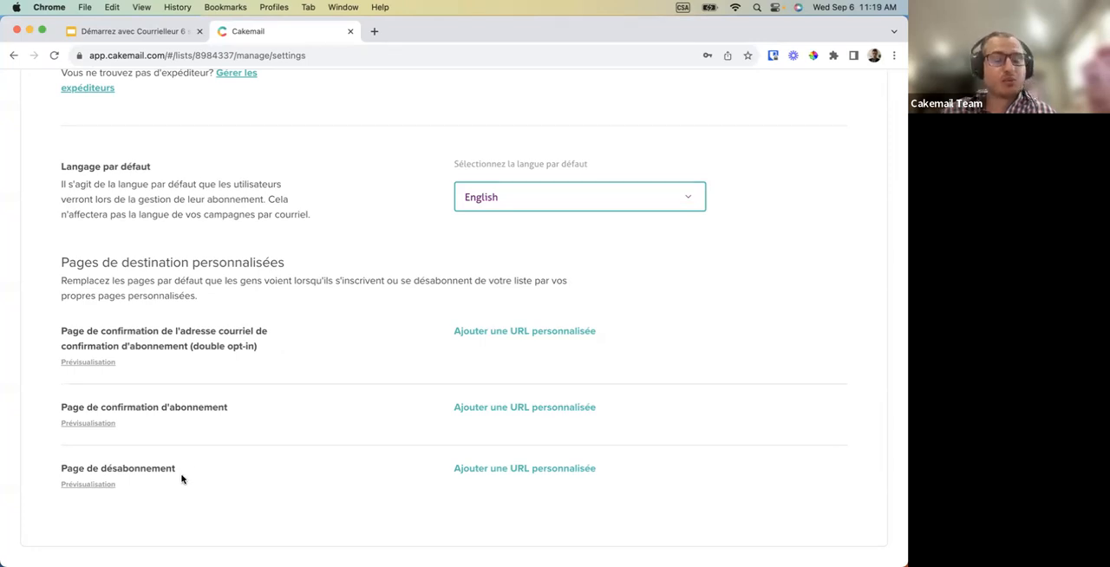
Close the list and attribute management page and return to the contacts list.
scroll(218, 414, up, 10)
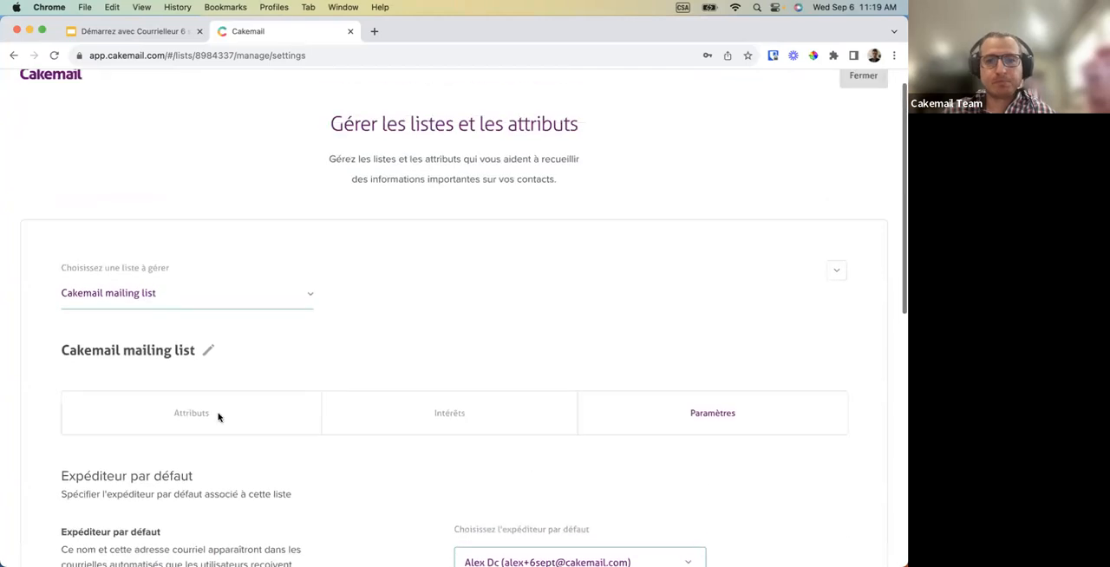
click(864, 105)
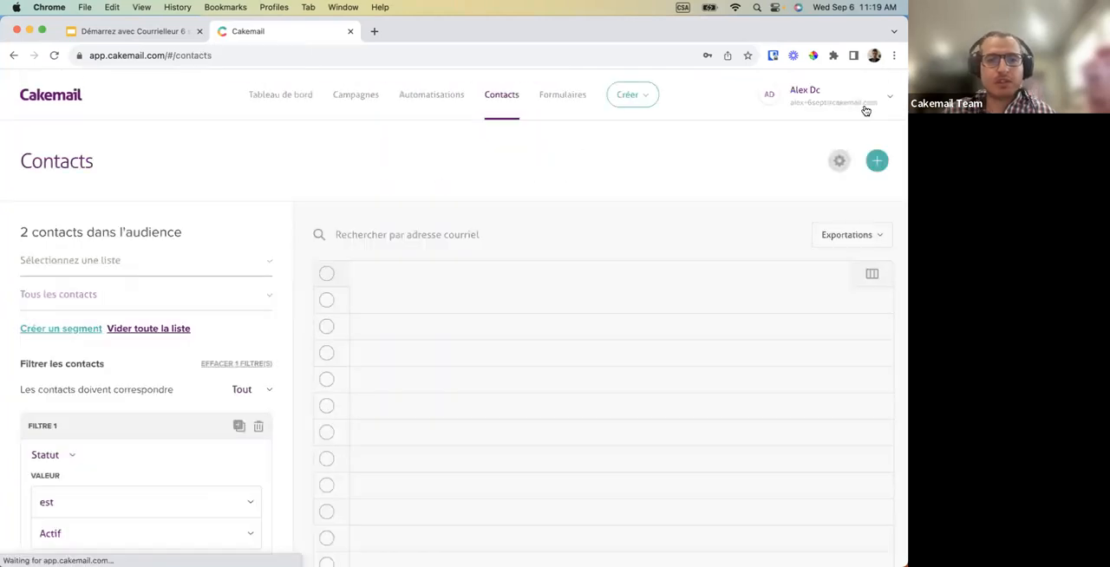
scroll(486, 383, down, 2)
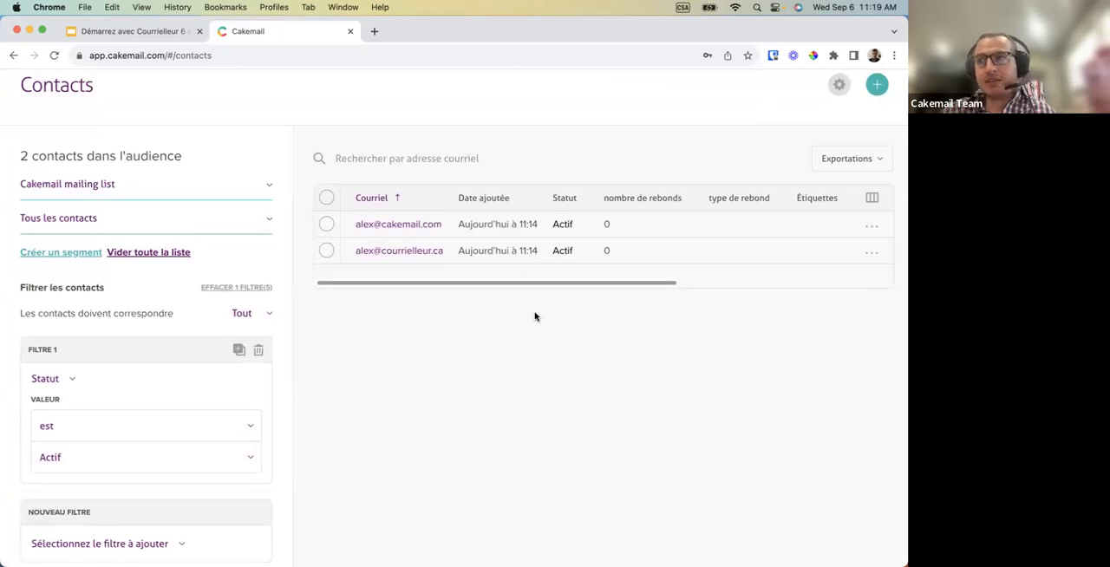
Select the second contact in the list and create and assign a new tag named vip to it.
click(326, 250)
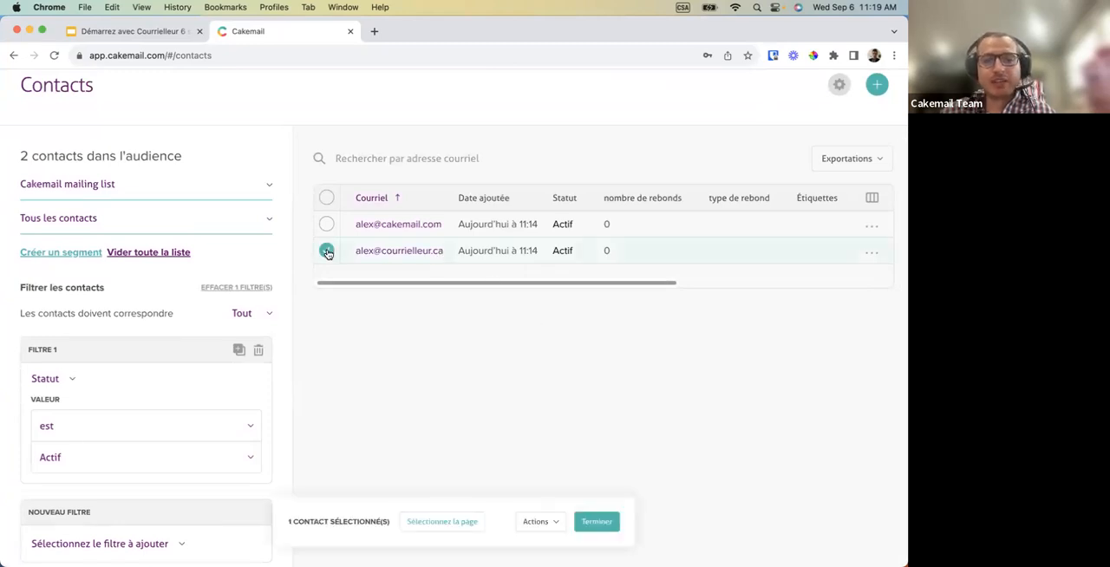
scroll(443, 432, down, 1)
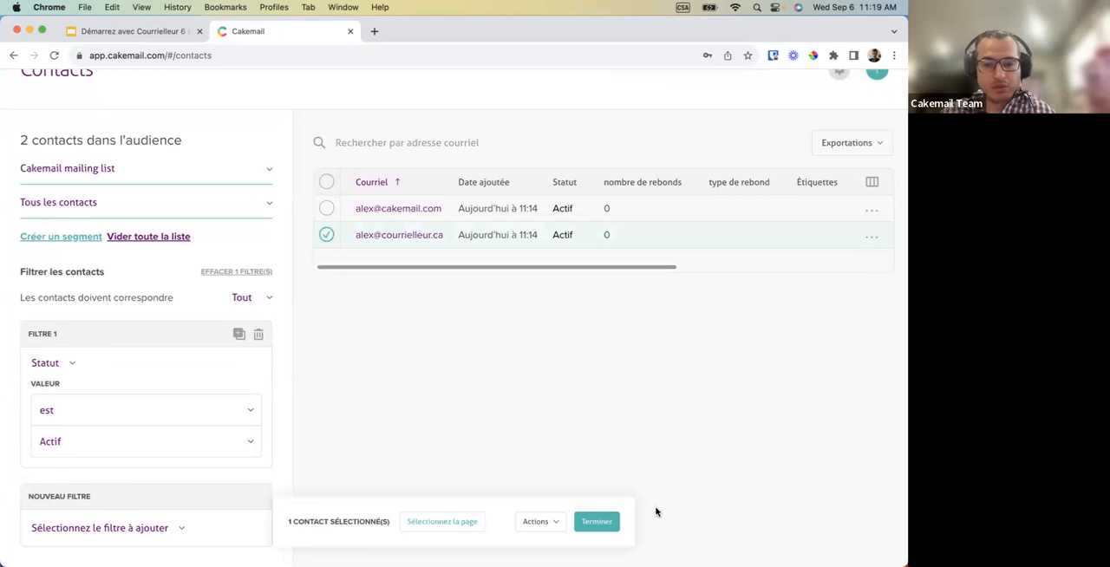
click(556, 521)
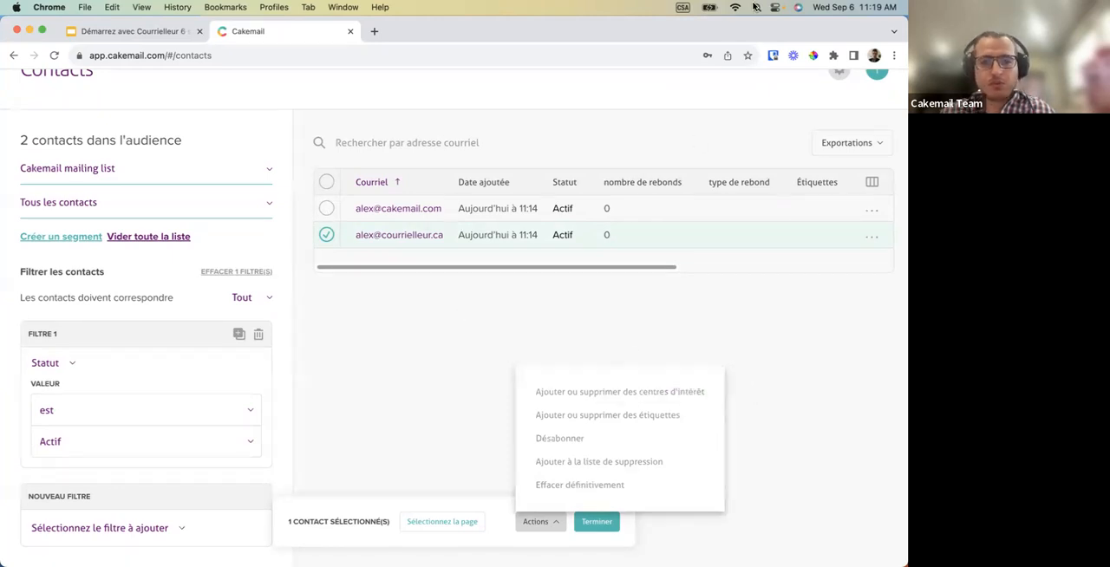
click(422, 440)
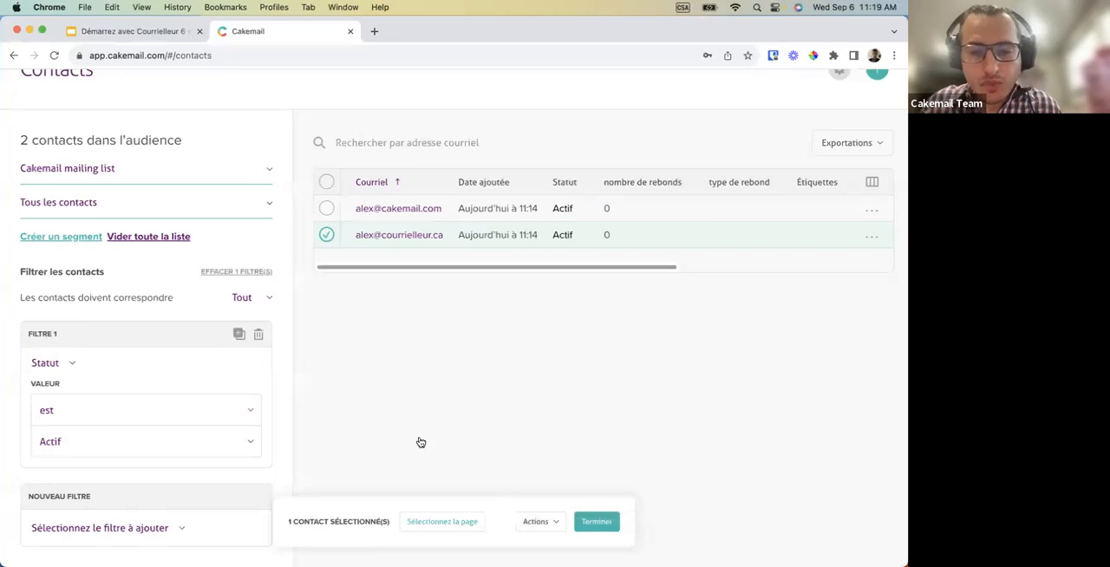
click(537, 525)
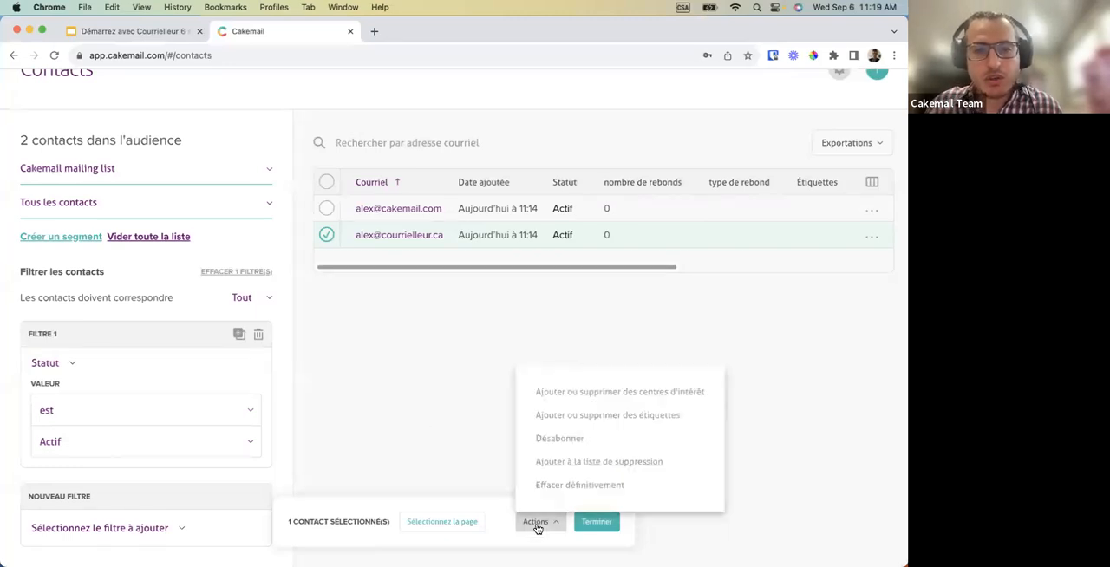
click(579, 416)
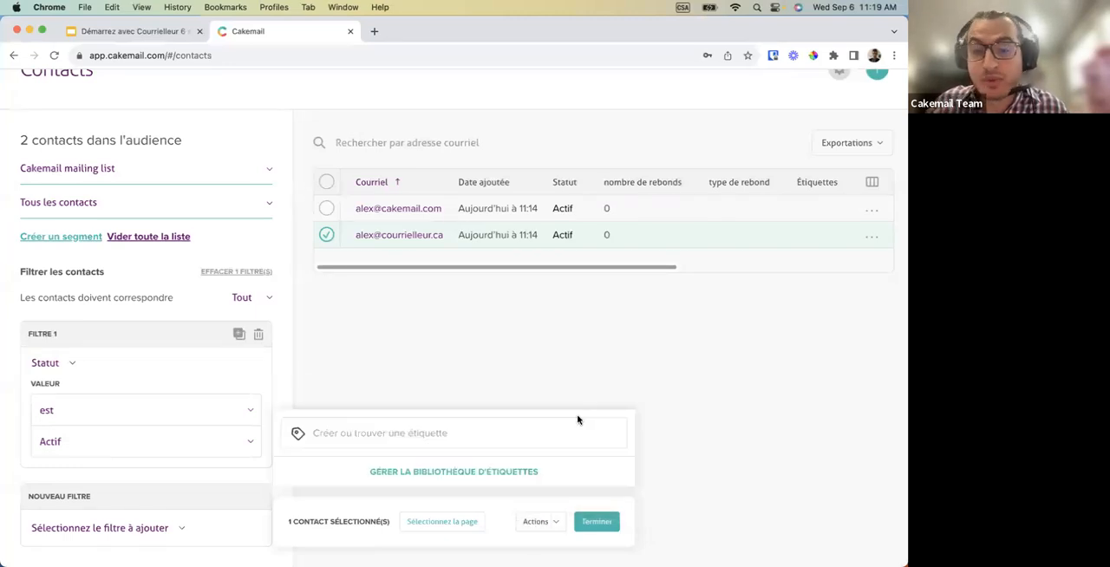
click(405, 436)
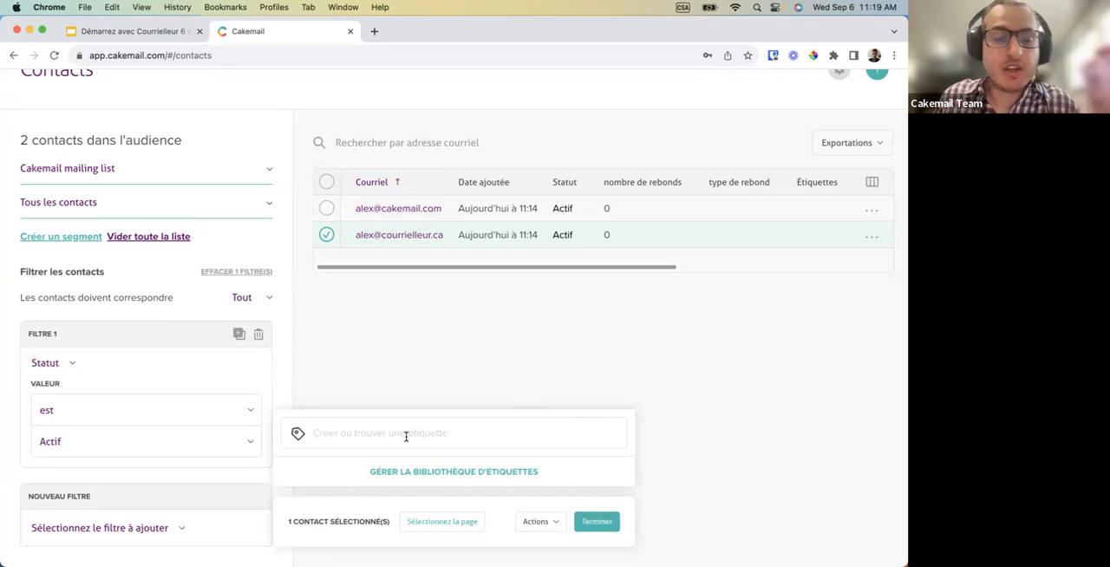
text(vip)
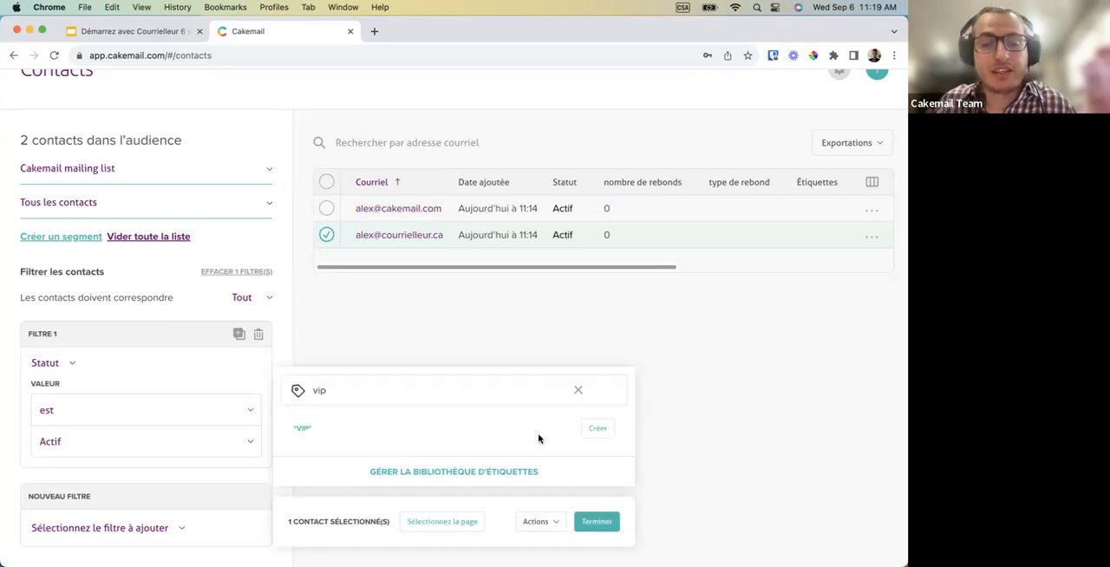
click(604, 439)
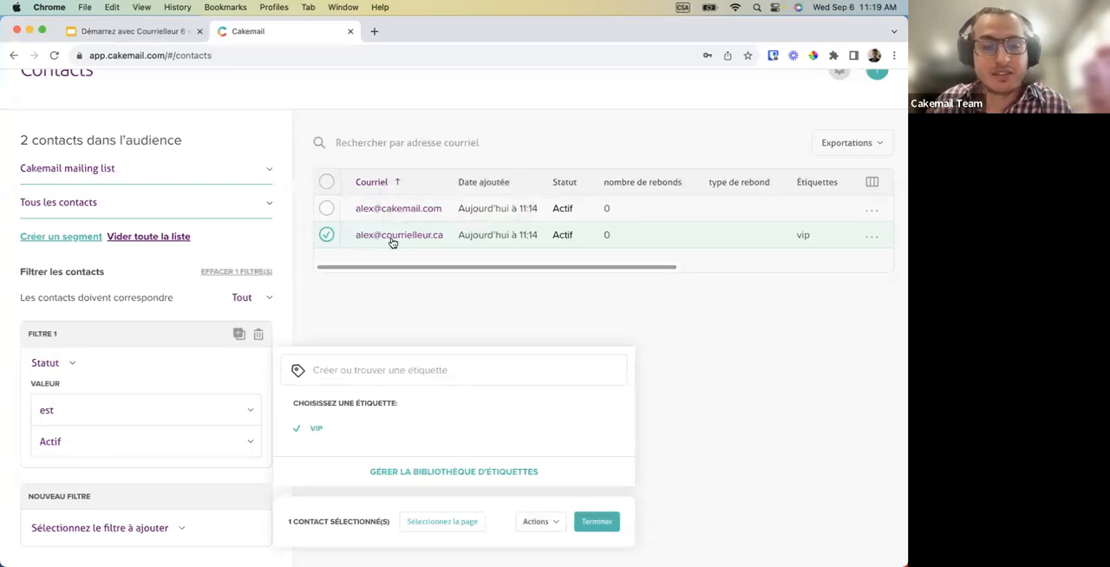
Remove the vip tag from the selected contact, assign it again, and finish the bulk selection.
mouse_move(440, 425)
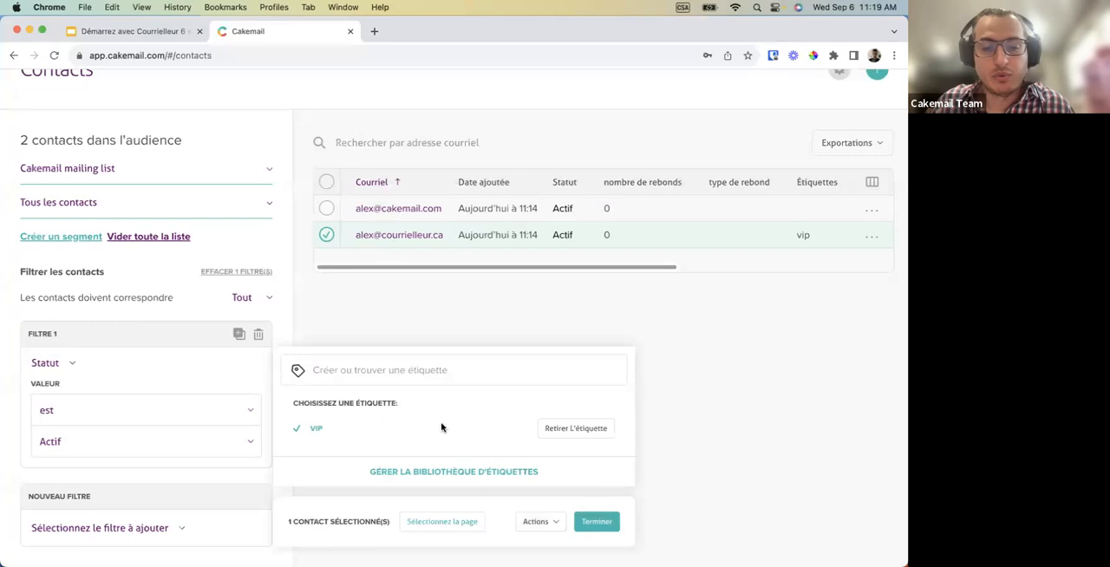
click(562, 431)
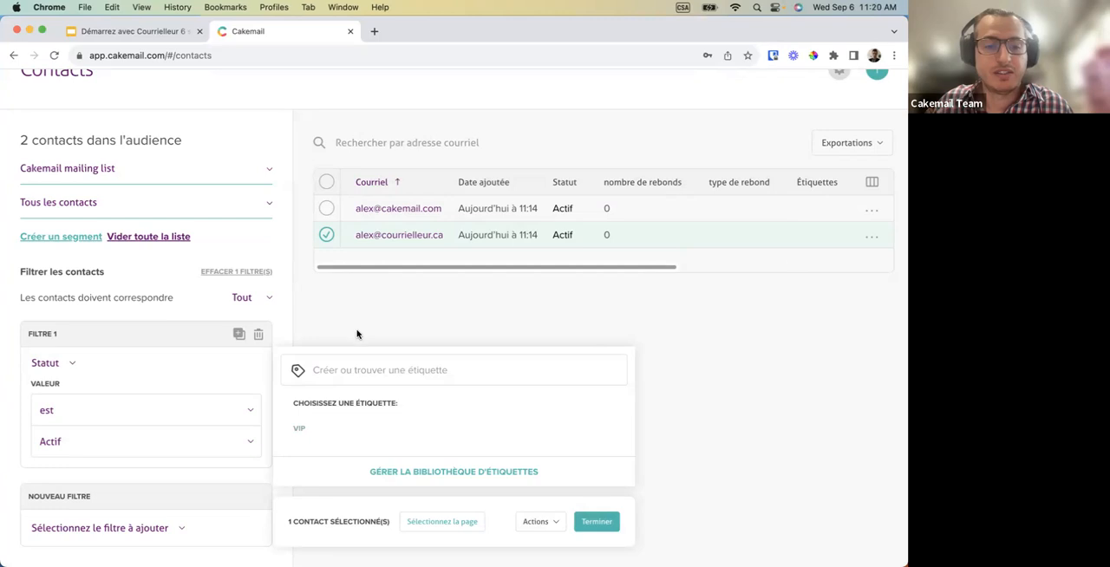
click(577, 442)
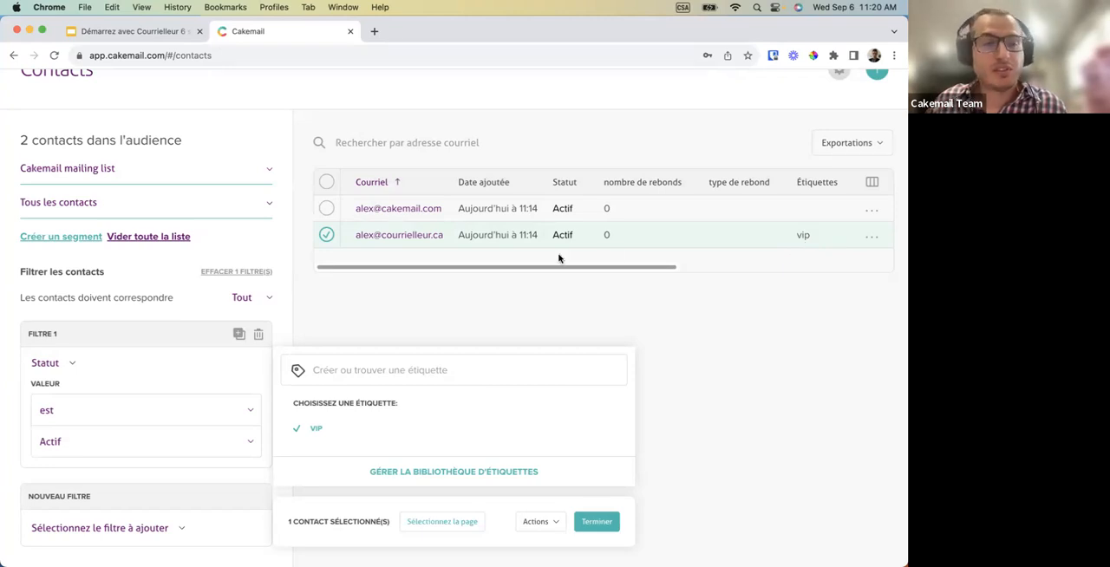
click(596, 522)
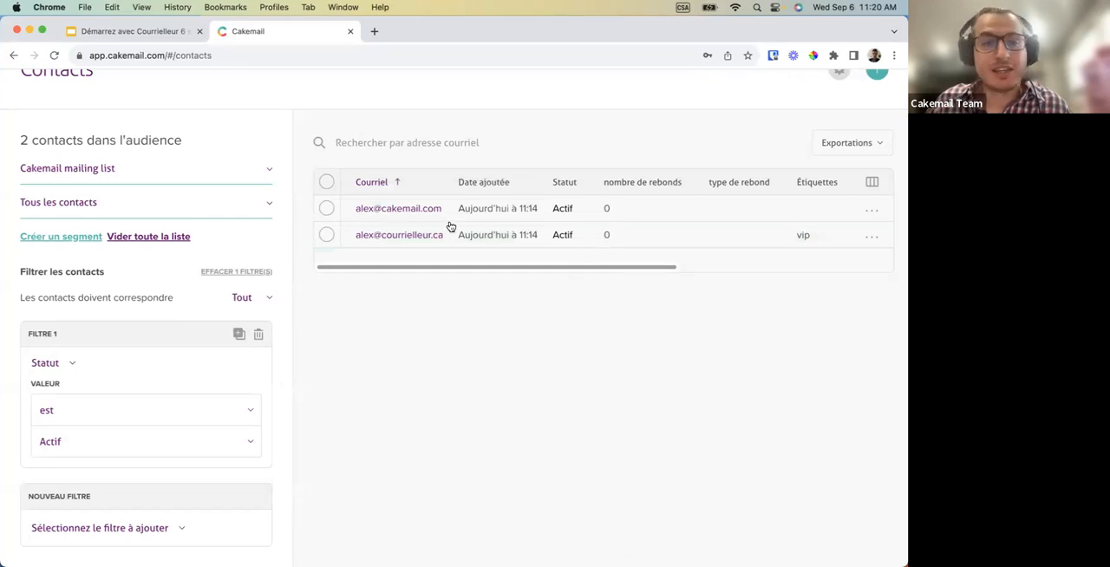
Start a new segment of the Cakemail mailing list with the condition Tags A vip, and name it VIP.
click(49, 242)
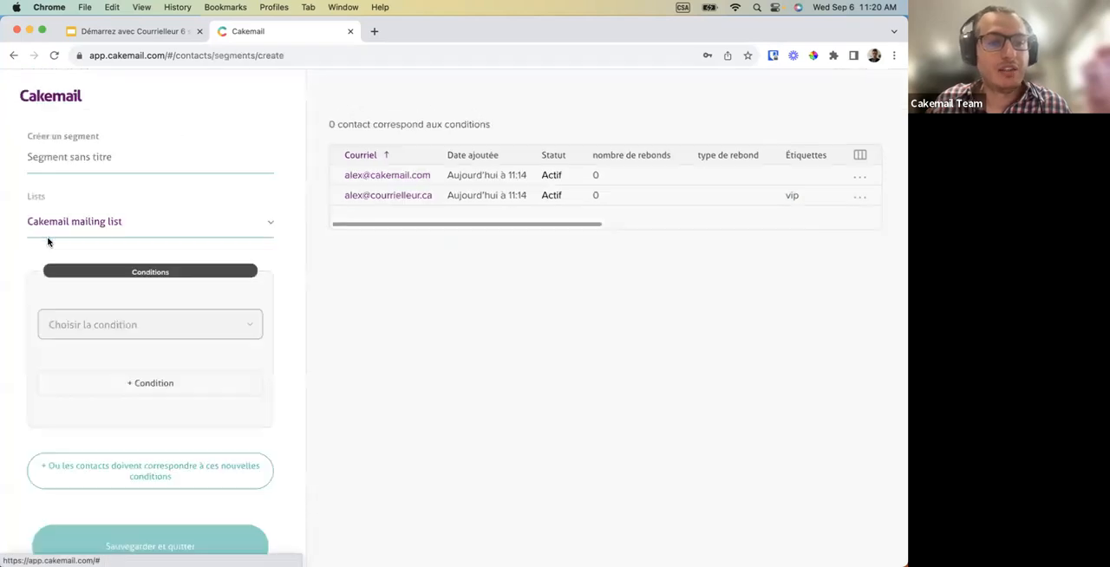
click(107, 326)
scroll(130, 425, down, 3)
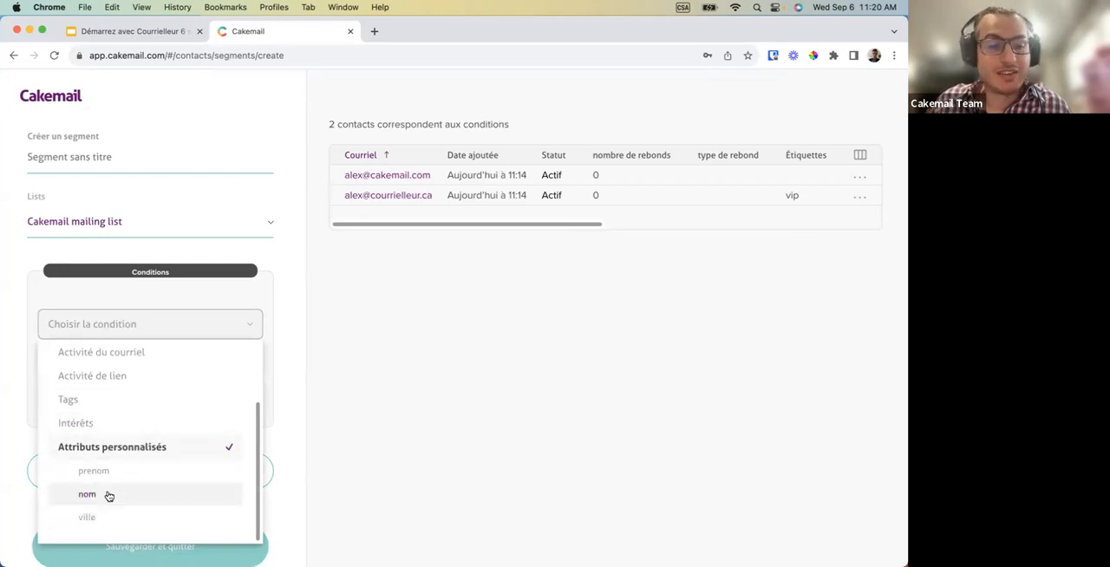
scroll(108, 508, up, 1)
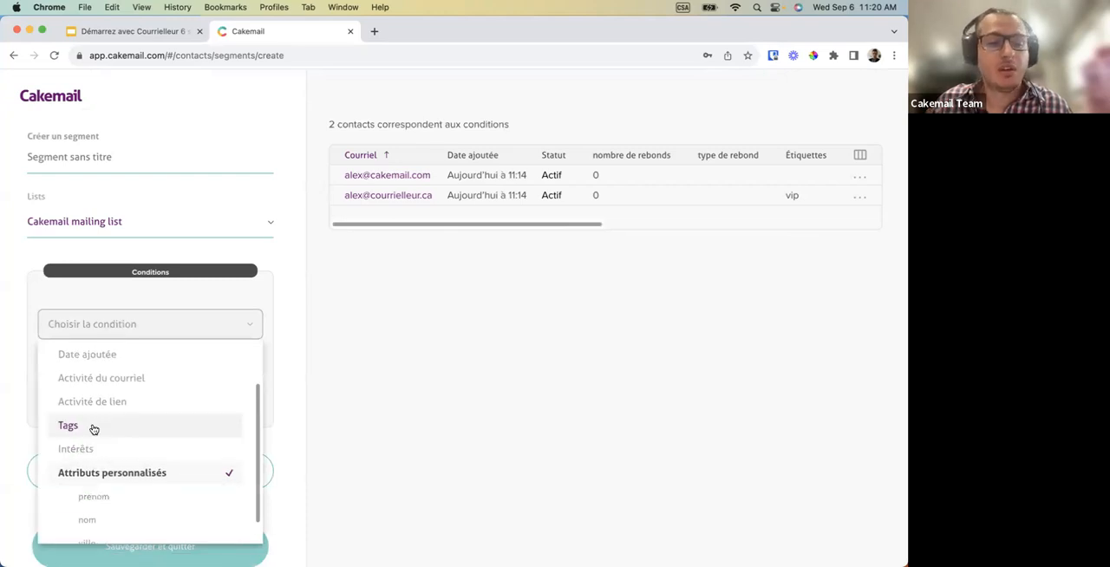
click(92, 426)
click(107, 381)
click(97, 463)
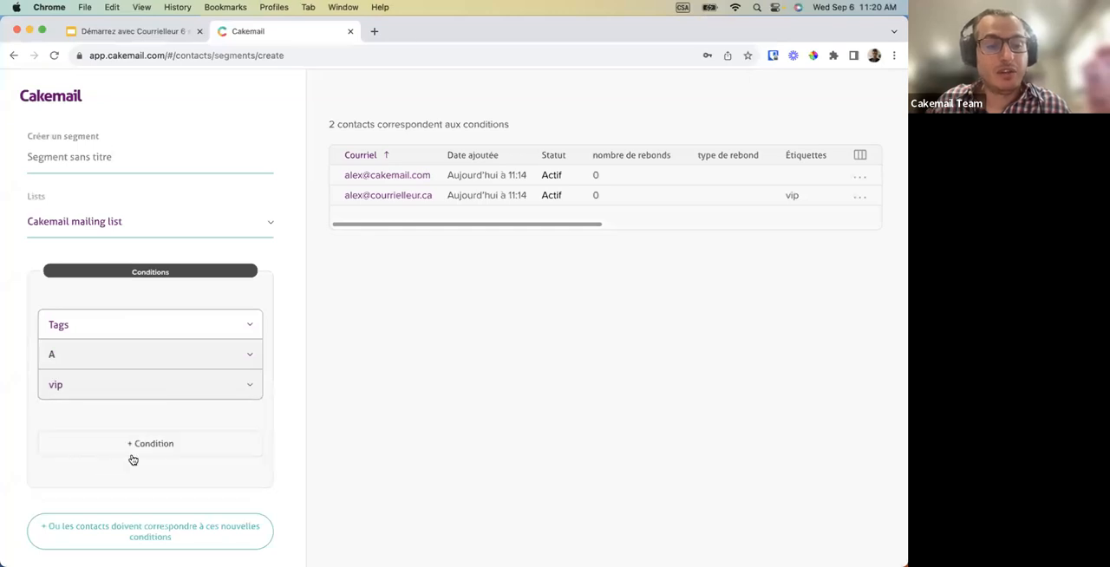
click(70, 161)
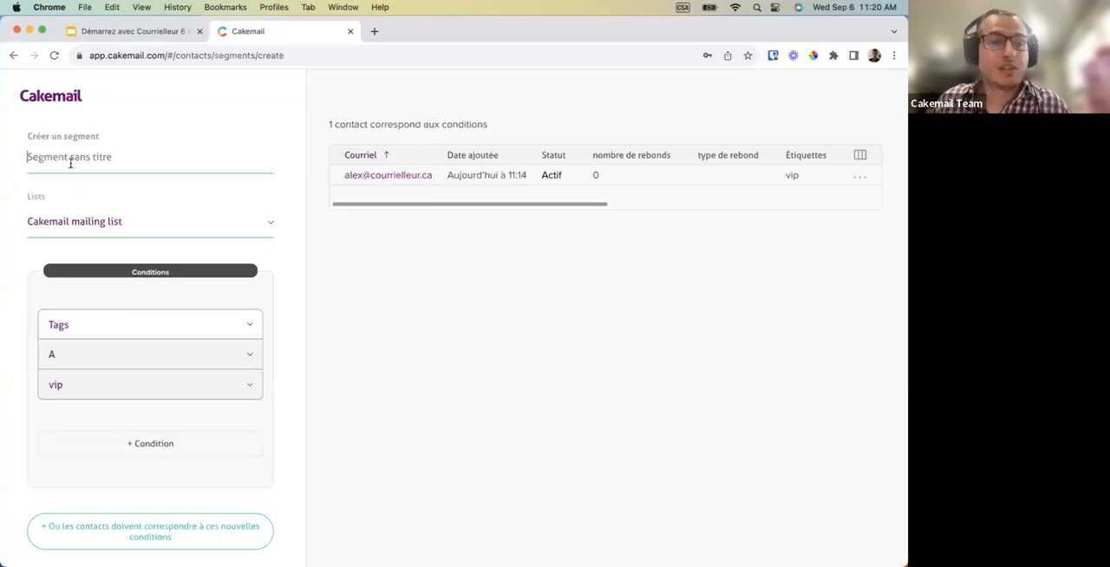
text(VIP)
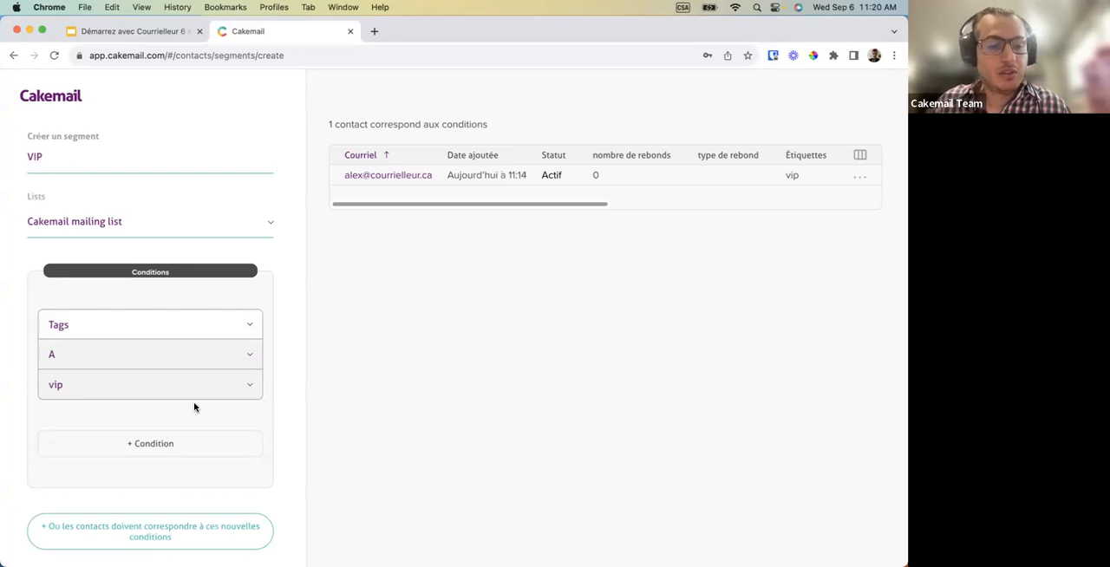
Add a second condition to the VIP segment requiring that Intérêts est laval.
click(172, 449)
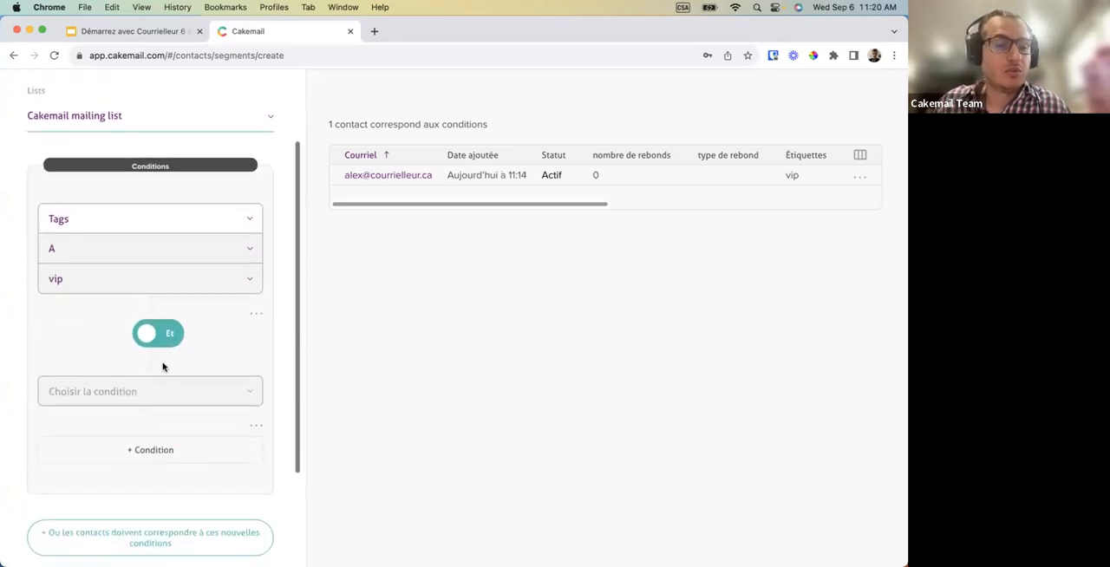
click(144, 400)
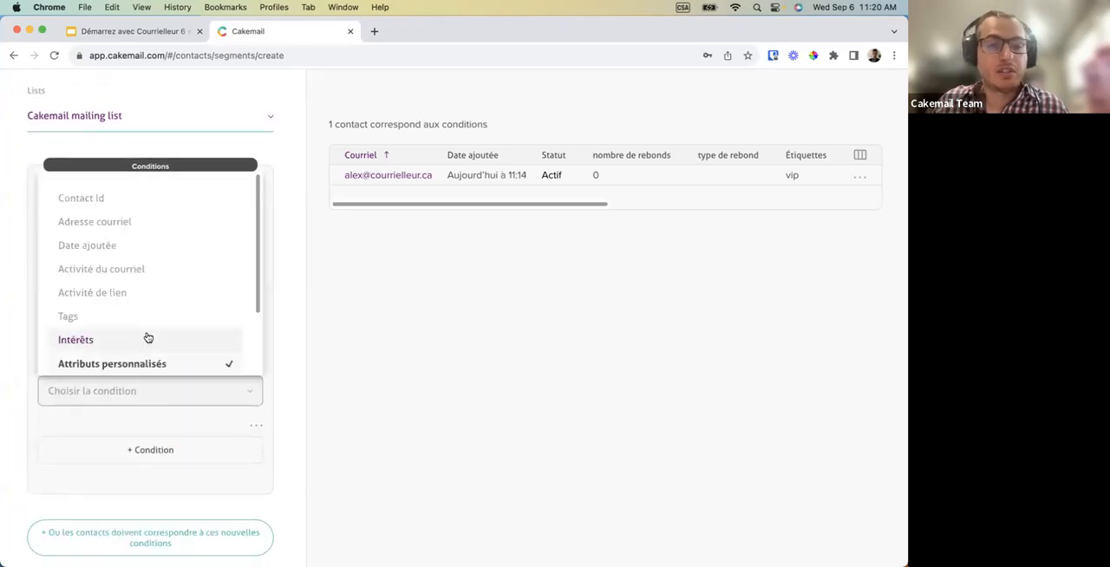
scroll(147, 338, down, 1)
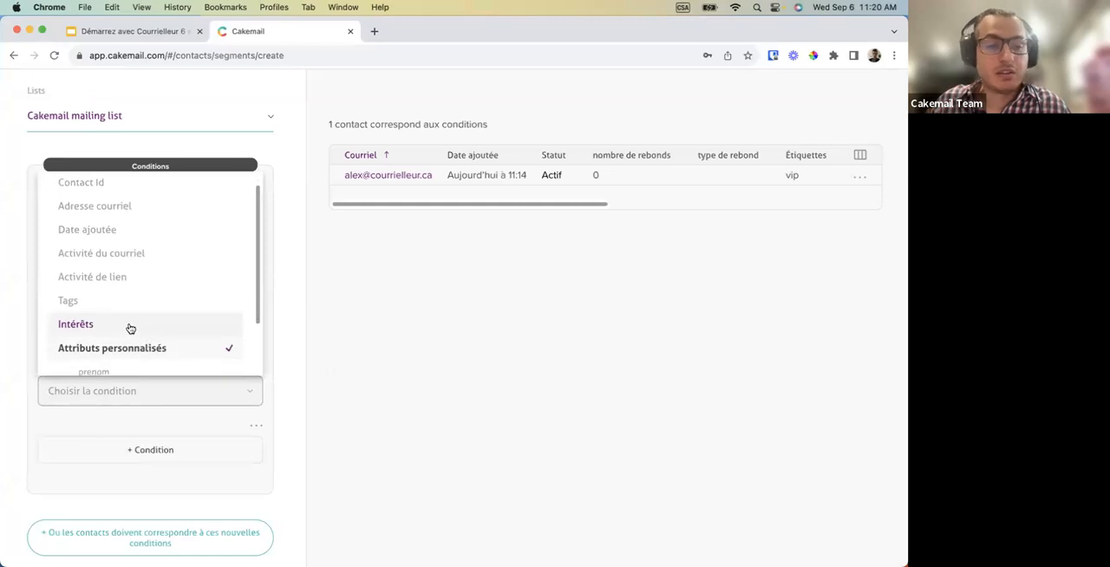
click(130, 328)
click(107, 450)
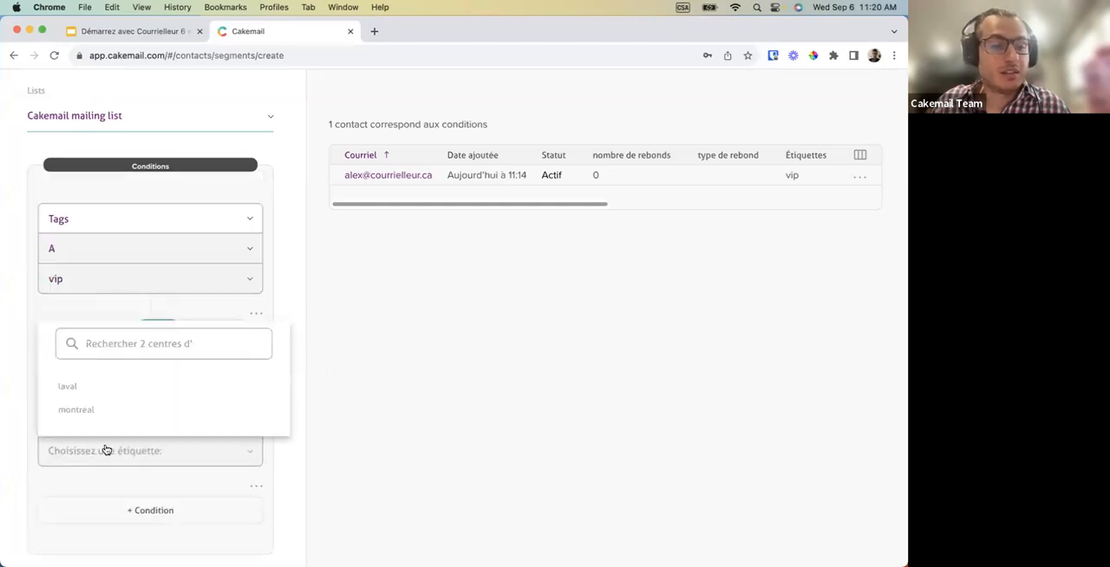
click(112, 395)
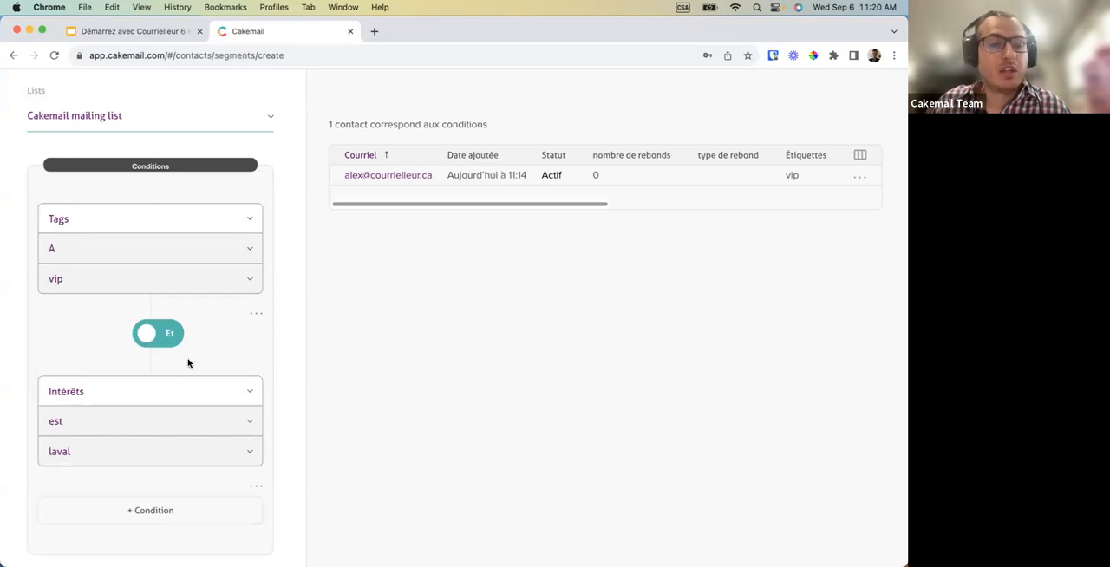
Switch the operator between the segment's two conditions from Et to Ou, and save the segment.
scroll(188, 362, down, 1)
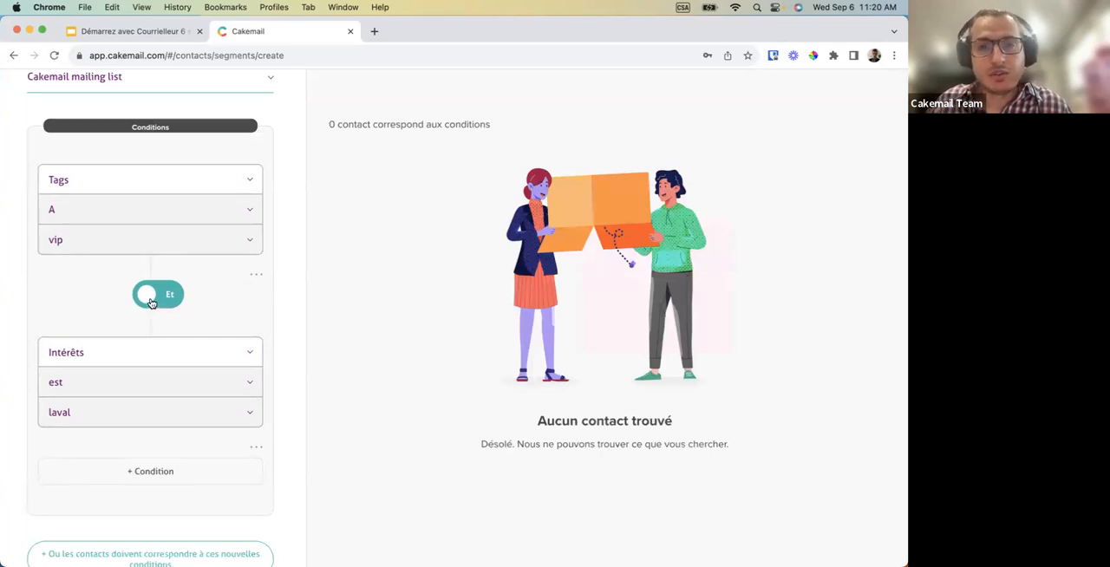
click(150, 296)
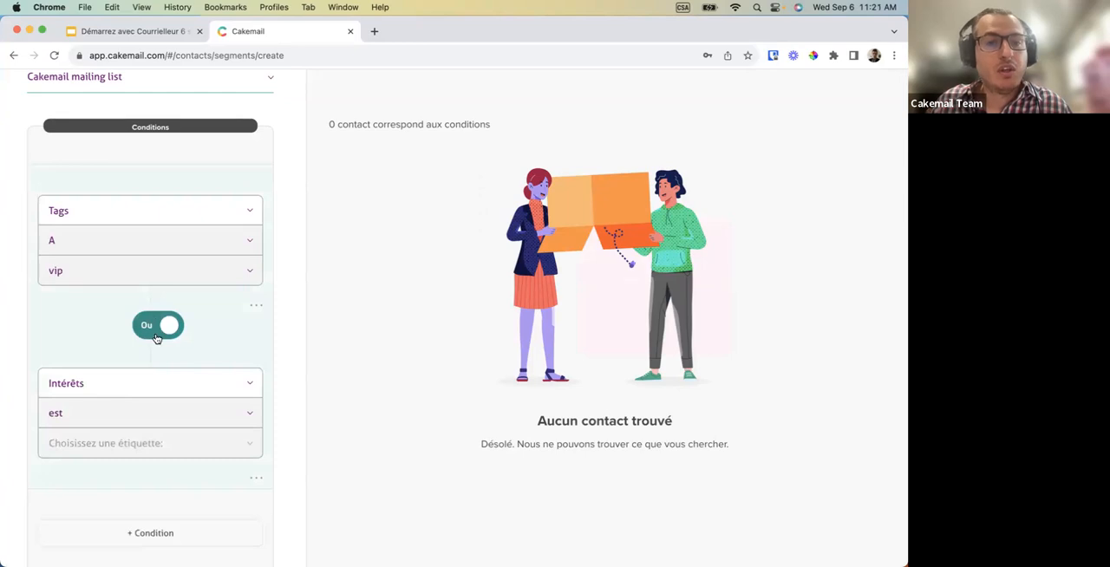
scroll(156, 338, down, 1)
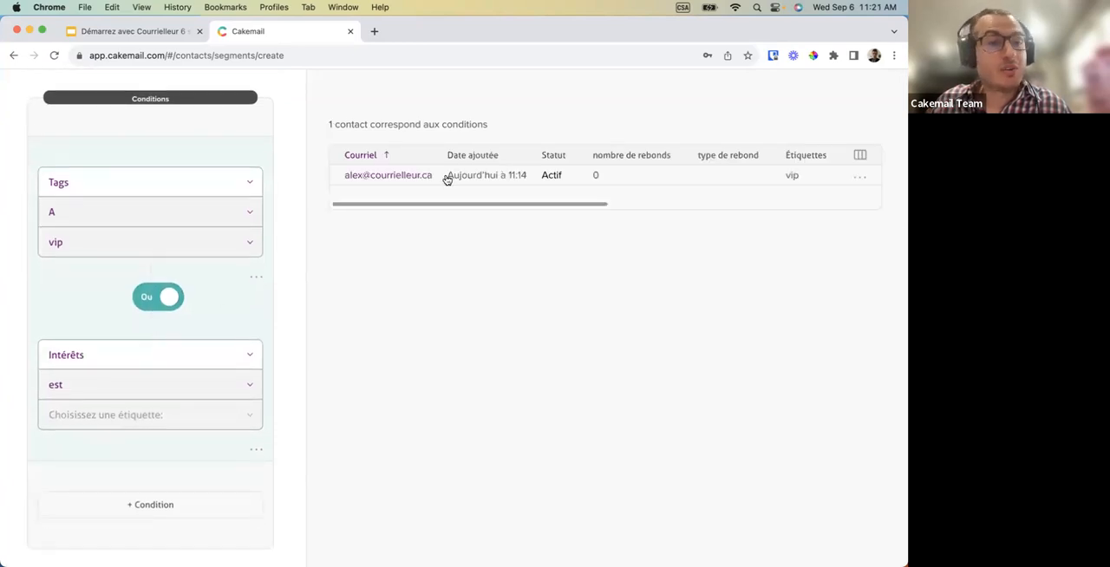
scroll(223, 376, down, 4)
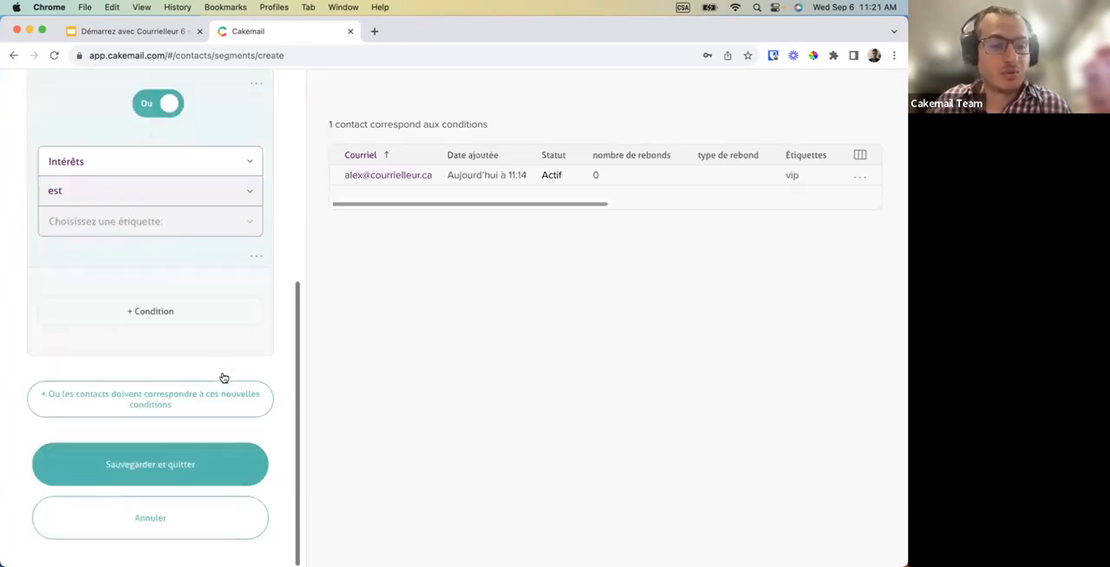
click(164, 468)
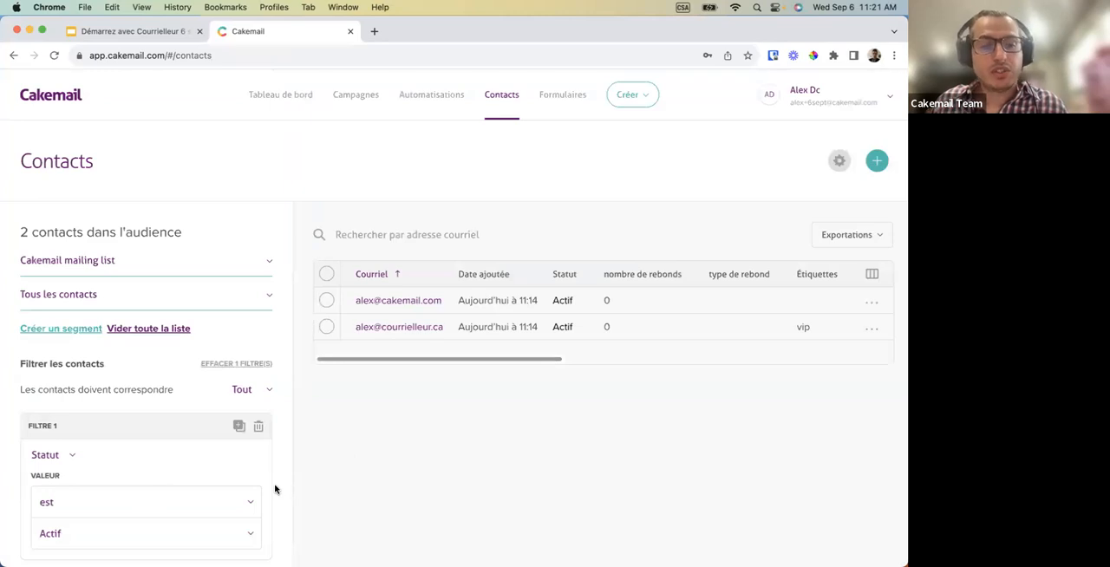
scroll(239, 437, down, 1)
scroll(240, 437, down, 5)
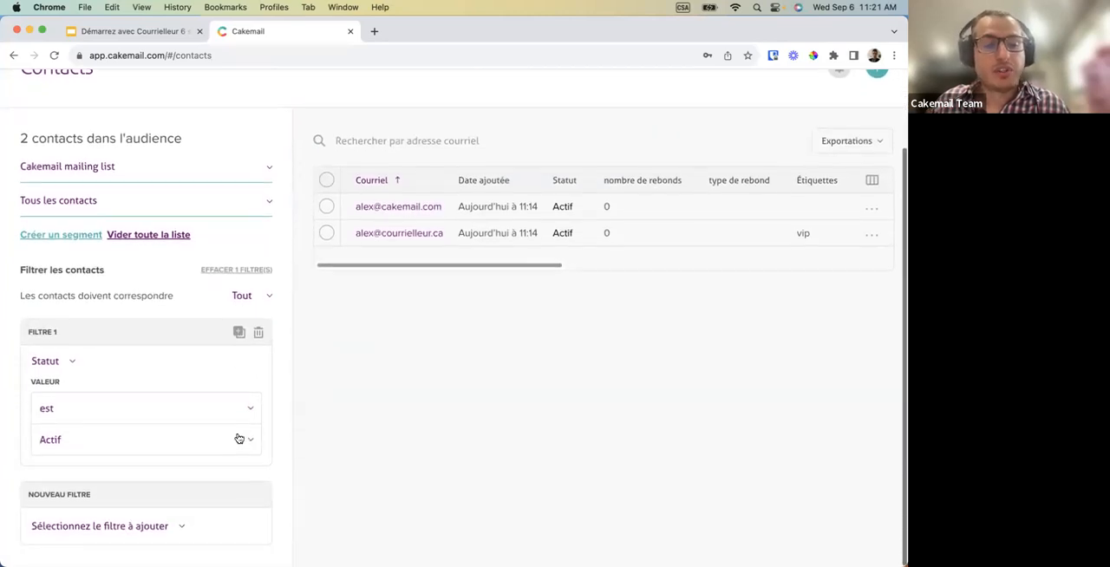
scroll(379, 387, up, 5)
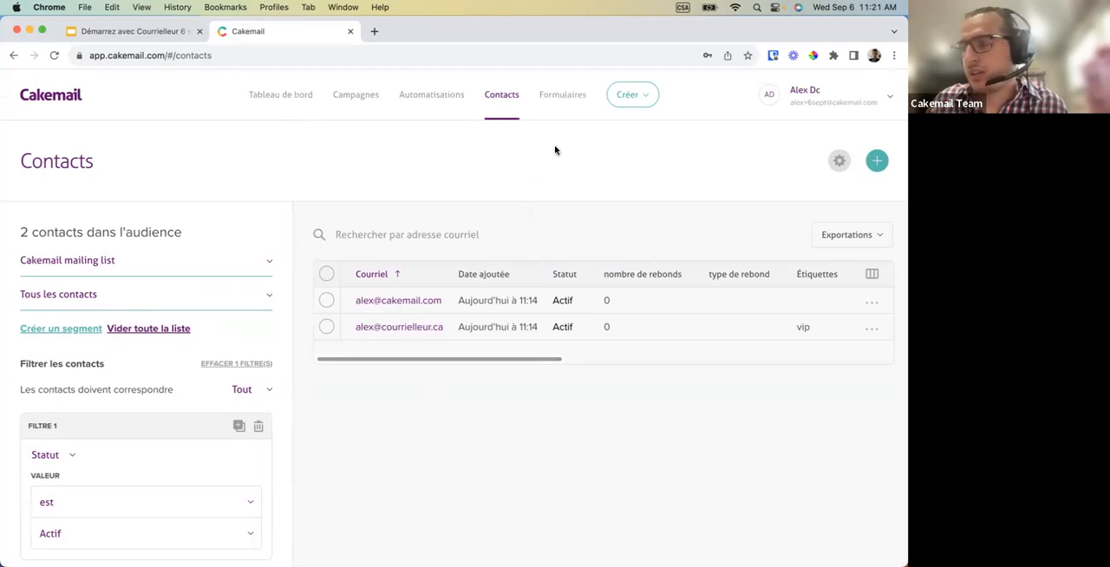
Start a new subscription form named Montreal and assign the Cakemail mailing list to it.
click(563, 103)
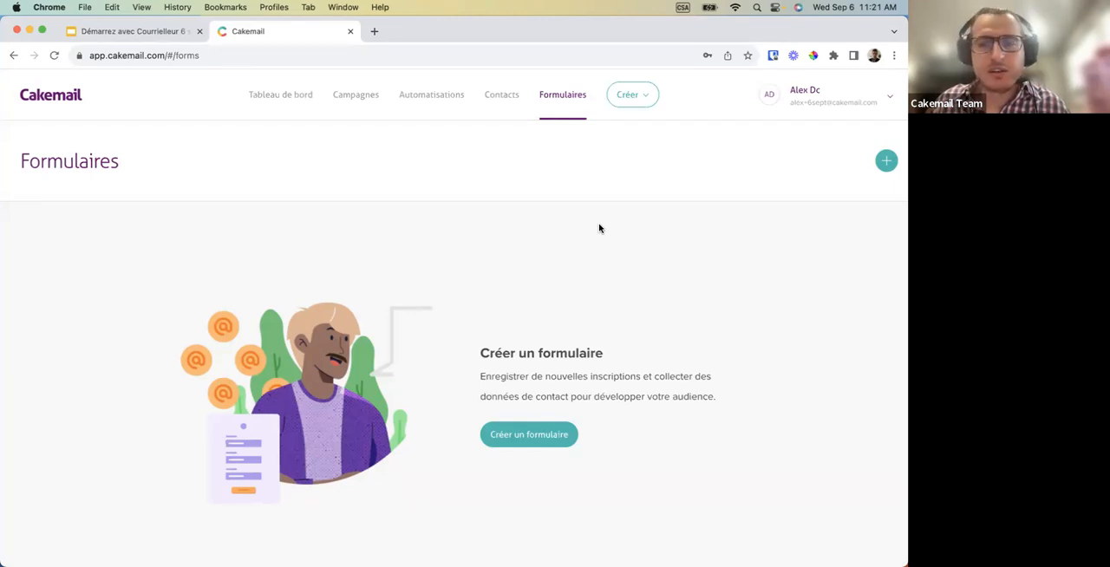
click(885, 162)
click(419, 314)
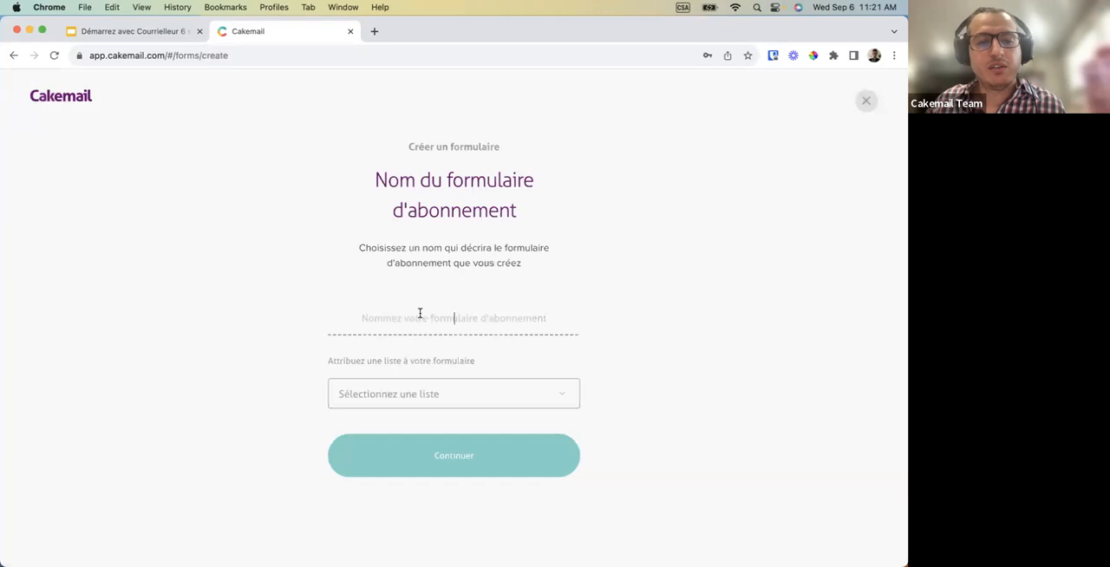
text(Montreal)
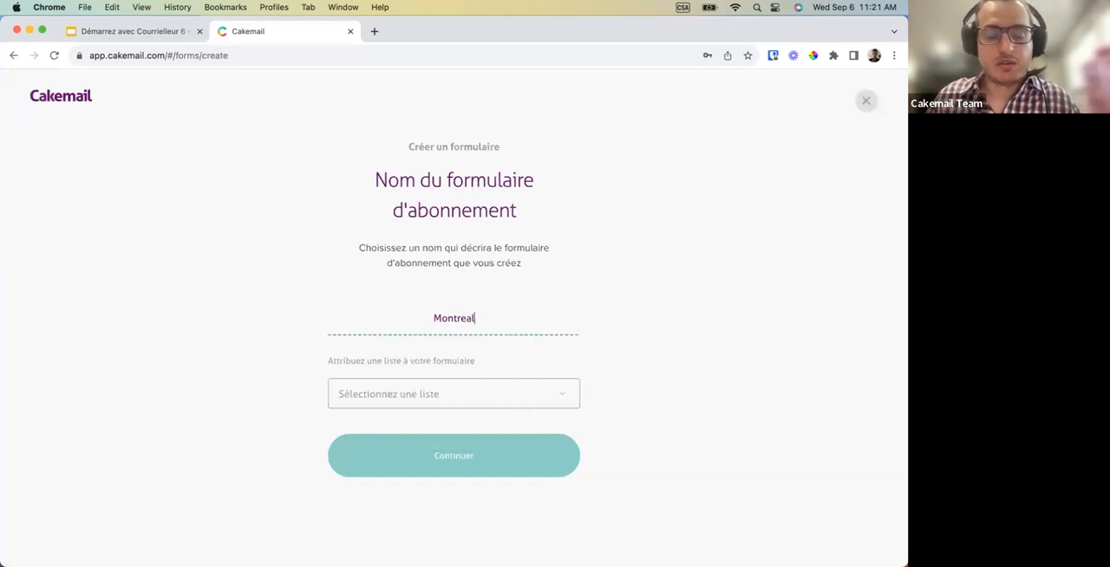
click(428, 398)
click(407, 473)
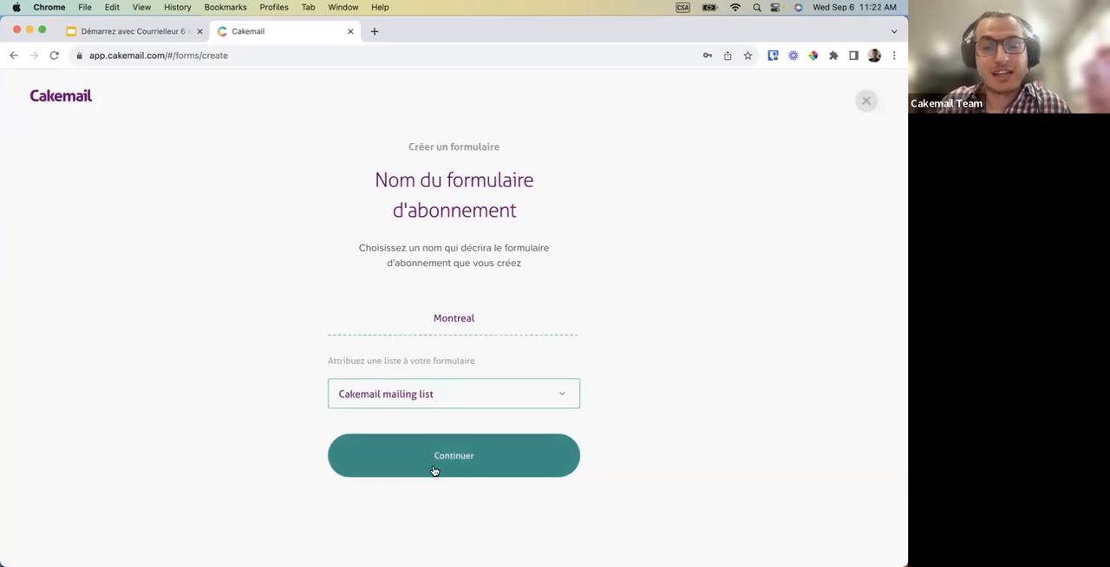
Keep the recommended Consentement avec confirmation policy for the Montreal form and finish creating it.
click(434, 471)
scroll(408, 433, down, 3)
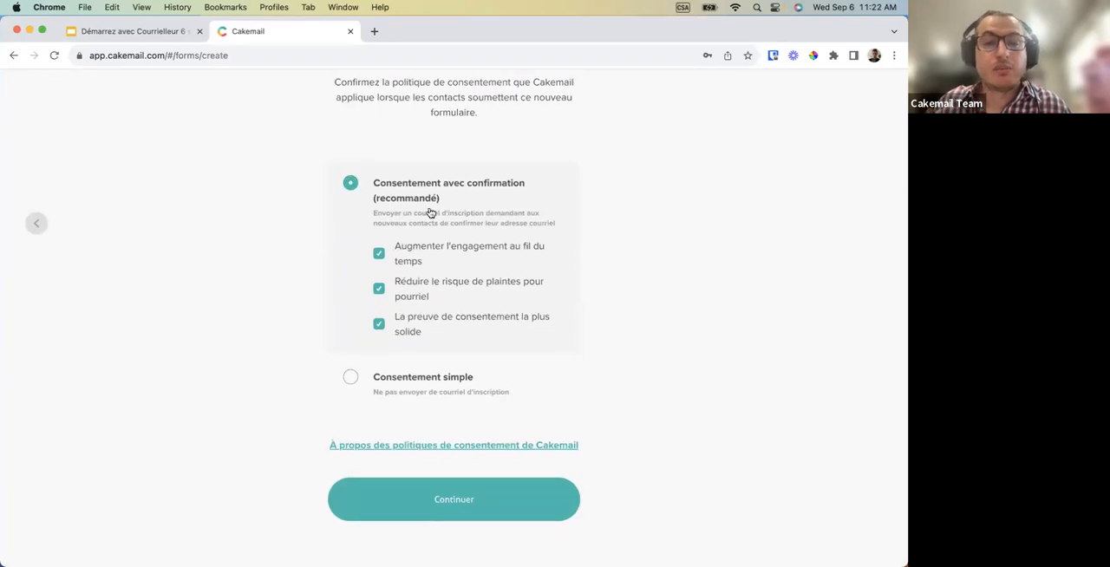
scroll(422, 191, up, 2)
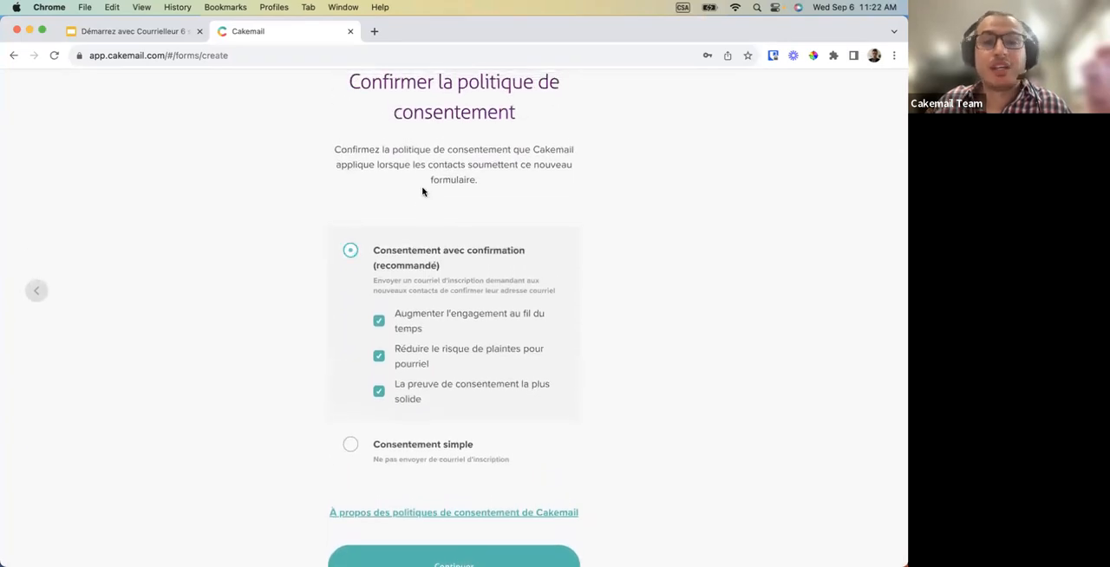
scroll(422, 192, down, 1)
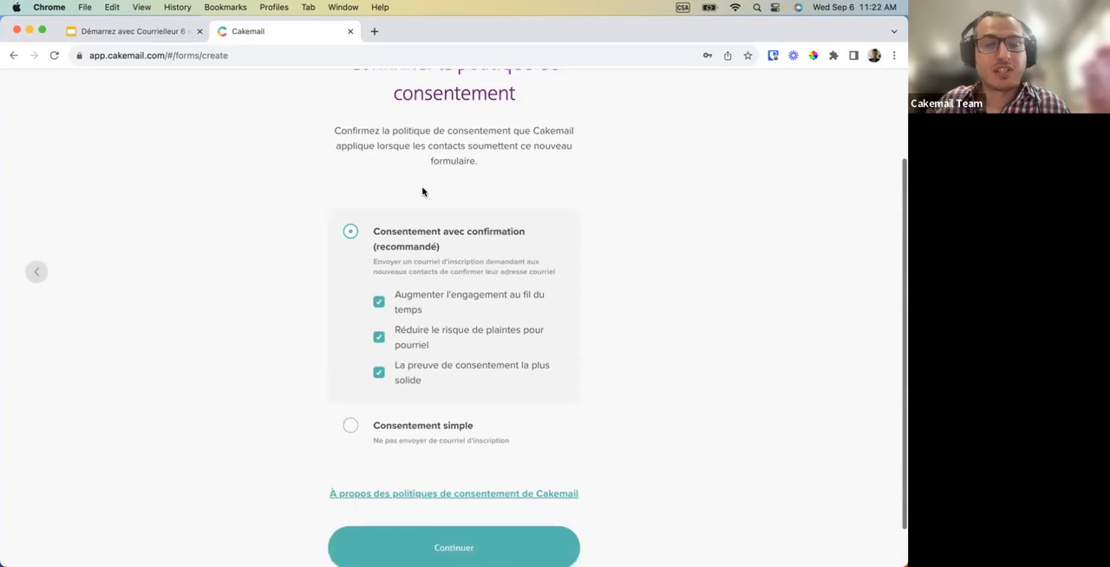
scroll(422, 192, down, 1)
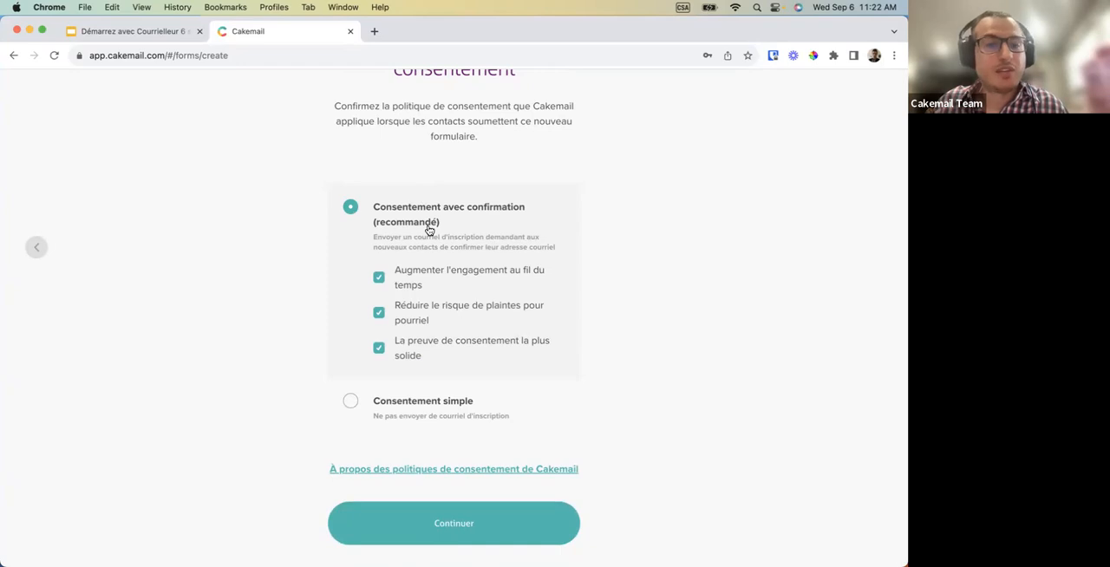
scroll(336, 460, down, 1)
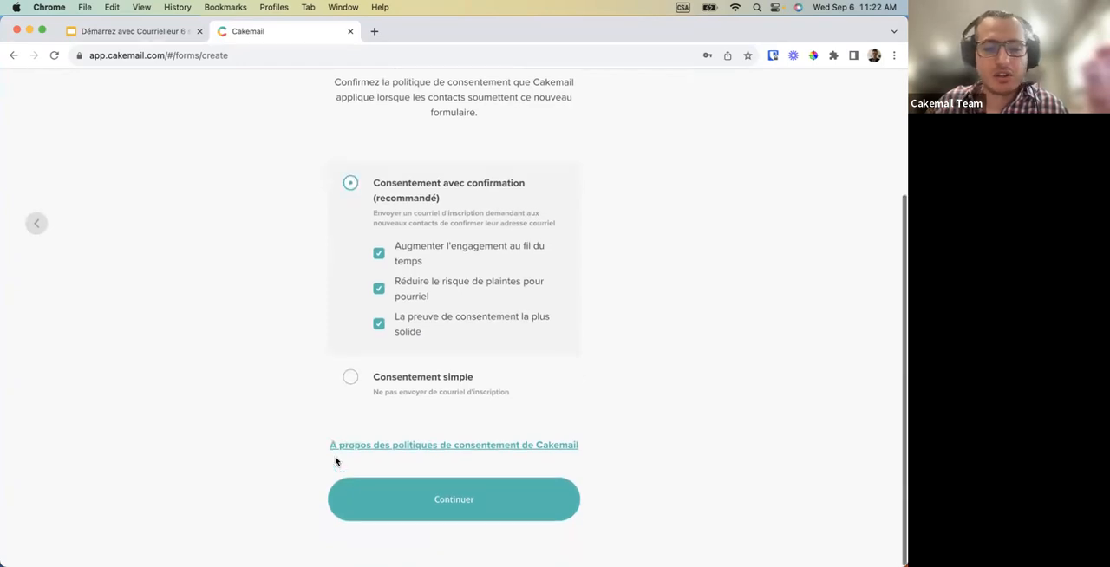
click(438, 508)
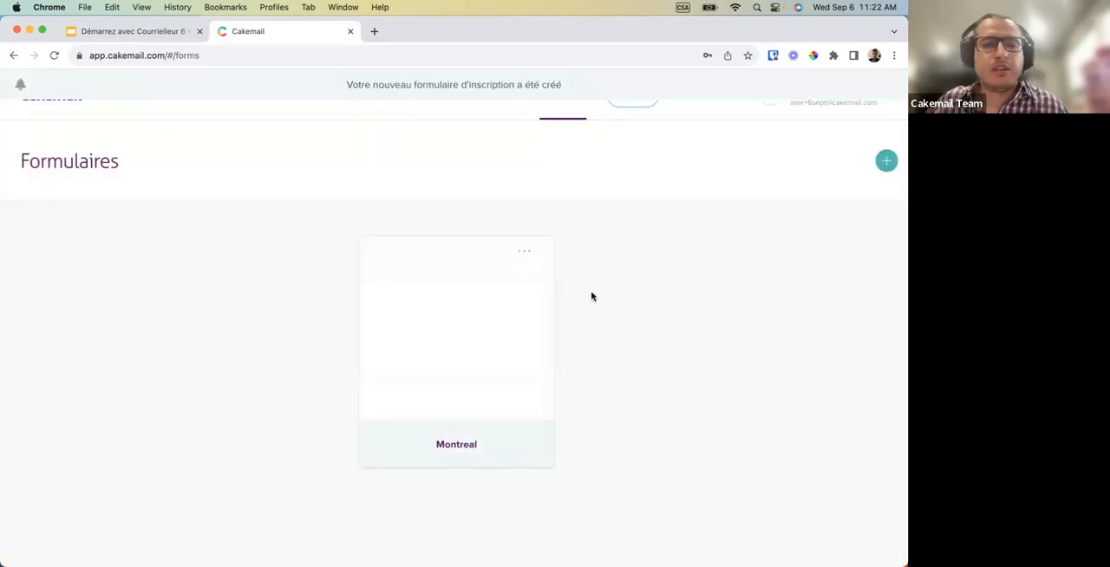
Open the Montreal form, review its linked version, and copy the form's URL.
click(460, 335)
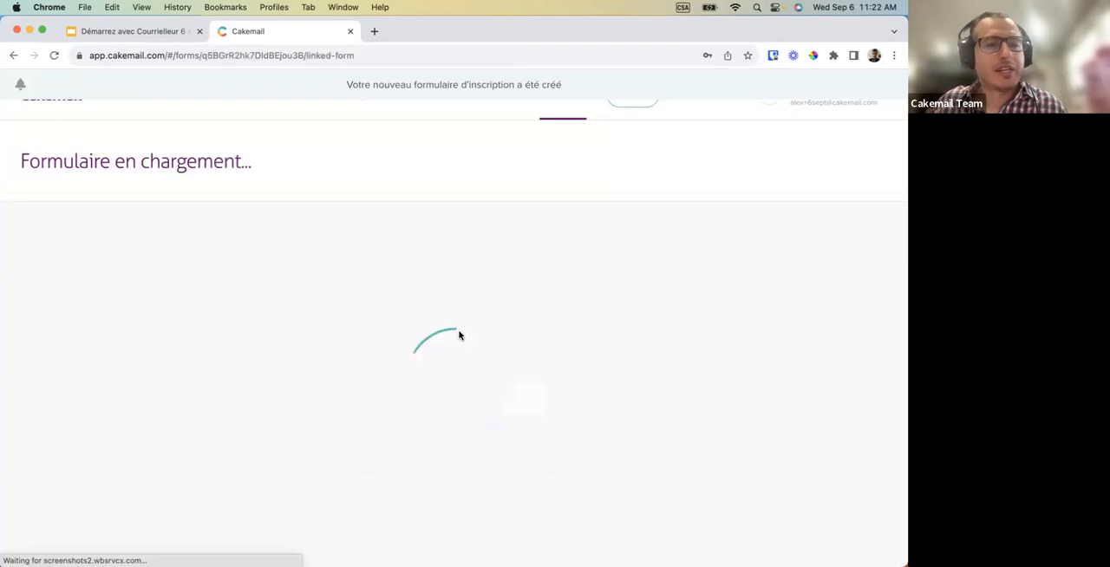
scroll(429, 431, down, 5)
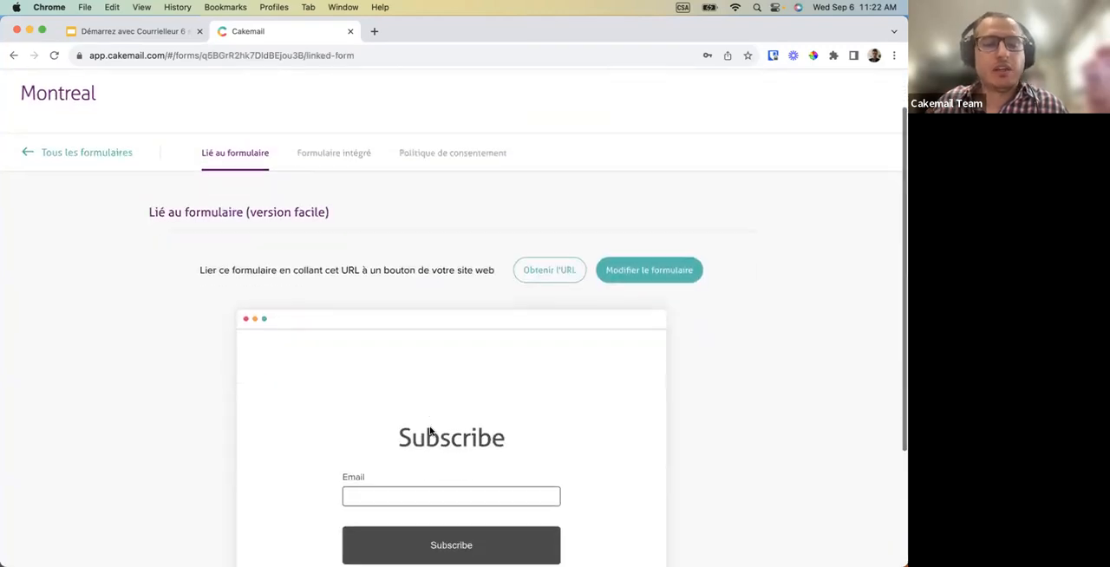
scroll(429, 431, up, 4)
scroll(429, 428, down, 1)
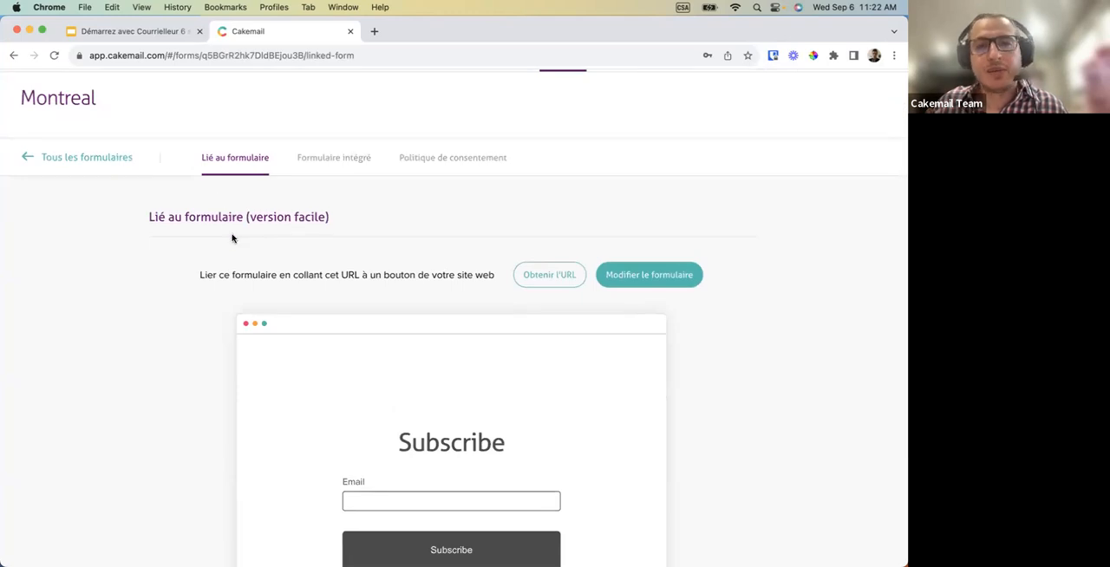
scroll(341, 303, down, 1)
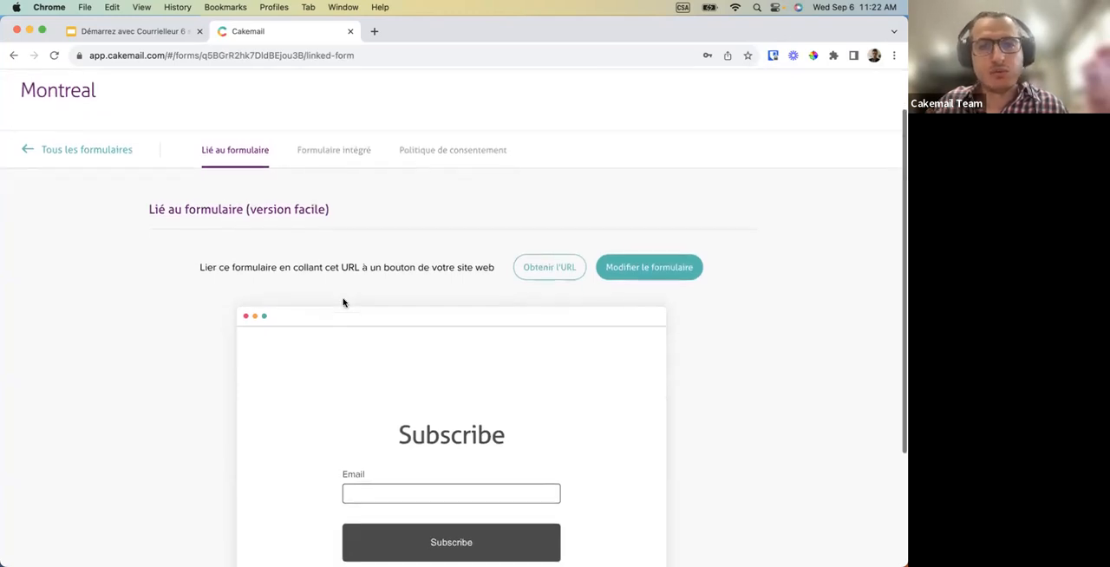
click(537, 272)
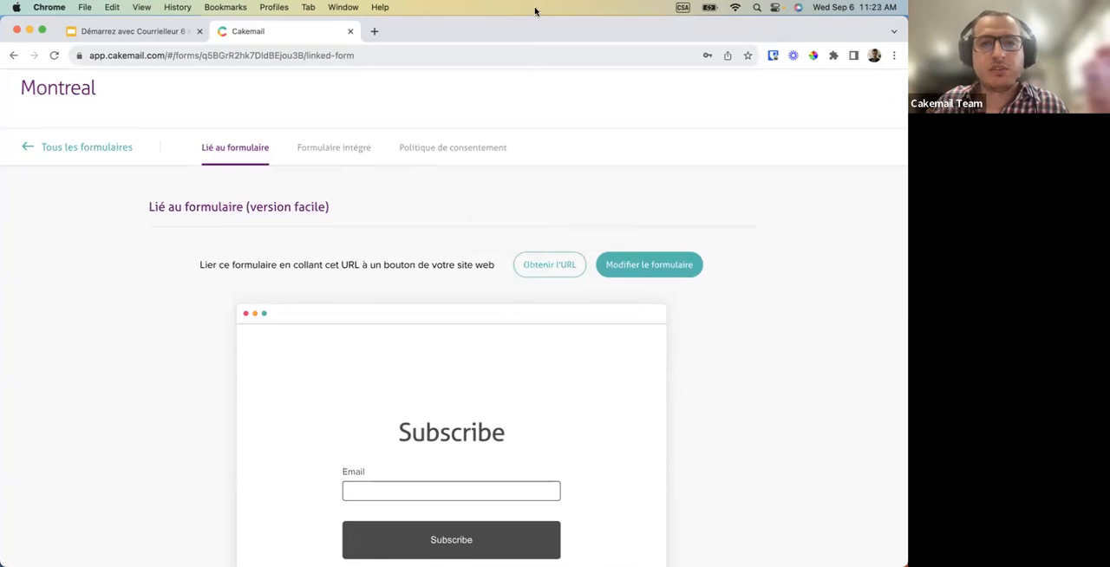
Preview the public subscription page by loading the copied URL in a new browser tab, and close that tab.
click(374, 32)
text(https://cmtd1.com/ngs/1373714/q5BGrR2hk7DldBEjou3B)
key(Return)
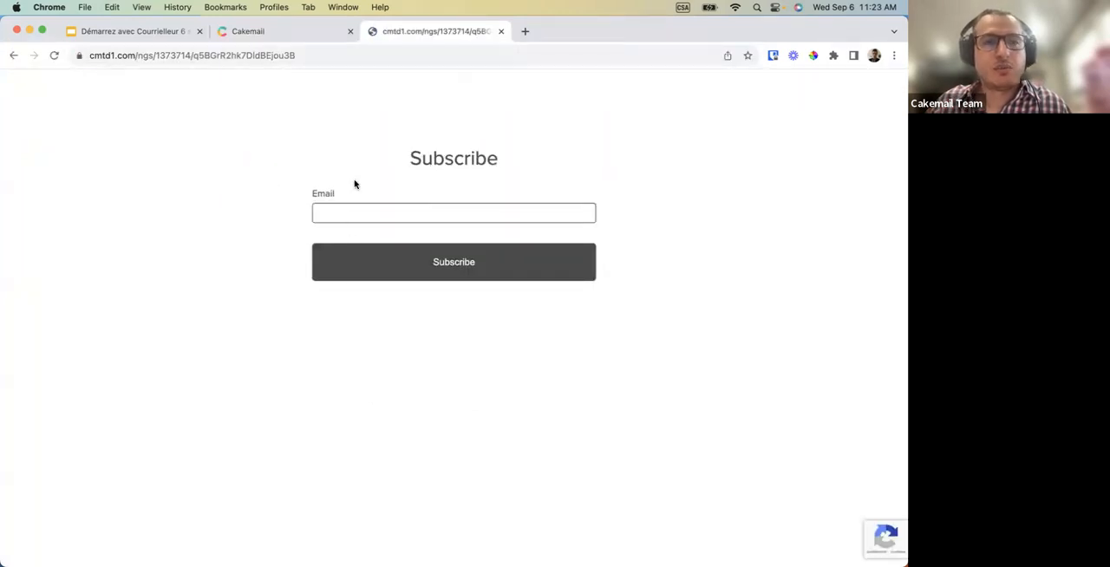
click(500, 31)
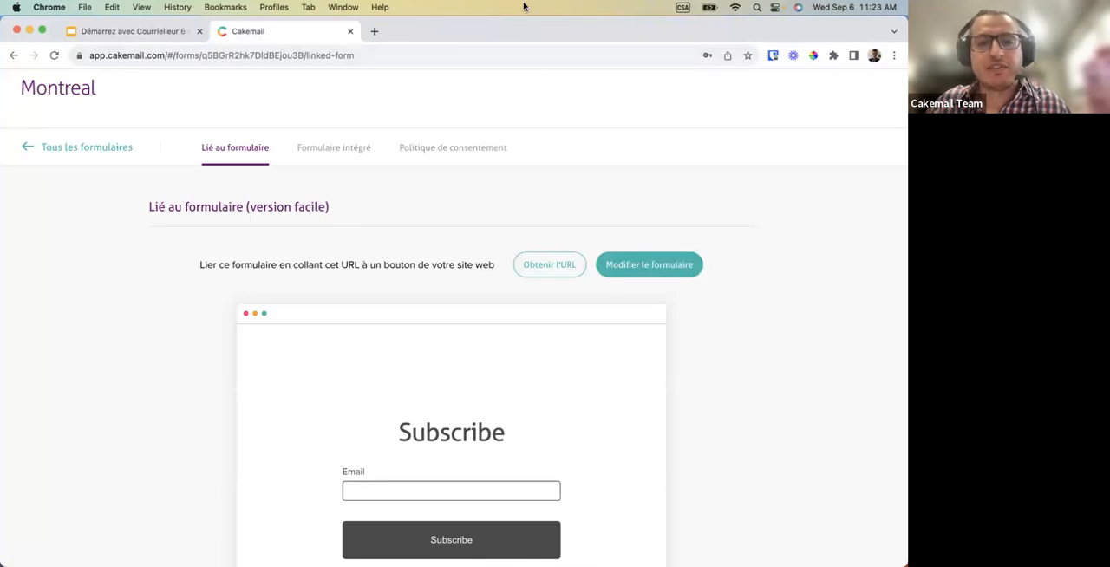
Open the linked version of the Montreal form for editing, starting with its Subscribe title block.
click(651, 263)
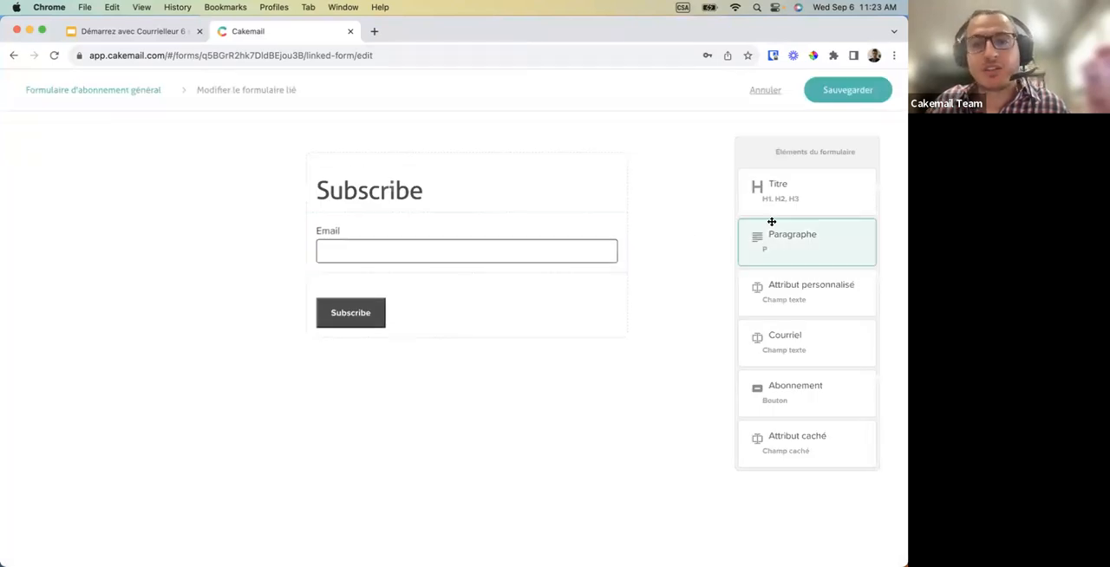
mouse_move(565, 197)
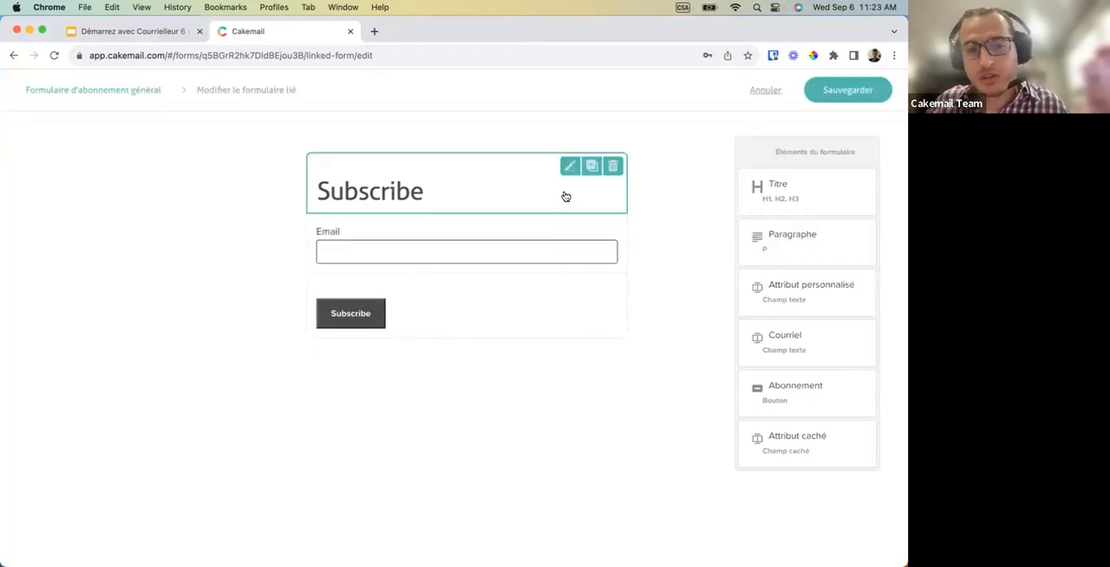
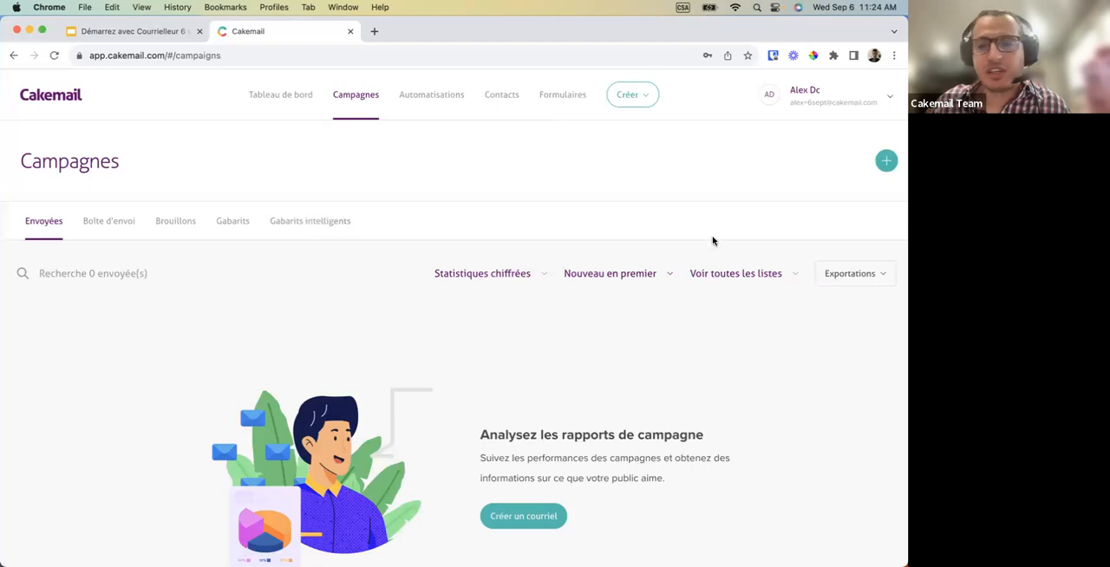
Start a new campaign and browse the gallery of professional email templates.
click(885, 167)
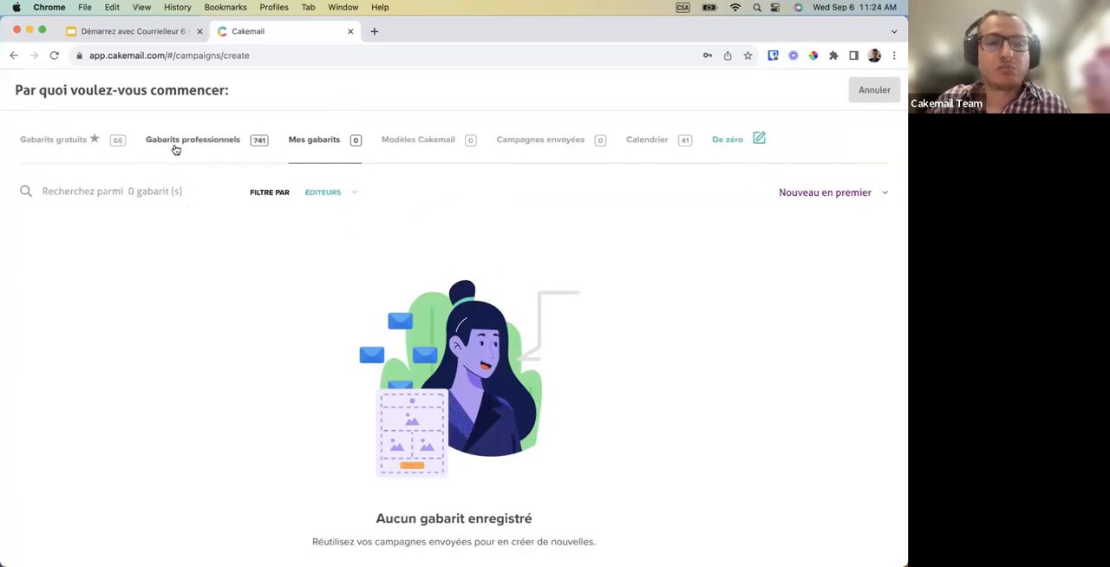
click(173, 147)
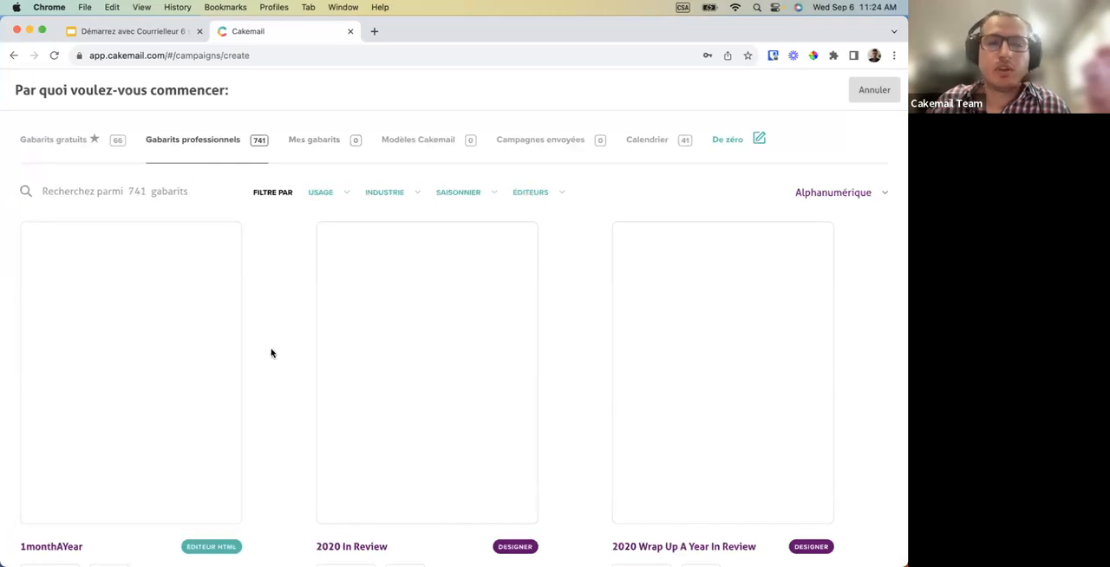
scroll(271, 353, down, 1)
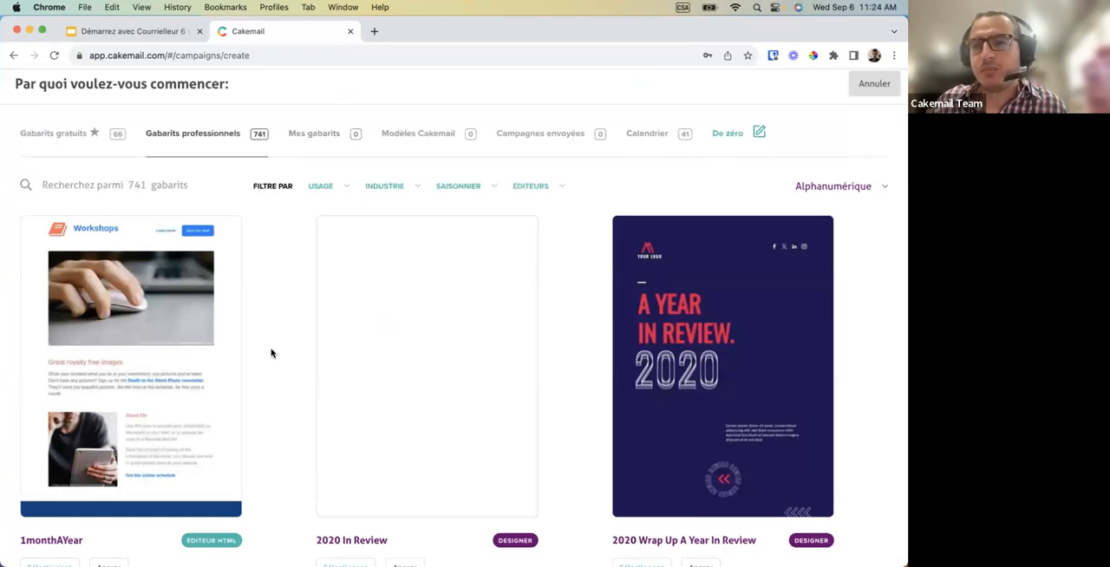
scroll(271, 352, down, 10)
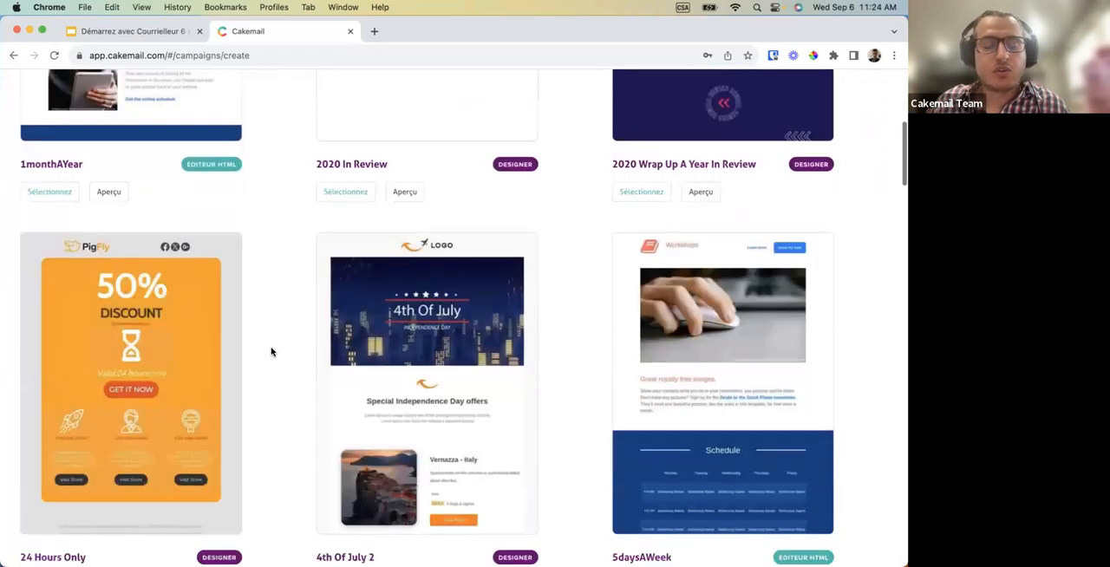
scroll(271, 351, down, 1)
scroll(271, 351, down, 2)
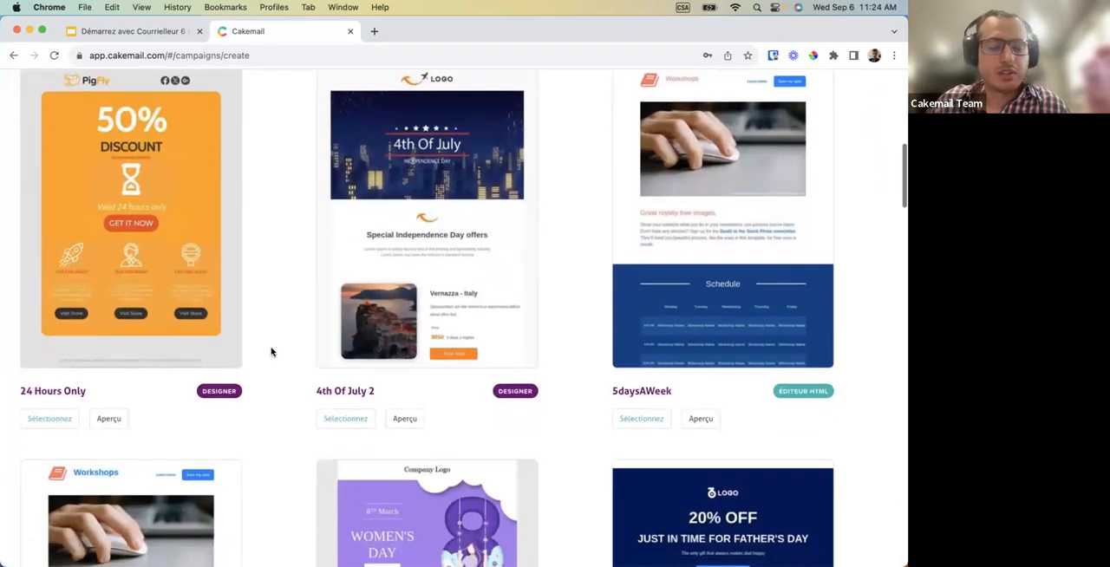
scroll(271, 351, down, 5)
scroll(270, 351, up, 15)
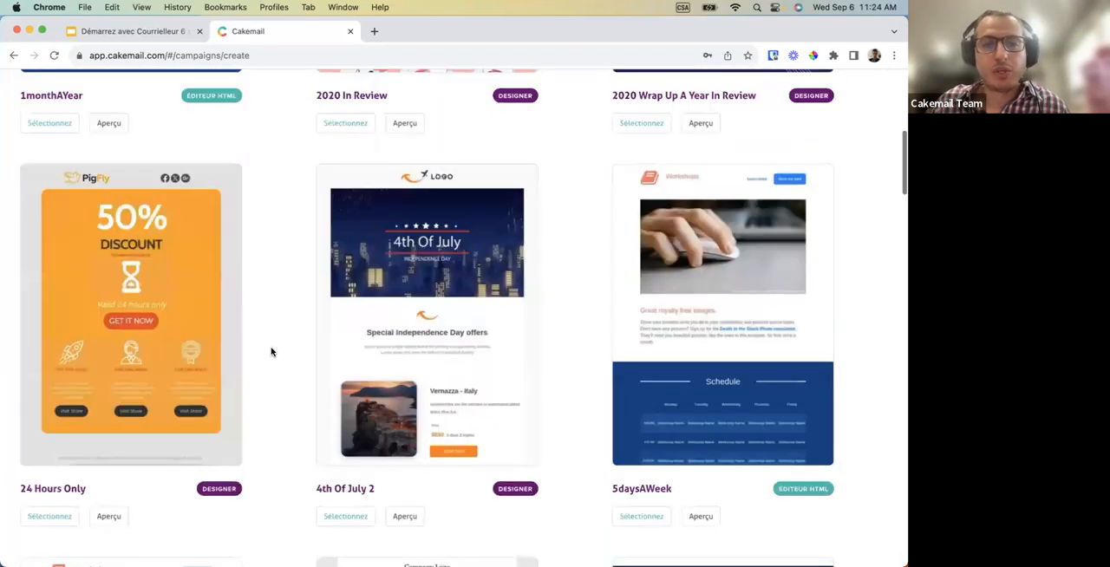
Review the usage and industry filter options for the professional templates, leaving the gallery unfiltered.
click(323, 194)
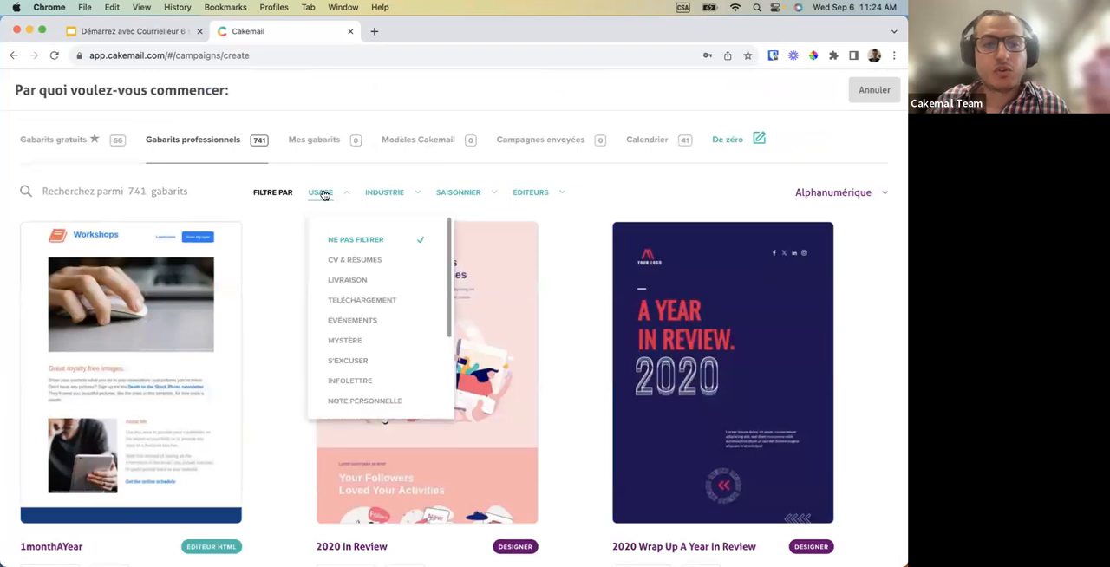
click(392, 195)
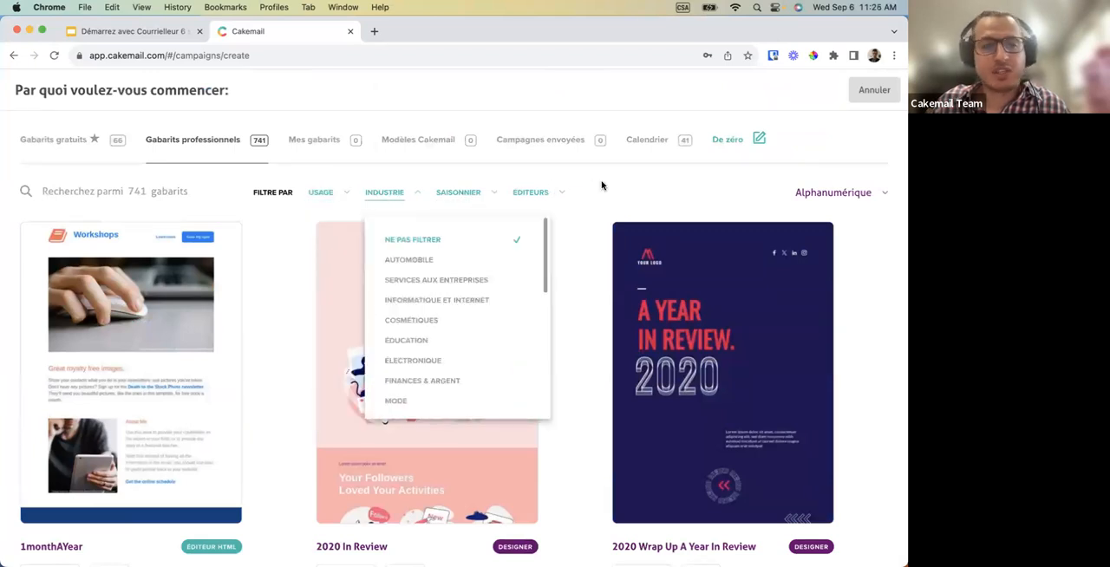
click(264, 180)
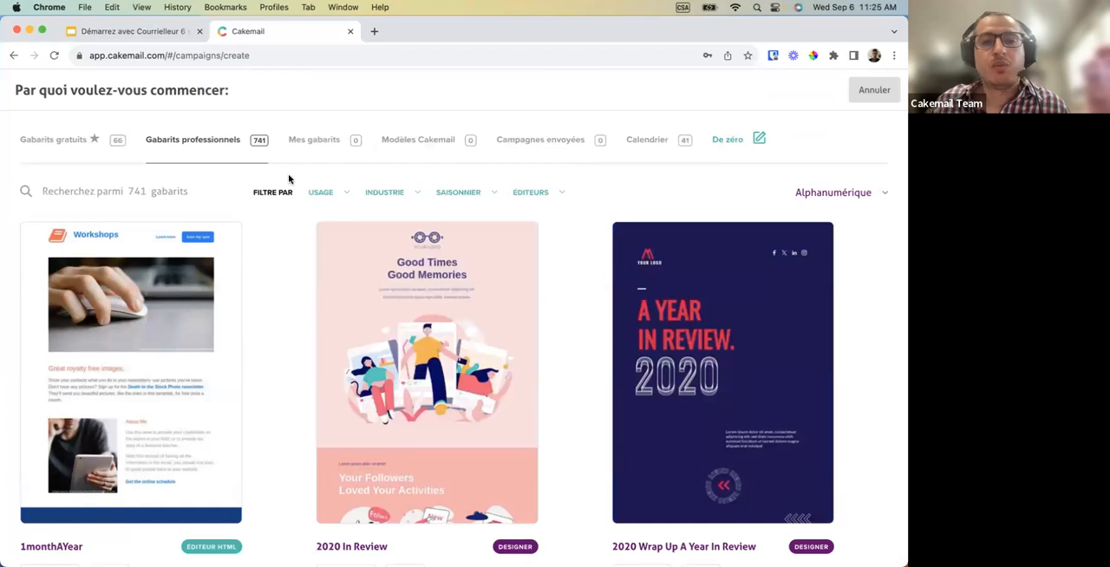
Start the email from scratch with a blank designer page and add a full-width single-column row to it.
click(715, 143)
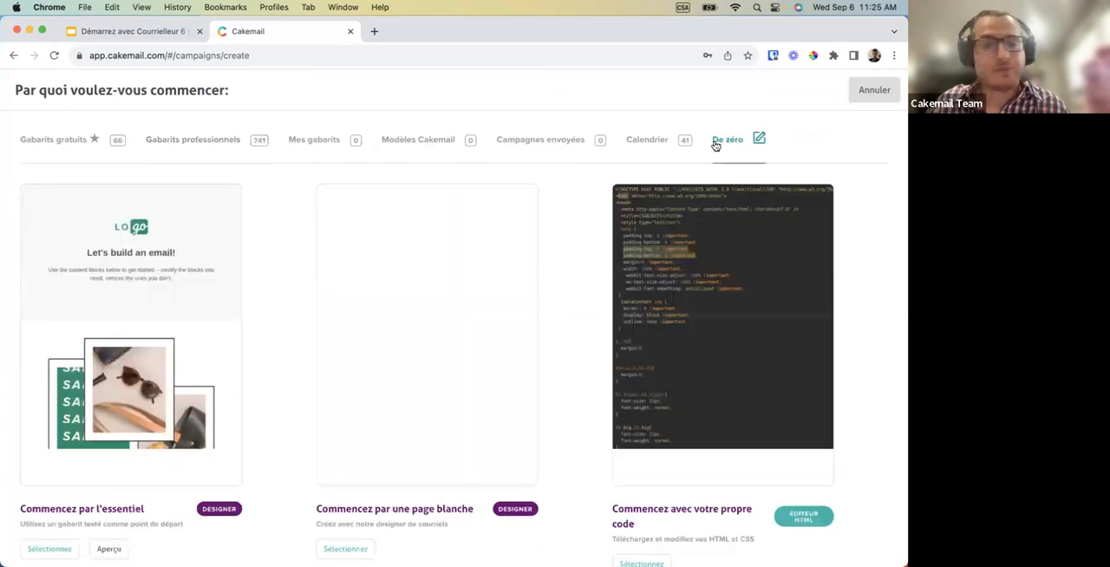
click(473, 269)
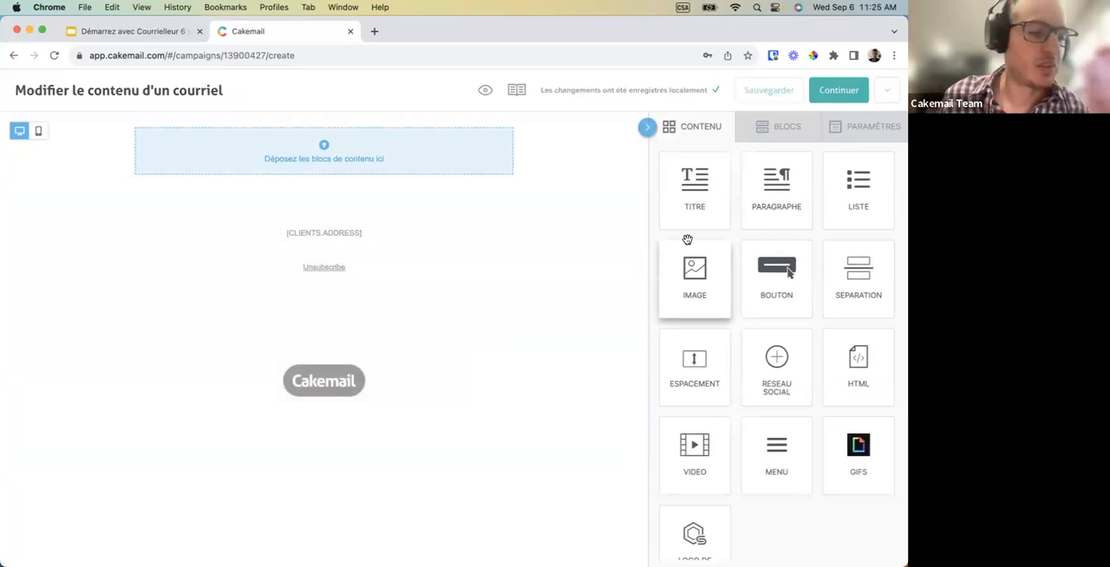
click(768, 133)
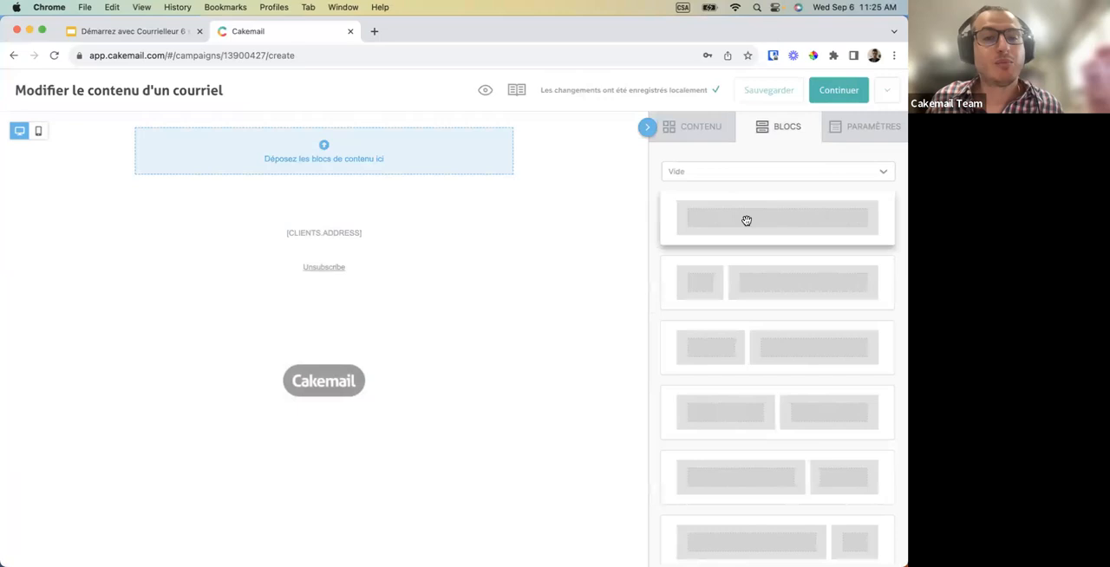
drag(750, 229, 374, 173)
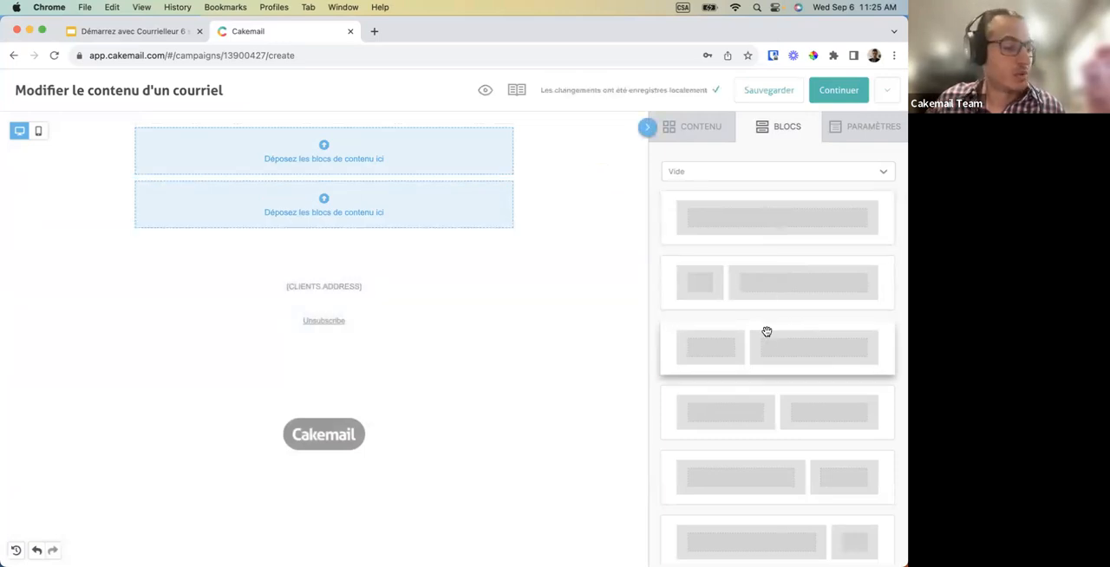
Add a row with two equal columns below the single-column rows, followed by another single-column row.
scroll(748, 402, down, 1)
drag(741, 374, 335, 255)
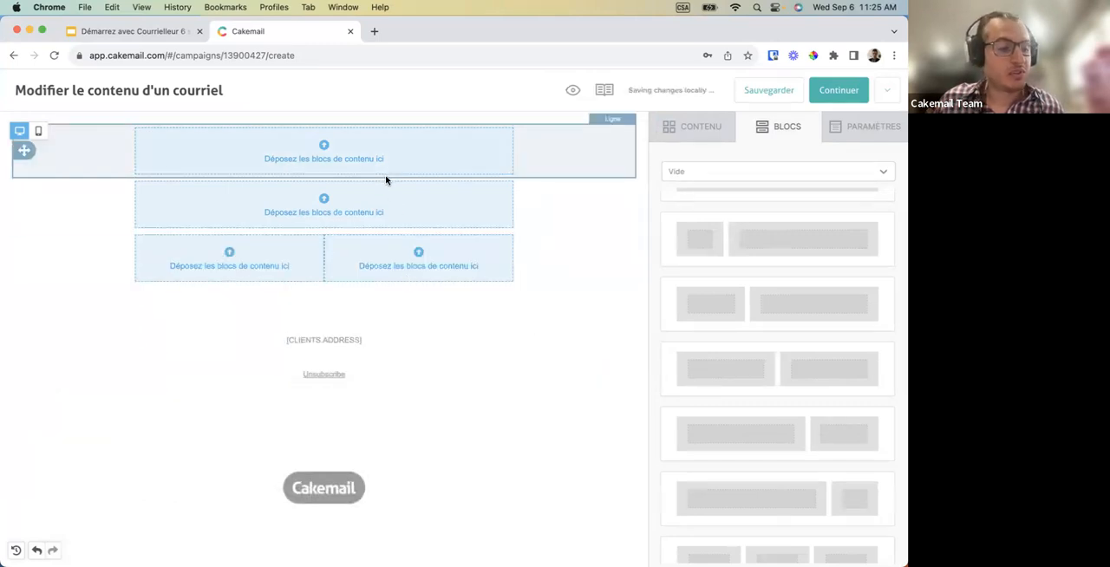
scroll(689, 285, up, 1)
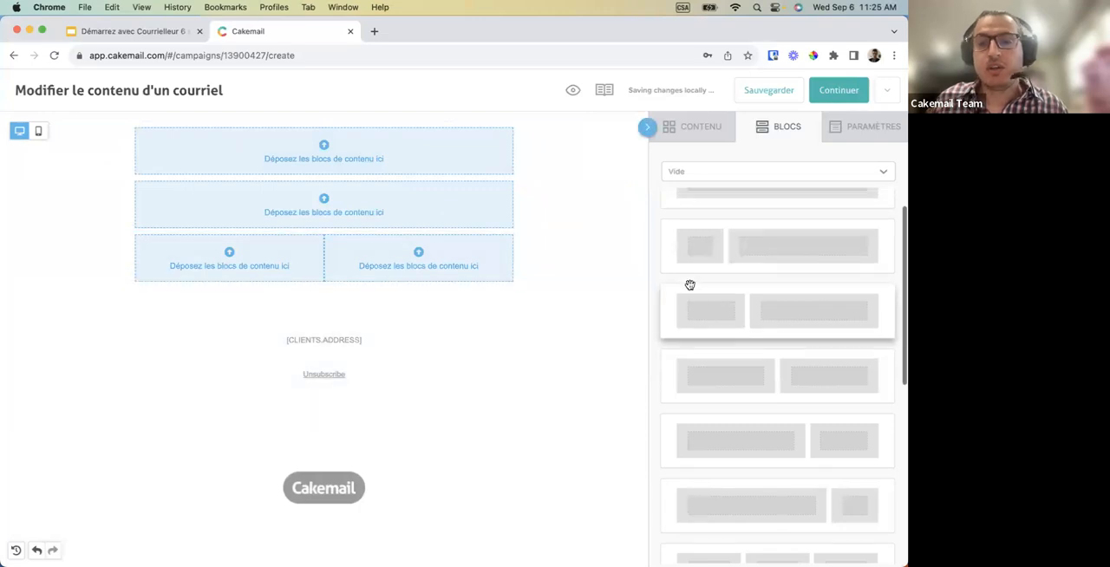
scroll(689, 285, up, 2)
drag(731, 234, 388, 305)
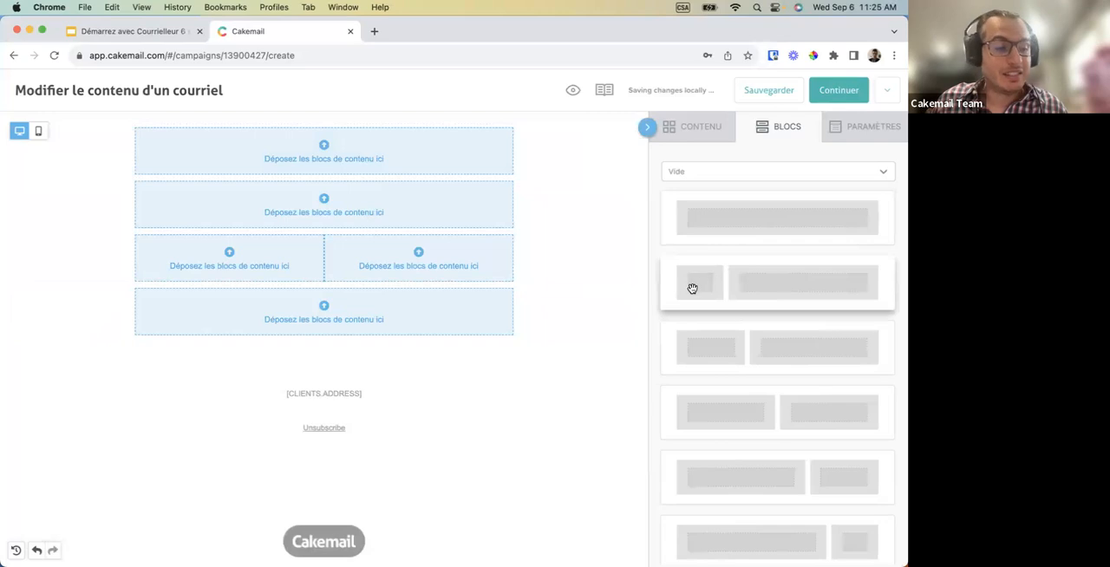
Add two rows of three equal columns, followed by a single-column row at the end of the layout.
scroll(758, 384, down, 5)
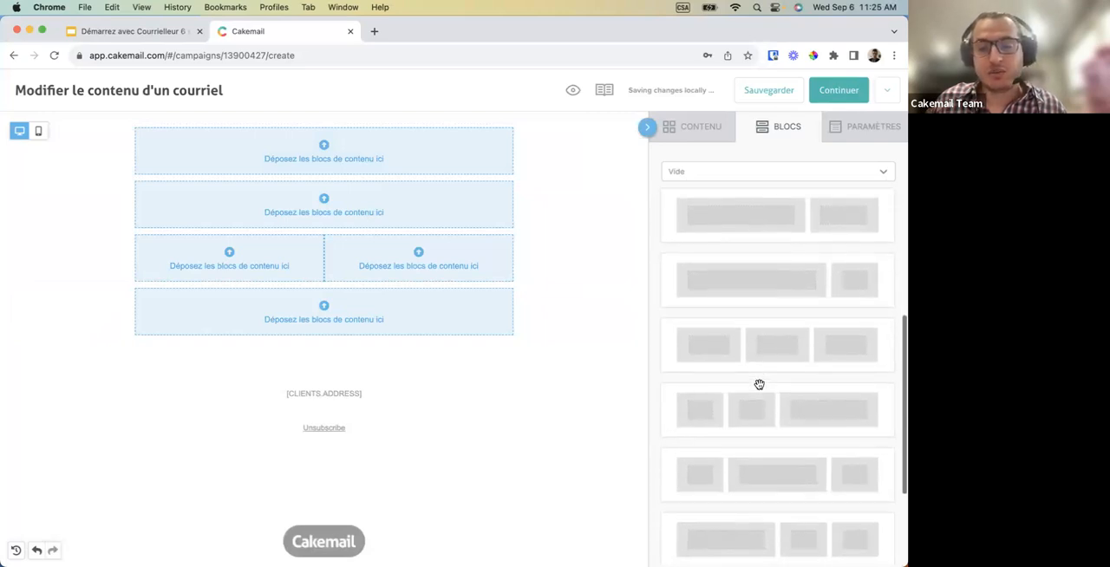
drag(755, 362, 440, 357)
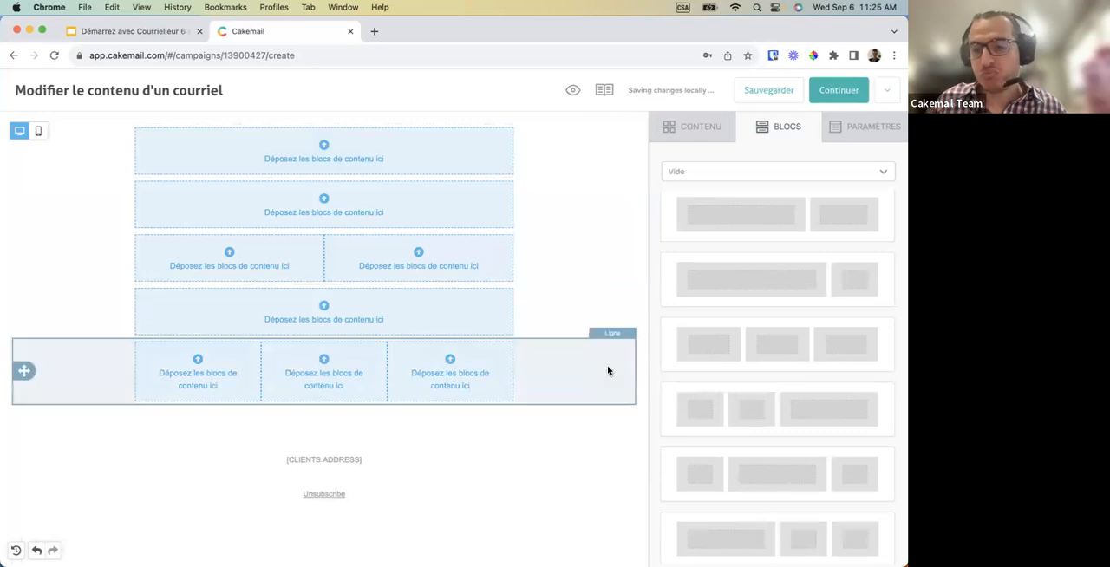
drag(755, 359, 478, 389)
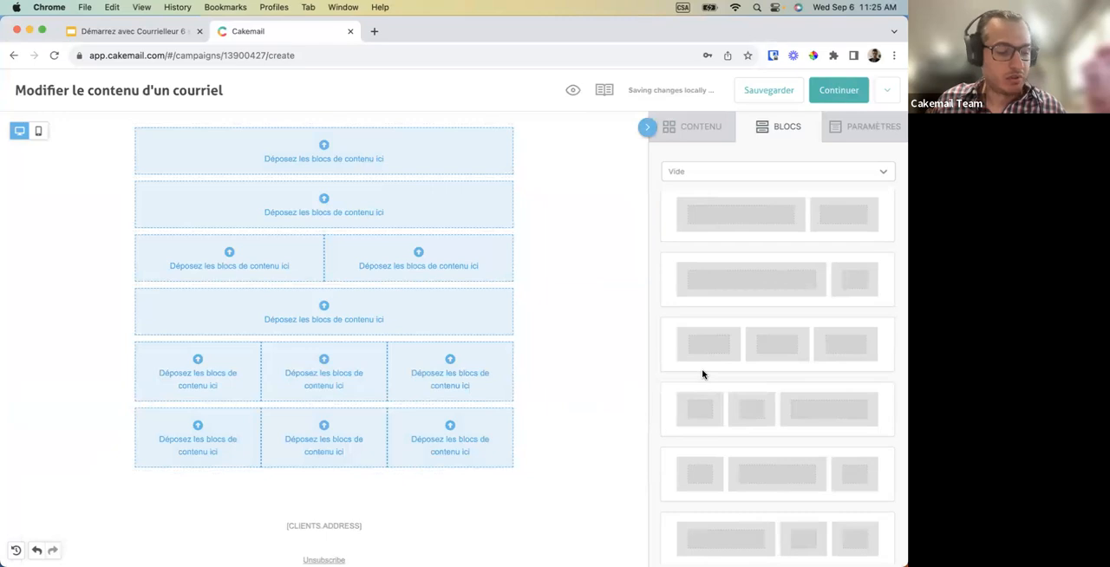
scroll(746, 283, up, 2)
drag(740, 226, 360, 456)
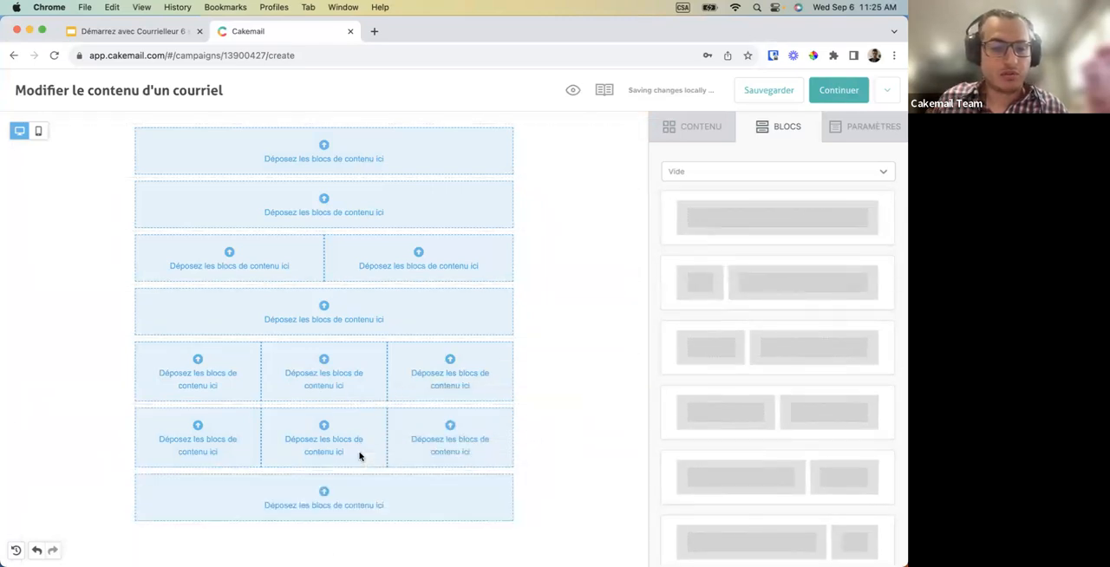
Place an image block in the first row and a title, paragraph and button in the second row.
click(699, 134)
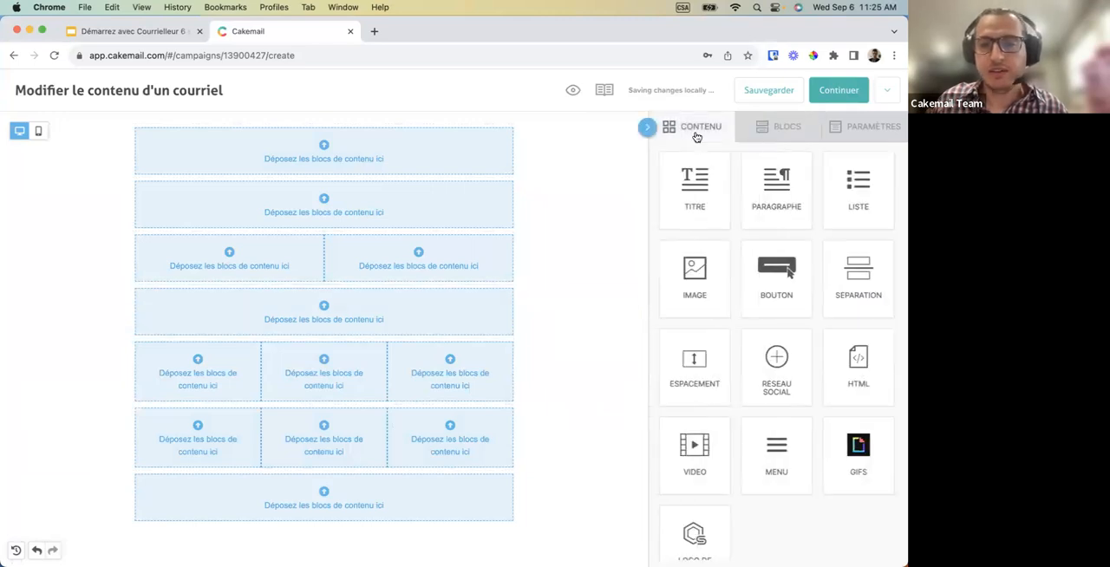
drag(697, 279, 377, 145)
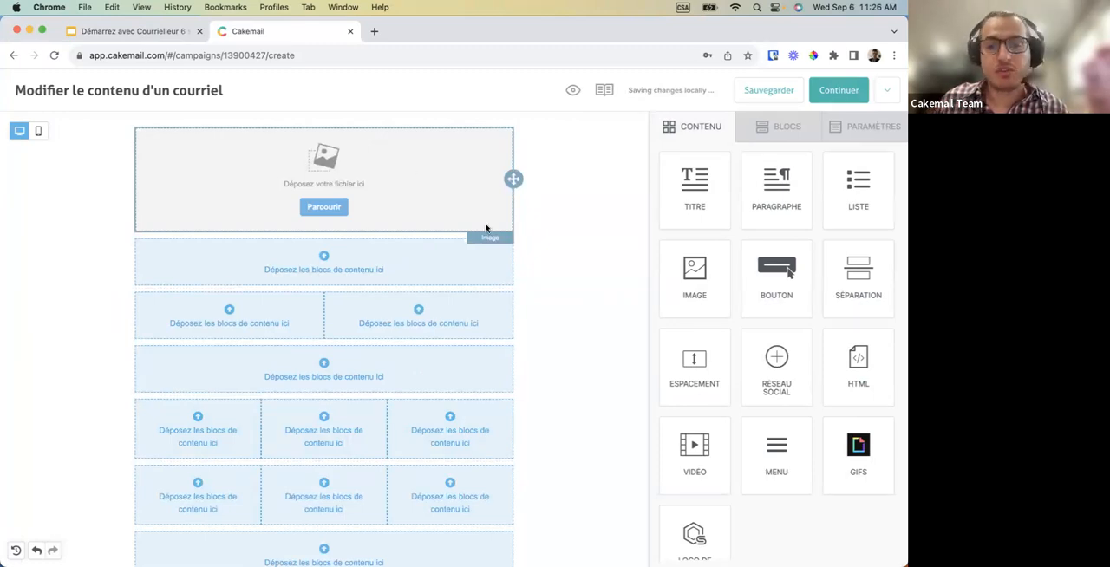
drag(690, 204, 416, 250)
drag(764, 192, 411, 257)
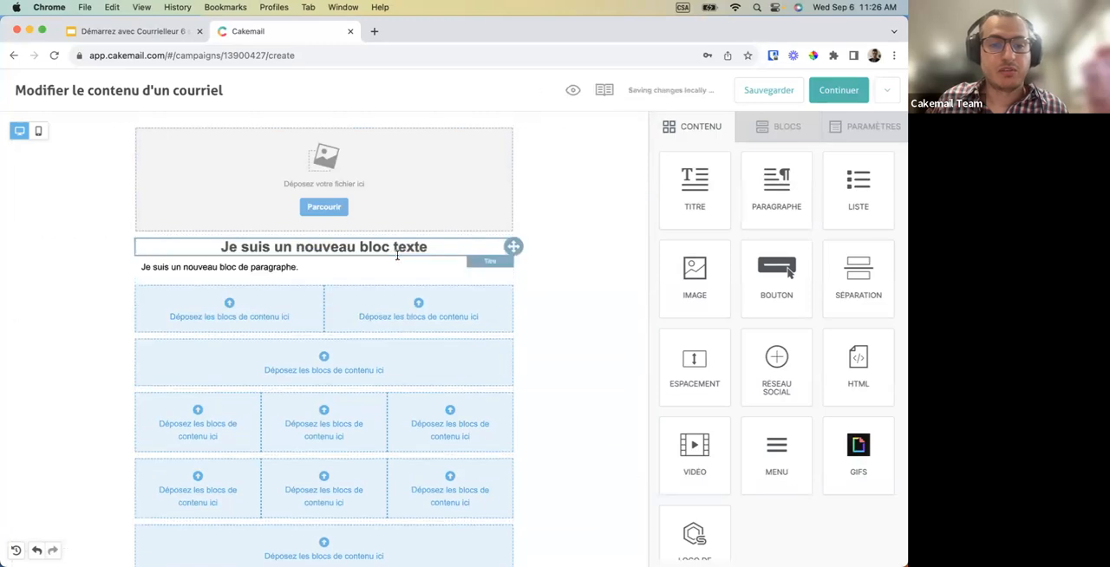
drag(763, 272, 452, 281)
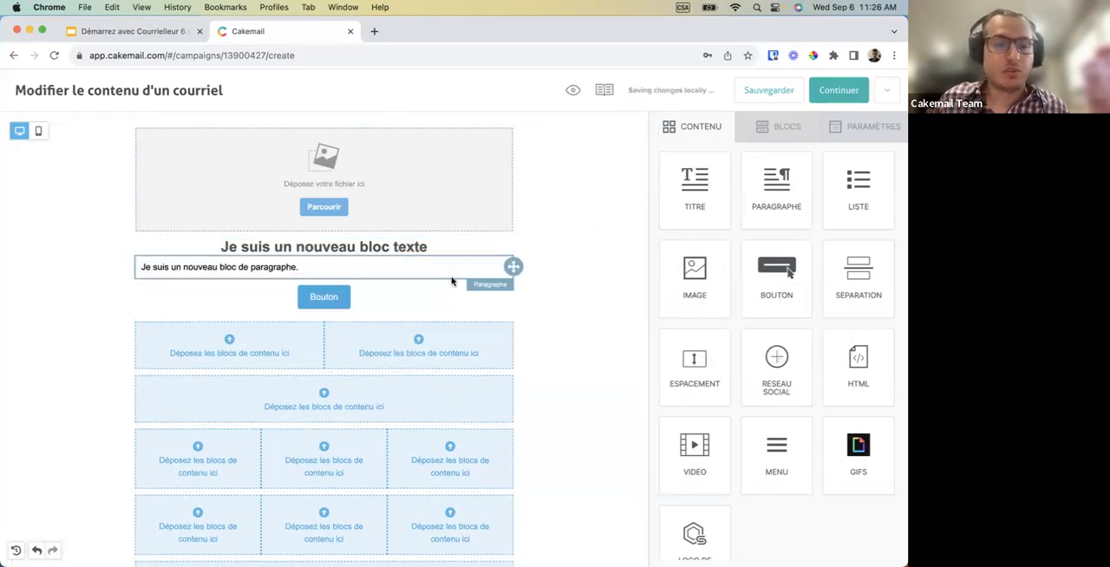
Put an image and a paragraph side by side in the two-column row, and a title with paragraph in the row below.
drag(697, 274, 230, 338)
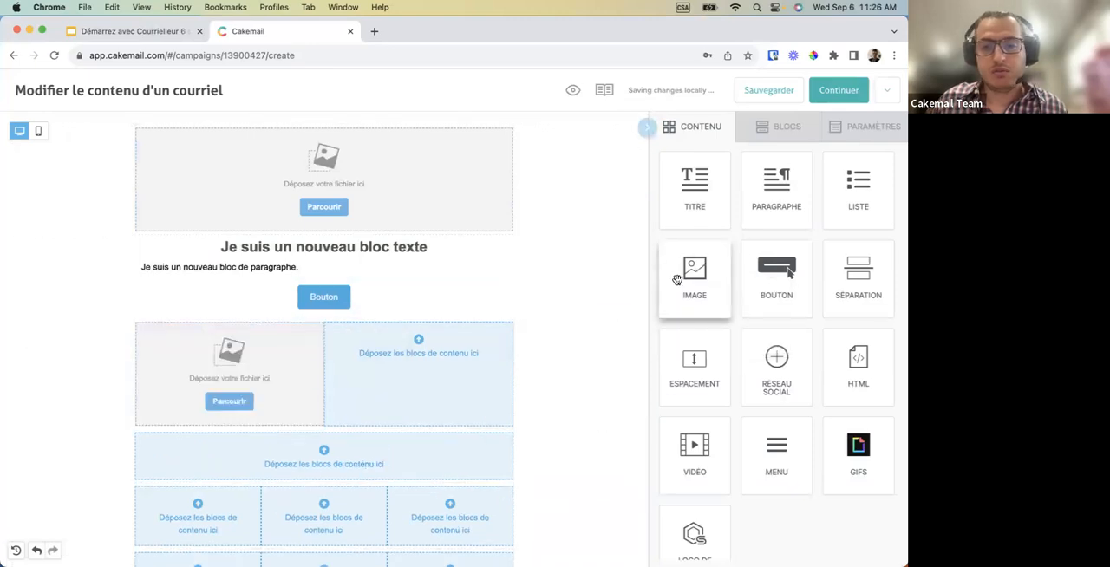
drag(782, 203, 411, 352)
scroll(412, 351, down, 2)
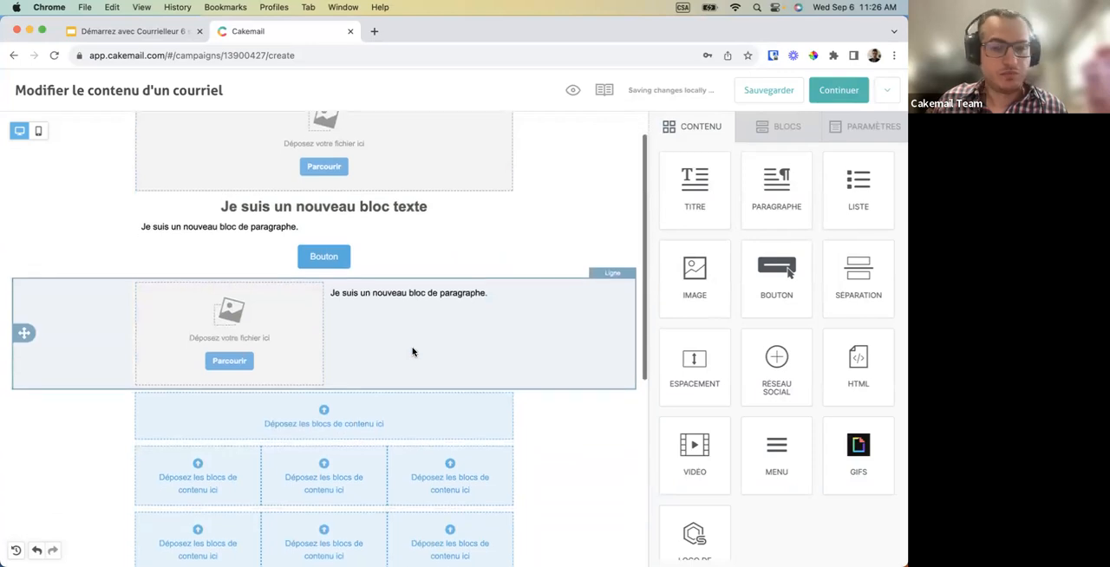
drag(695, 186, 396, 376)
drag(776, 186, 359, 368)
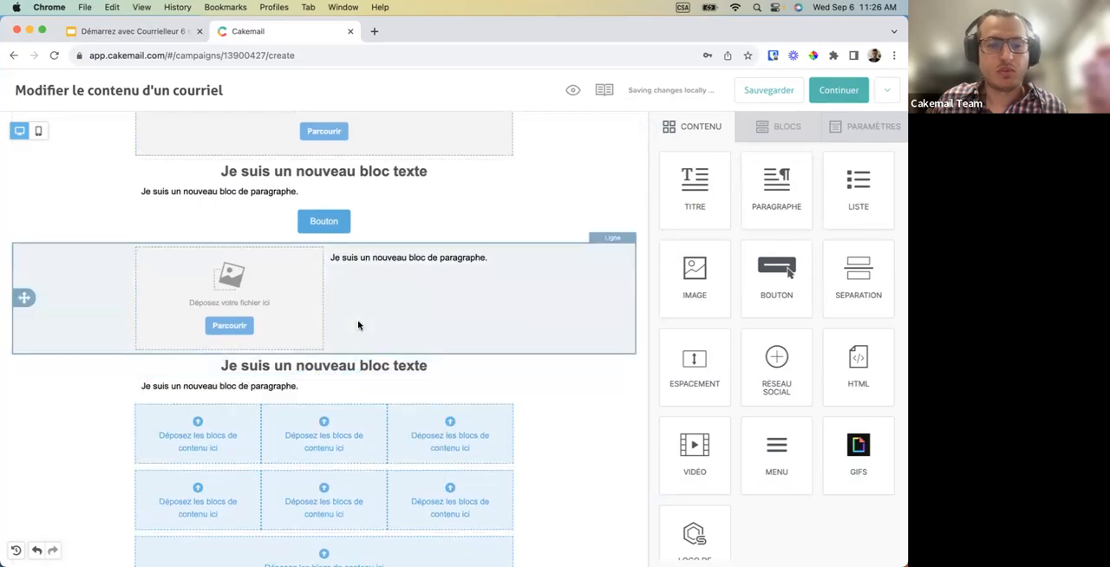
Select the top image block and examine its width, alignment, dynamic image, alternative text, link and padding properties.
scroll(358, 324, up, 2)
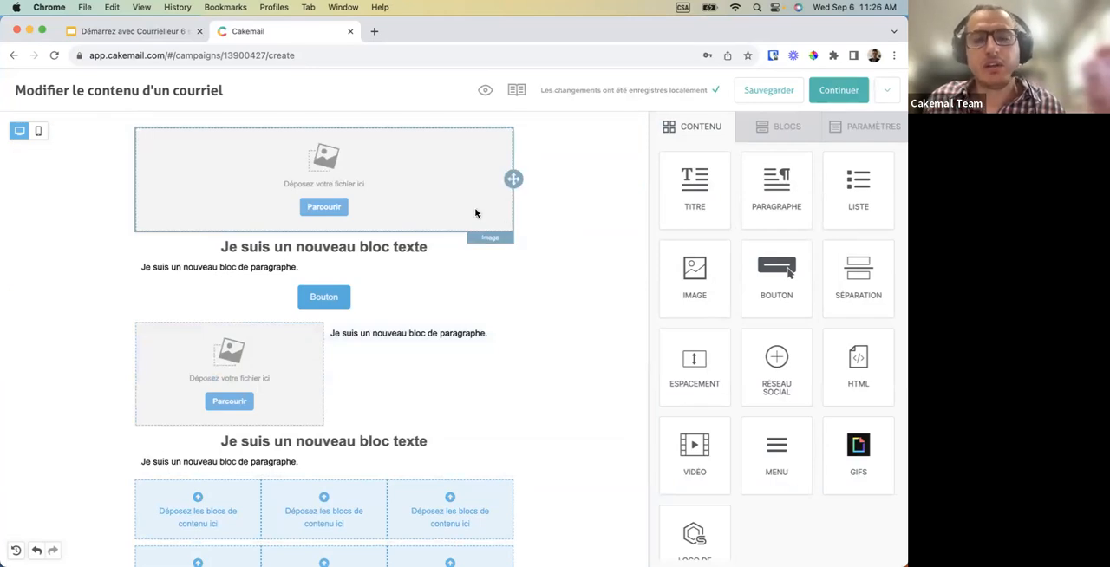
click(415, 200)
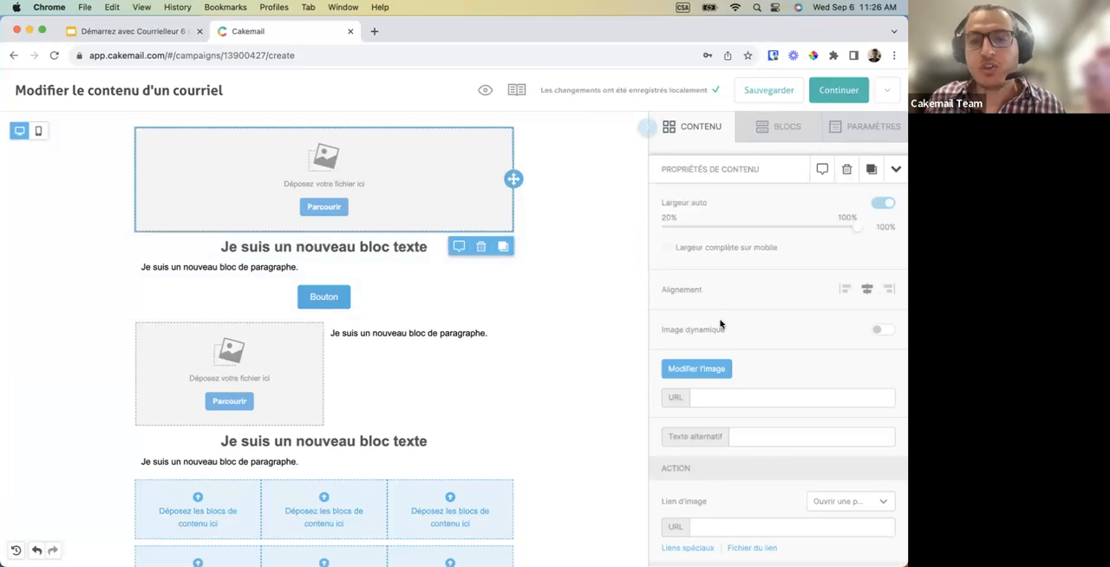
scroll(719, 324, down, 1)
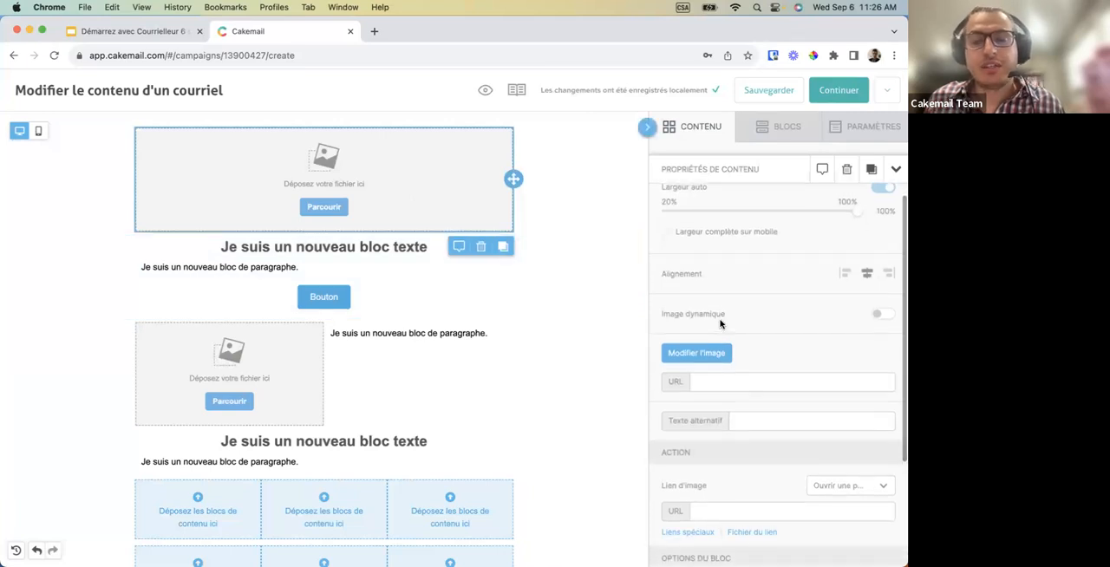
scroll(720, 325, up, 1)
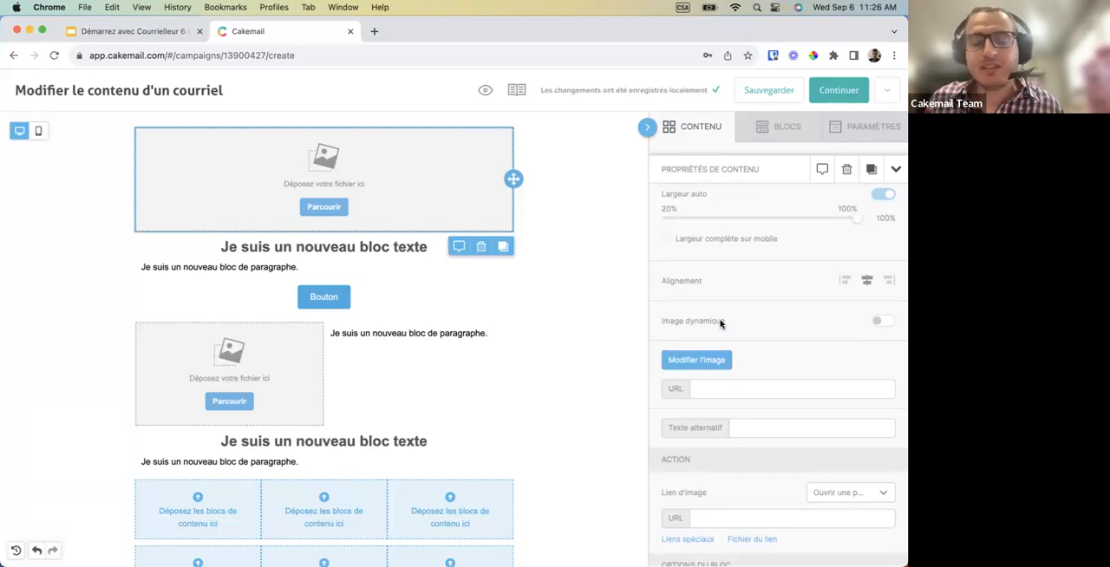
scroll(718, 329, down, 2)
scroll(717, 329, up, 2)
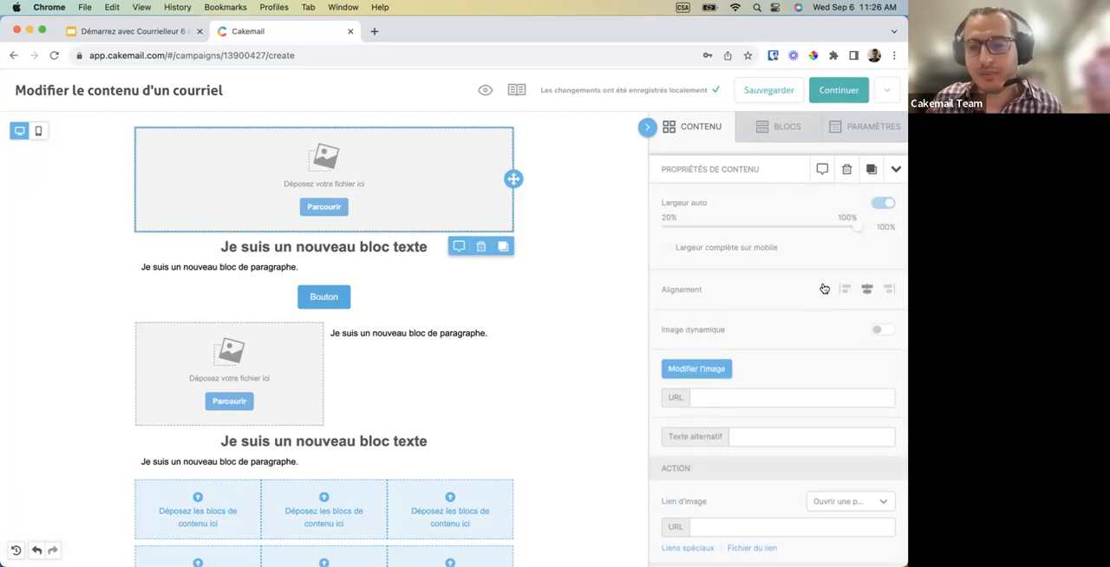
scroll(794, 332, down, 2)
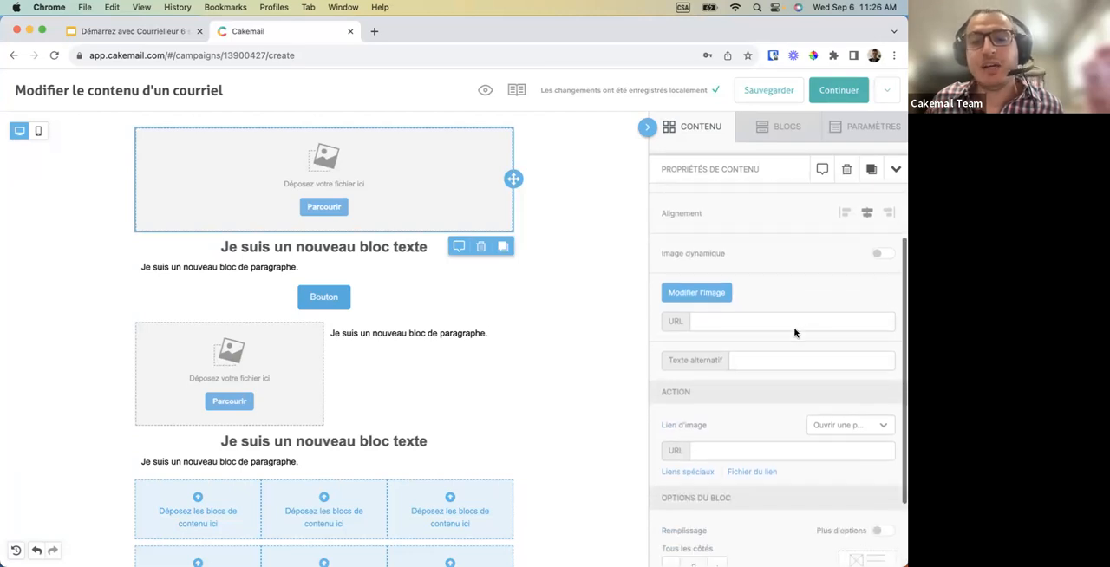
scroll(794, 332, down, 1)
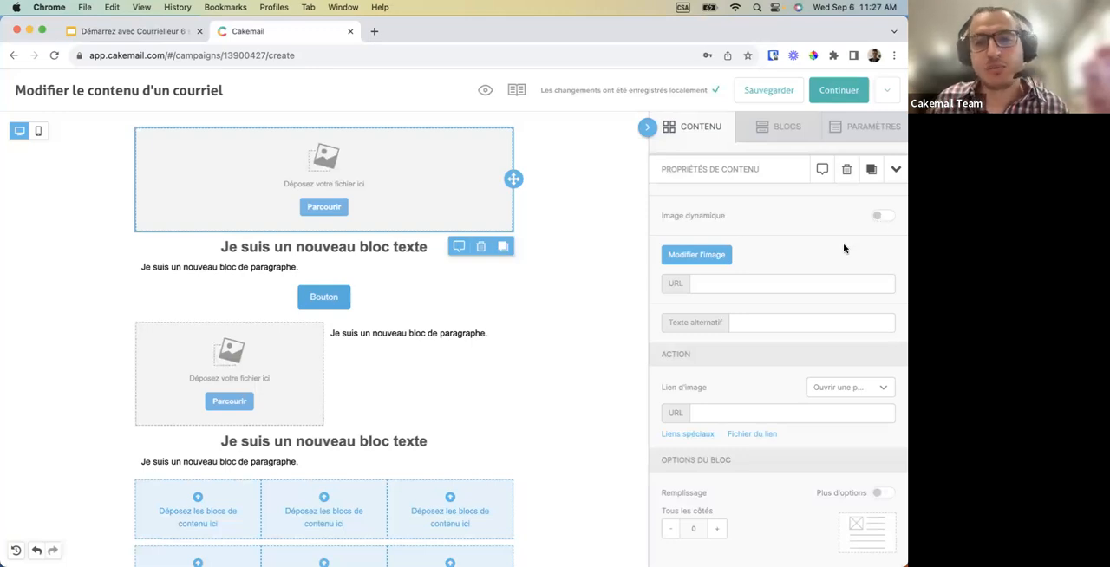
scroll(842, 248, up, 2)
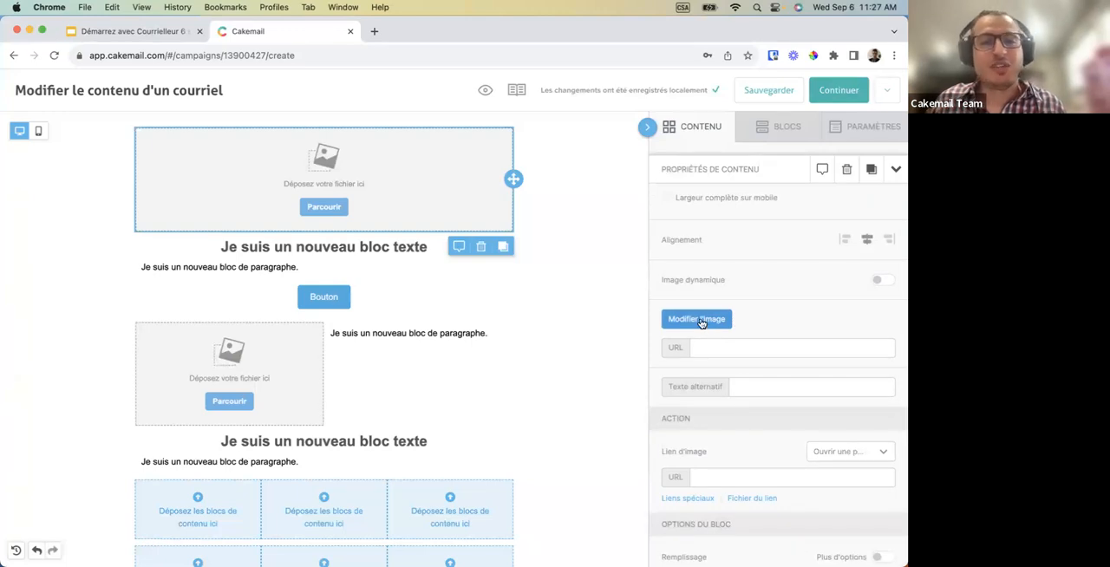
Open the file manager for the top image block and examine its import sources and free photo search.
click(324, 209)
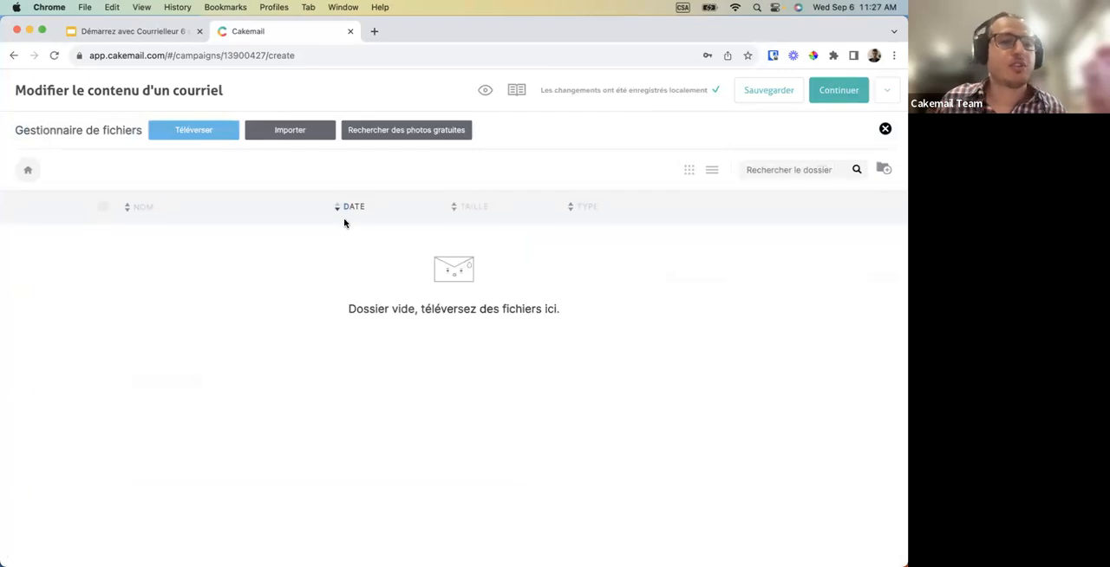
click(294, 139)
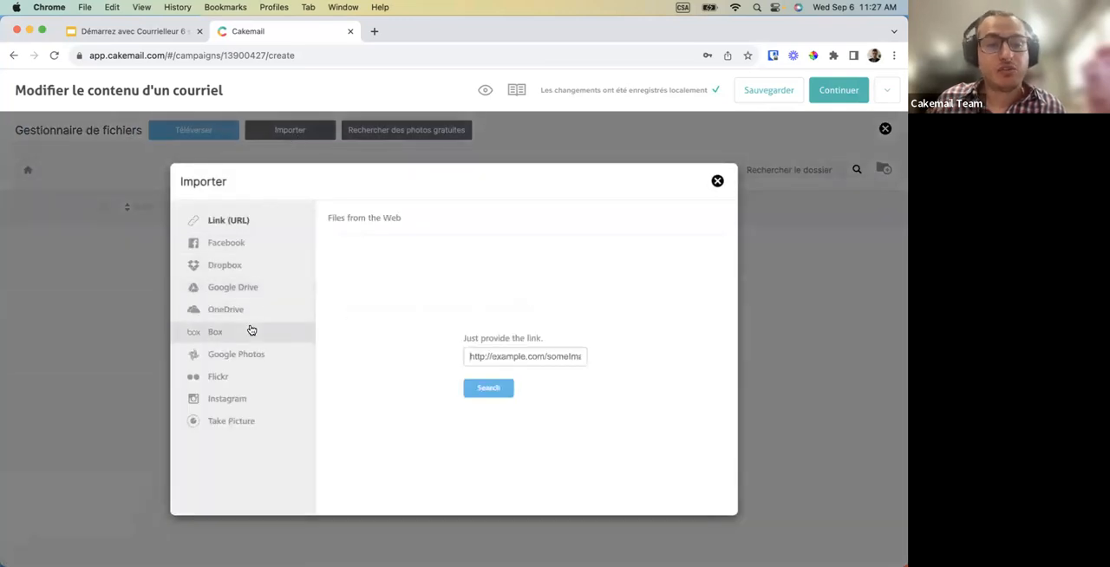
click(717, 183)
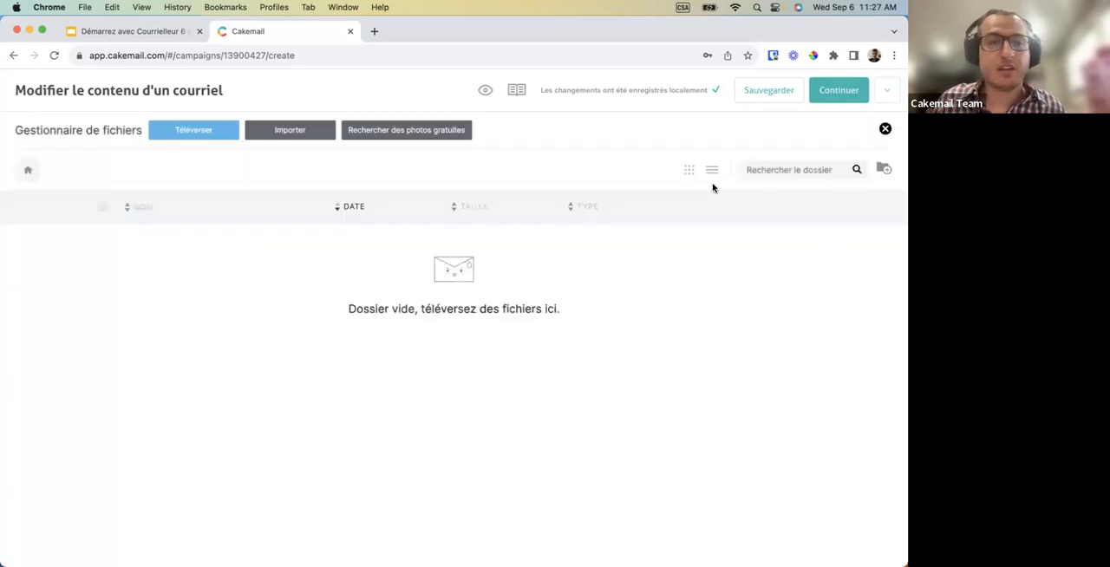
click(423, 135)
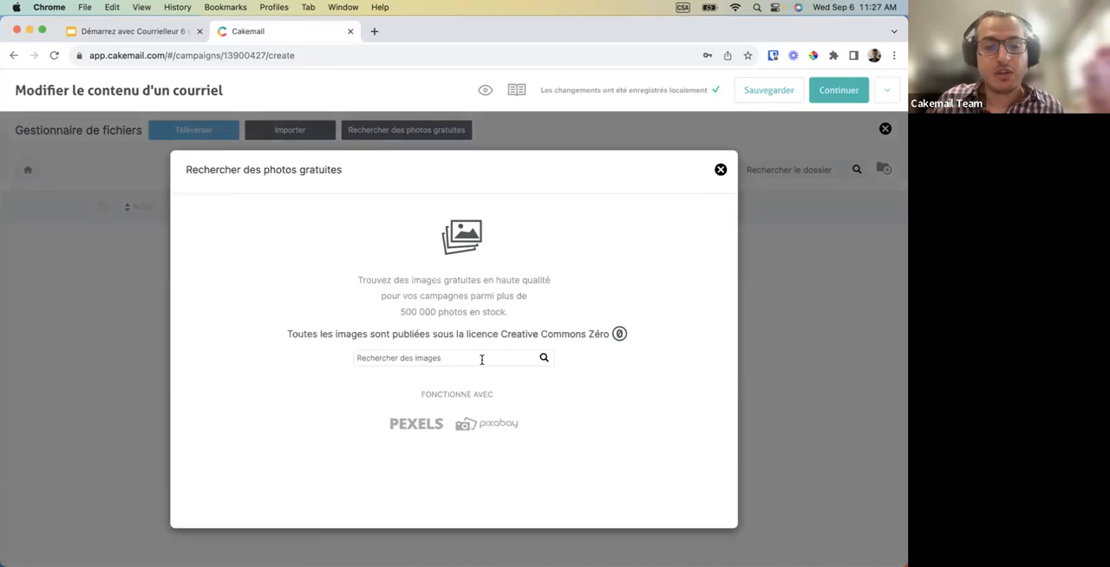
click(720, 169)
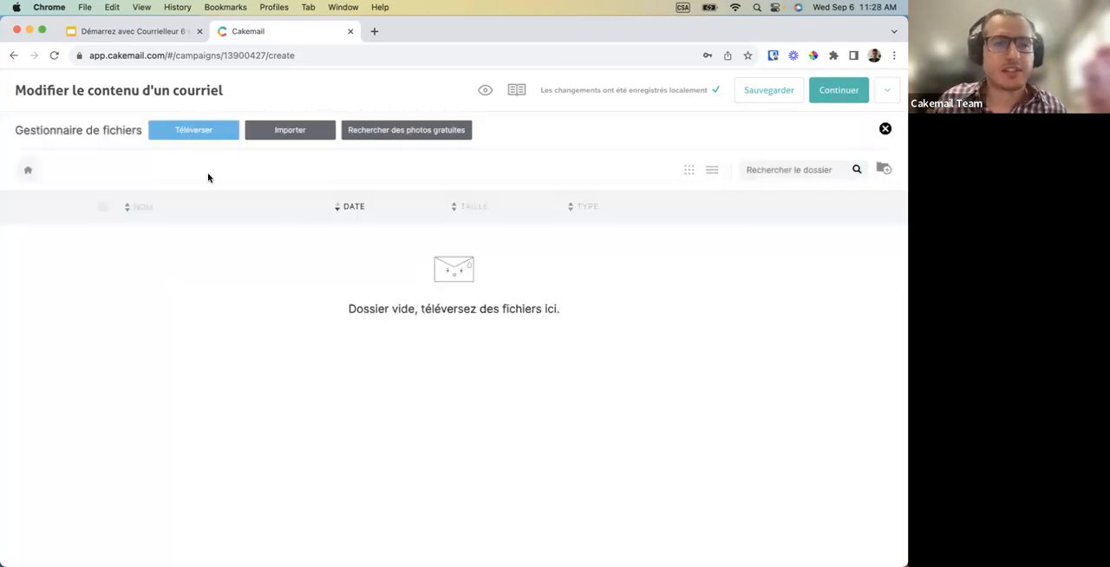
Upload pic1 from the Desktop folder and insert it into the top image block.
click(195, 134)
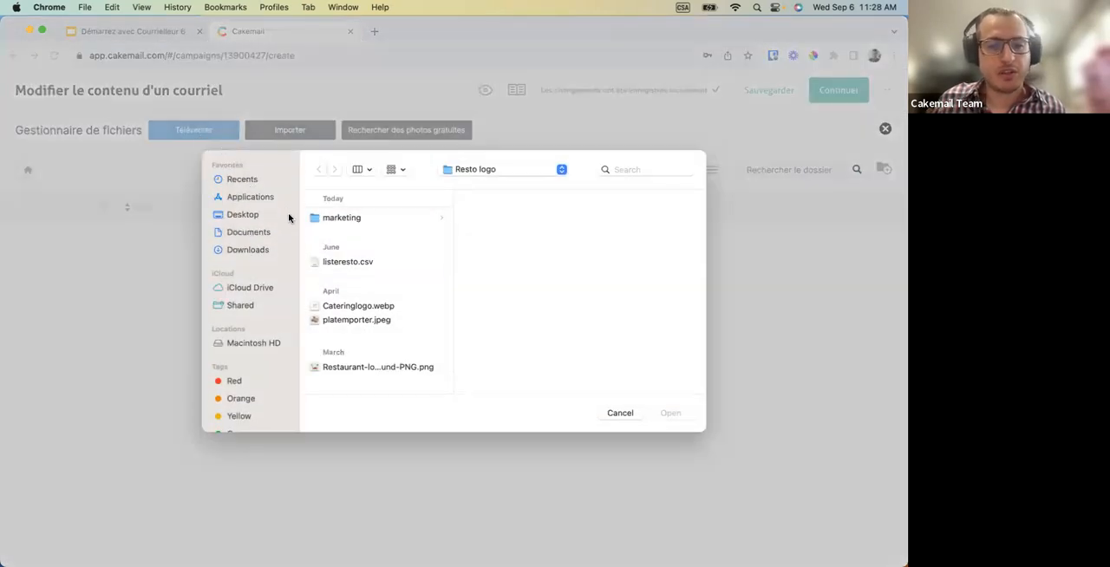
click(246, 215)
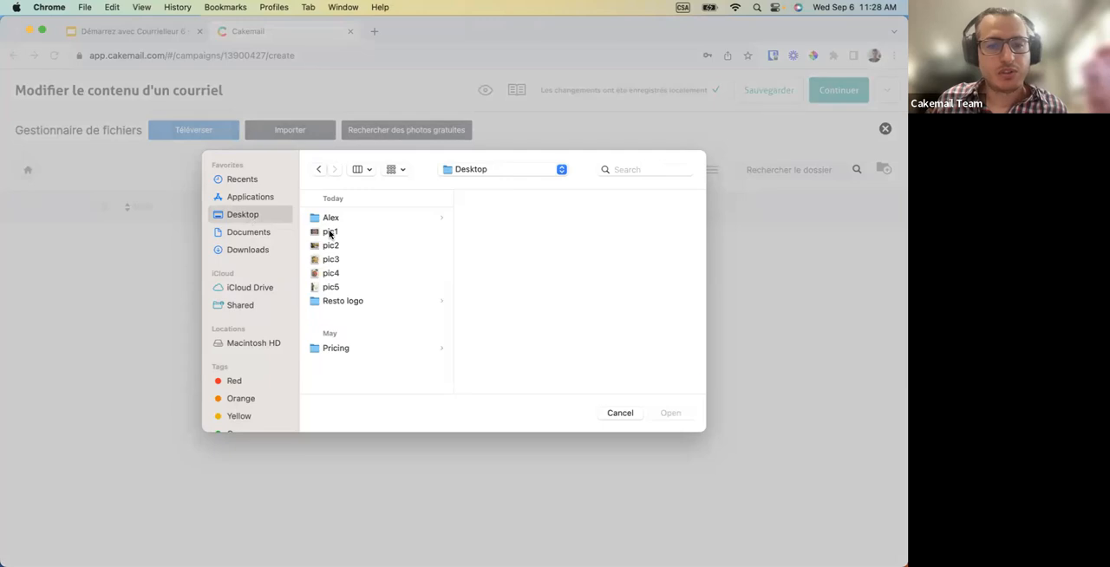
click(329, 231)
key(Return)
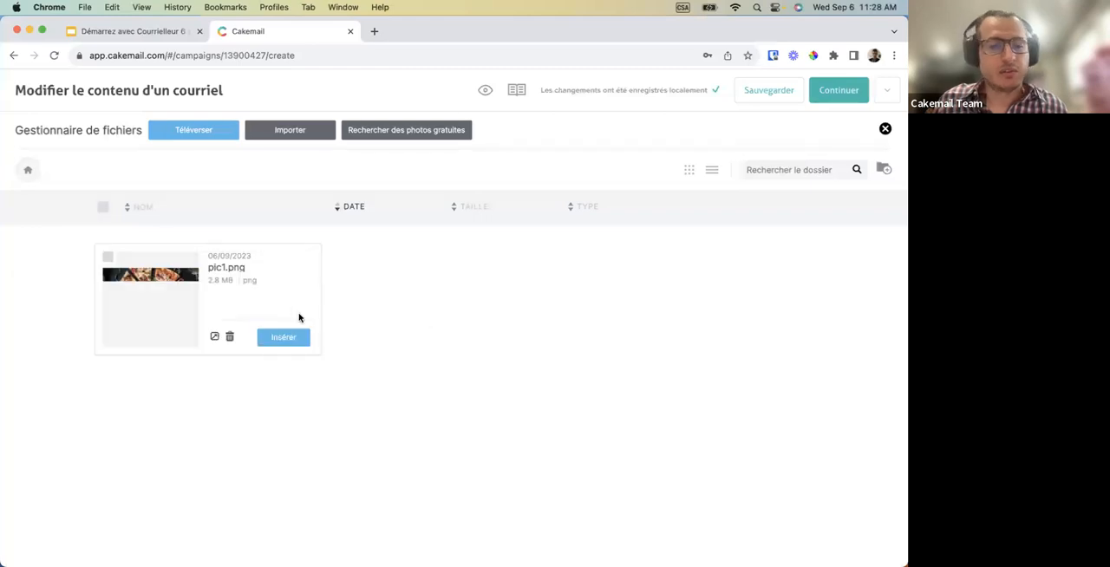
click(289, 343)
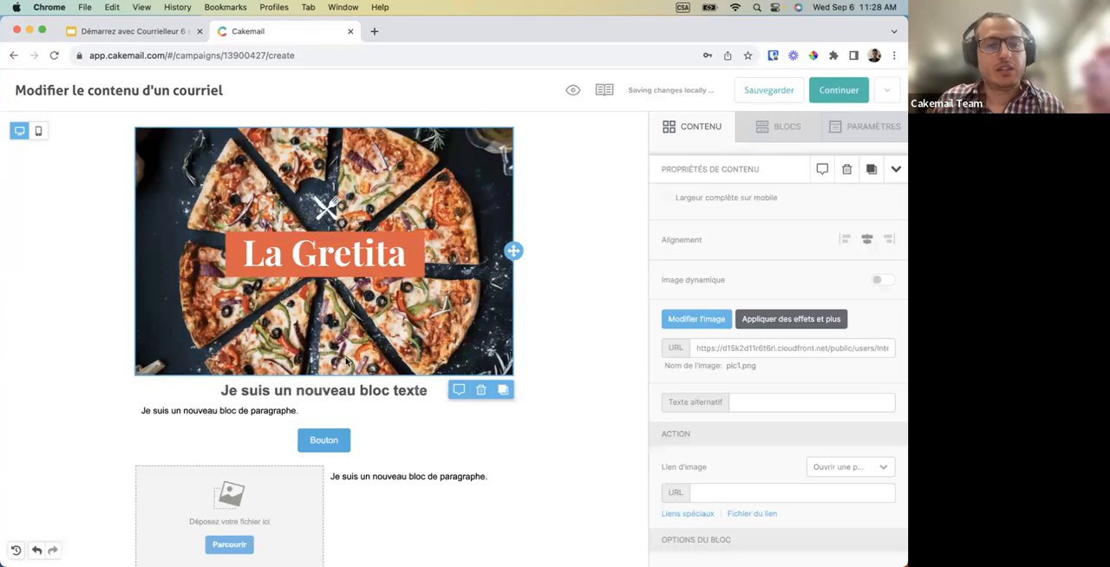
Select the title block below the banner image and examine its heading levels and the AI title-writing assistant.
scroll(345, 362, down, 2)
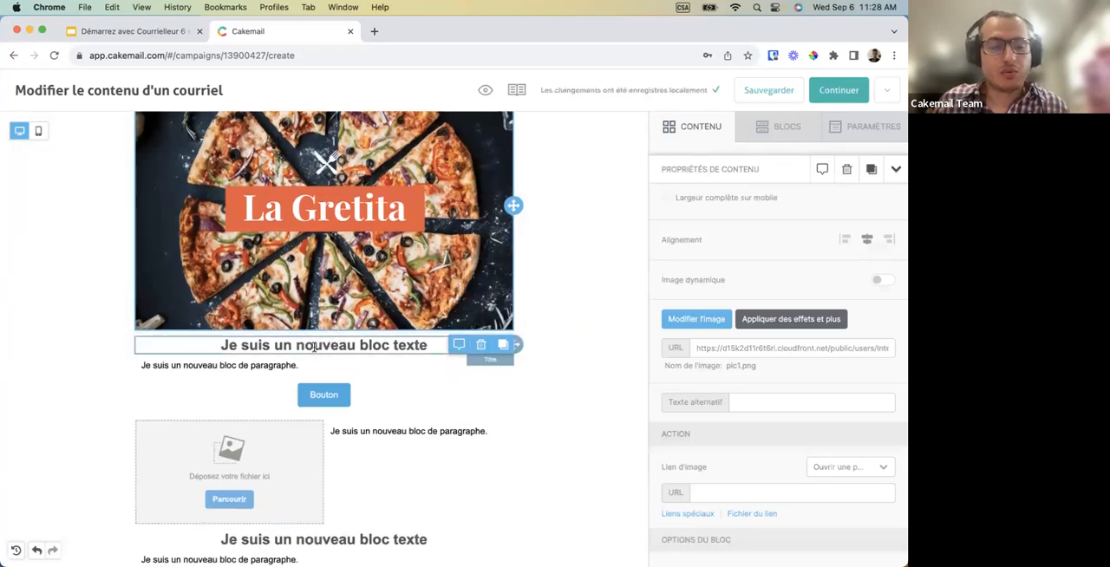
scroll(314, 346, down, 1)
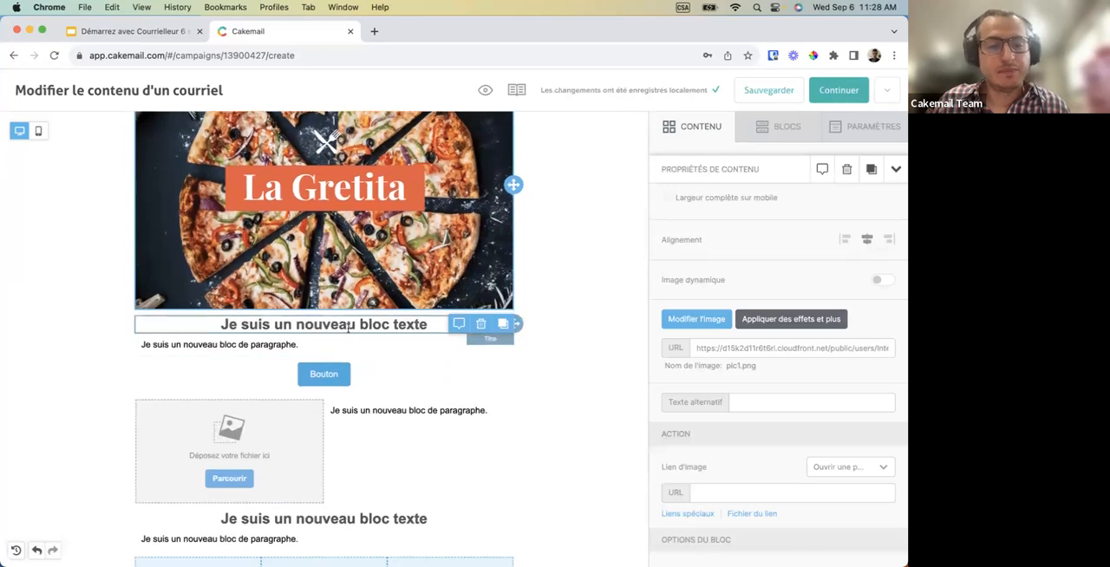
click(346, 327)
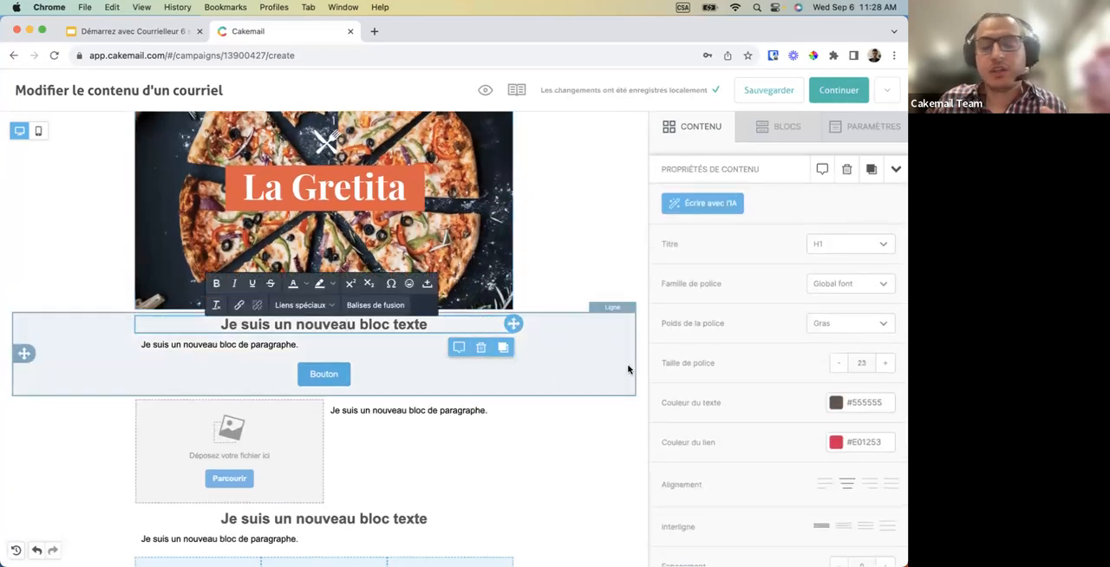
click(857, 245)
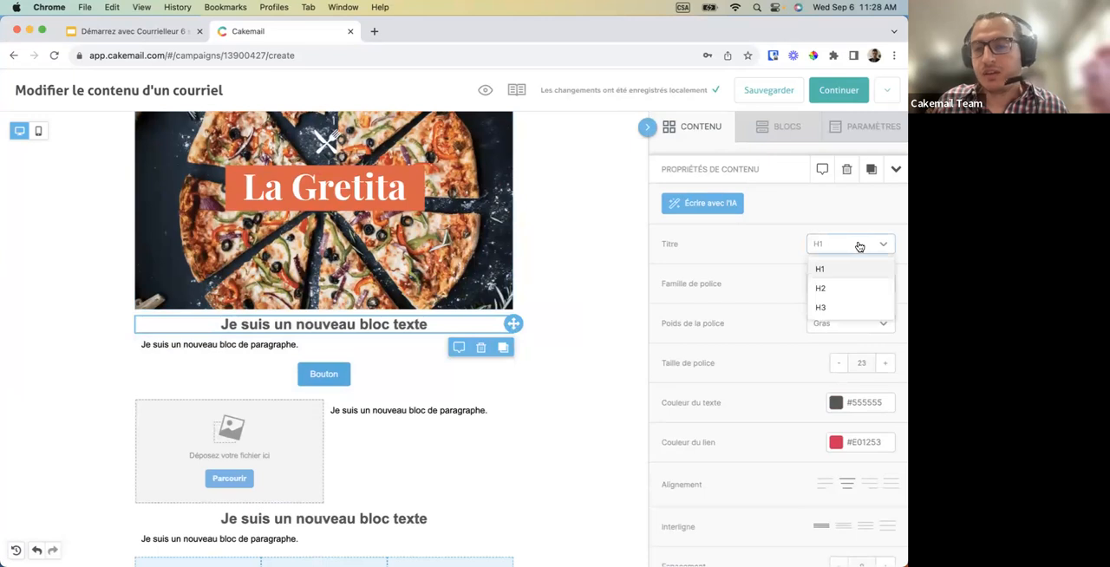
click(847, 246)
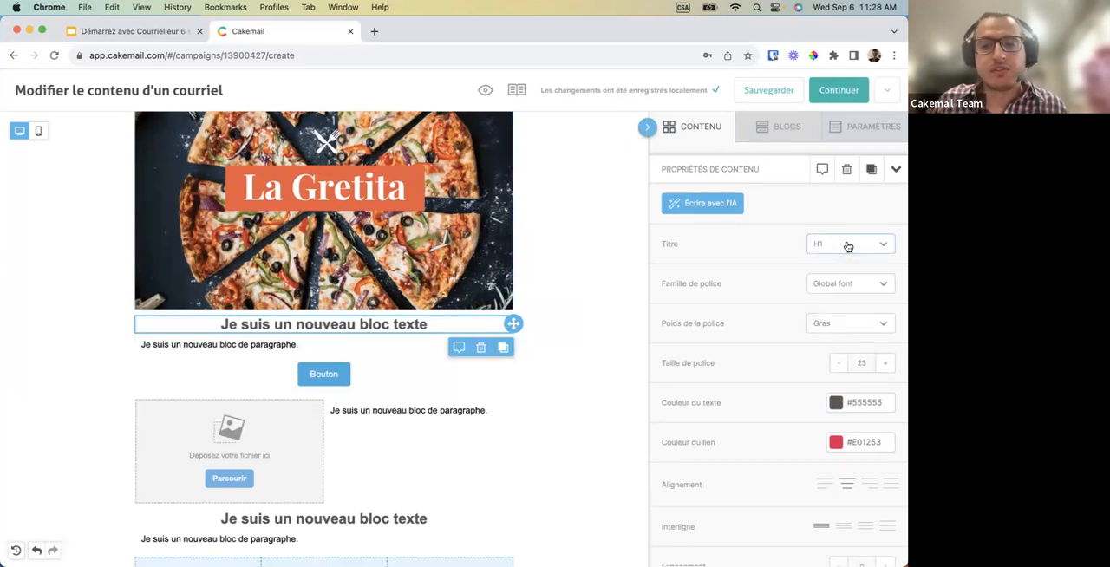
click(701, 209)
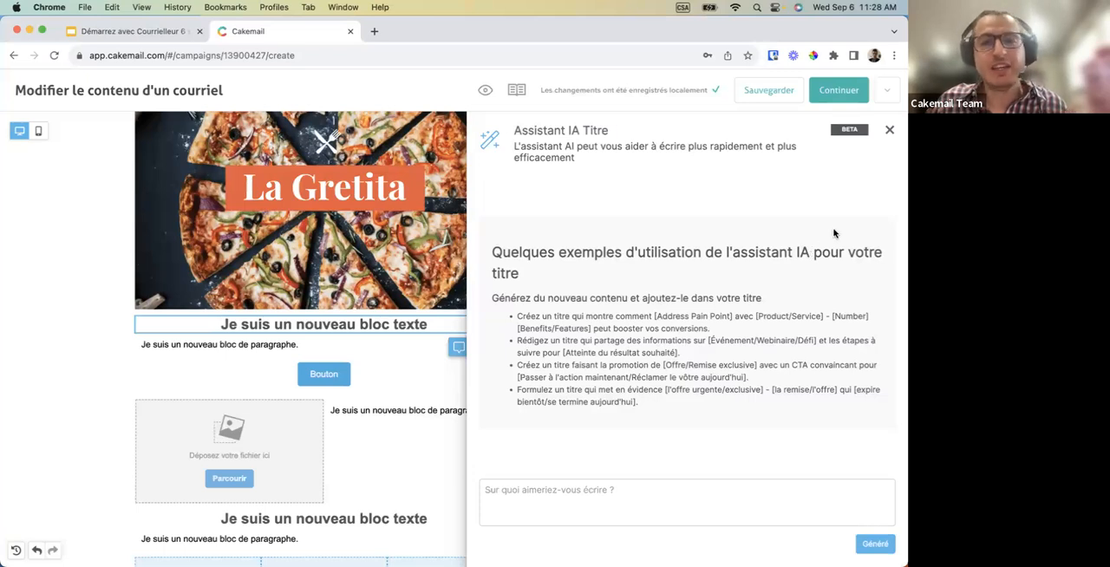
click(888, 131)
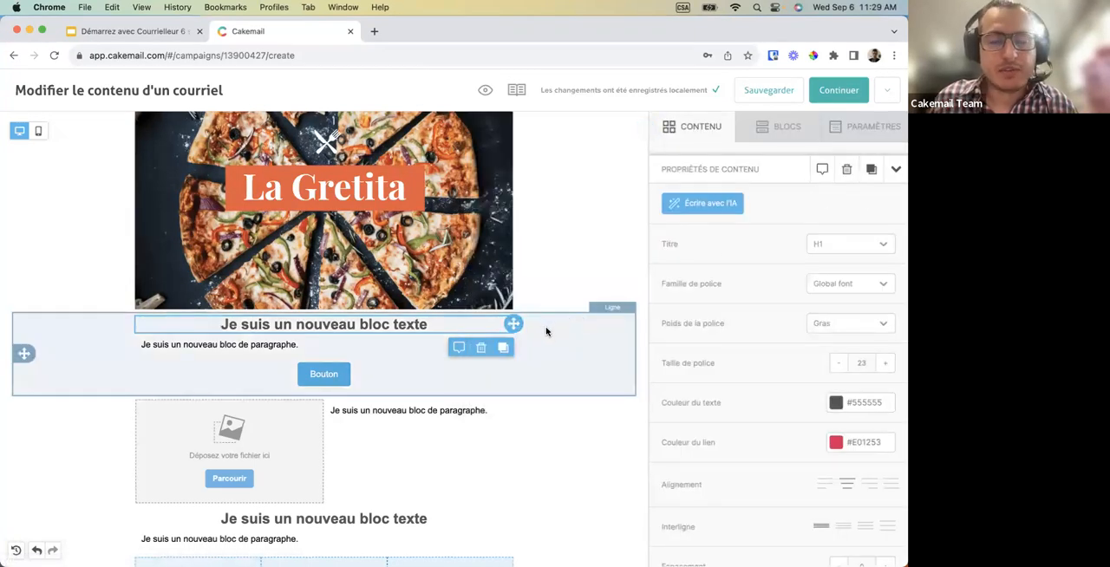
Set the background colour of the button below the first paragraph to dark slate #243137.
scroll(545, 329, down, 2)
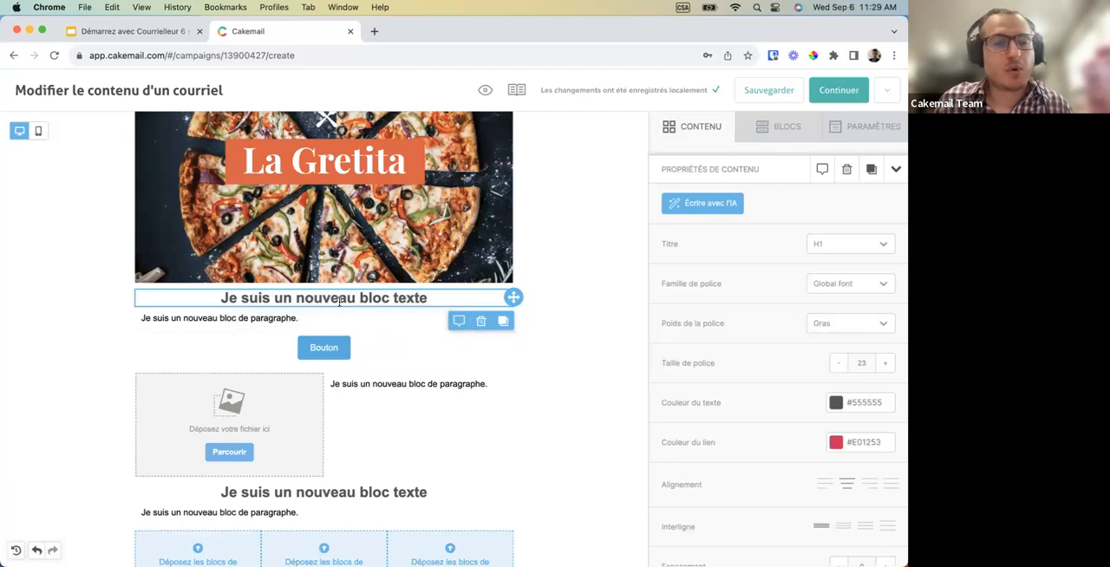
click(325, 347)
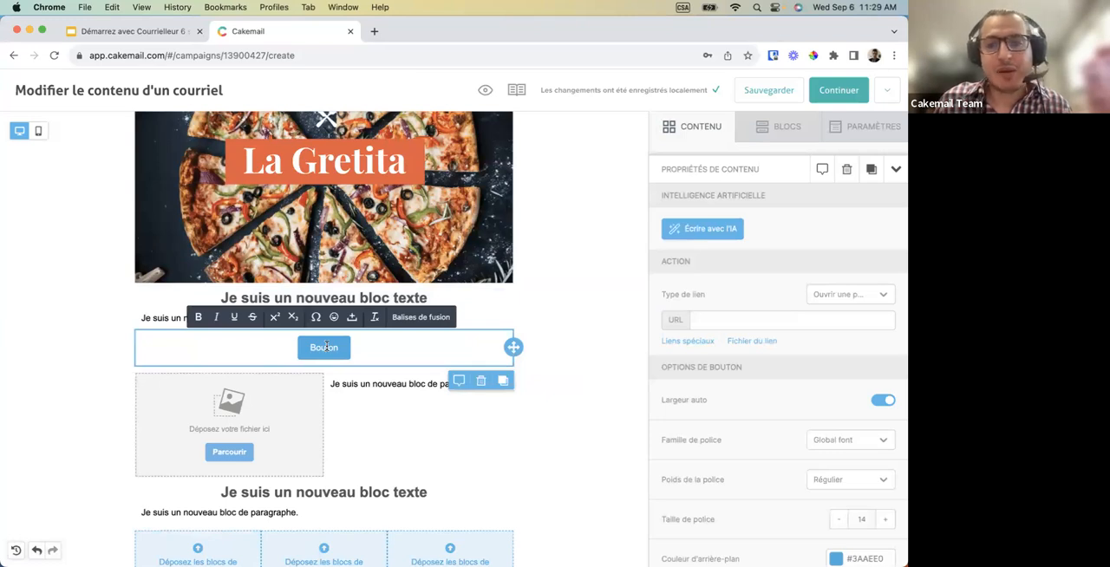
scroll(699, 435, down, 1)
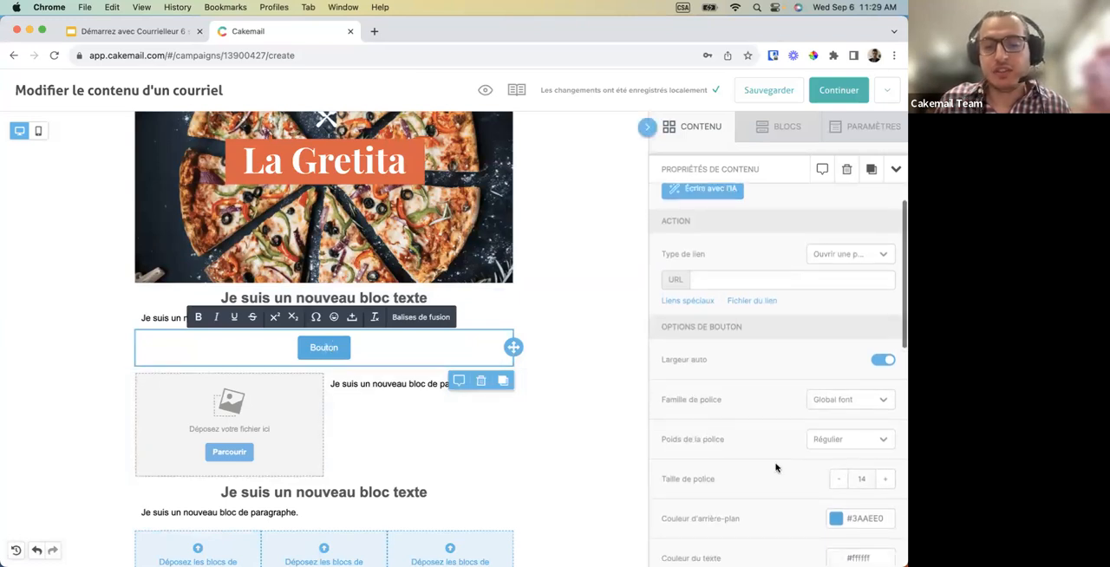
scroll(835, 512, down, 2)
click(857, 427)
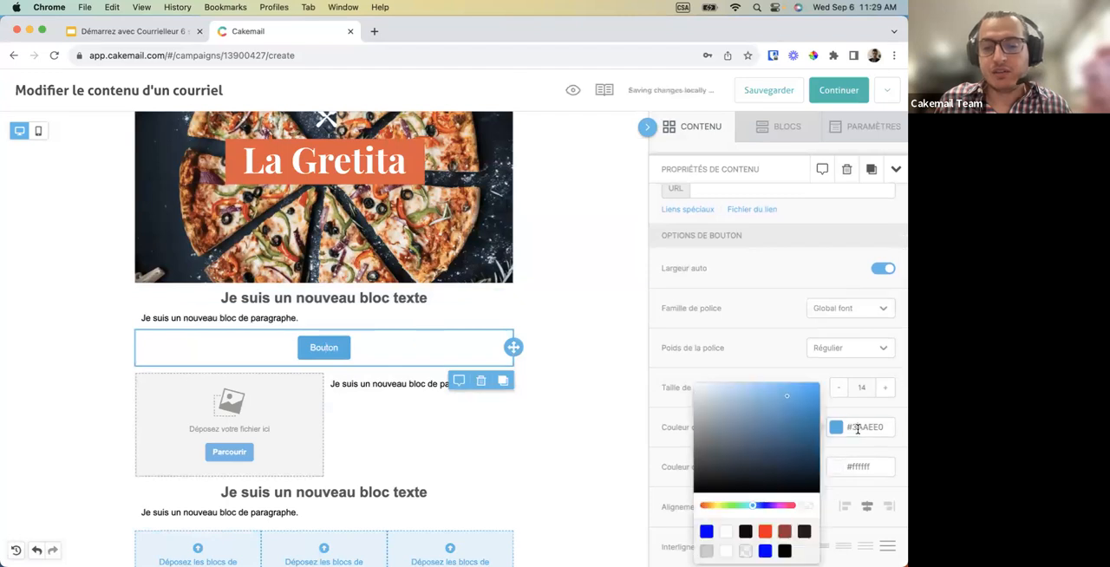
mouse_move(736, 440)
mouse_down()
mouse_move(720, 470)
mouse_move(700, 434)
mouse_move(731, 425)
mouse_move(737, 468)
mouse_up()
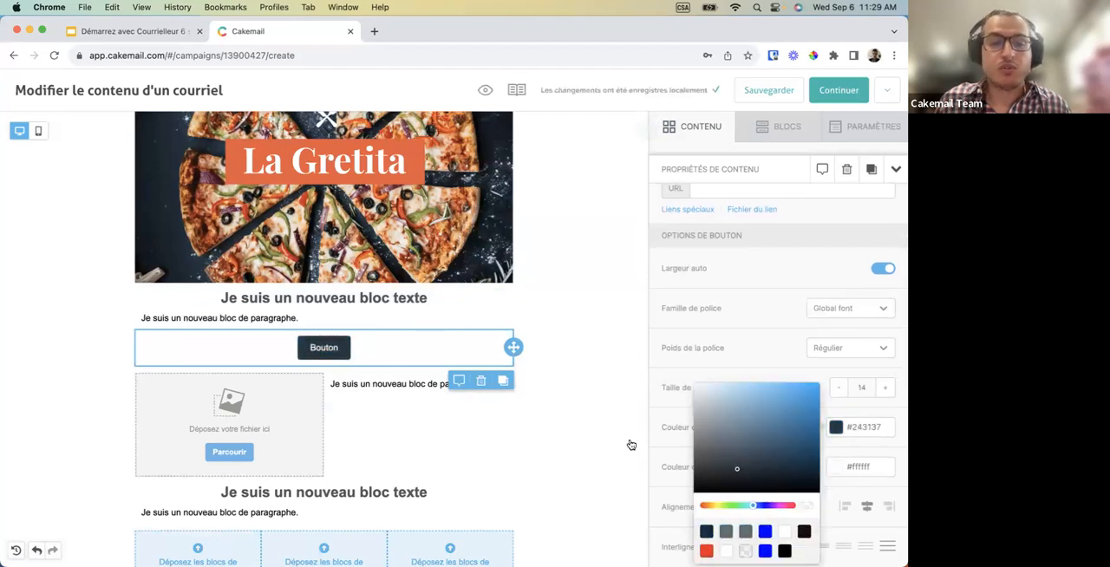
Replace the button's label with "Lien".
click(317, 350)
double_click(318, 349)
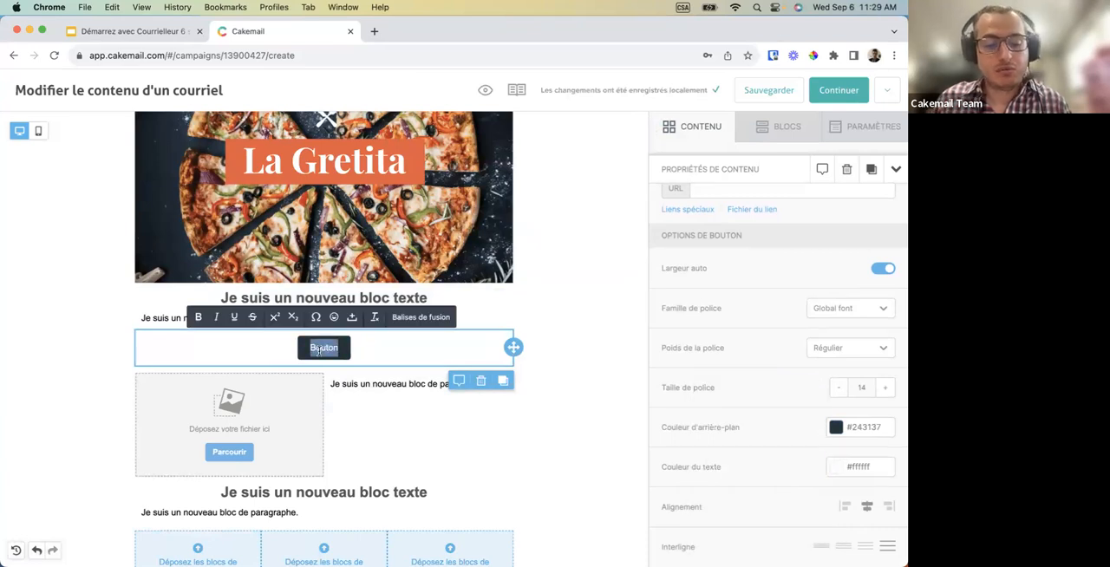
text(Lien)
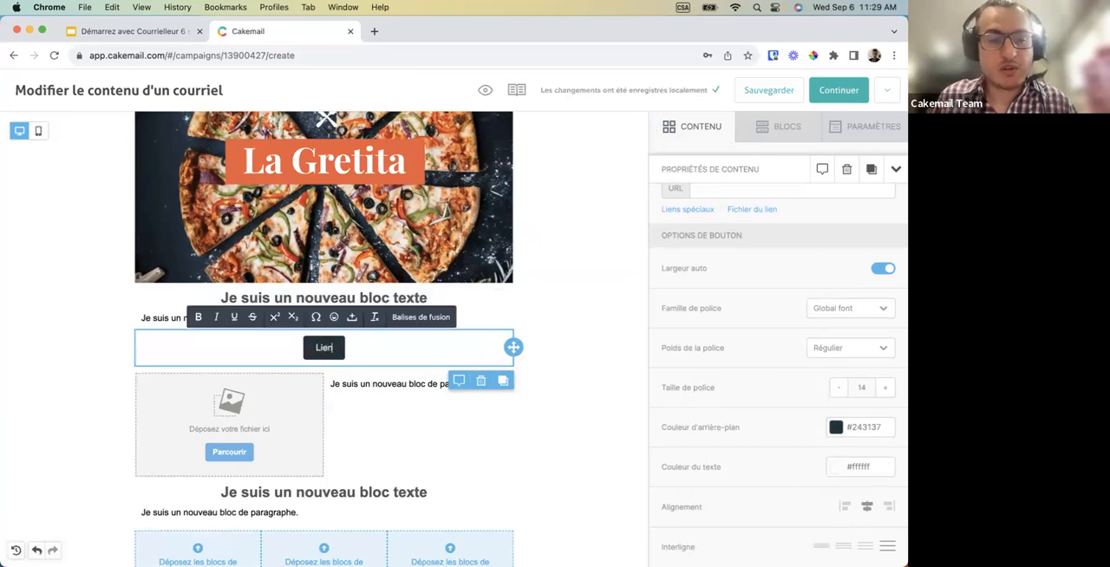
scroll(736, 324, up, 3)
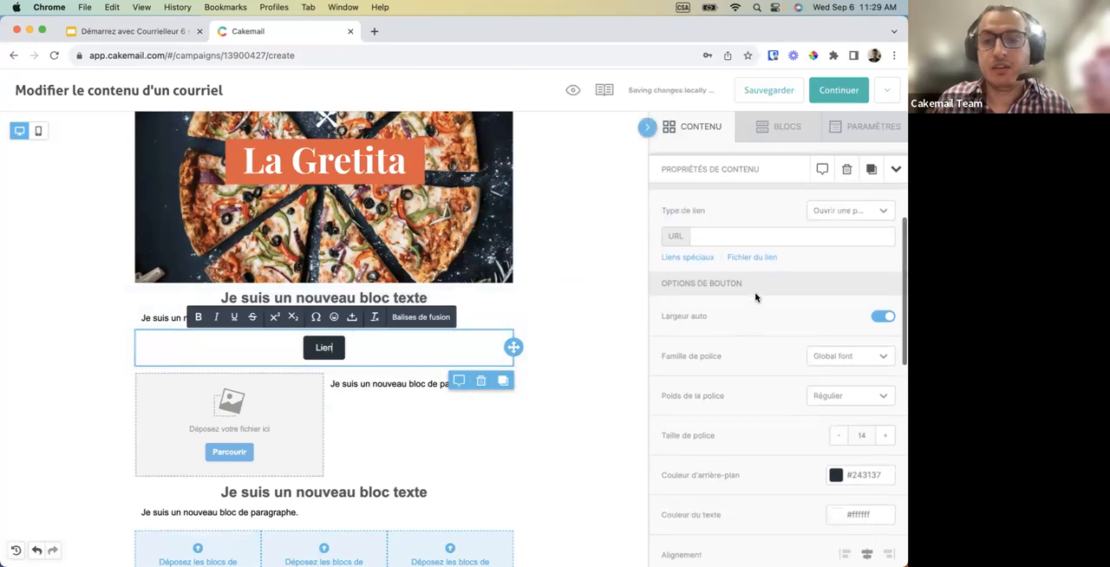
click(715, 322)
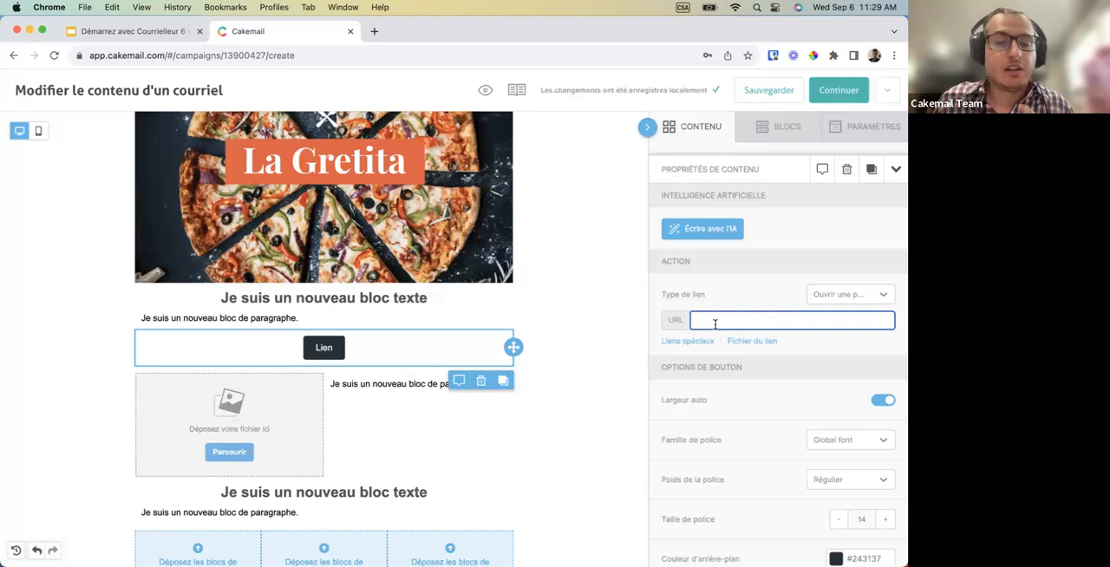
text(www.)
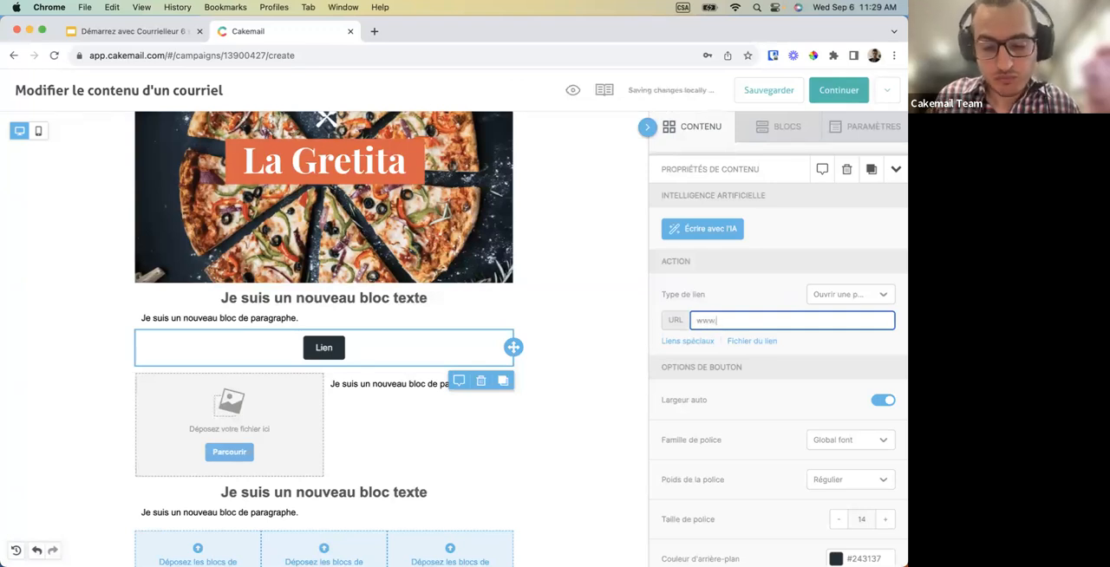
text(lagretita.com)
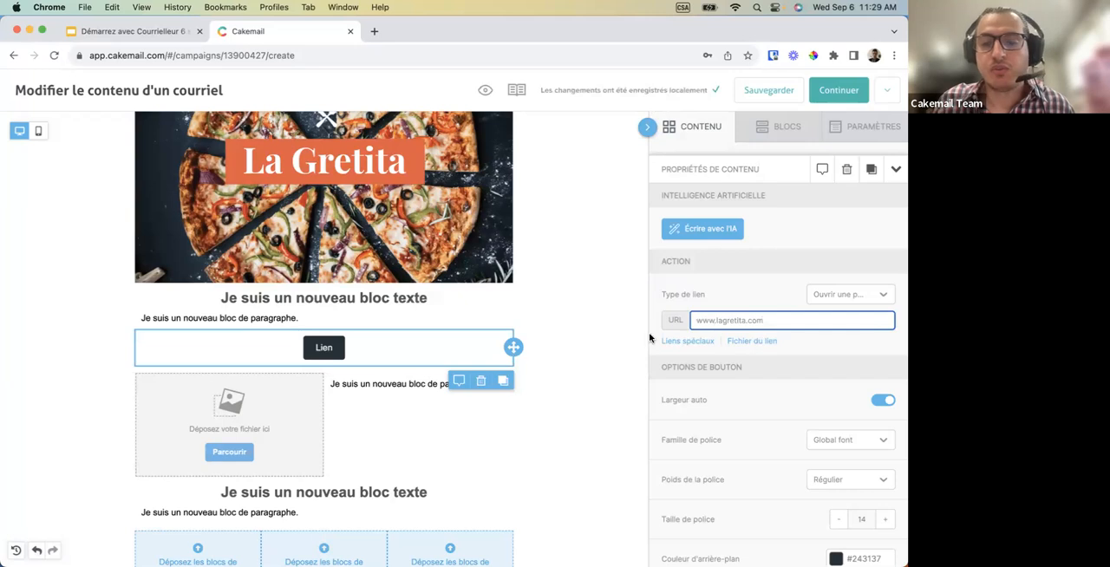
click(808, 357)
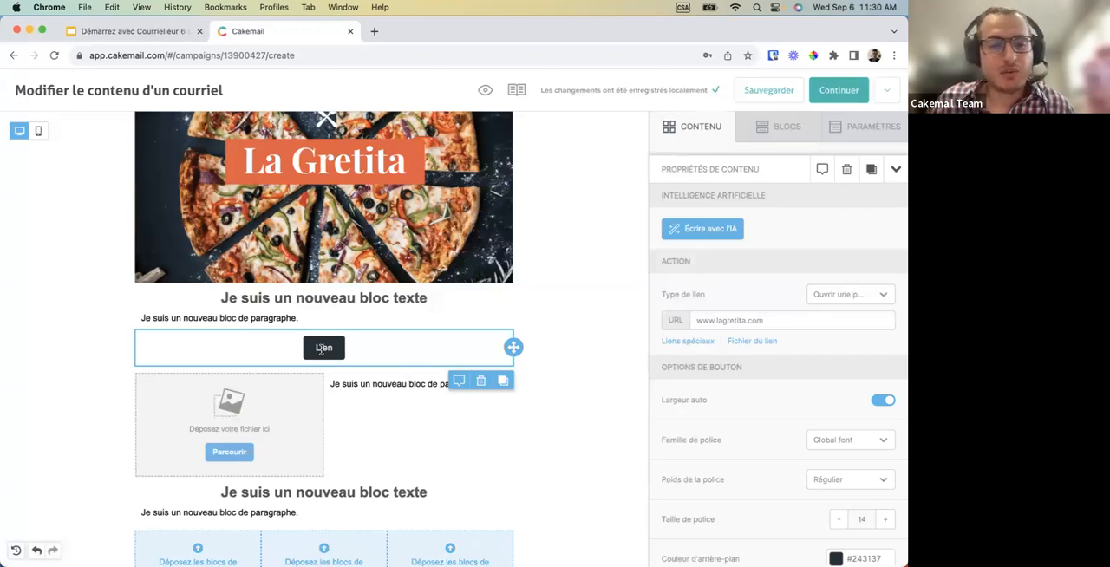
Examine the option of linking the button to a file, and review its font, colour, alignment and spacing options.
click(751, 343)
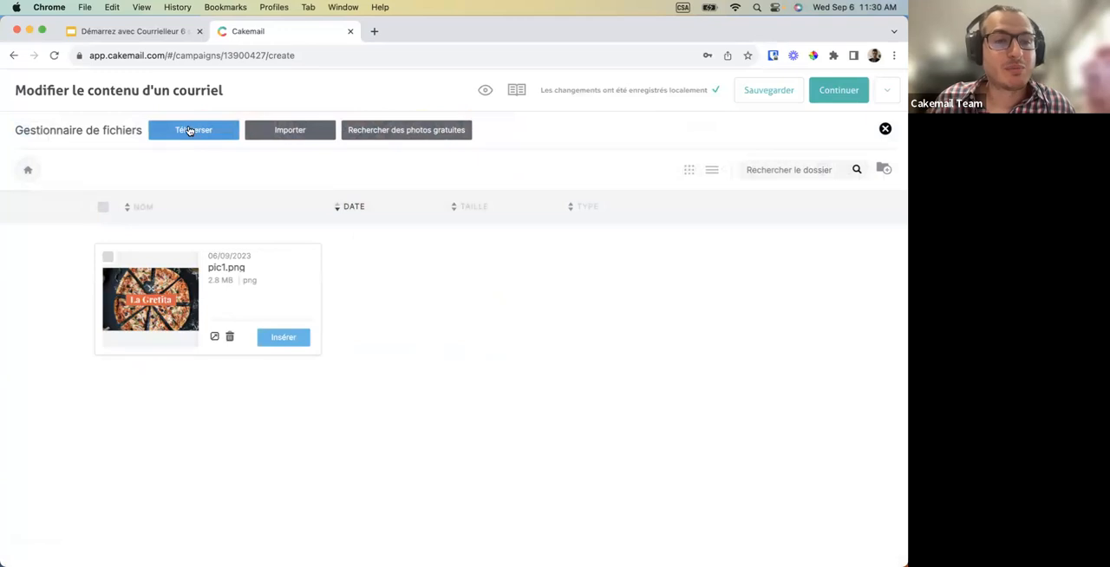
click(884, 129)
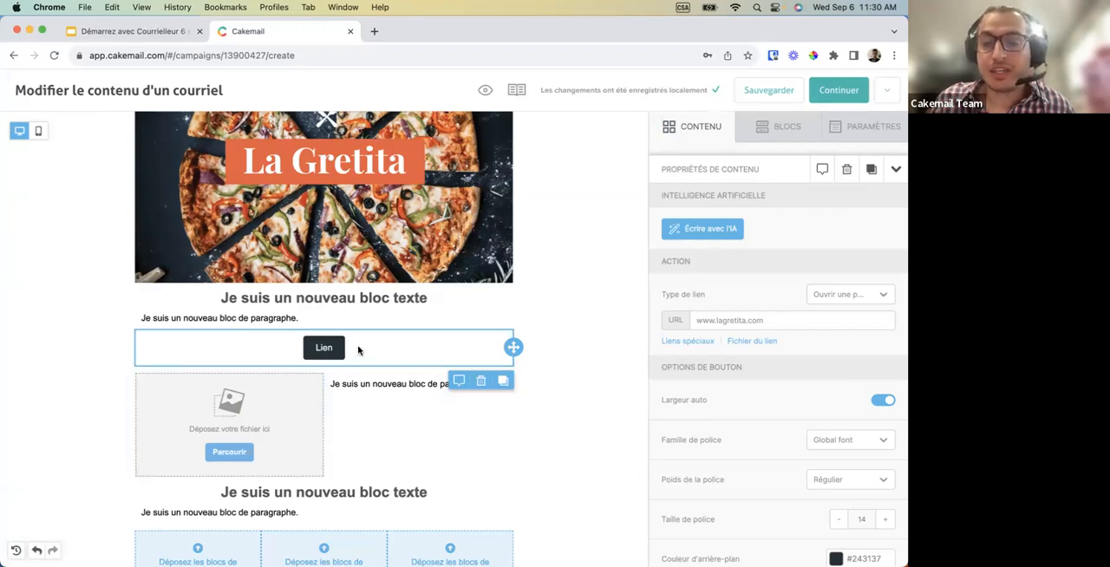
scroll(669, 422, down, 2)
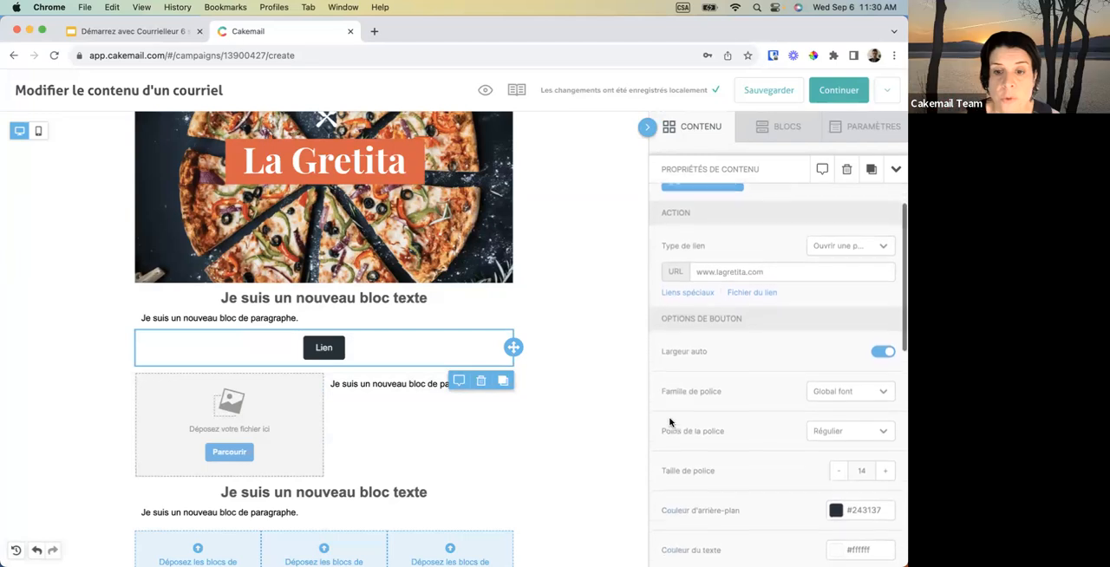
scroll(669, 422, down, 1)
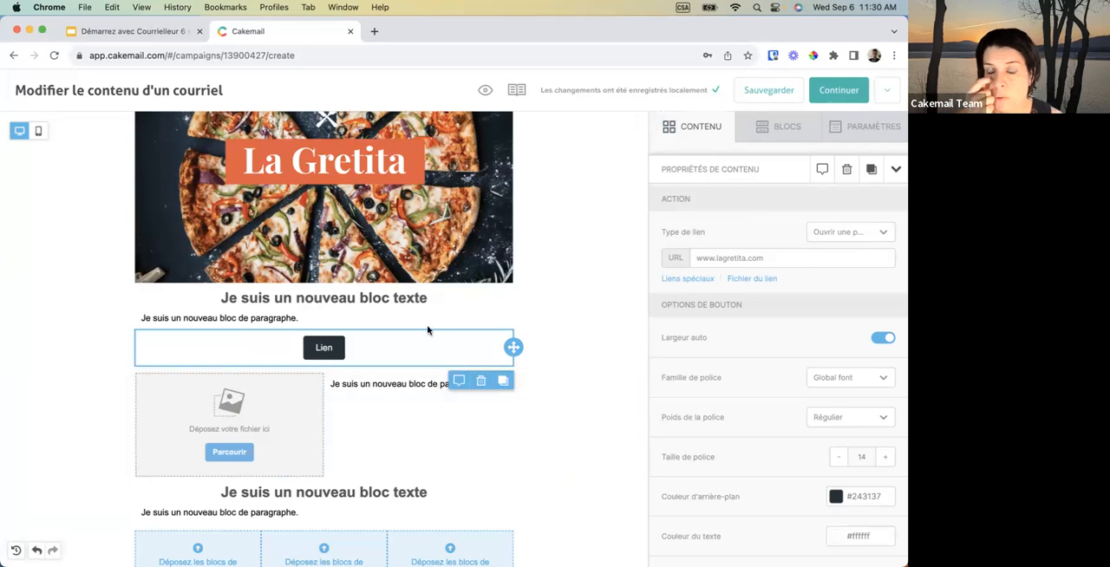
scroll(412, 341, down, 2)
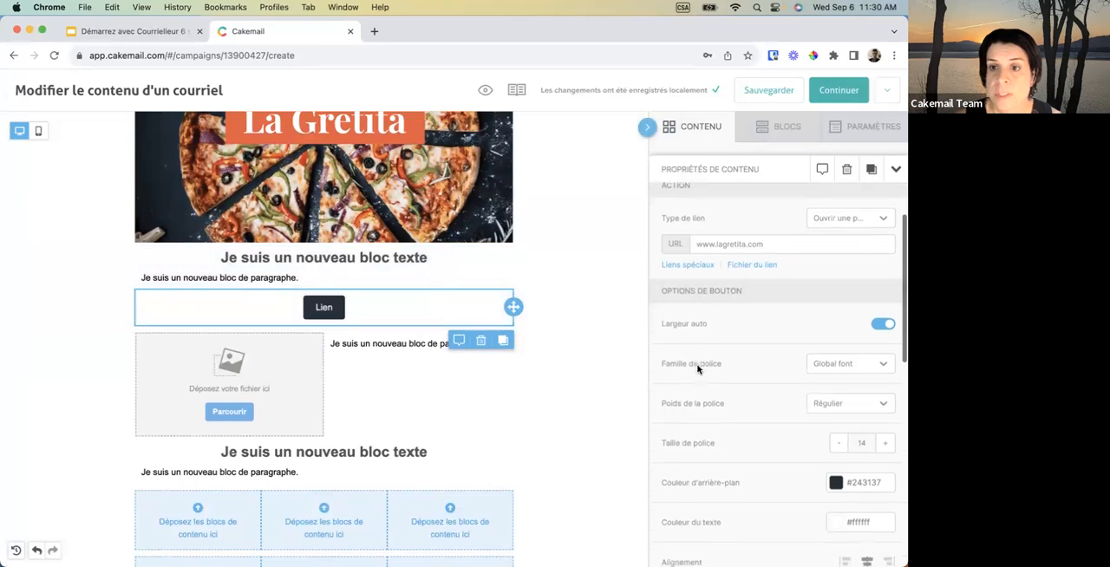
scroll(700, 364, down, 3)
scroll(697, 369, down, 1)
scroll(698, 368, down, 1)
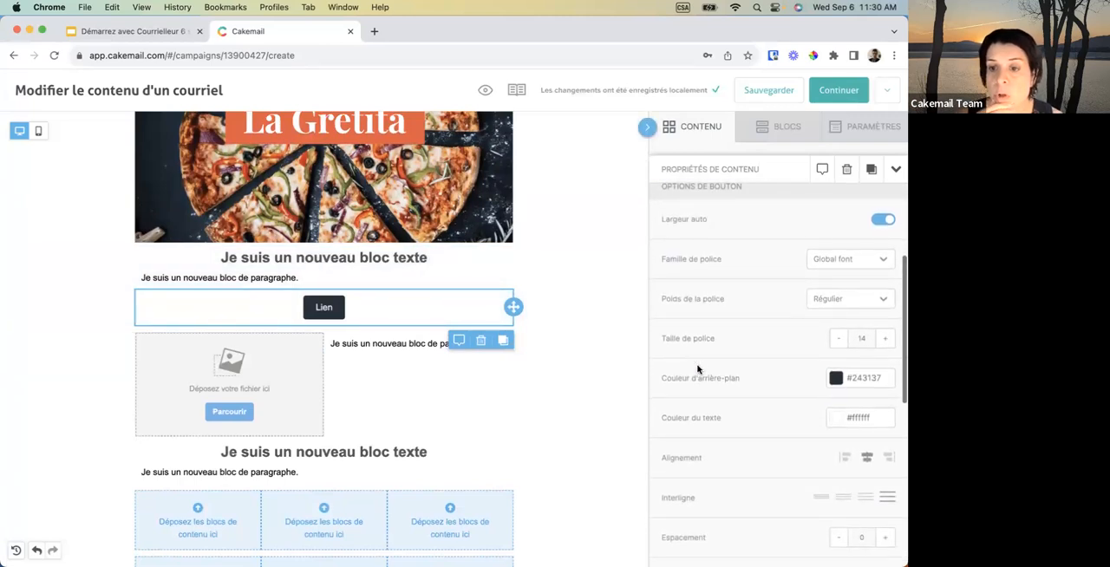
scroll(698, 368, down, 1)
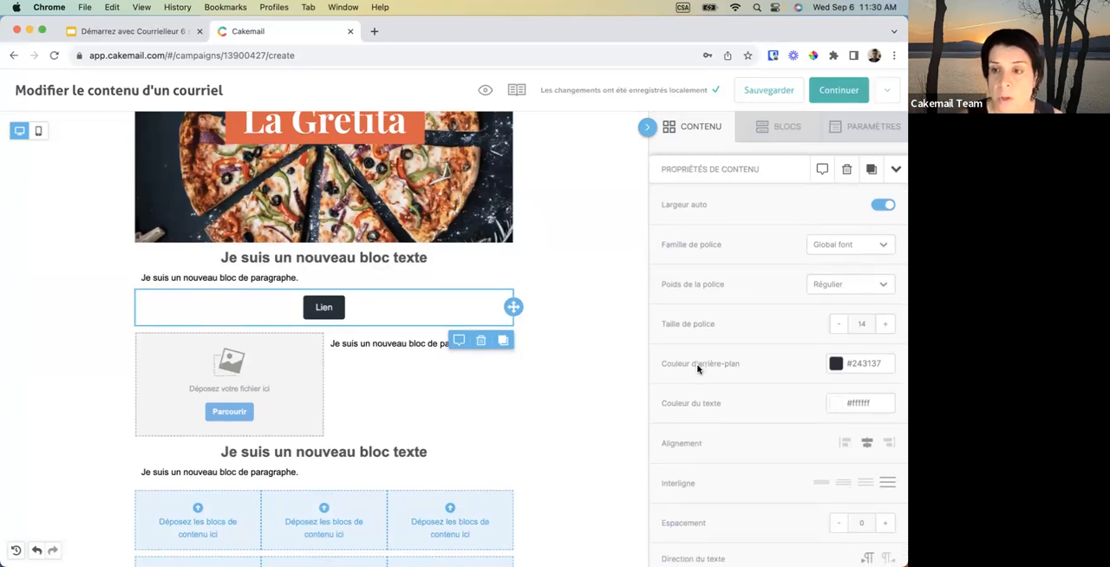
scroll(698, 369, down, 1)
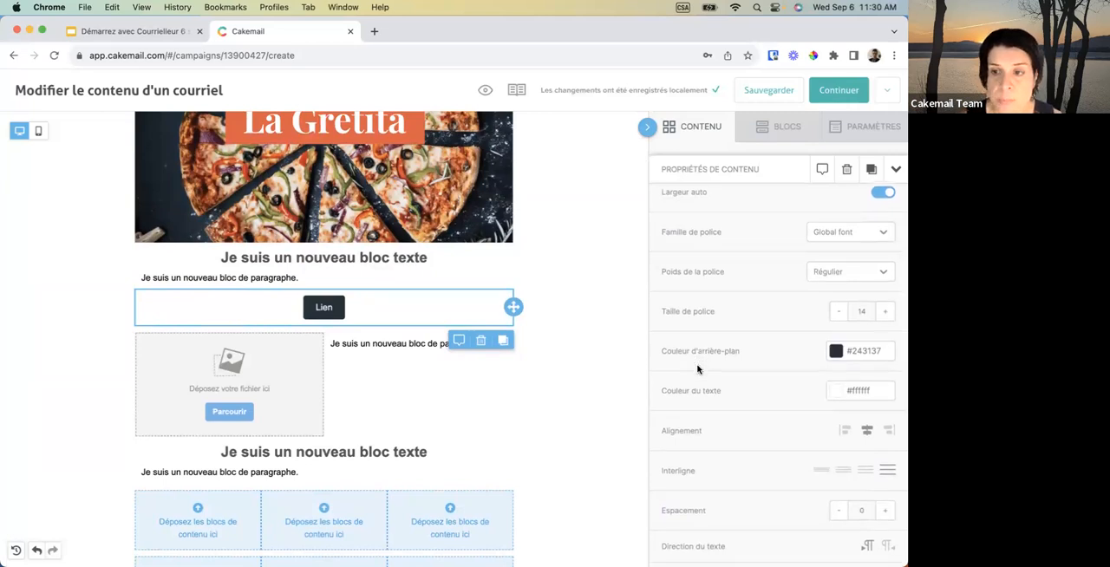
scroll(698, 368, up, 5)
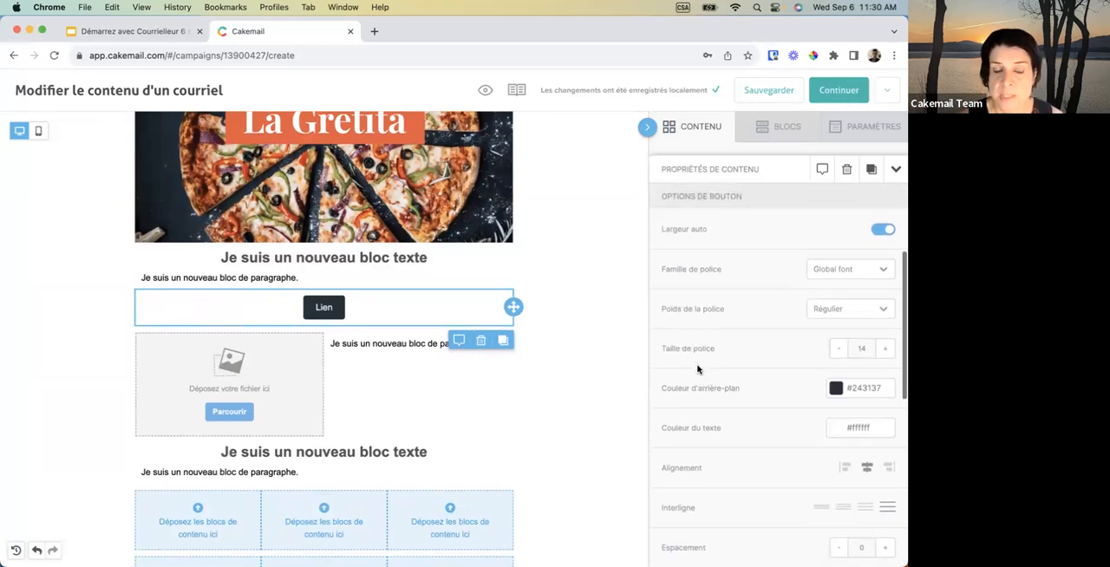
scroll(697, 368, up, 4)
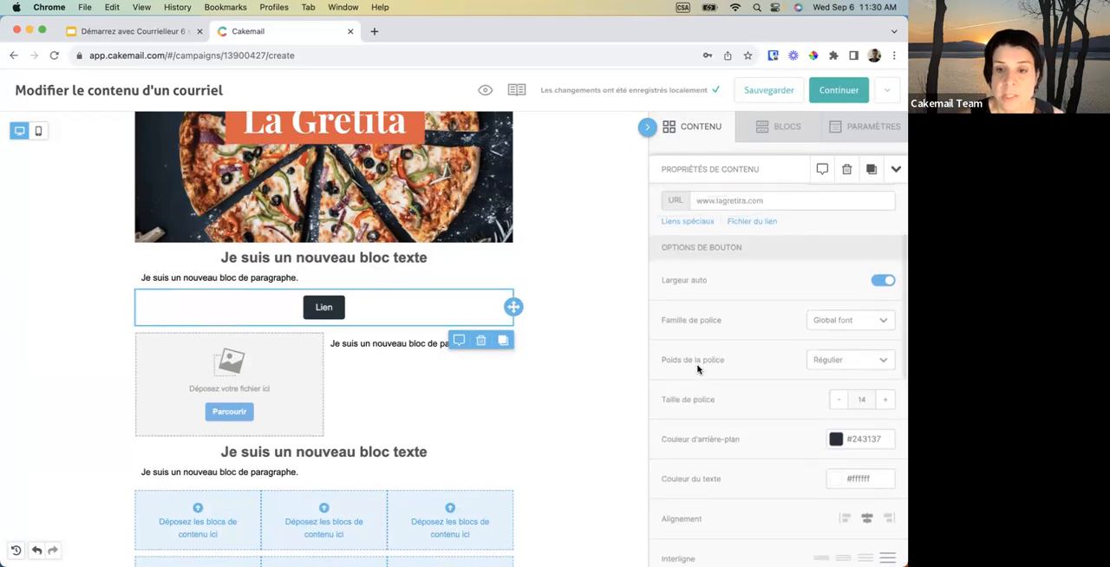
scroll(697, 370, up, 2)
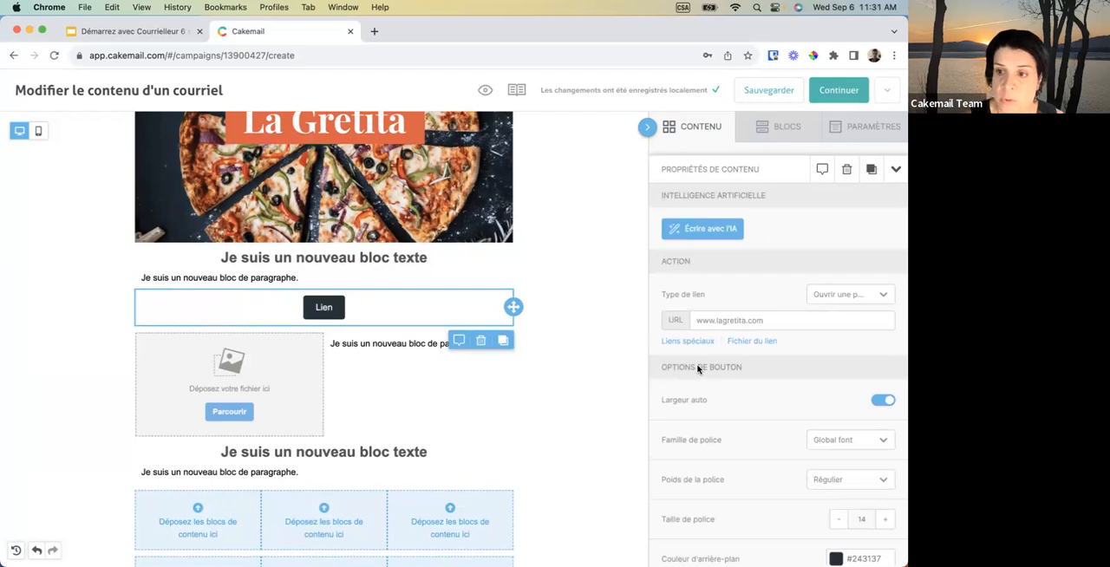
Try left alignment on the "Lien" button and restore its centred alignment.
scroll(697, 369, down, 2)
scroll(697, 369, down, 1)
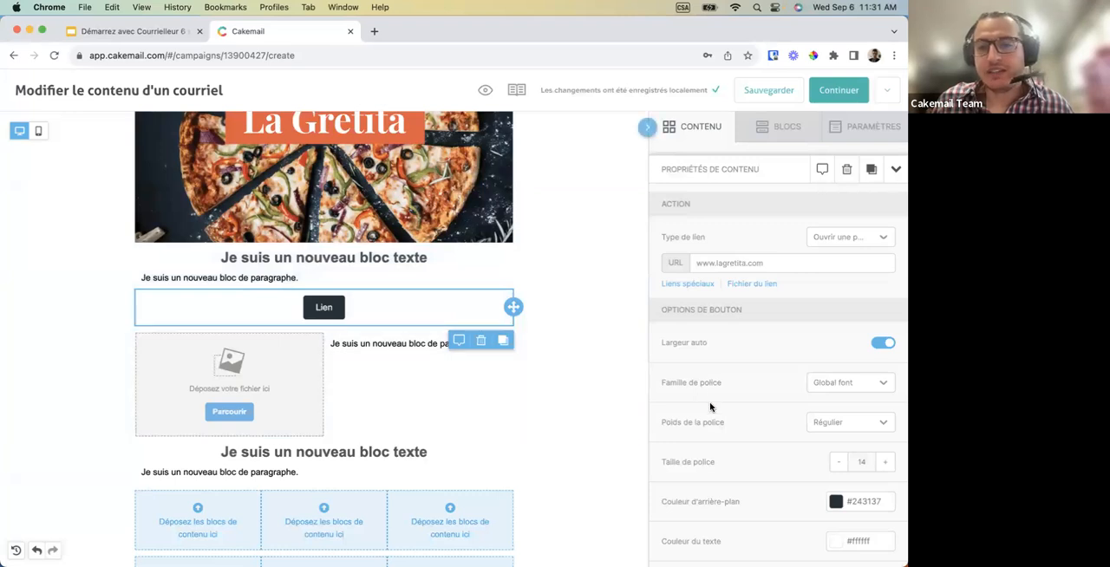
scroll(710, 407, down, 6)
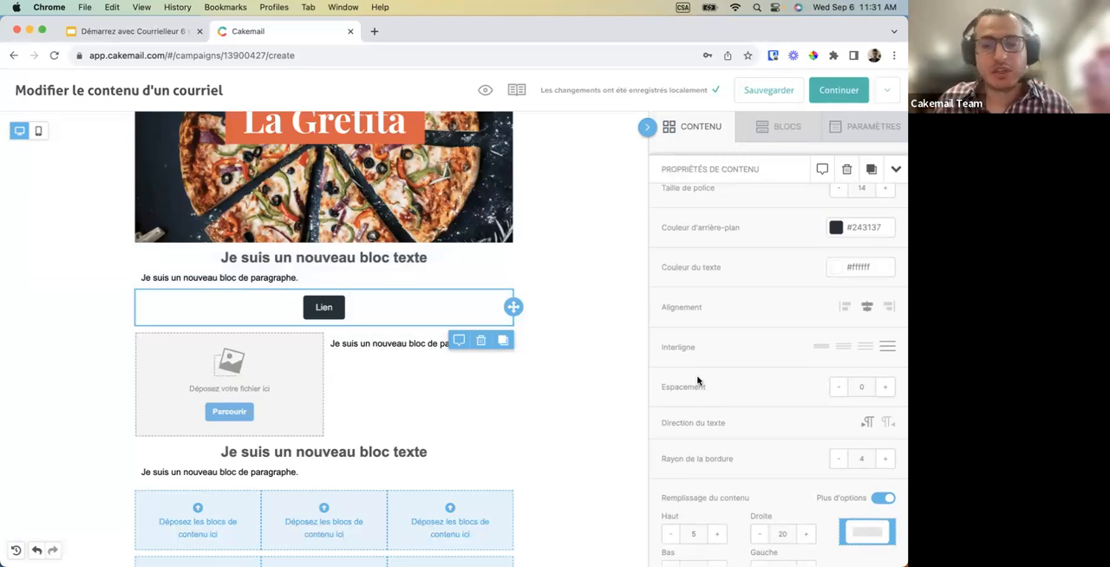
scroll(697, 381, down, 1)
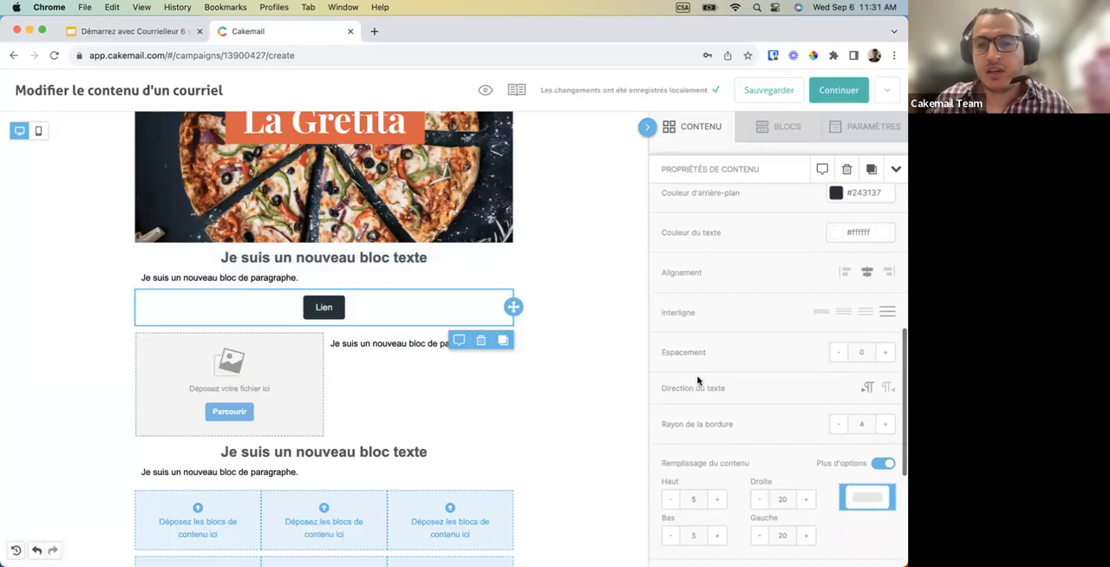
click(844, 274)
click(866, 274)
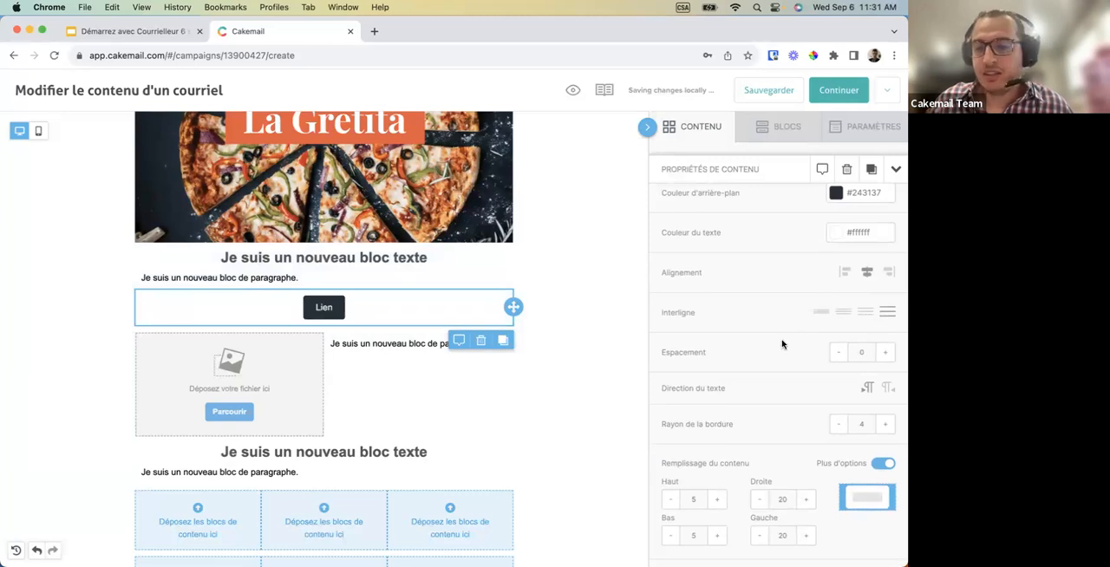
Try a border radius of 22 on the "Lien" button.
scroll(784, 344, down, 2)
scroll(775, 434, down, 2)
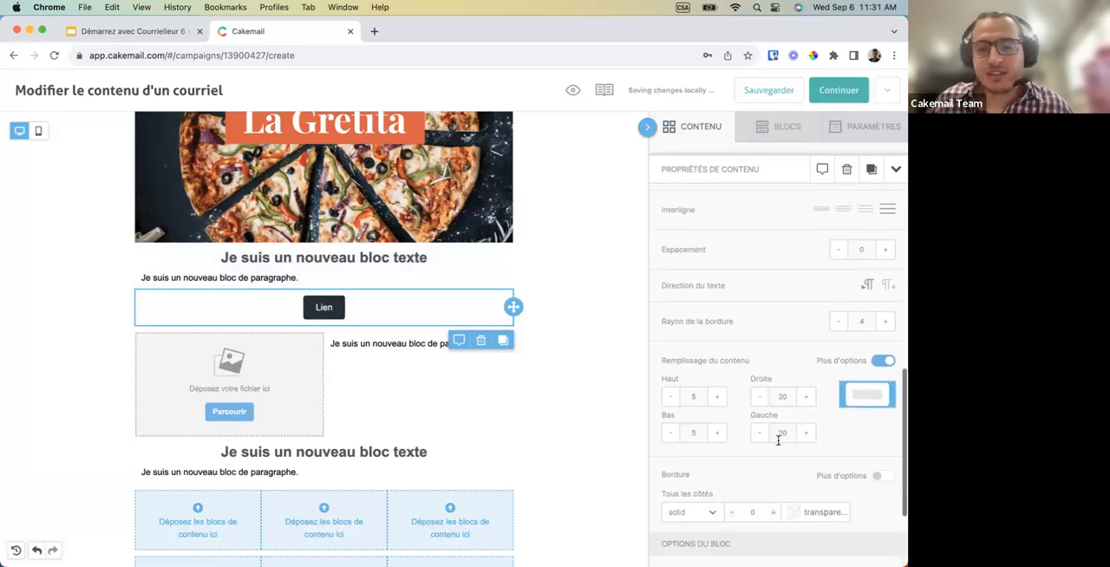
click(885, 323)
click(884, 322)
click(885, 321)
click(884, 322)
click(884, 322)
click(884, 324)
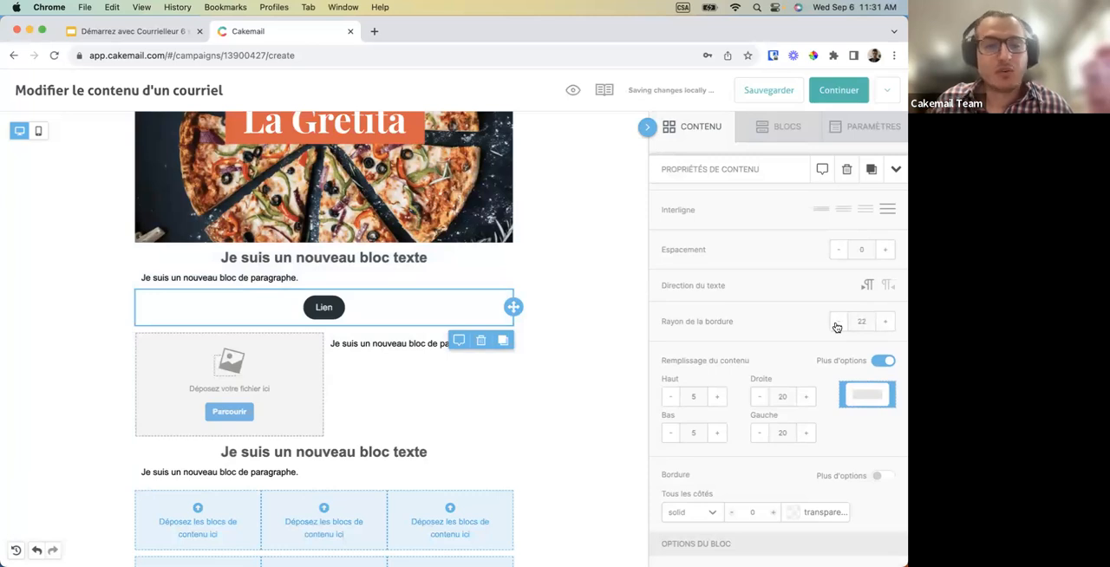
Set the "Lien" button's border radius to 6.
click(860, 320)
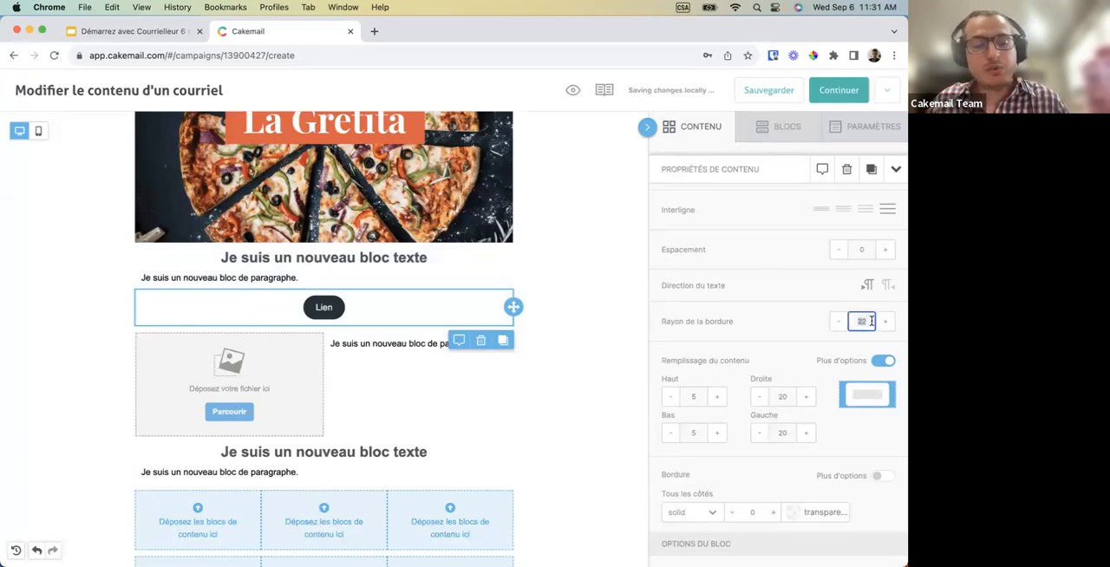
text(2)
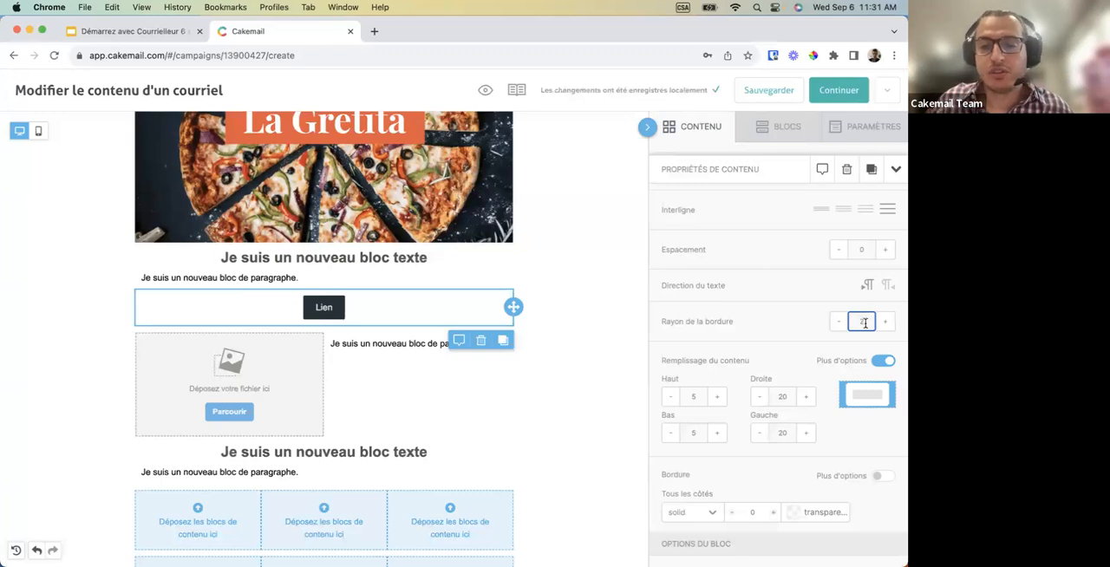
click(884, 321)
click(884, 321)
click(884, 322)
click(884, 322)
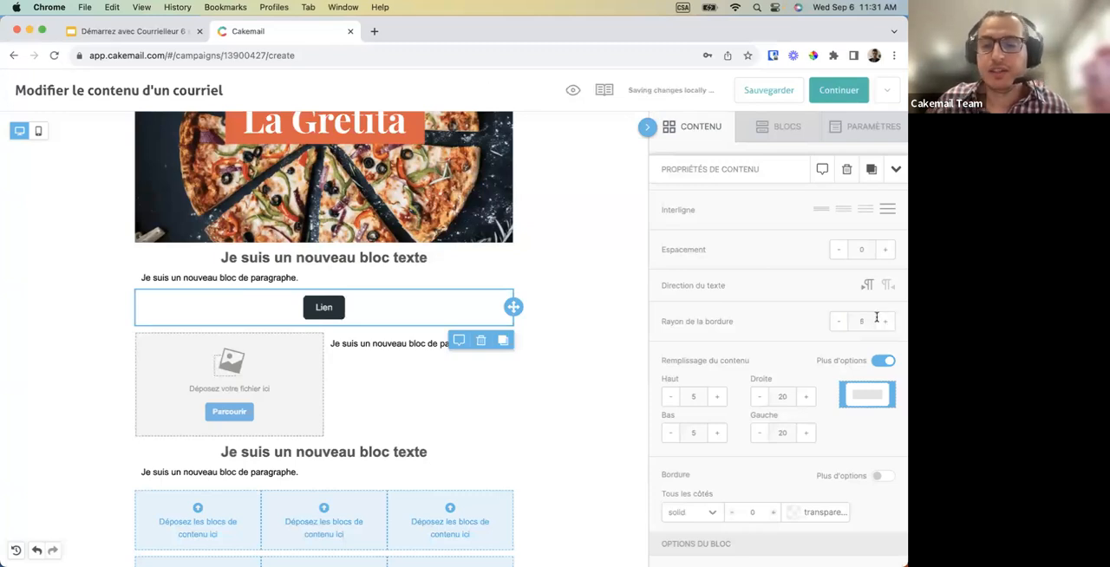
Try a larger top padding inside the "Lien" button and restore it to 5.
click(718, 396)
click(717, 396)
click(718, 396)
click(718, 397)
click(671, 399)
click(672, 399)
click(671, 399)
click(672, 398)
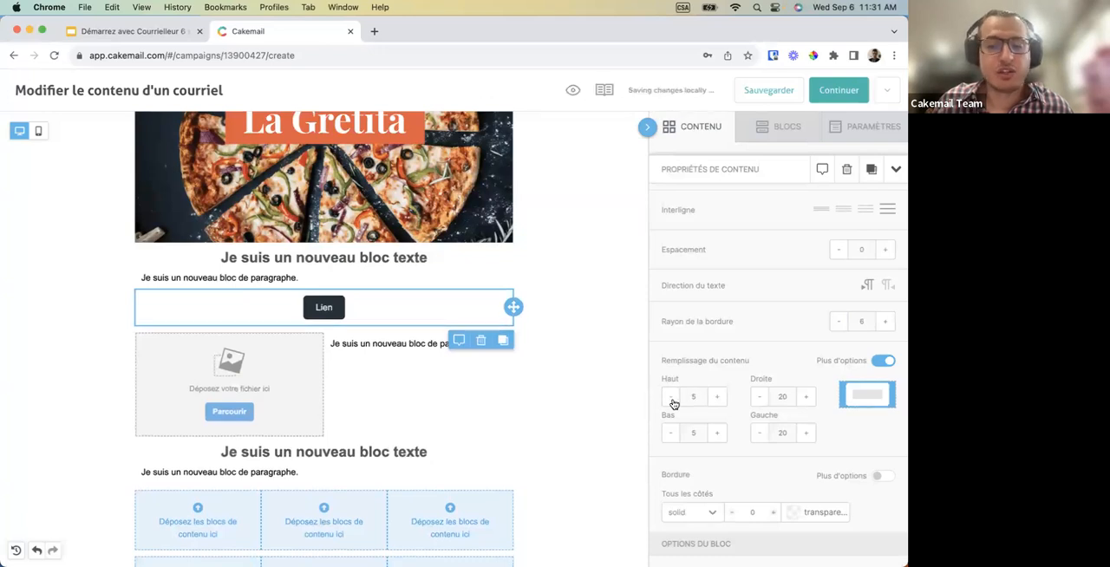
Select the image-and-paragraph row below the "Lien" button to show its row properties.
scroll(719, 365, up, 5)
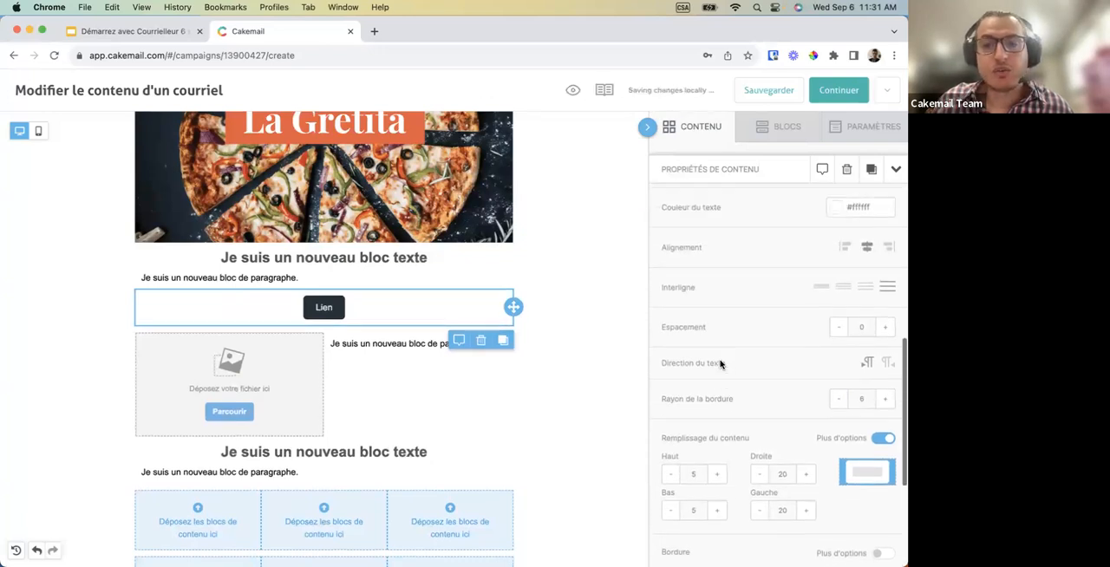
scroll(533, 324, up, 3)
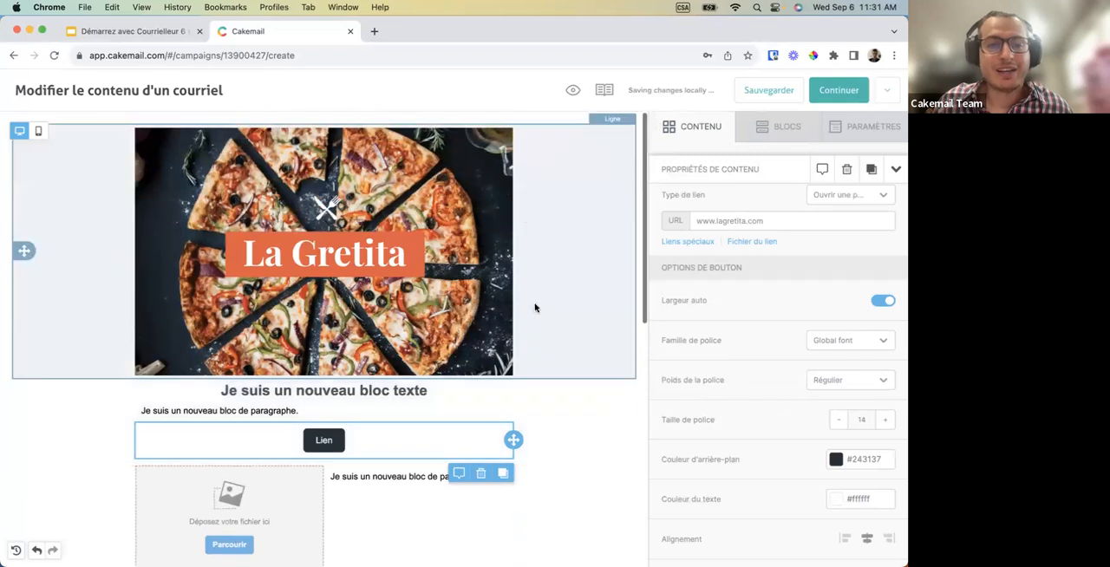
scroll(458, 347, down, 1)
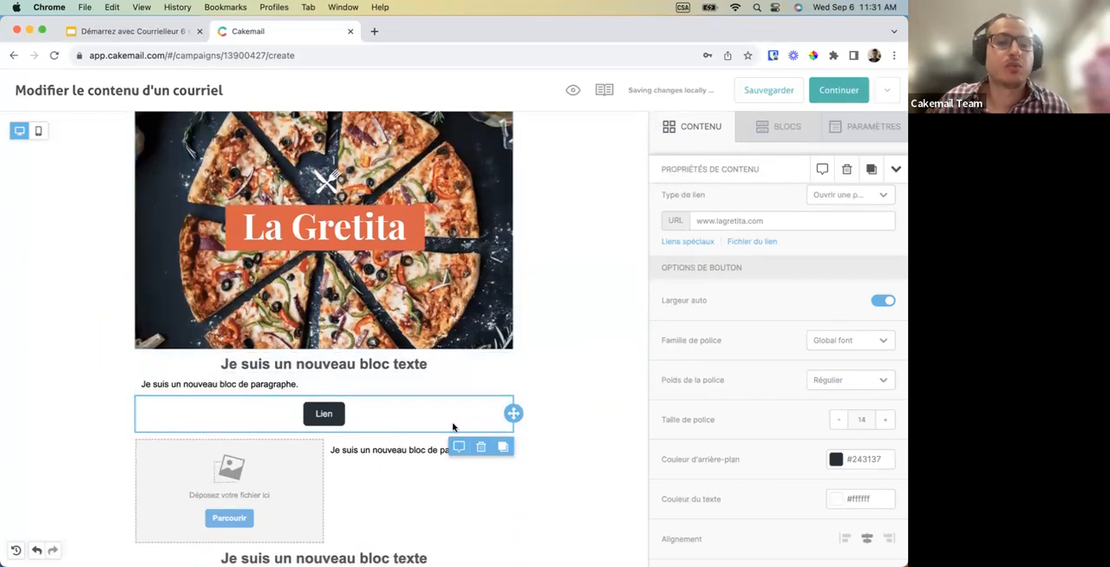
scroll(559, 433, down, 2)
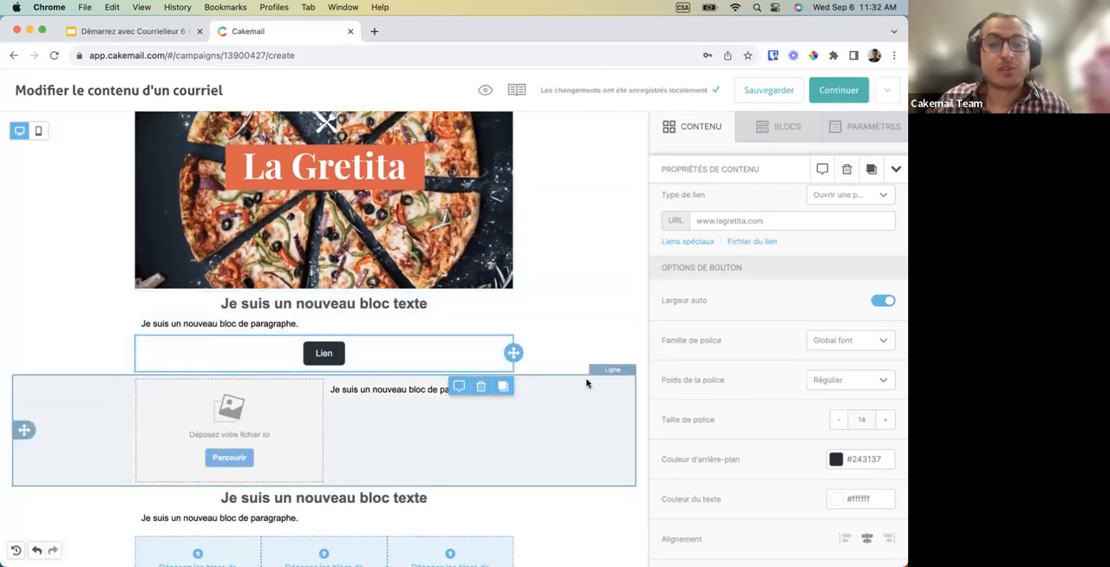
click(584, 434)
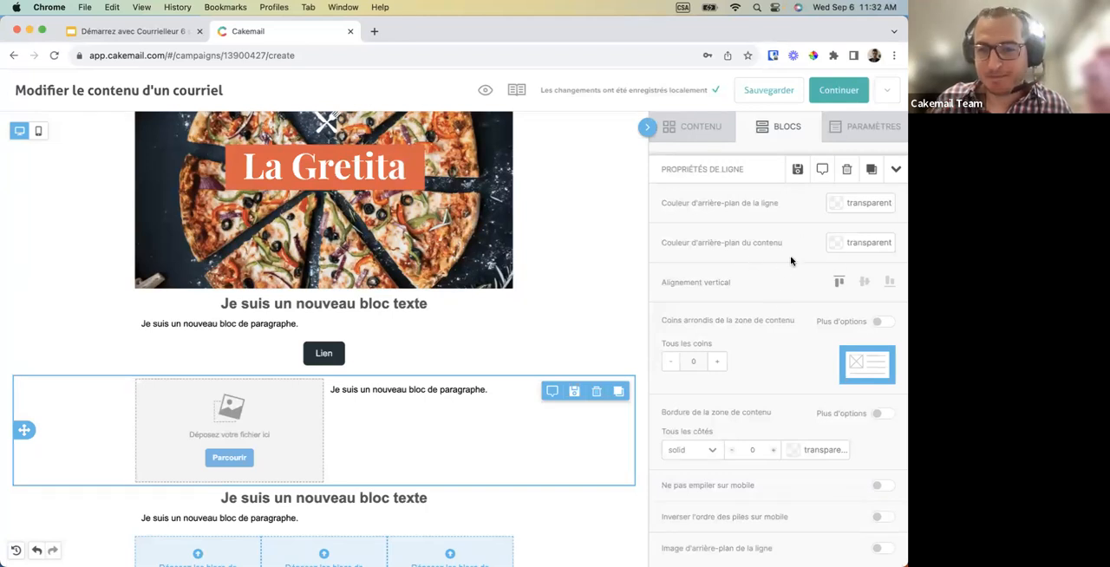
Try a coral #ff7373 row background with a white #ffffff content background on the image-and-paragraph row.
click(837, 207)
drag(762, 263, 762, 192)
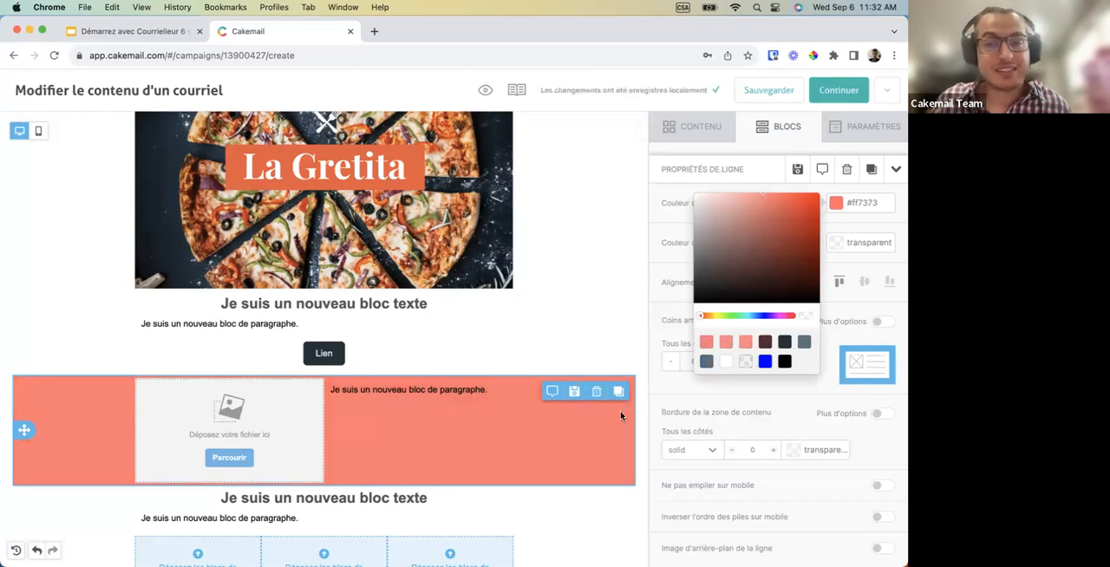
click(673, 254)
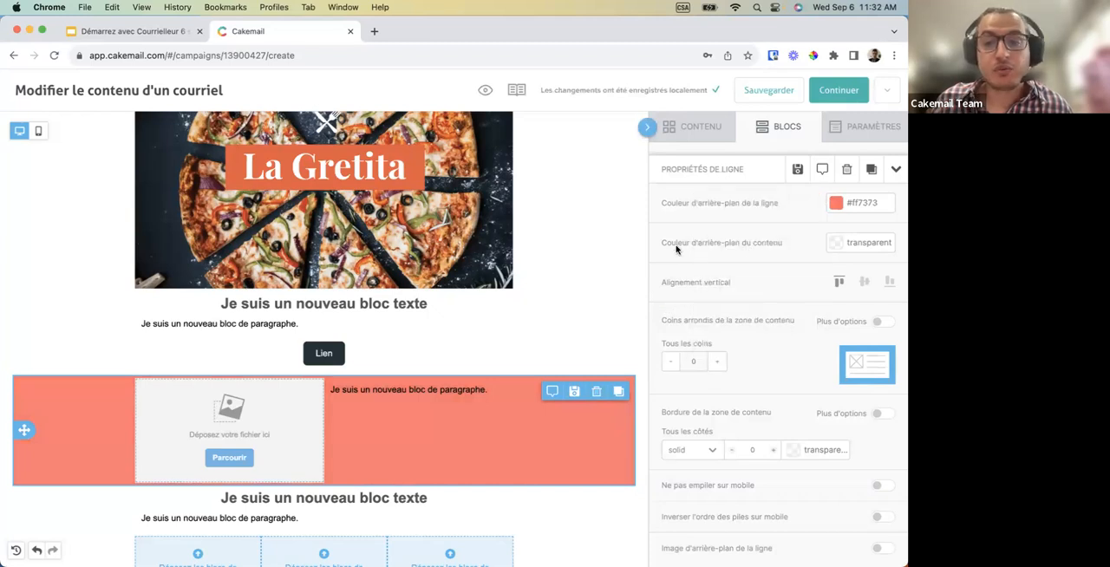
click(835, 247)
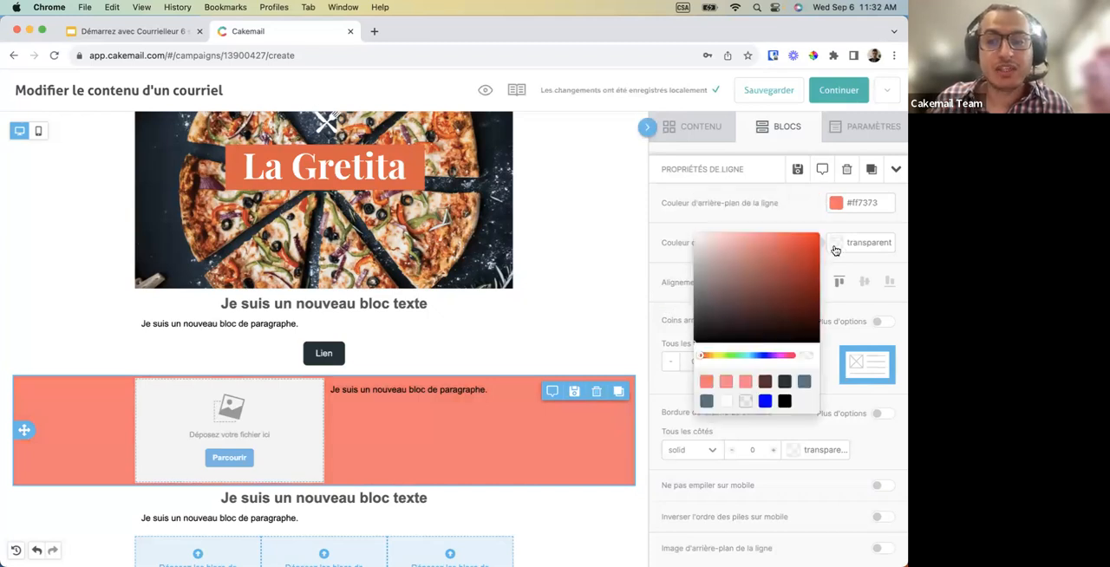
drag(788, 281, 691, 227)
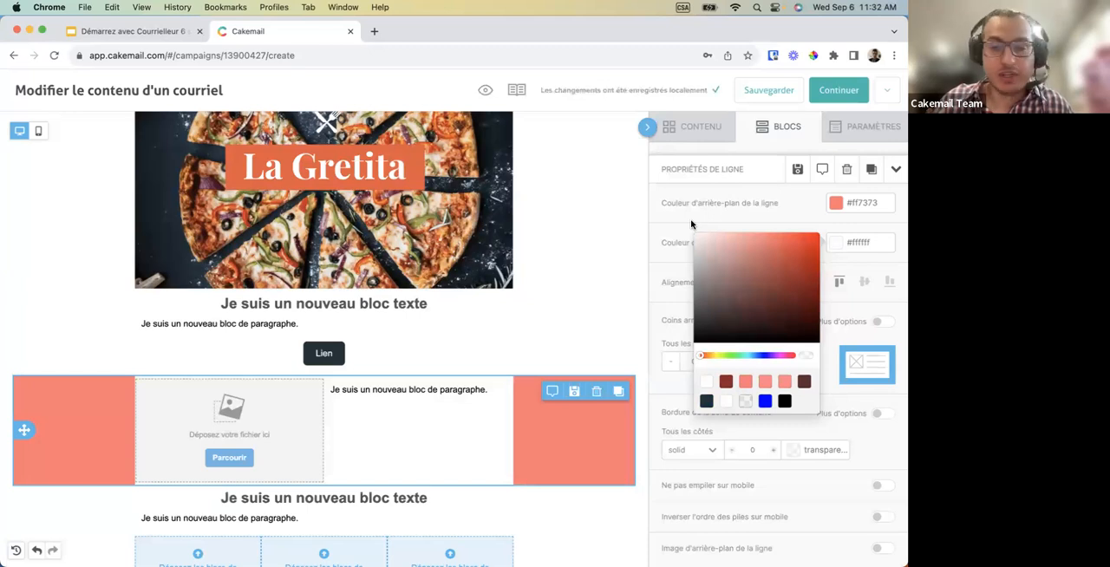
Set the background colour of the image-and-paragraph row to white #ffffff.
click(835, 202)
drag(768, 250, 679, 185)
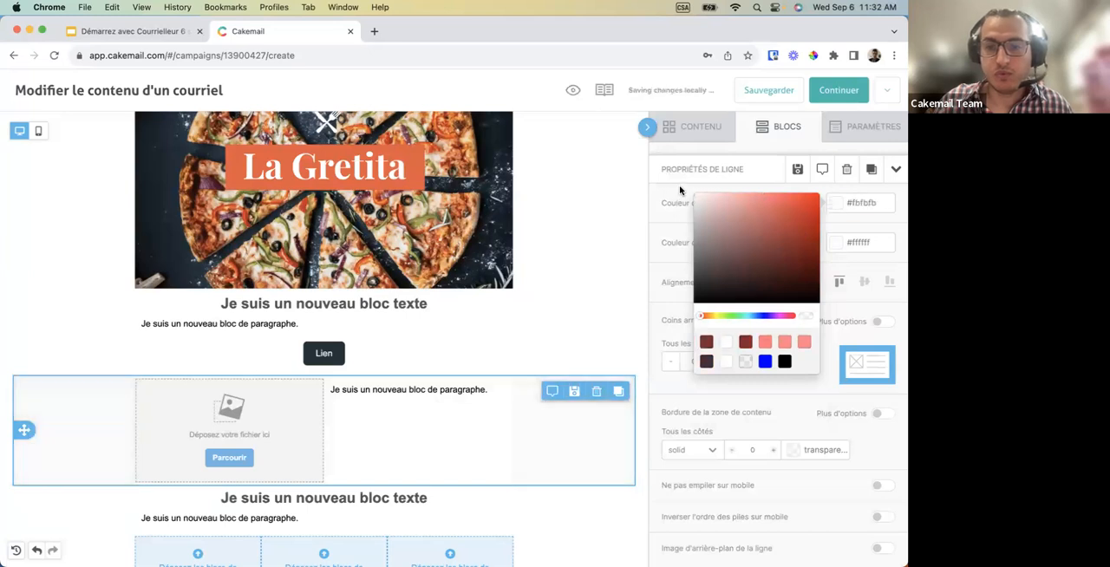
click(866, 220)
Try the vertical alignment choices on the image-and-paragraph row and set it to middle.
scroll(780, 316, down, 2)
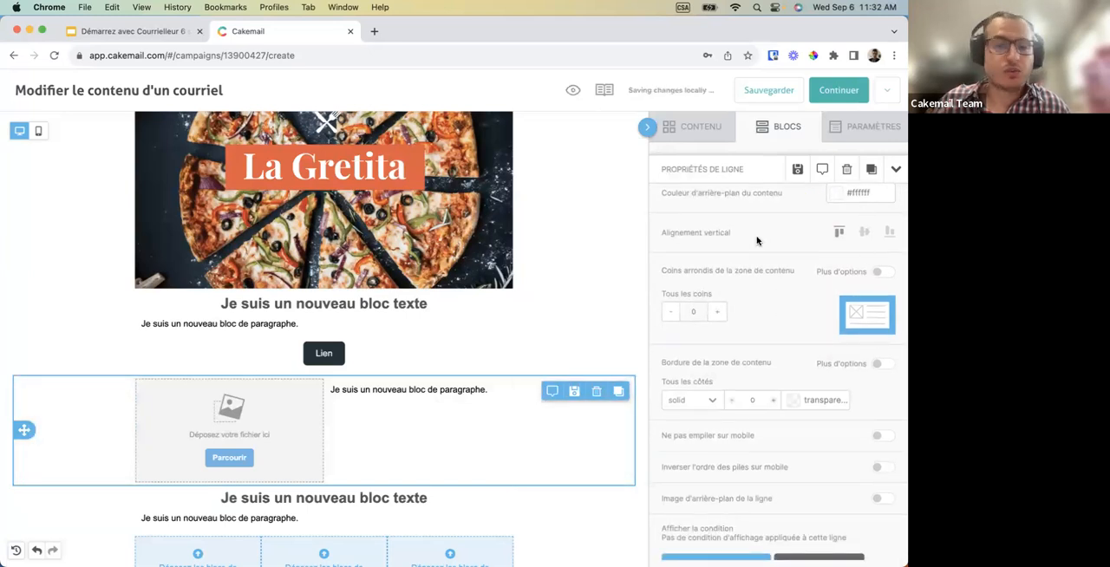
click(865, 234)
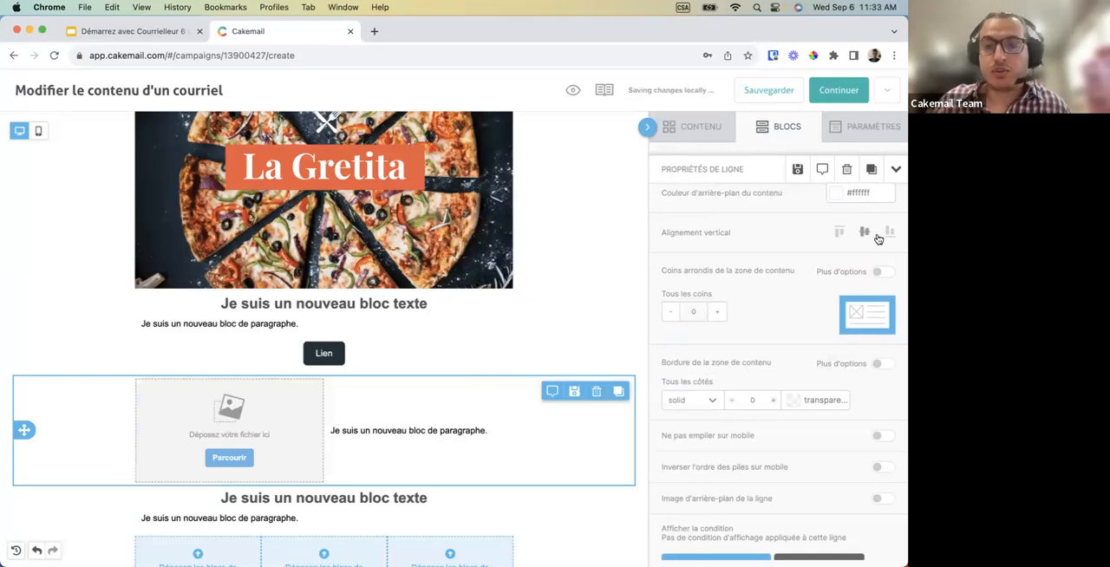
click(888, 234)
click(864, 235)
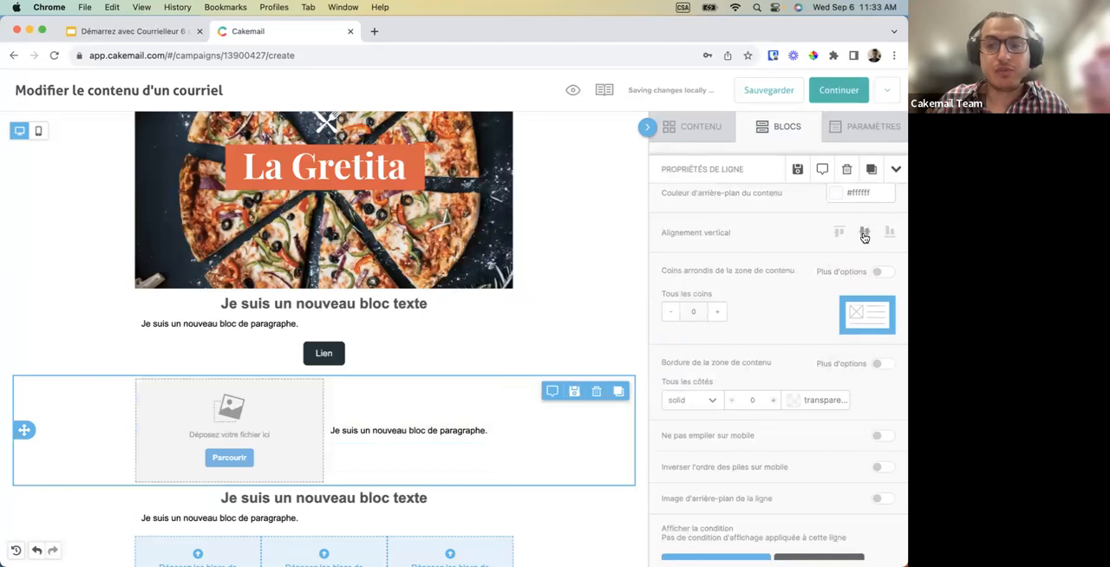
click(838, 232)
click(863, 234)
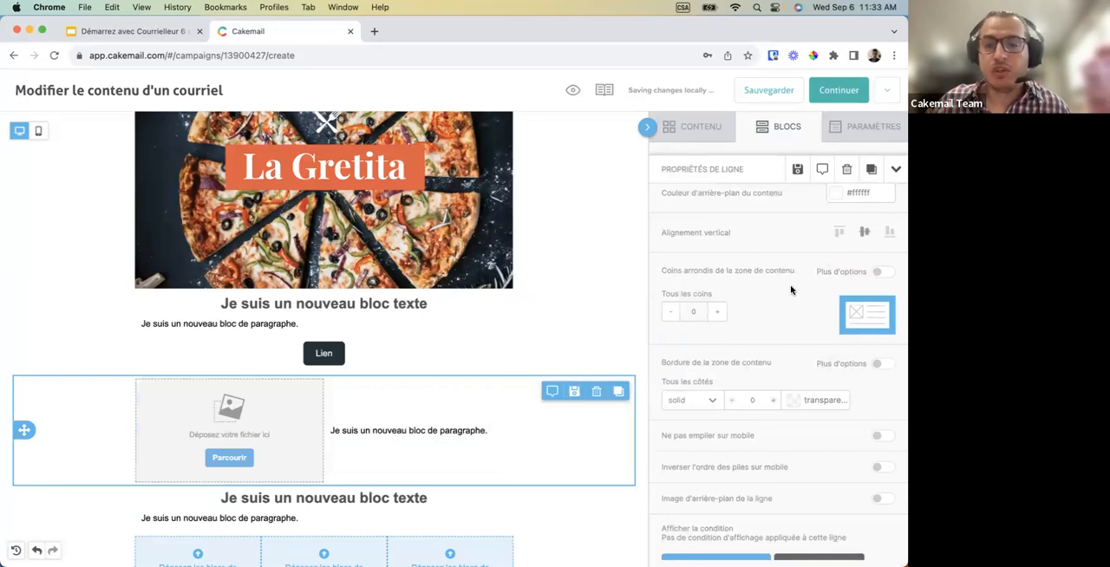
Set the content background colour of the image-and-paragraph row to red #cf2828.
scroll(791, 289, down, 3)
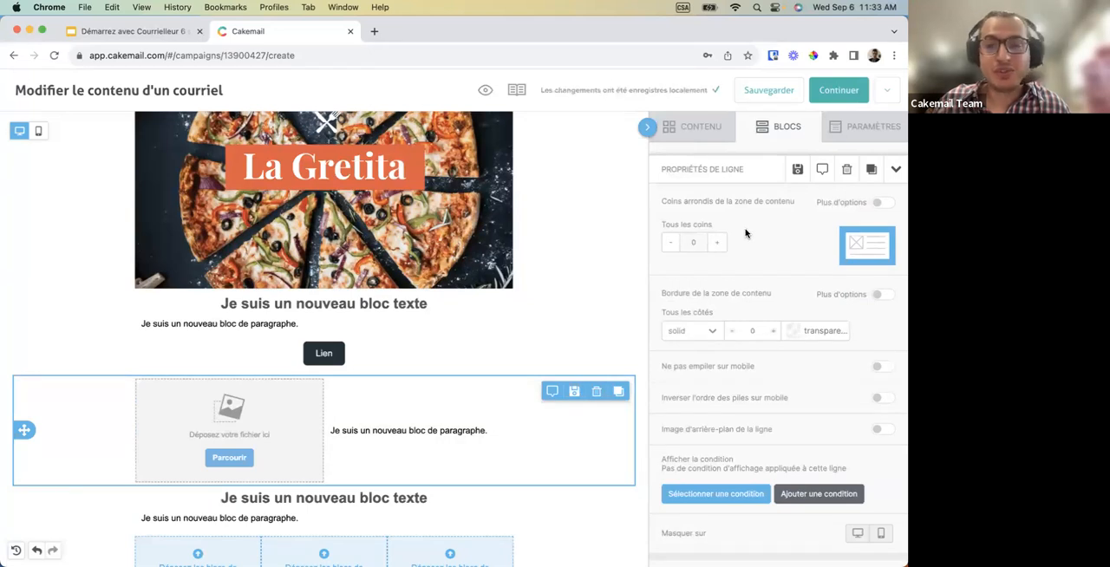
scroll(741, 218, up, 3)
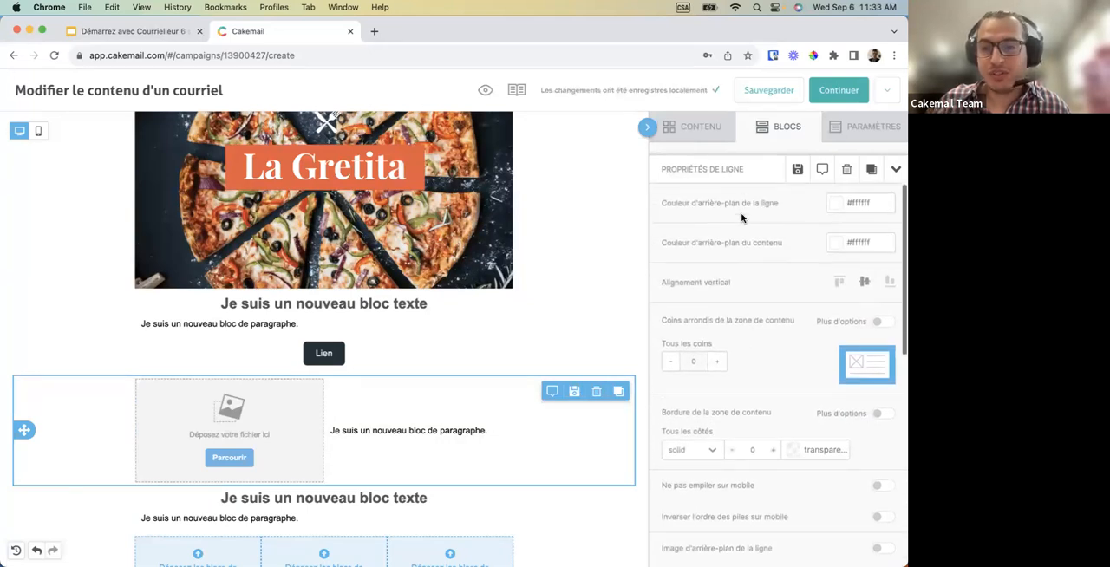
click(833, 208)
click(835, 246)
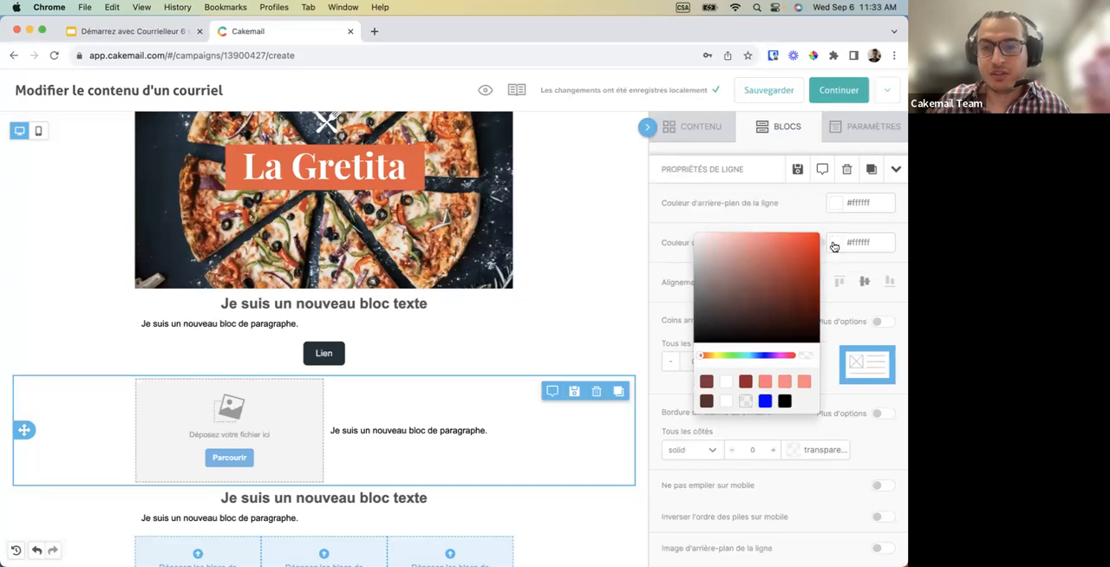
click(780, 261)
click(790, 254)
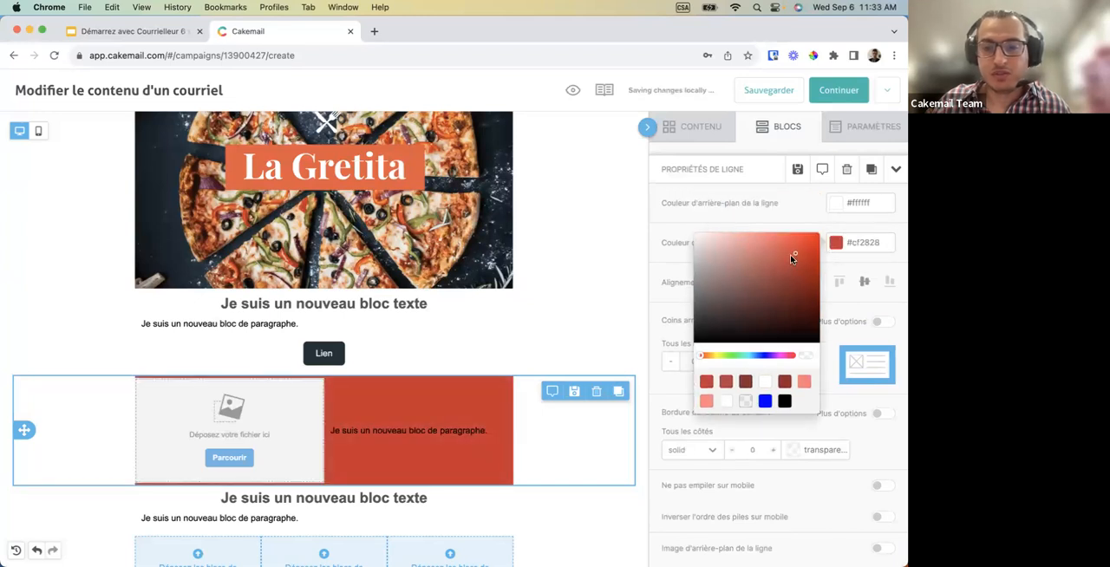
click(854, 322)
Round all corners of the image-and-paragraph row's content area to 20.
click(881, 322)
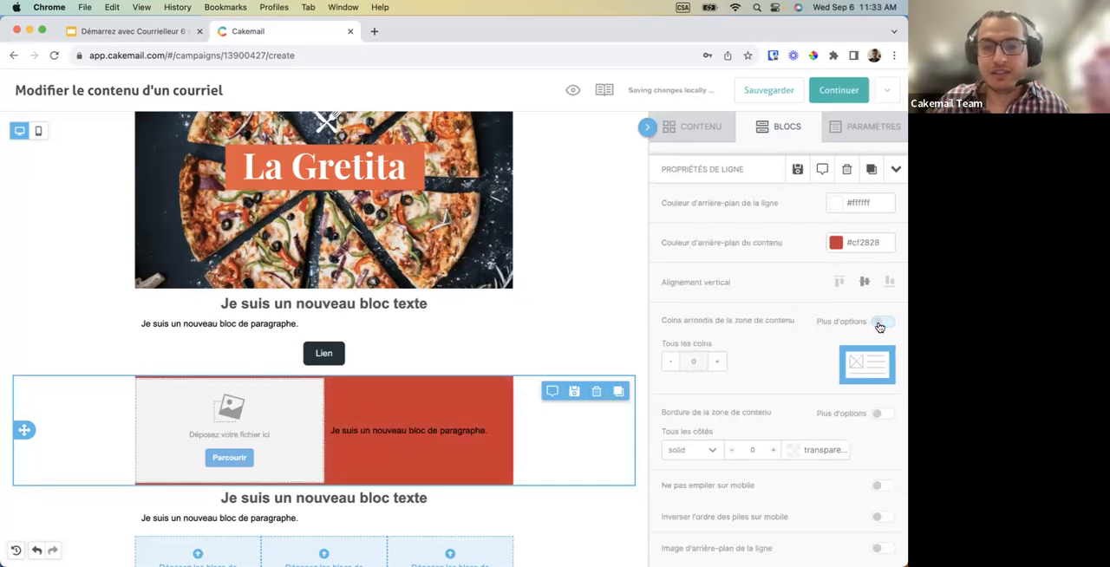
click(720, 364)
click(720, 364)
double_click(694, 362)
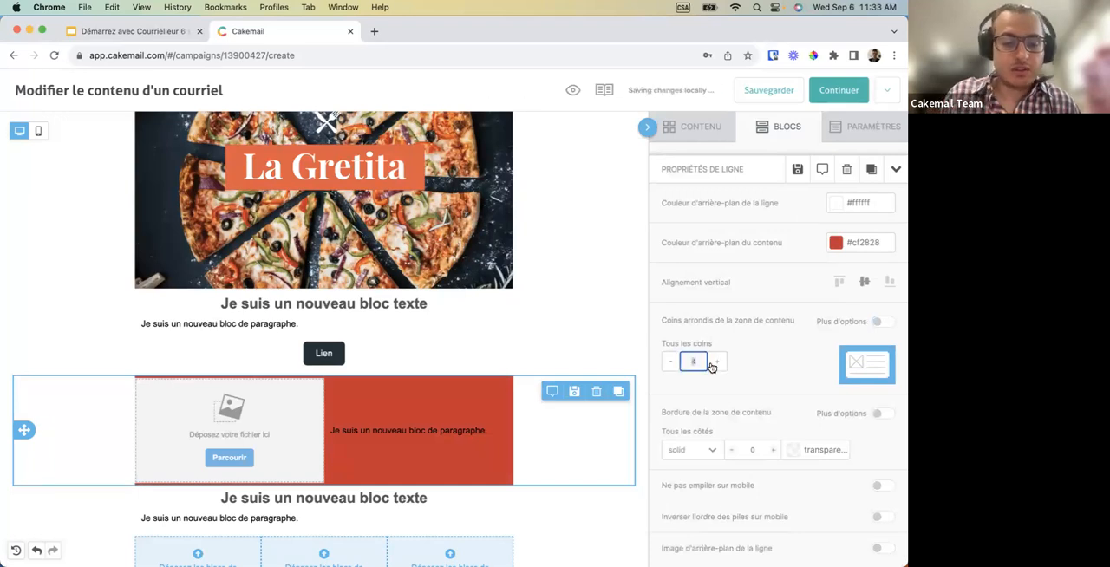
text(20)
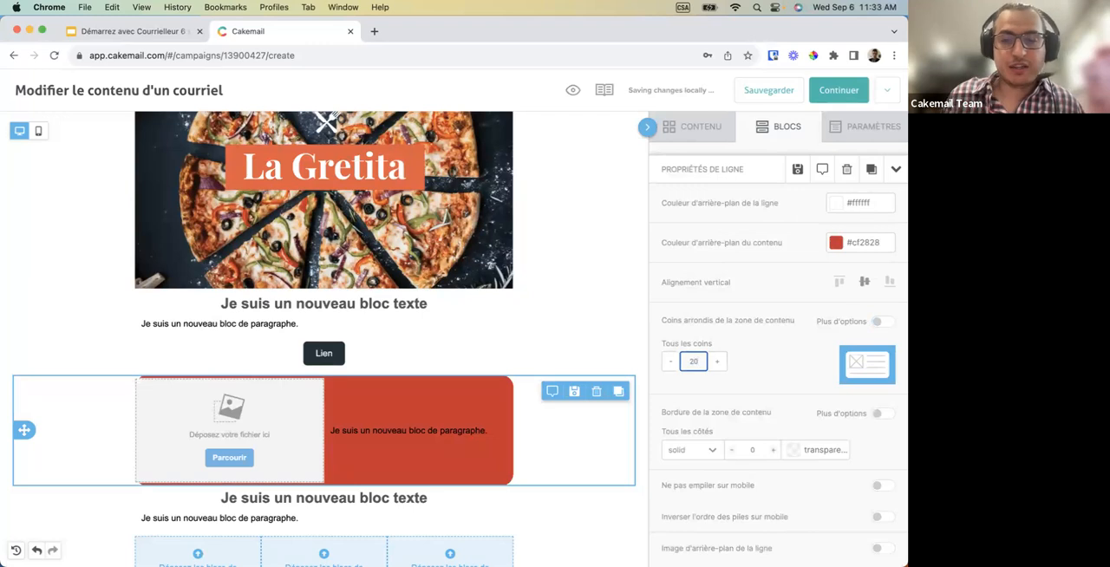
Set the rounding of all corners of the image-and-paragraph row's content area to 0.
click(752, 362)
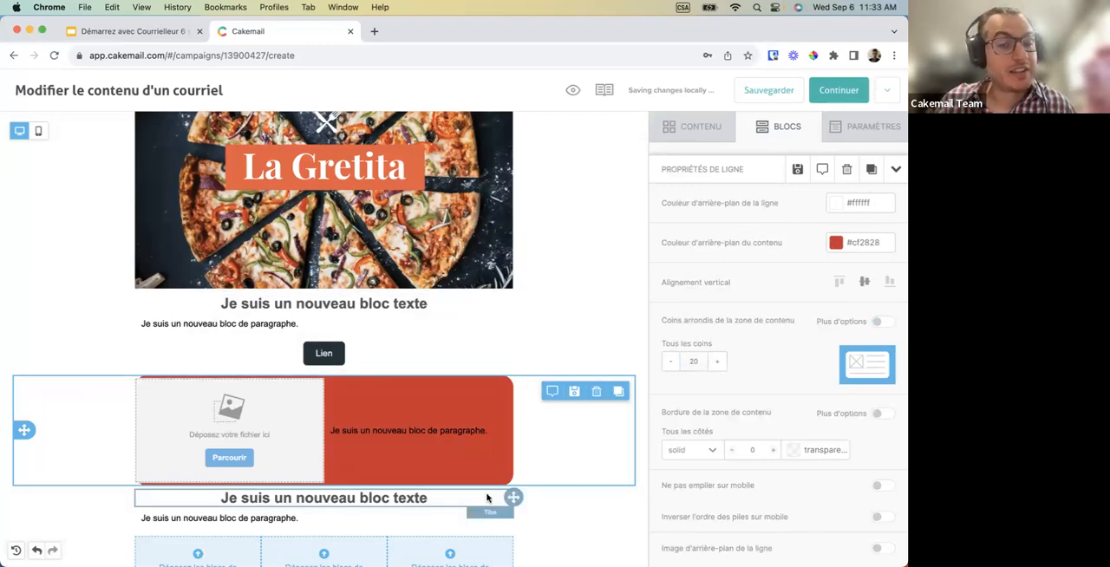
click(692, 362)
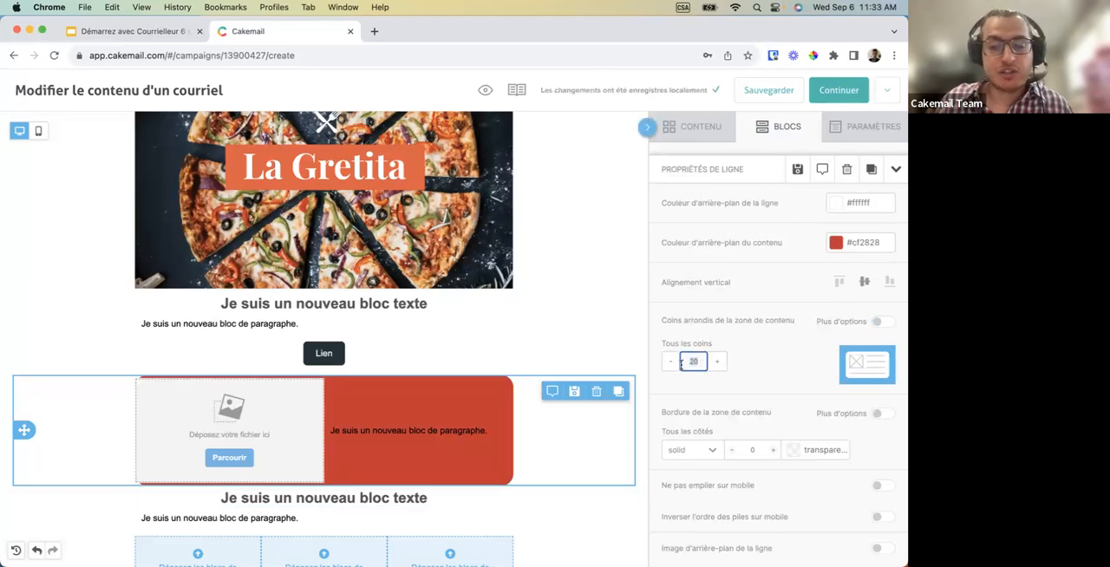
text(0)
click(748, 373)
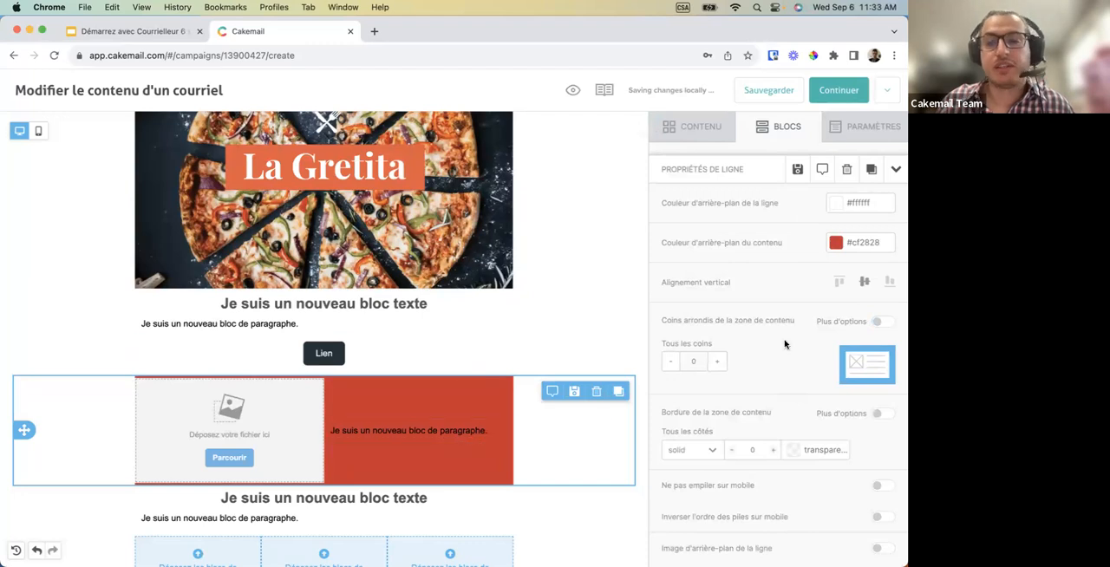
Set the content background colour of the image-and-paragraph row to white #ffffff.
click(835, 242)
drag(776, 273, 669, 223)
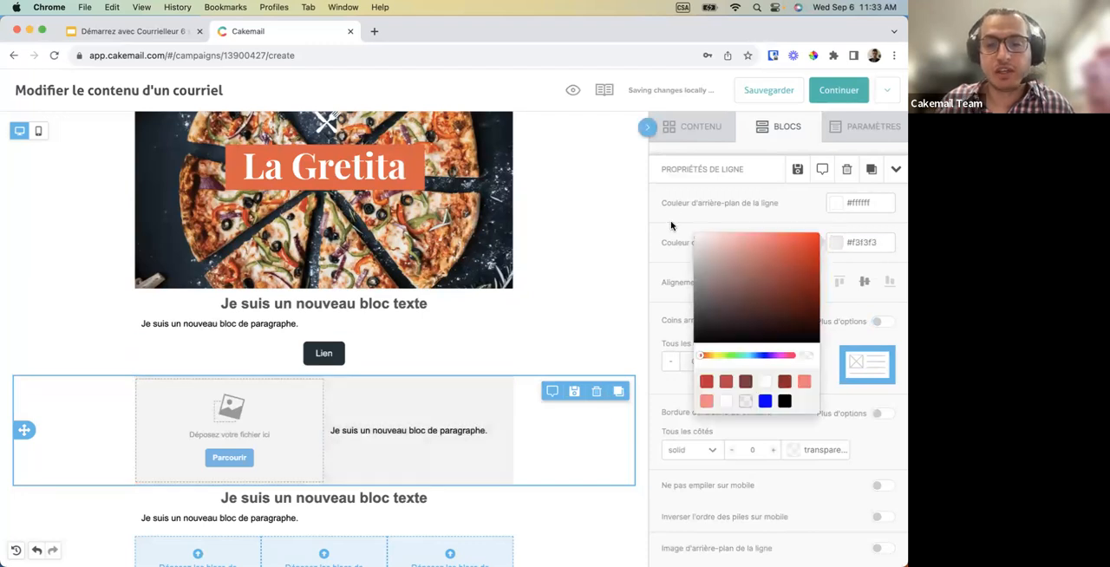
click(669, 384)
Set the colour of the solid border around the image-and-paragraph row's content area to red #FF0000.
scroll(699, 466, down, 3)
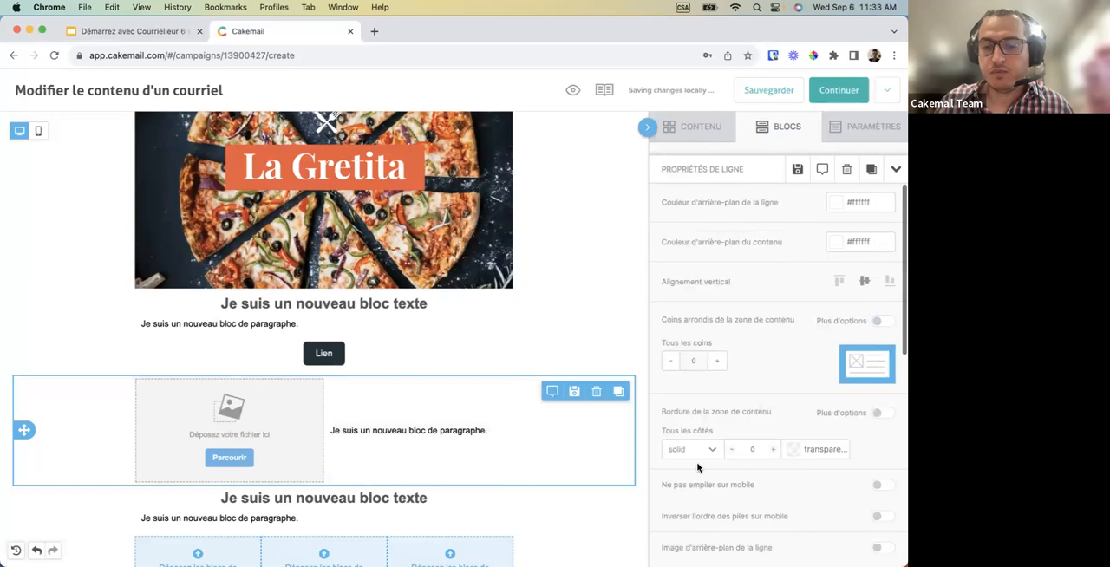
scroll(736, 307, down, 1)
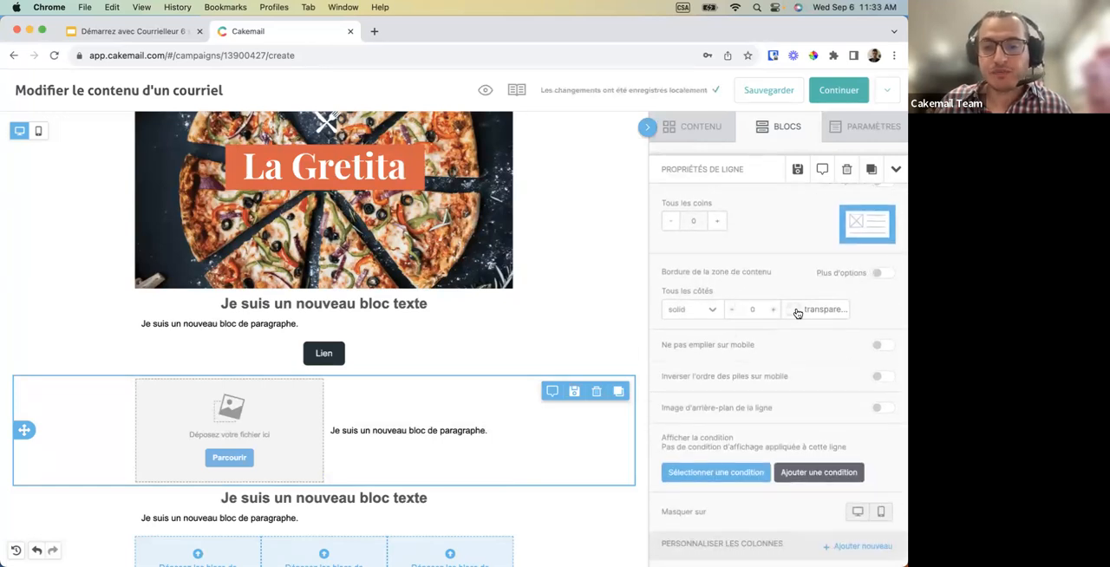
click(794, 309)
click(741, 247)
drag(755, 225, 773, 211)
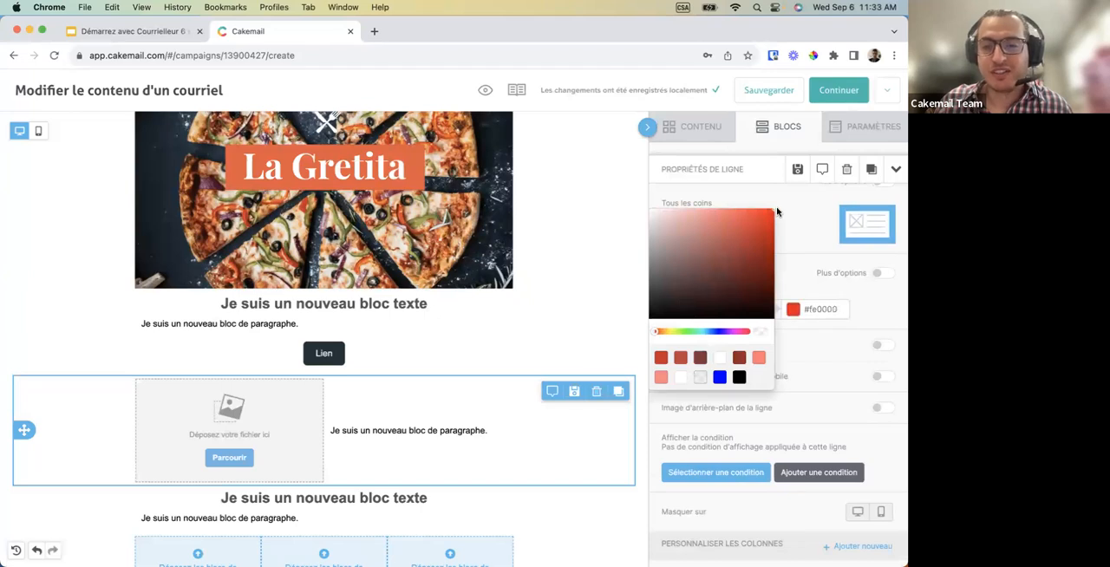
click(803, 279)
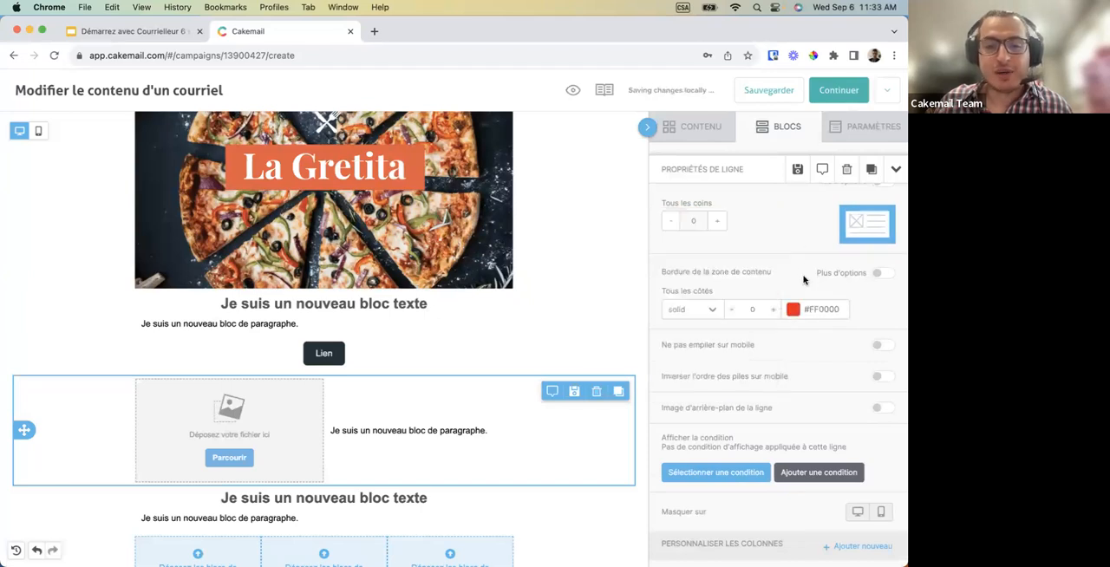
Increase the border thickness on all sides of the image-and-paragraph row's content area to 6.
click(772, 309)
click(773, 309)
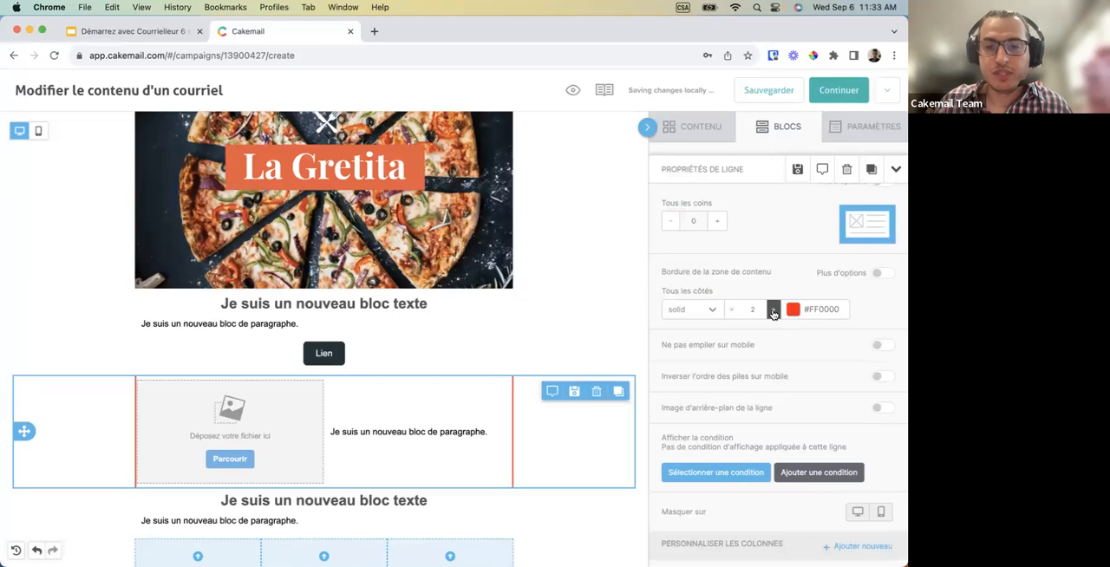
click(773, 309)
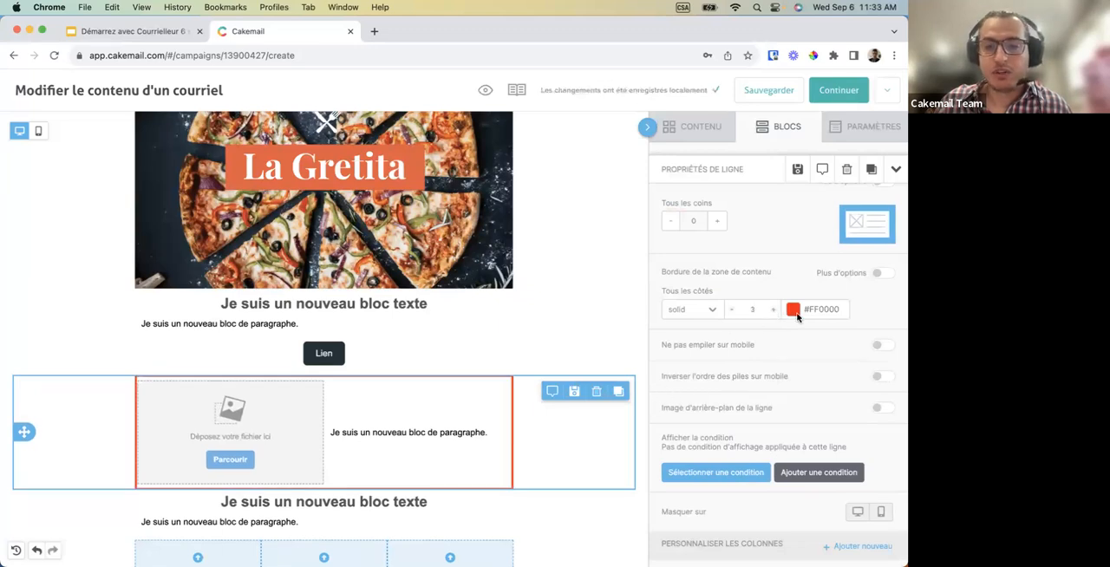
click(773, 309)
click(773, 309)
click(772, 309)
scroll(512, 356, down, 2)
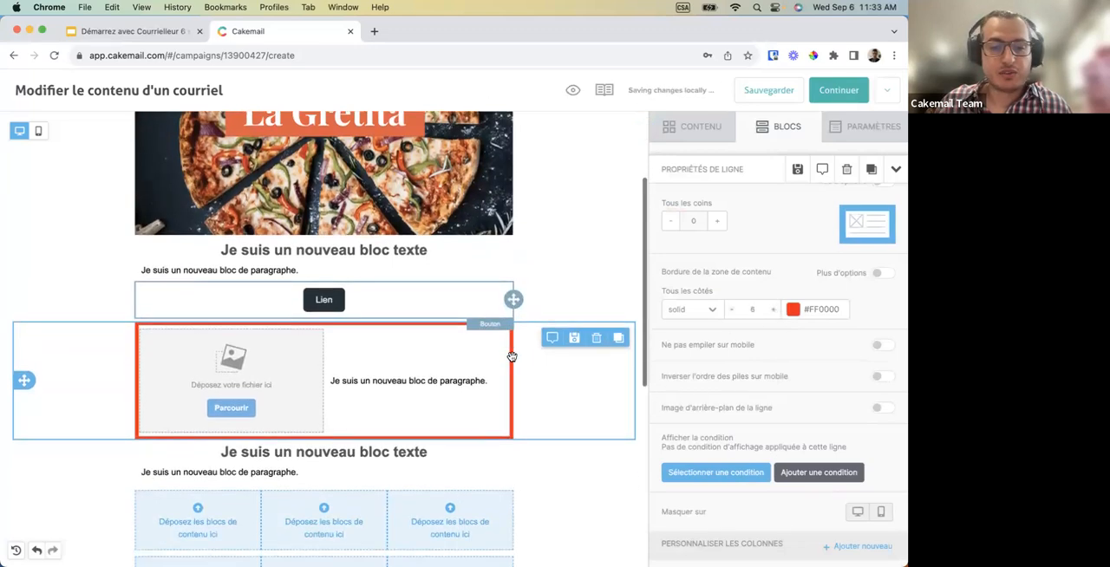
scroll(511, 357, down, 1)
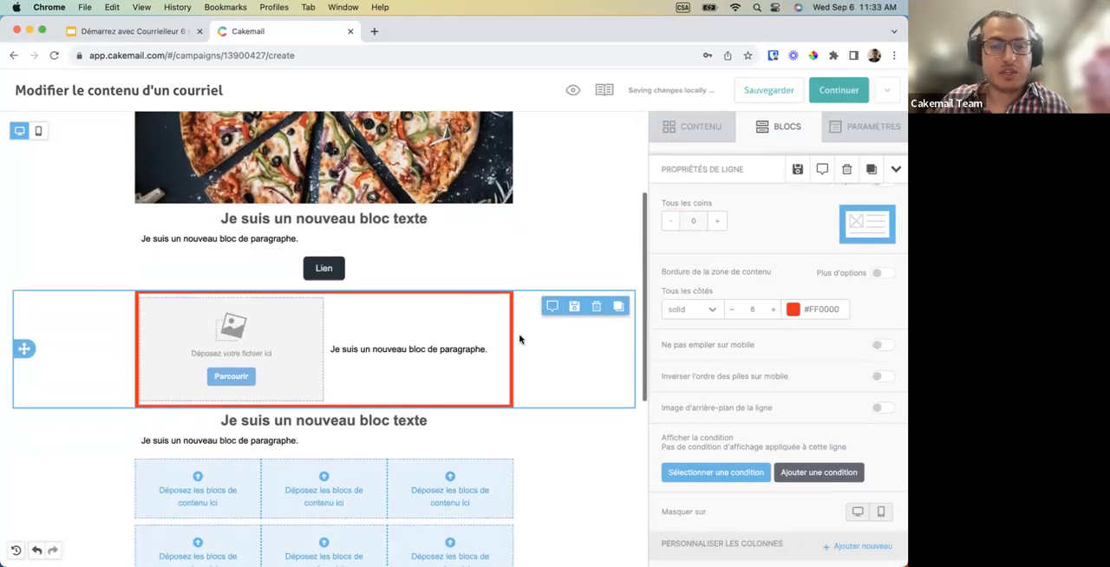
Set the border thickness on all sides of the image-and-paragraph row's content area to 1.
click(751, 309)
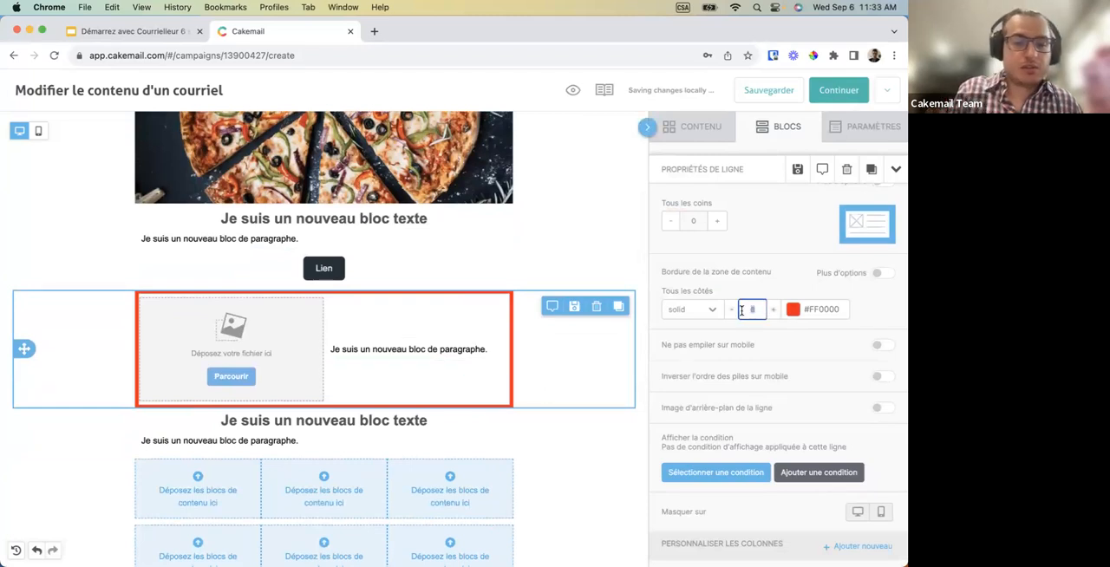
key(BackSpace)
text(1)
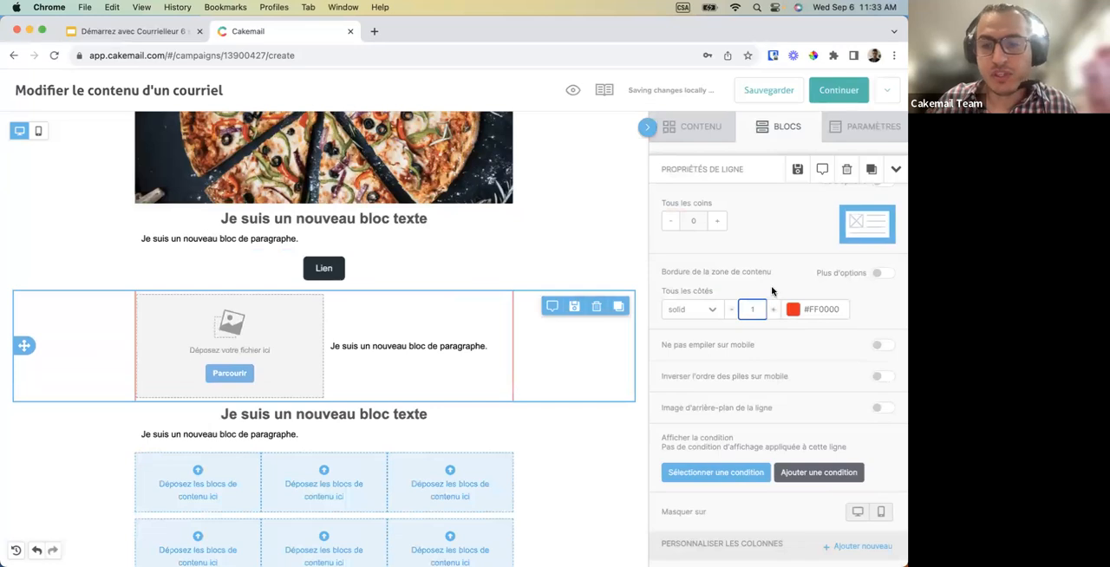
click(771, 287)
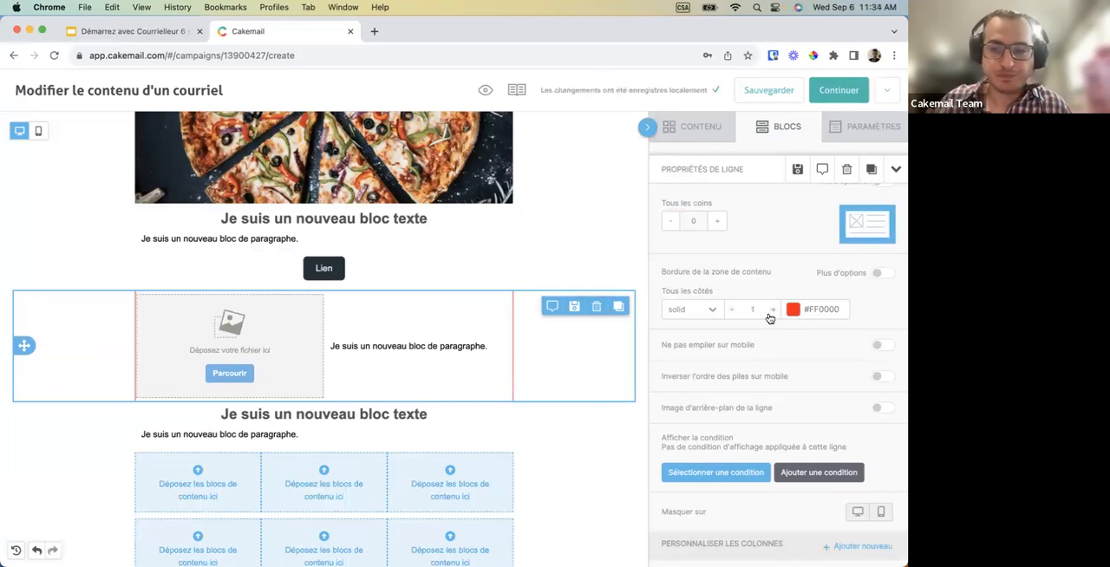
scroll(766, 319, down, 2)
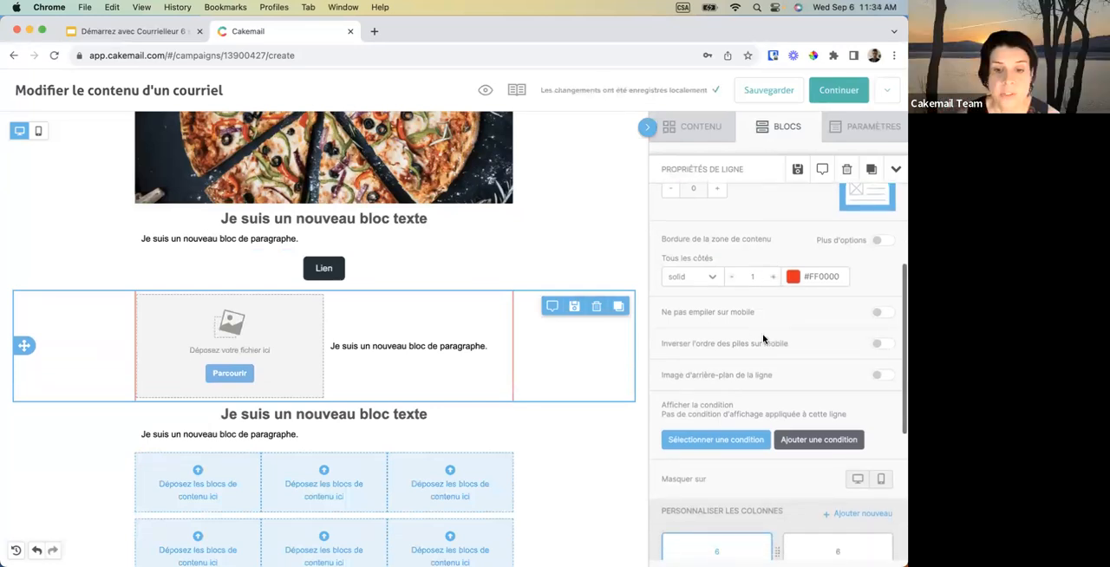
scroll(763, 339, down, 1)
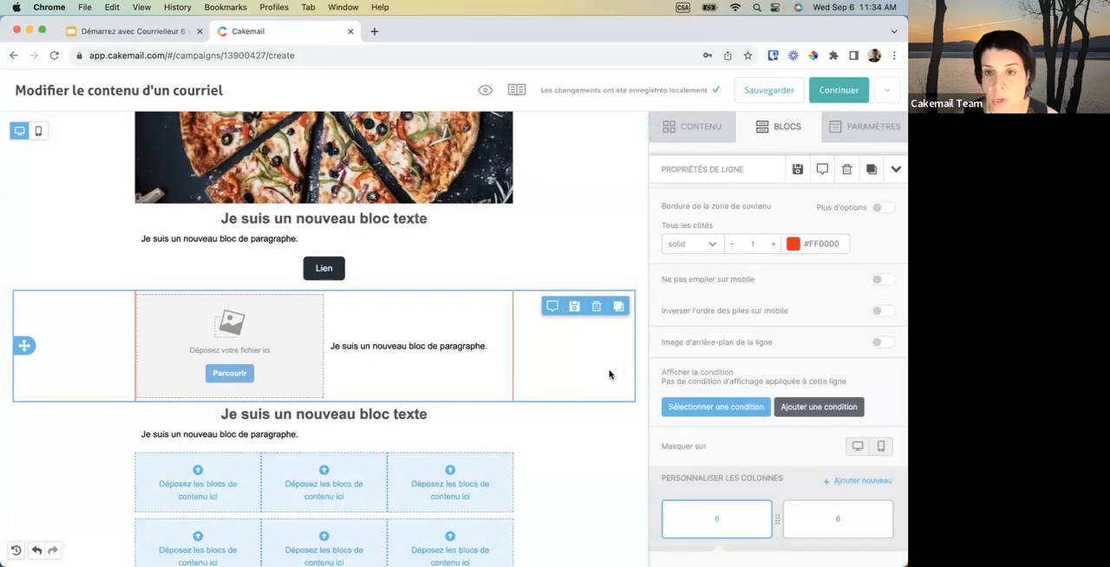
scroll(568, 460, down, 5)
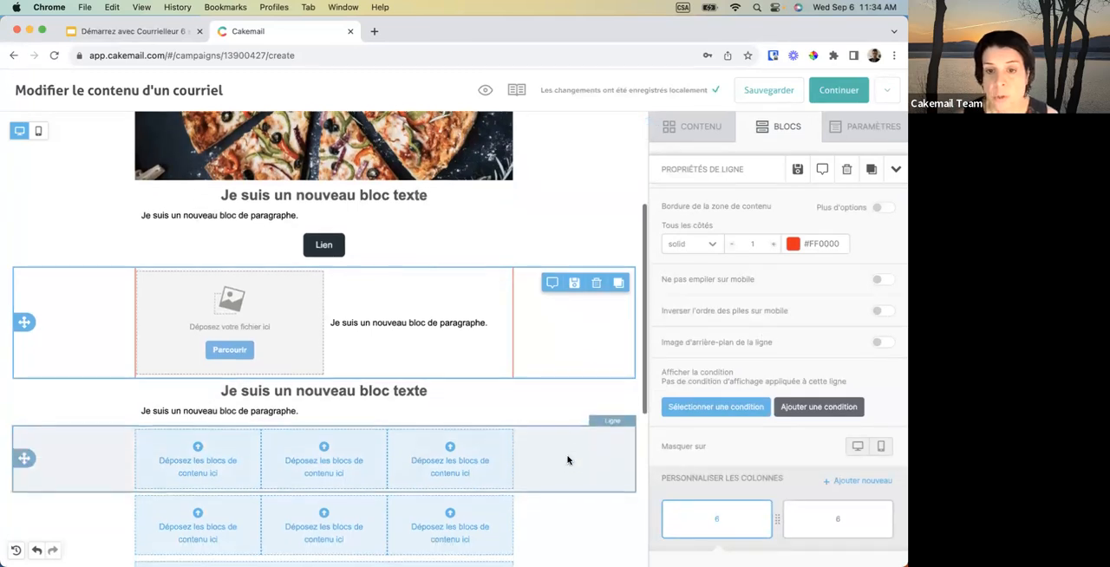
scroll(568, 459, up, 1)
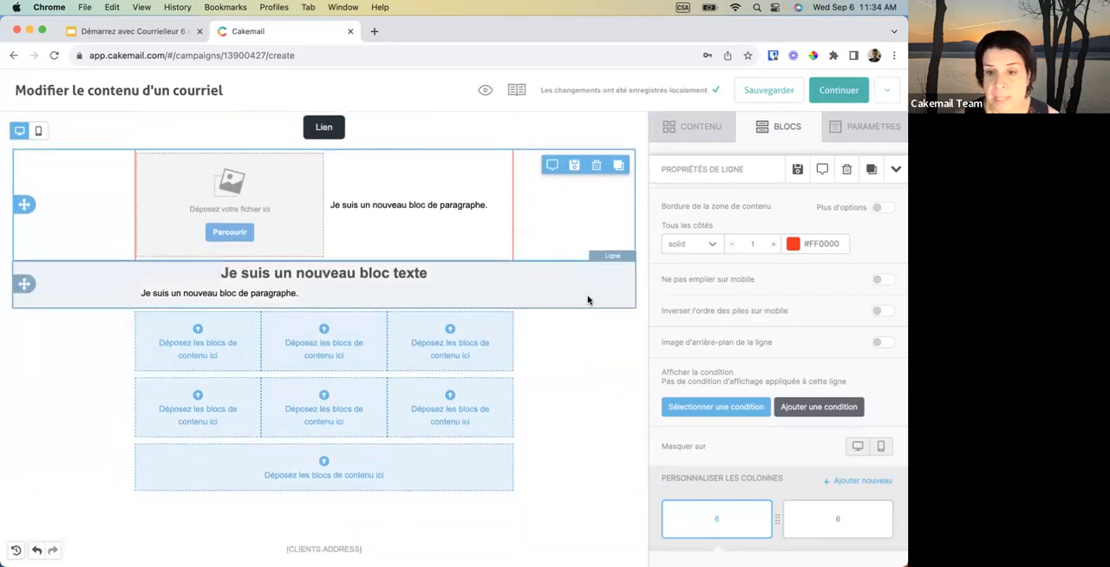
scroll(588, 300, up, 2)
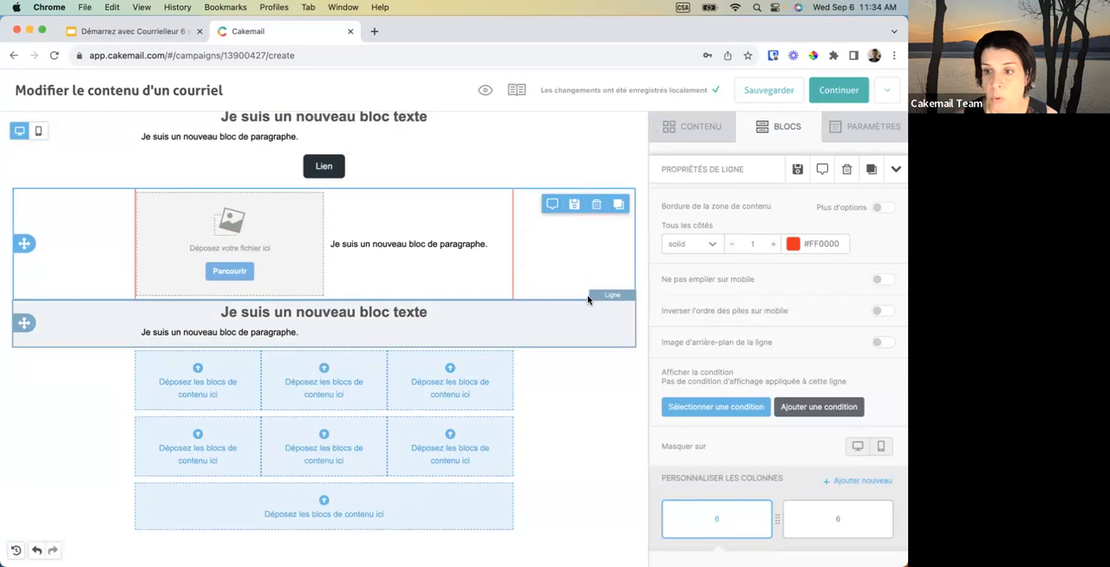
Start saving the image-and-paragraph row for reuse, with the name "Test" and the description "2 colonnes".
scroll(591, 368, down, 2)
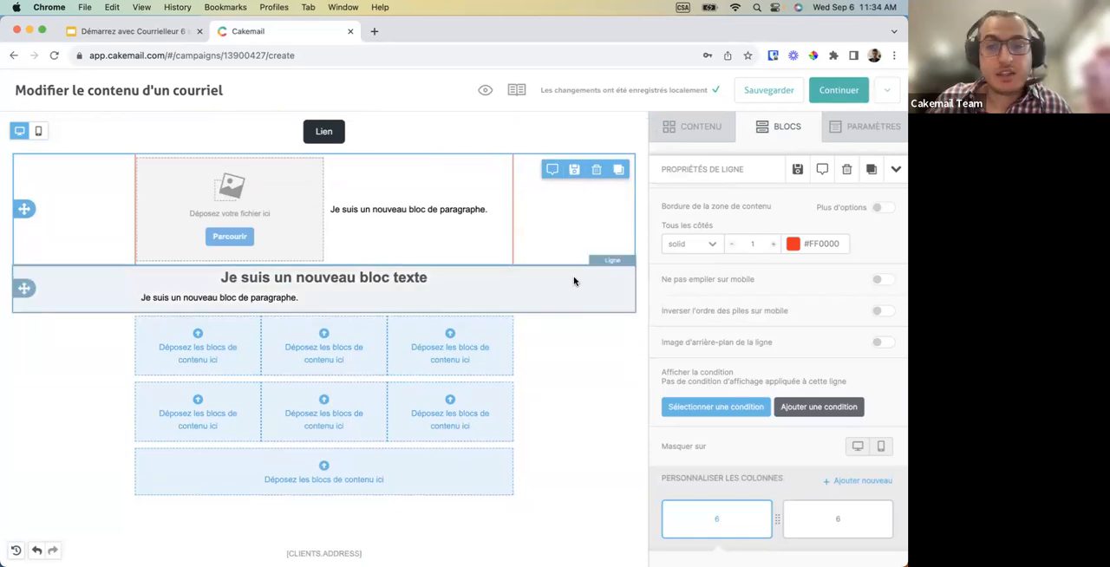
click(572, 171)
click(487, 248)
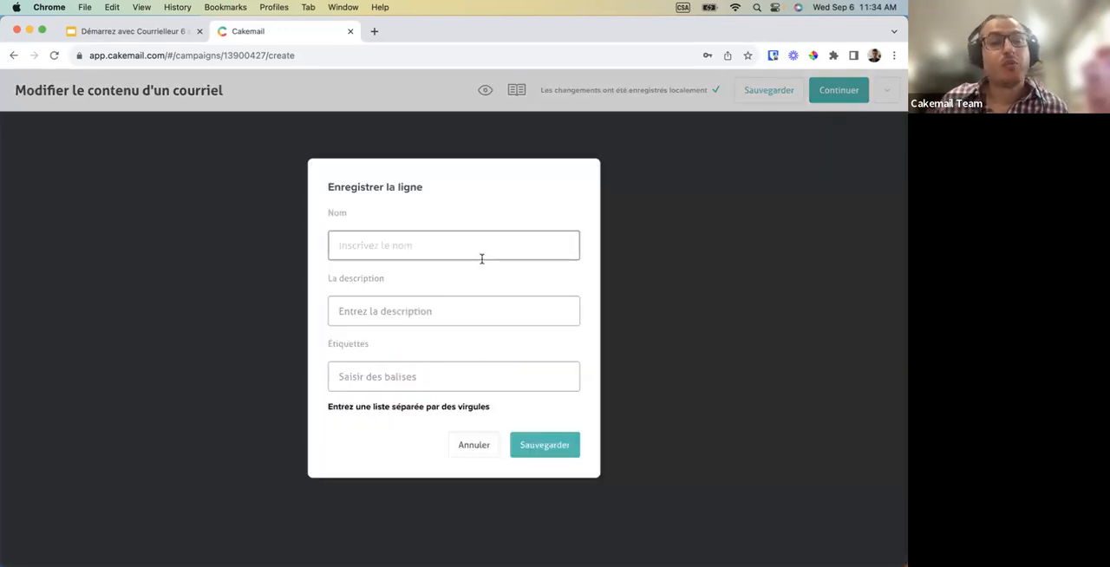
text(Test)
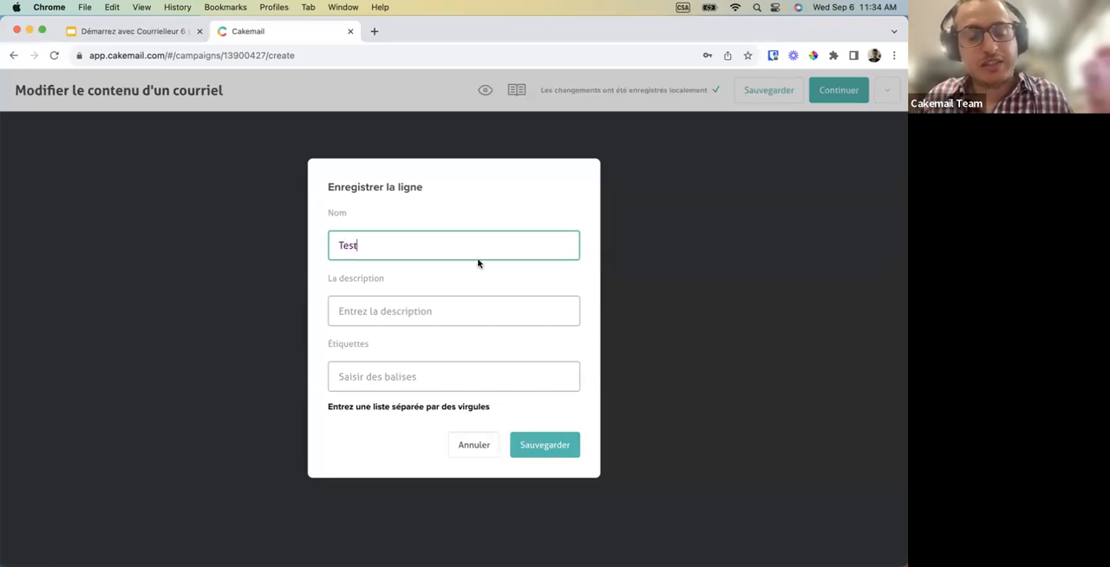
click(422, 312)
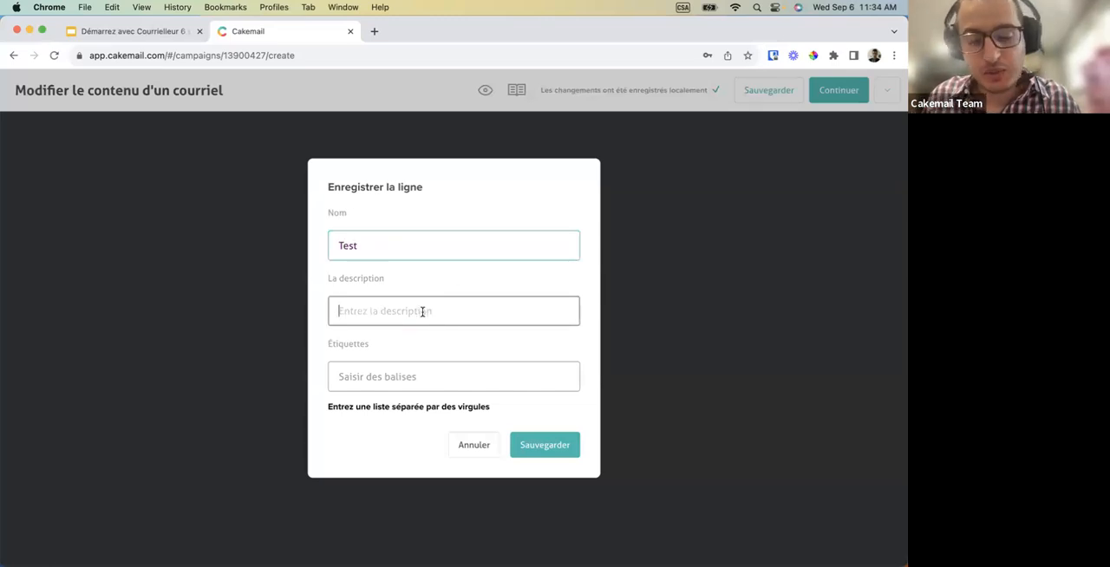
text(@ colon)
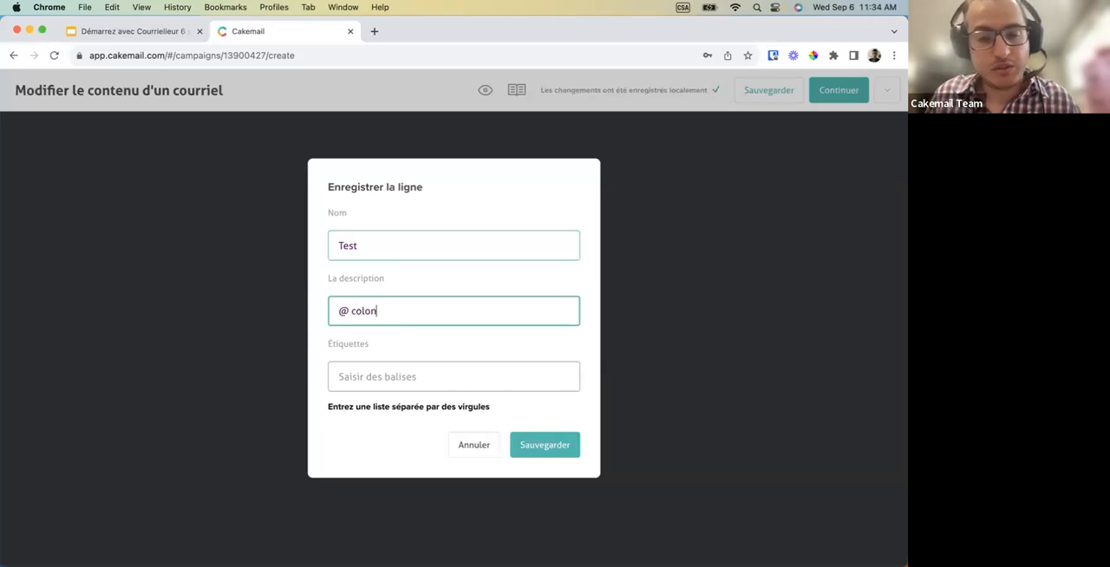
text(nes)
click(332, 314)
key(Delete)
text(2)
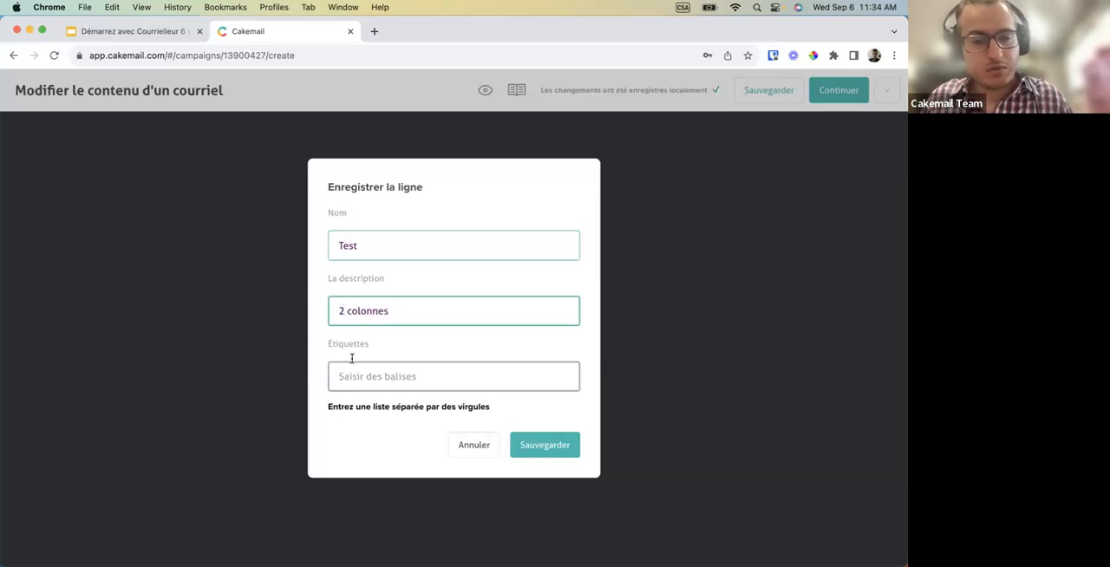
Copy the description "2 colonnes" as the saved row's tag and save the row.
triple_click(362, 314)
key(super+c)
click(355, 376)
key(super+v)
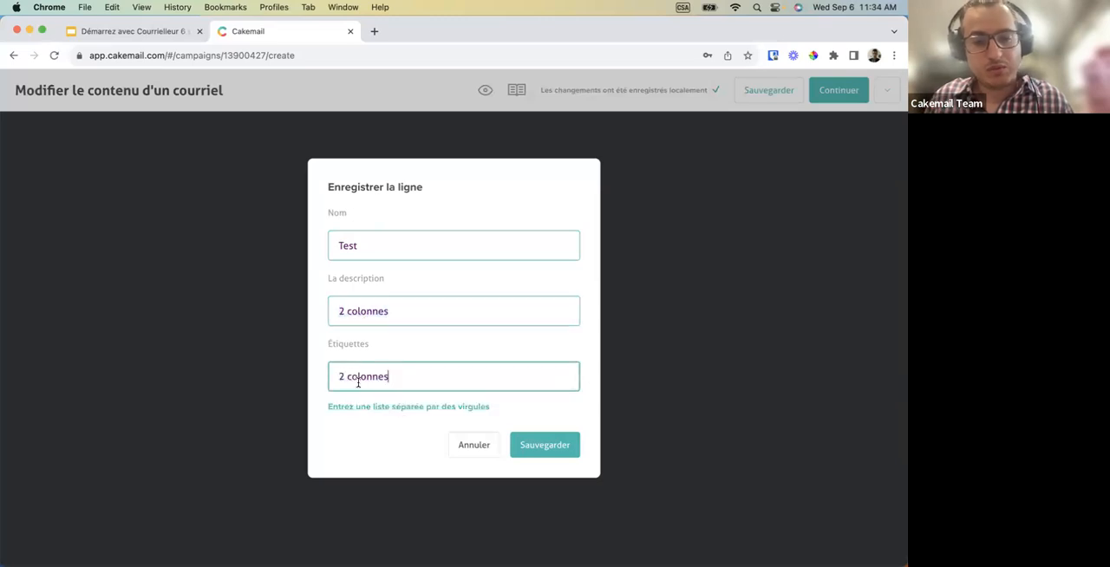
click(543, 440)
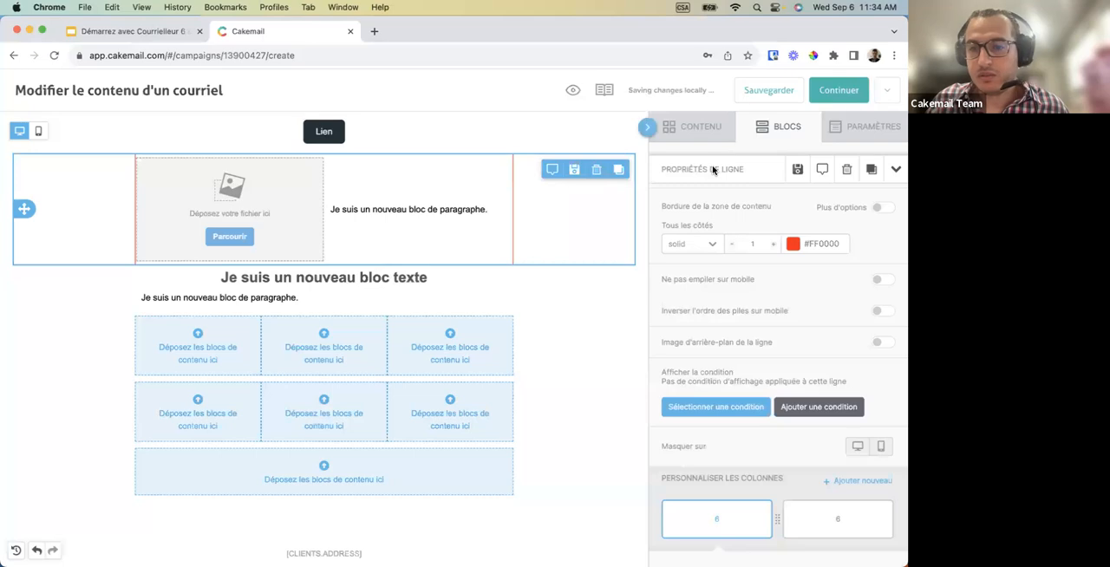
Insert the saved row "Test" from the saved rows directly below the image-and-paragraph row.
click(895, 170)
click(786, 172)
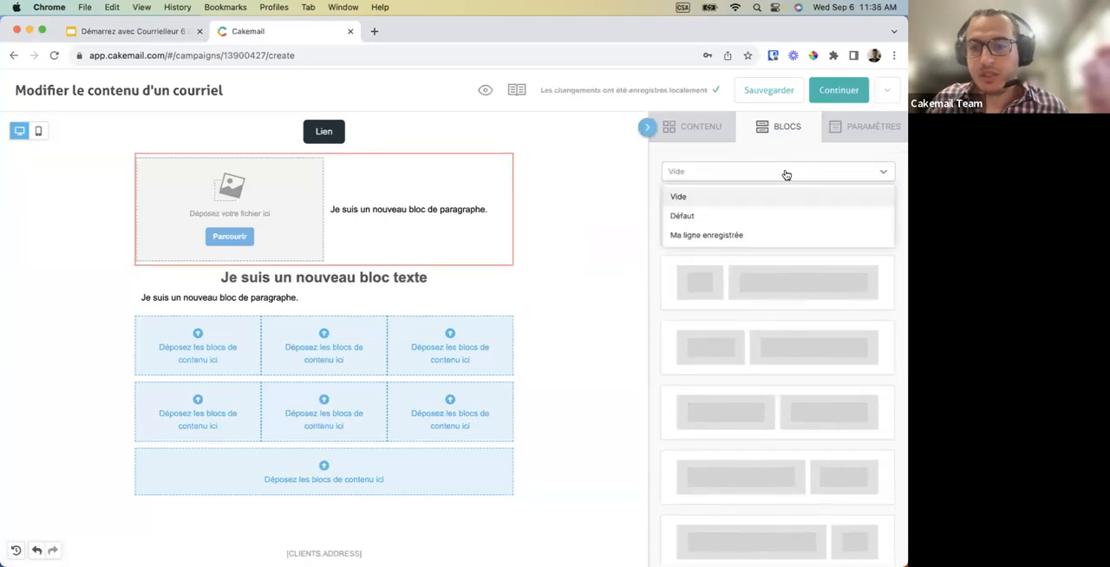
click(735, 235)
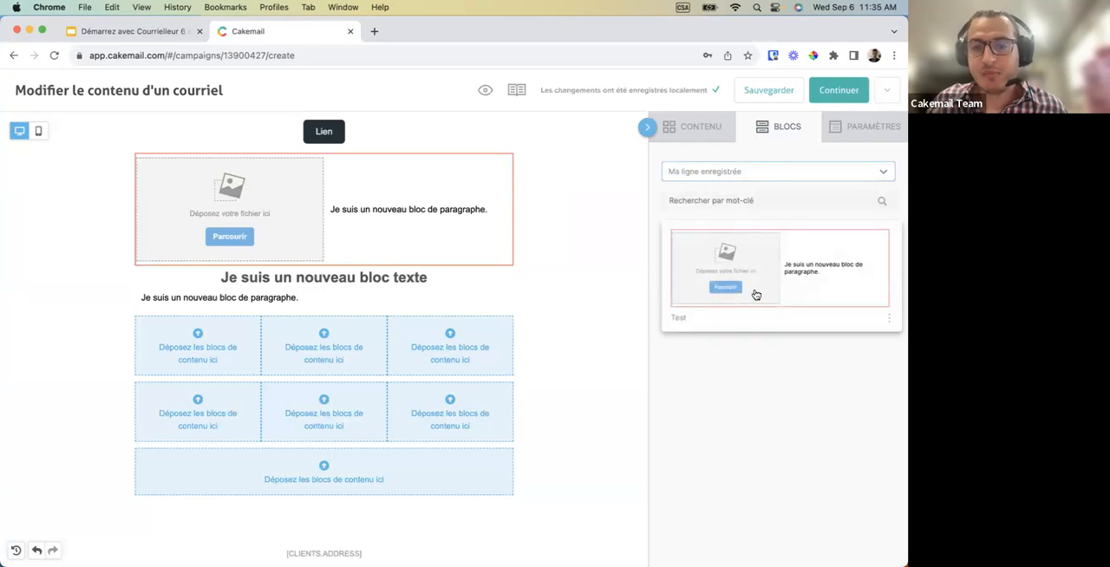
drag(783, 277, 493, 274)
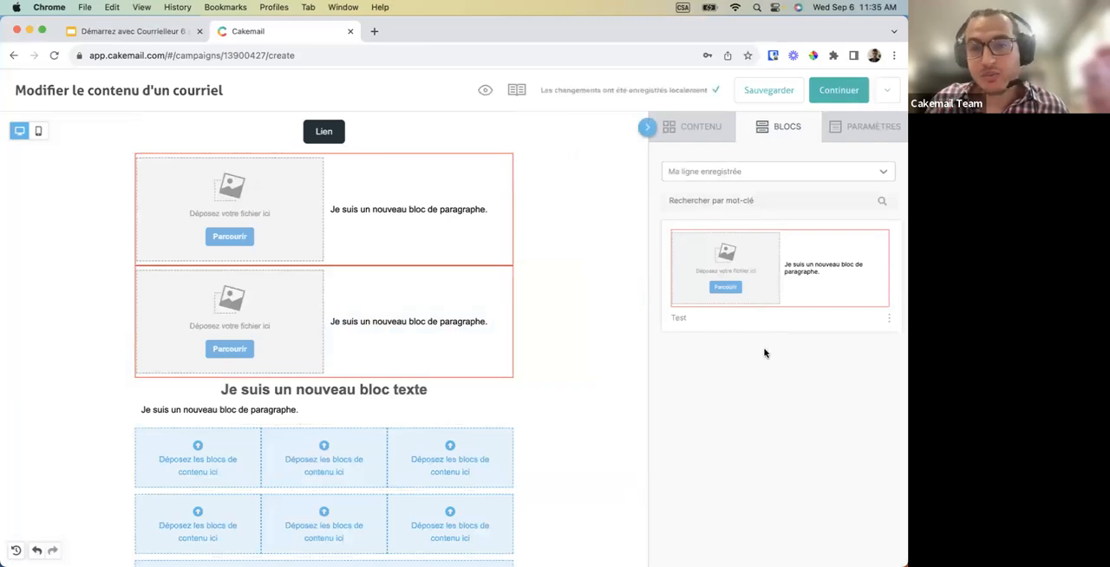
Delete the upper of the two identical image-and-paragraph rows and select the remaining one.
click(577, 208)
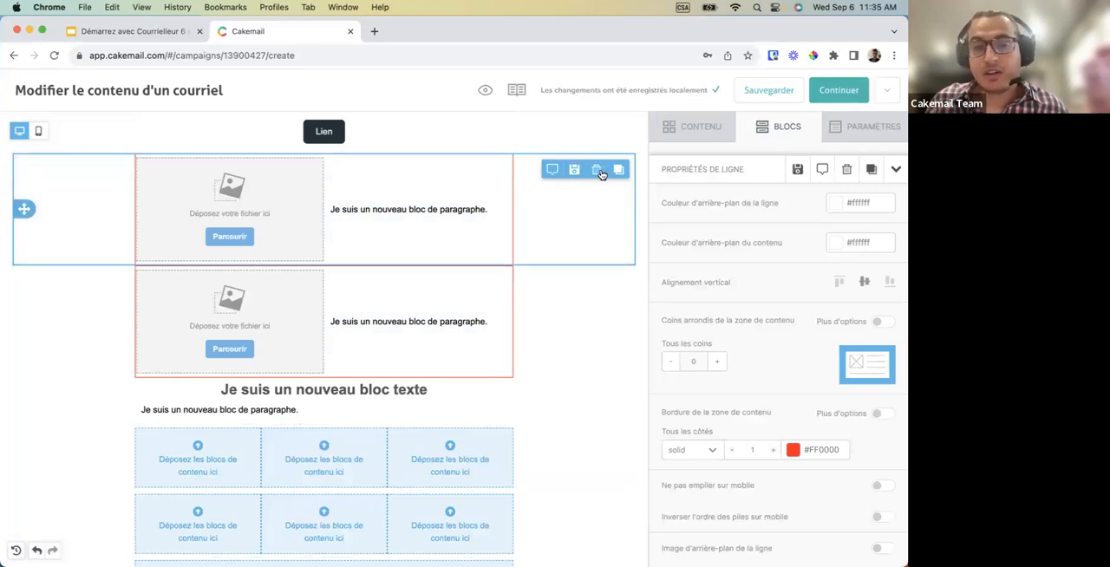
click(597, 170)
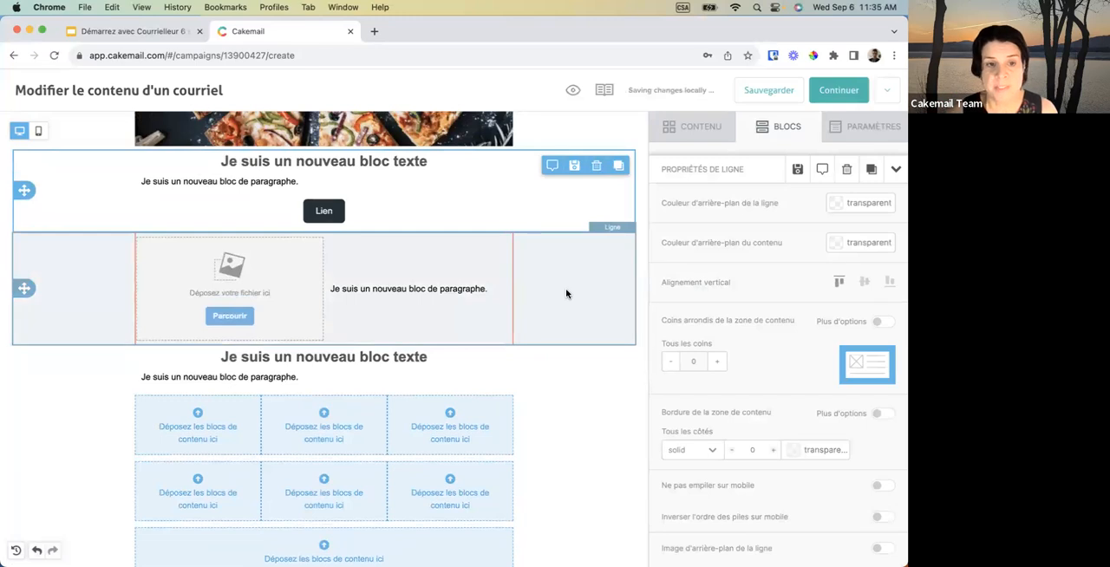
click(566, 294)
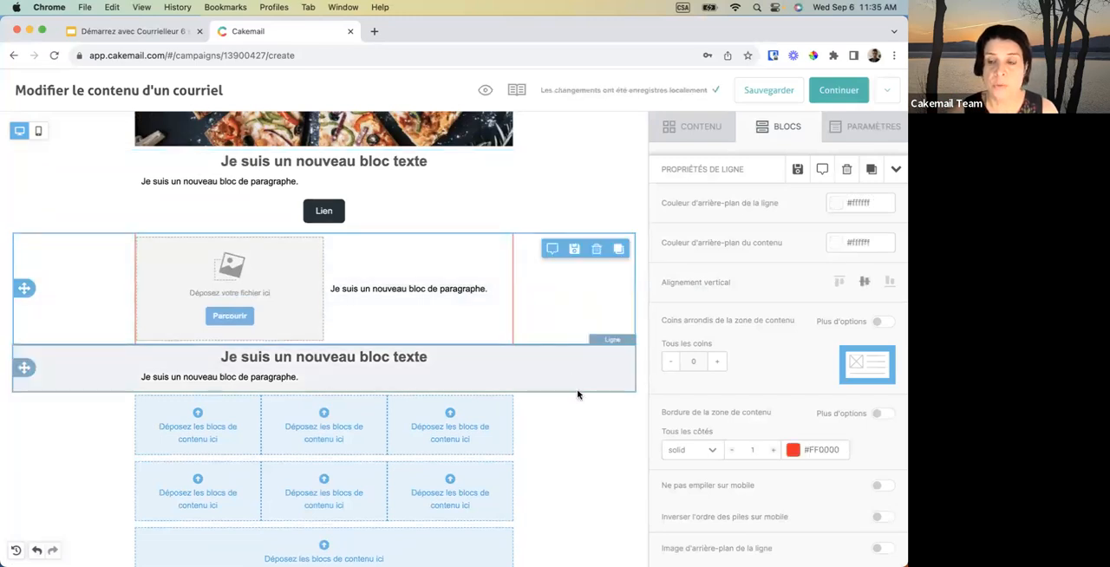
scroll(578, 397, down, 2)
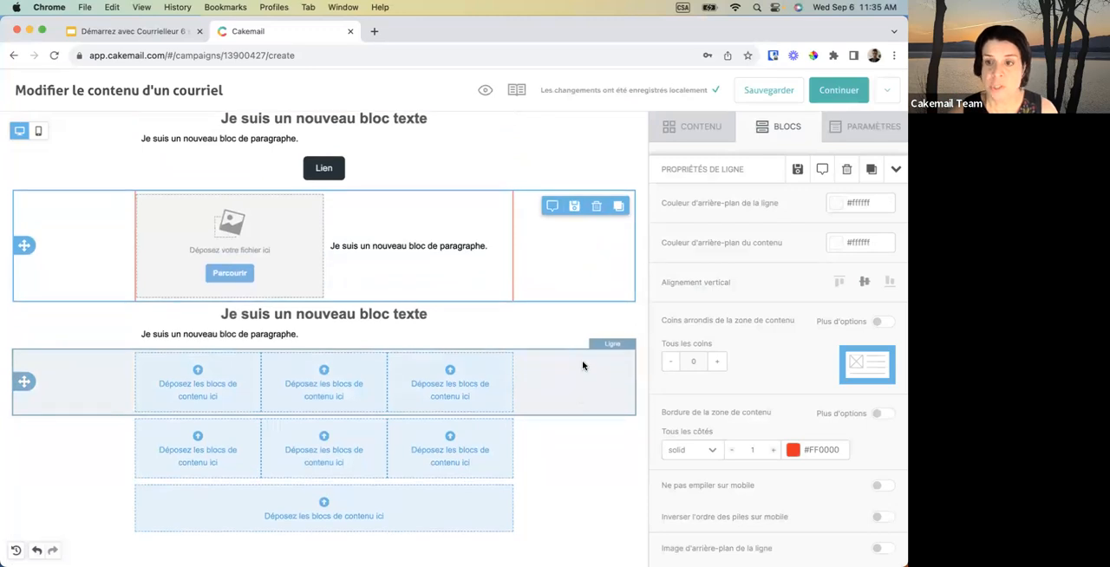
scroll(581, 328, down, 2)
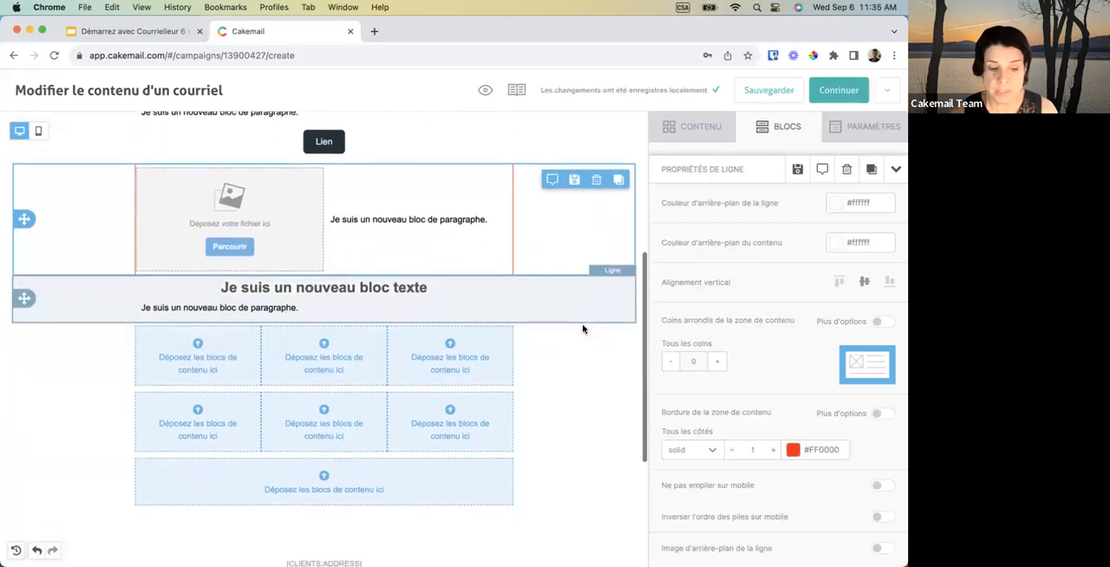
scroll(583, 329, down, 2)
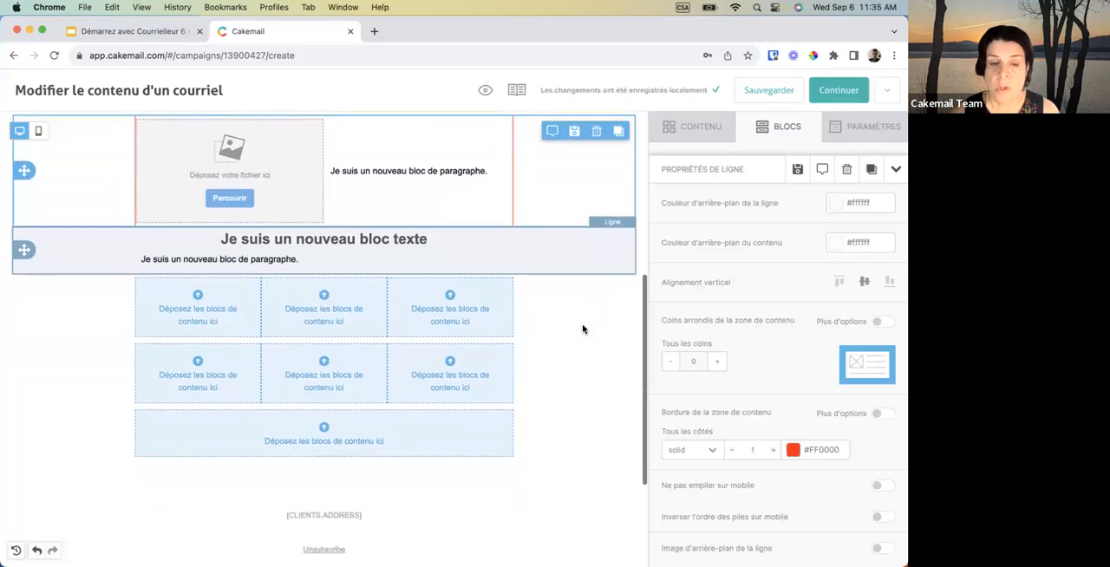
scroll(583, 328, up, 2)
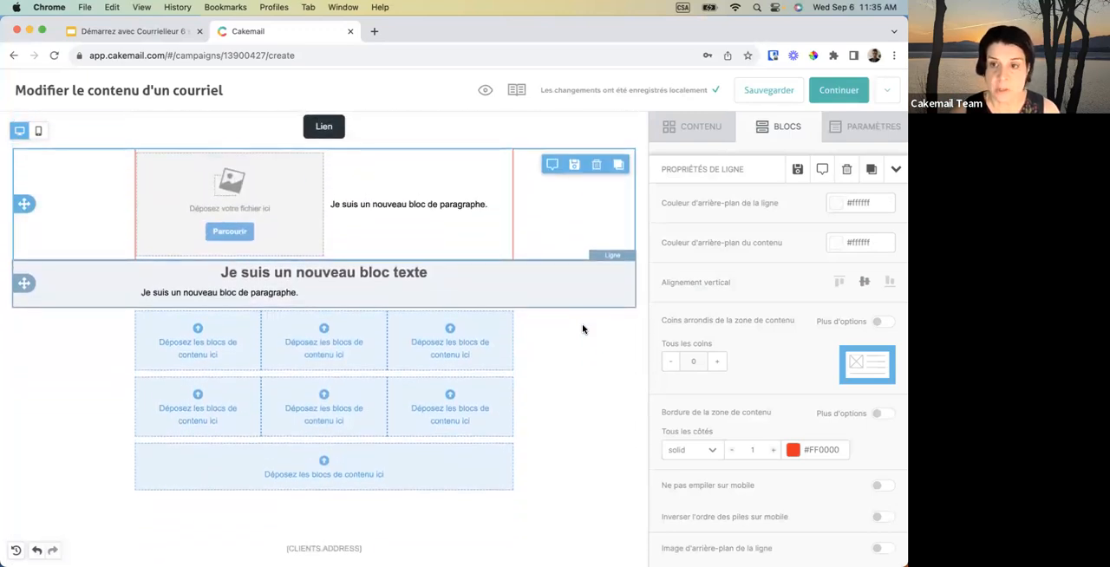
scroll(582, 328, up, 3)
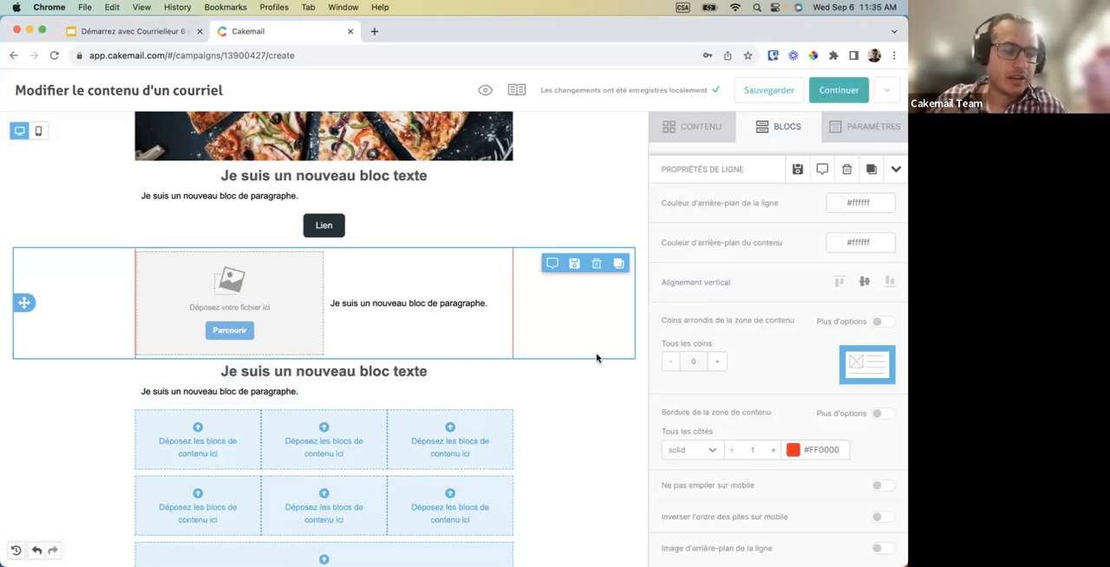
scroll(577, 251, up, 5)
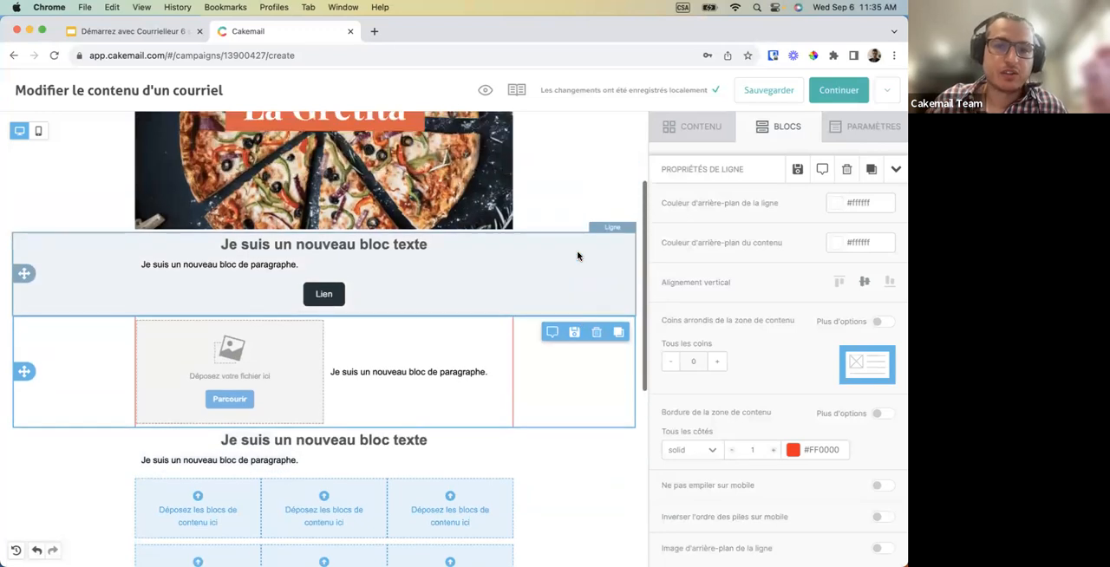
scroll(575, 226, down, 5)
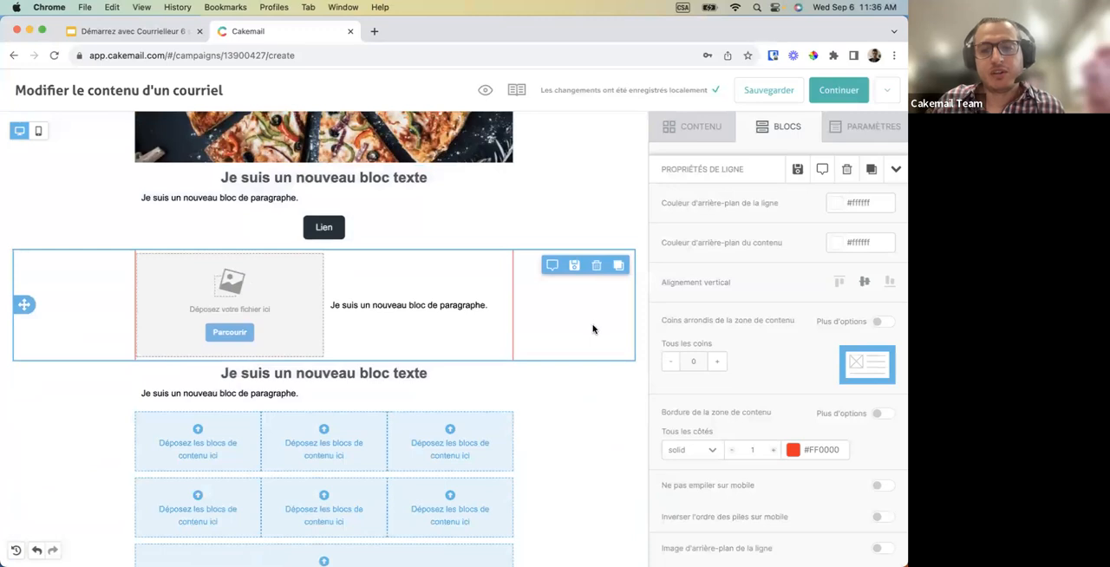
Apply the contact-language display condition "Anglais" to the selected image-and-paragraph row.
scroll(684, 365, down, 6)
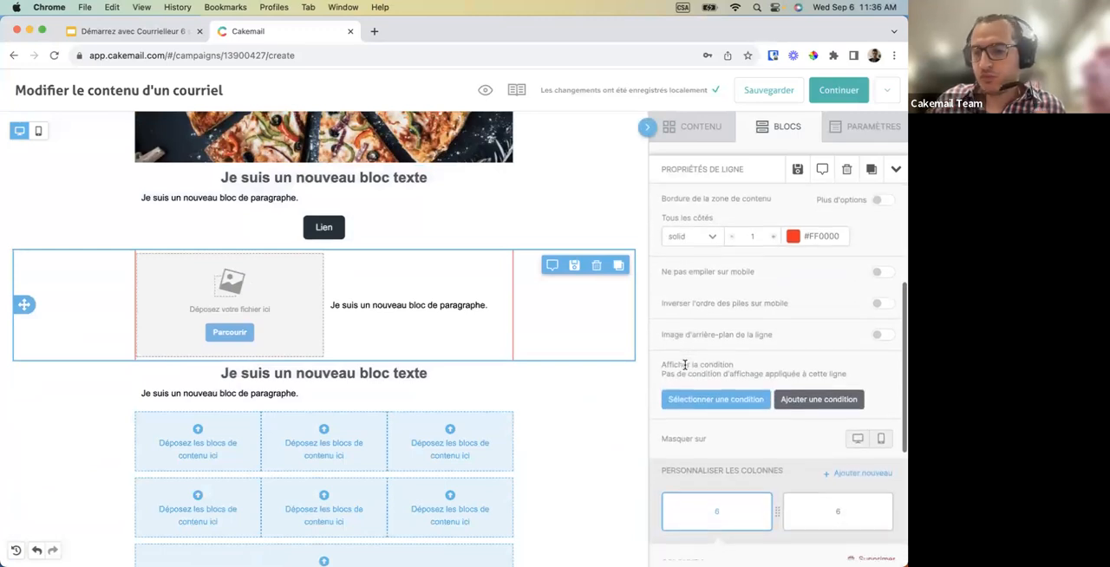
scroll(684, 365, down, 2)
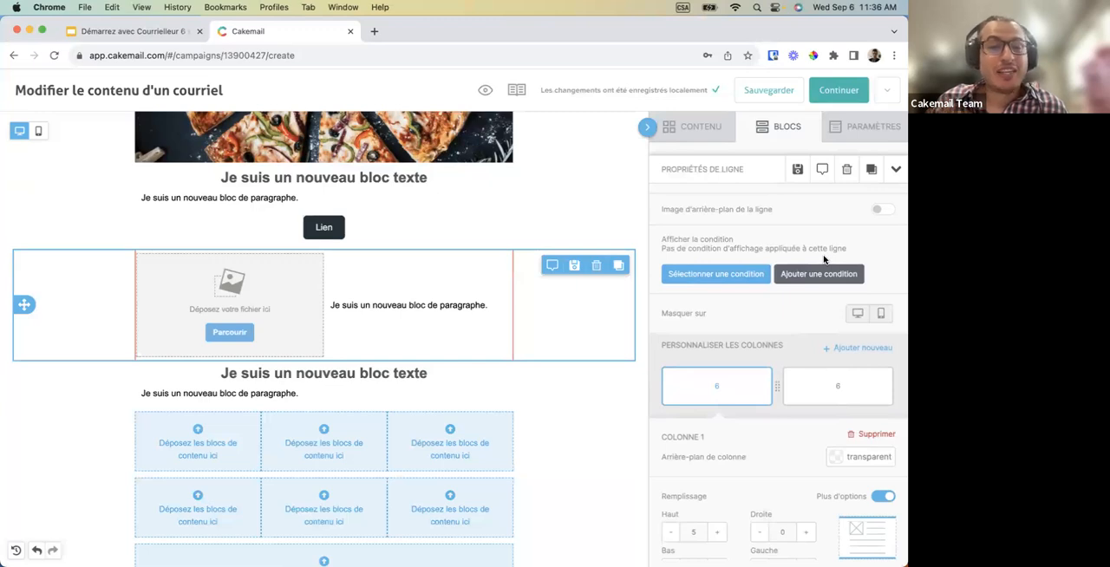
click(742, 275)
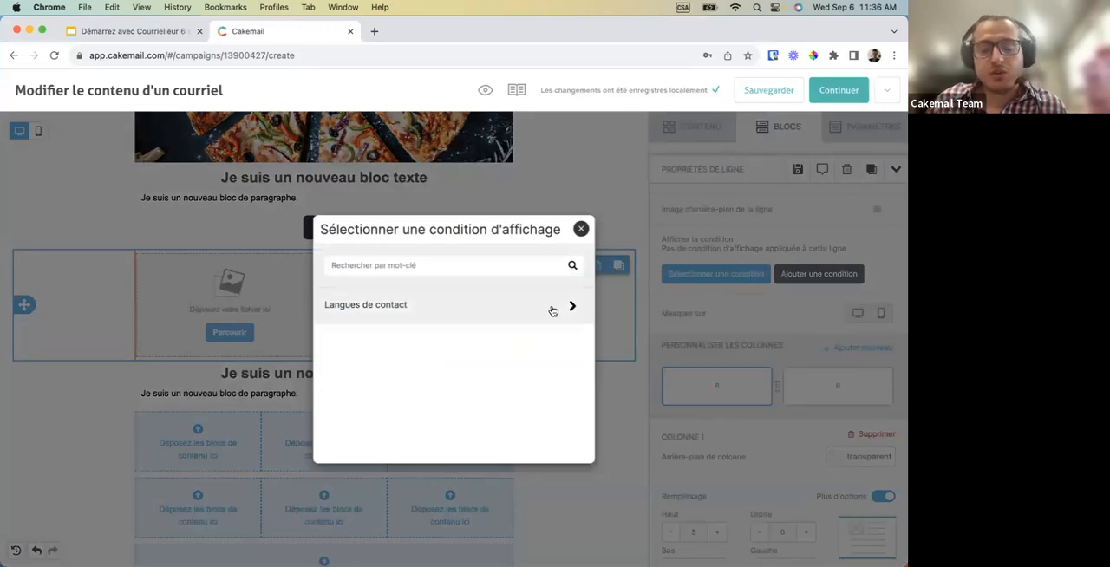
click(553, 310)
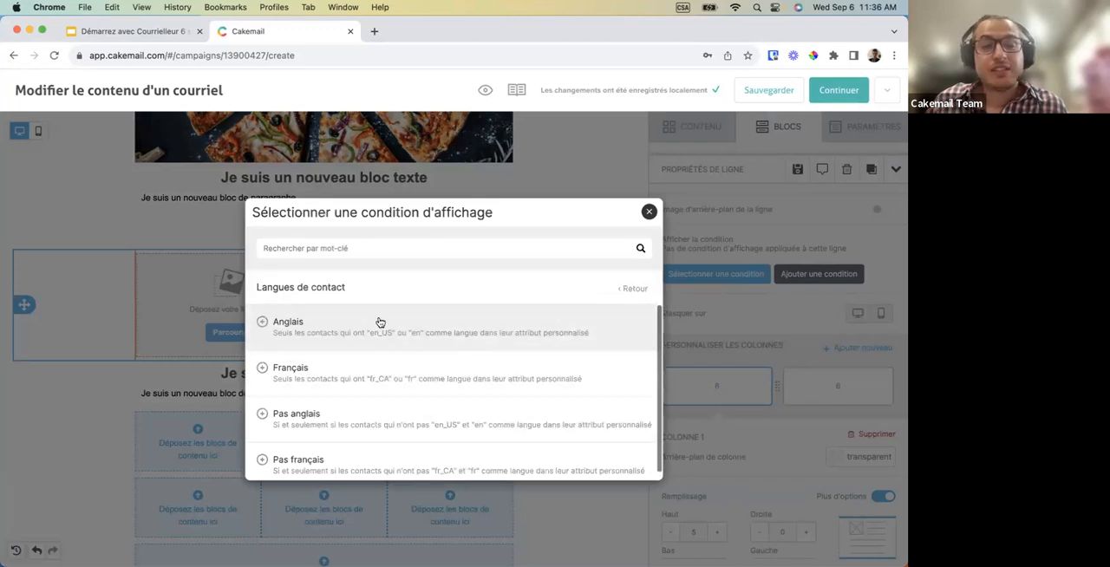
click(265, 326)
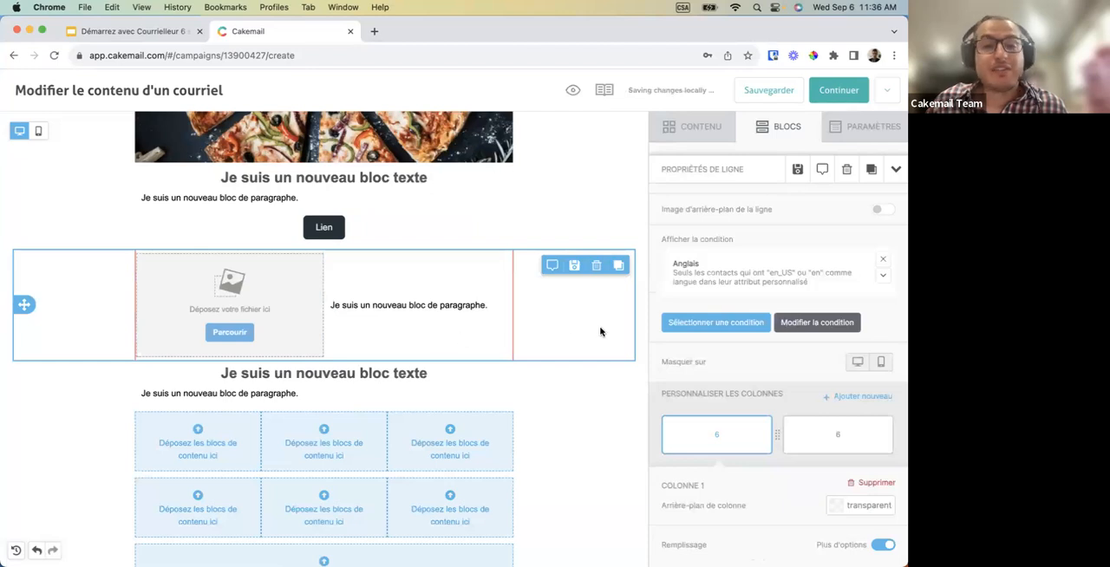
Duplicate the image-and-paragraph row and change the copy's display condition to "Français".
click(618, 265)
scroll(589, 346, down, 3)
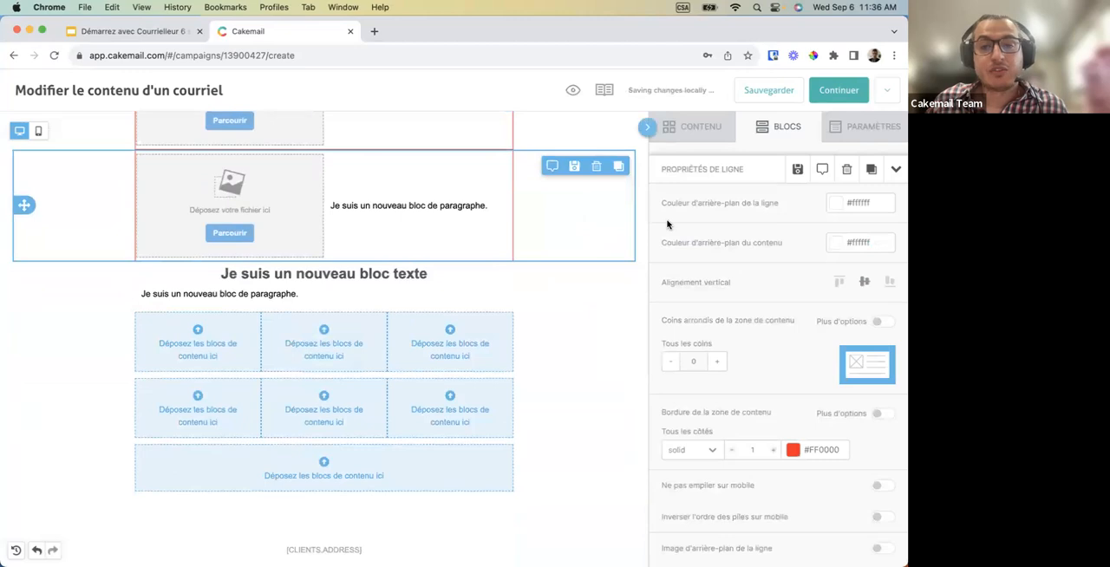
scroll(727, 387, down, 2)
scroll(726, 387, down, 4)
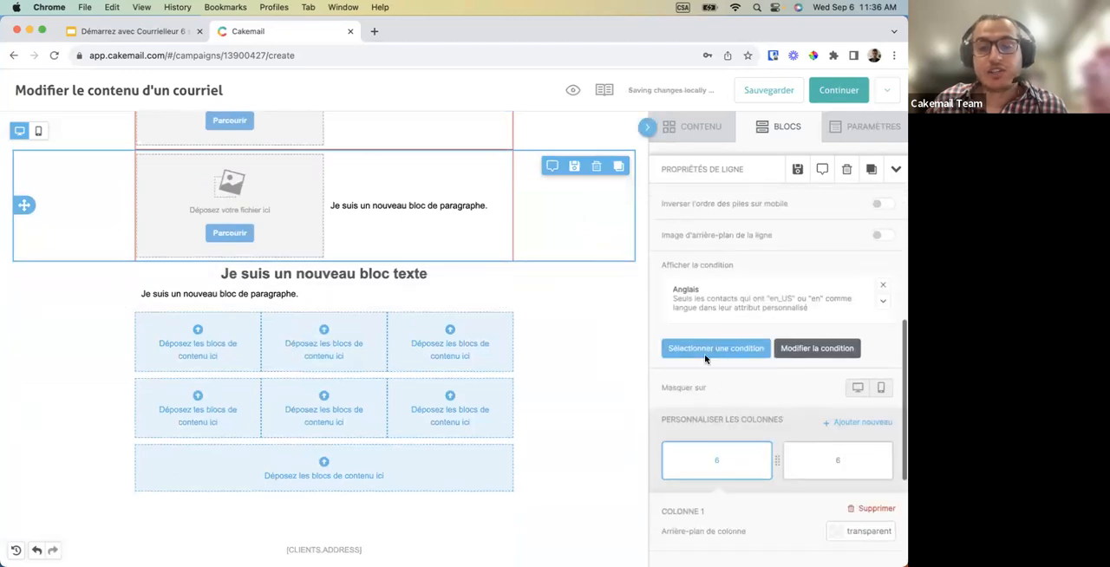
click(703, 347)
click(559, 300)
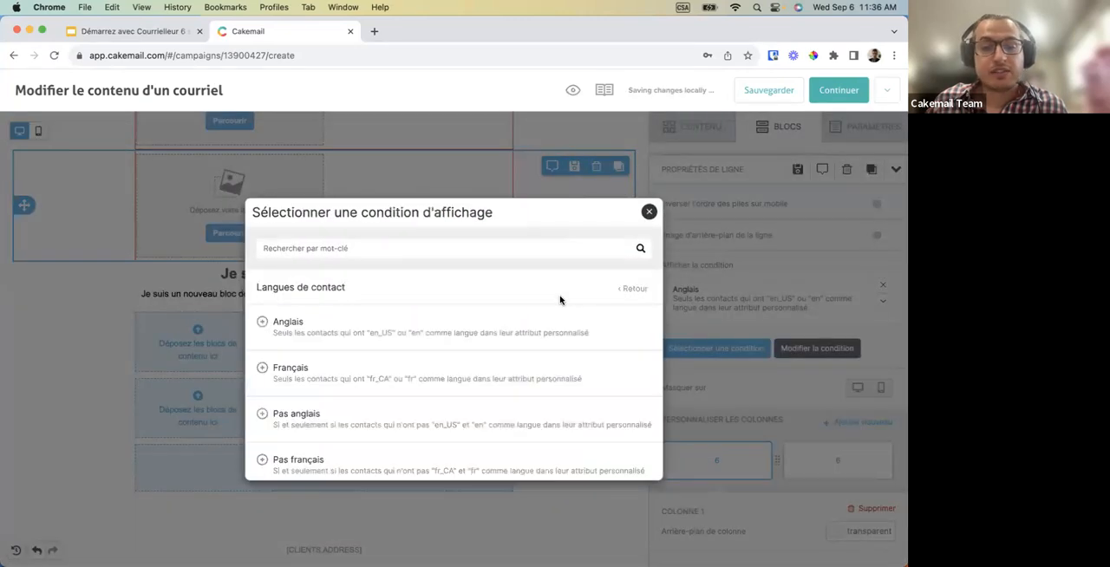
click(394, 384)
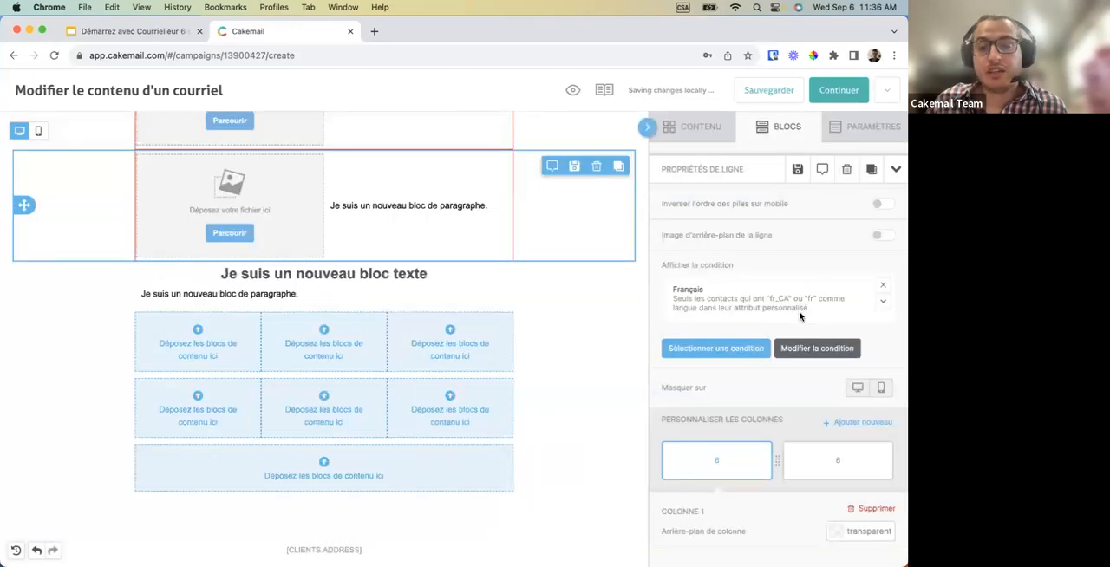
Select the English and French image-and-paragraph rows in turn to compare them.
scroll(598, 287, up, 5)
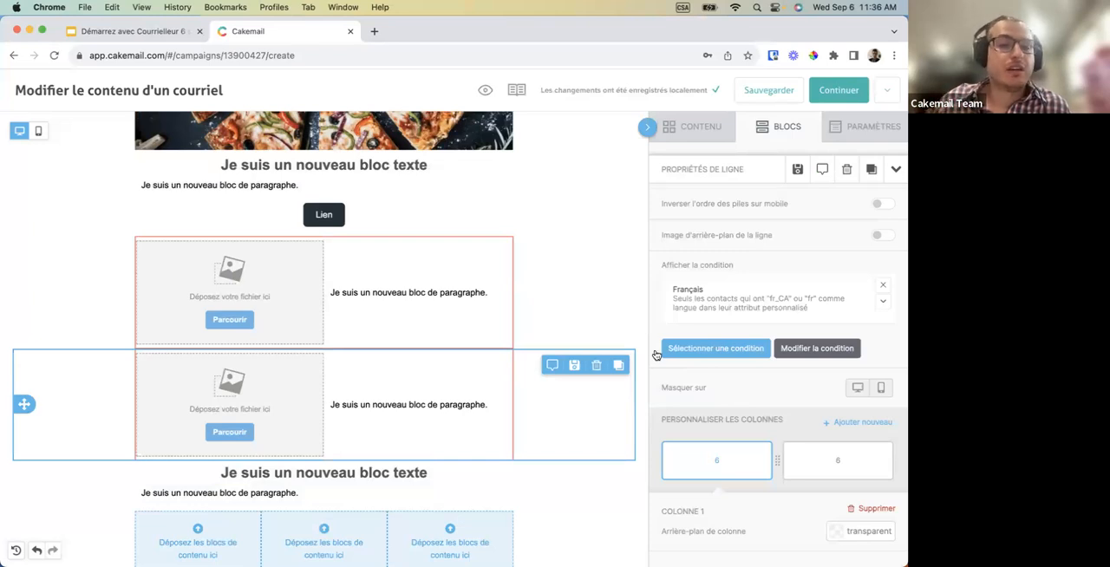
click(581, 299)
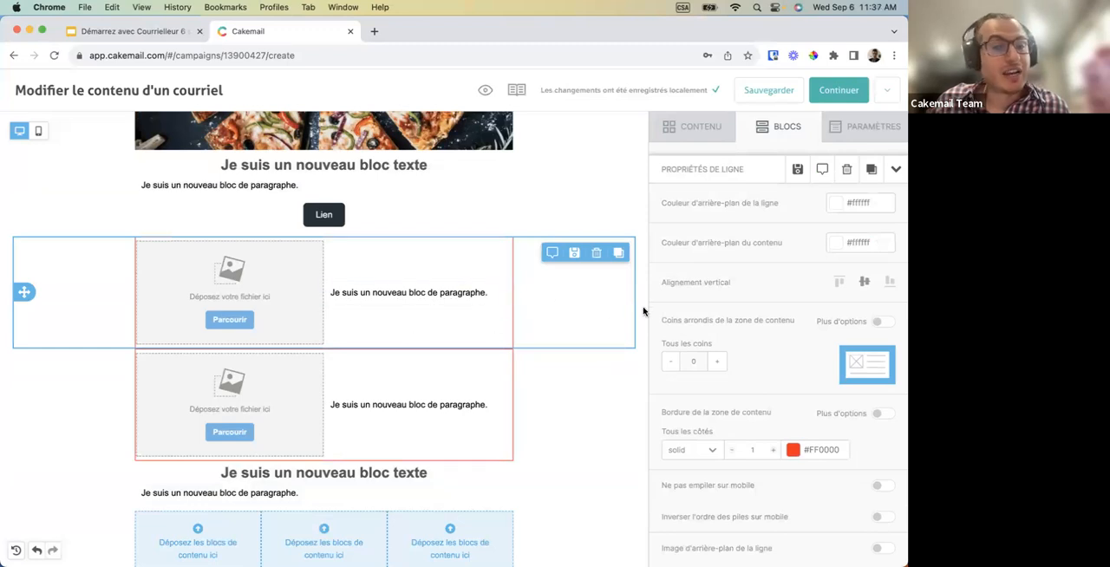
click(575, 413)
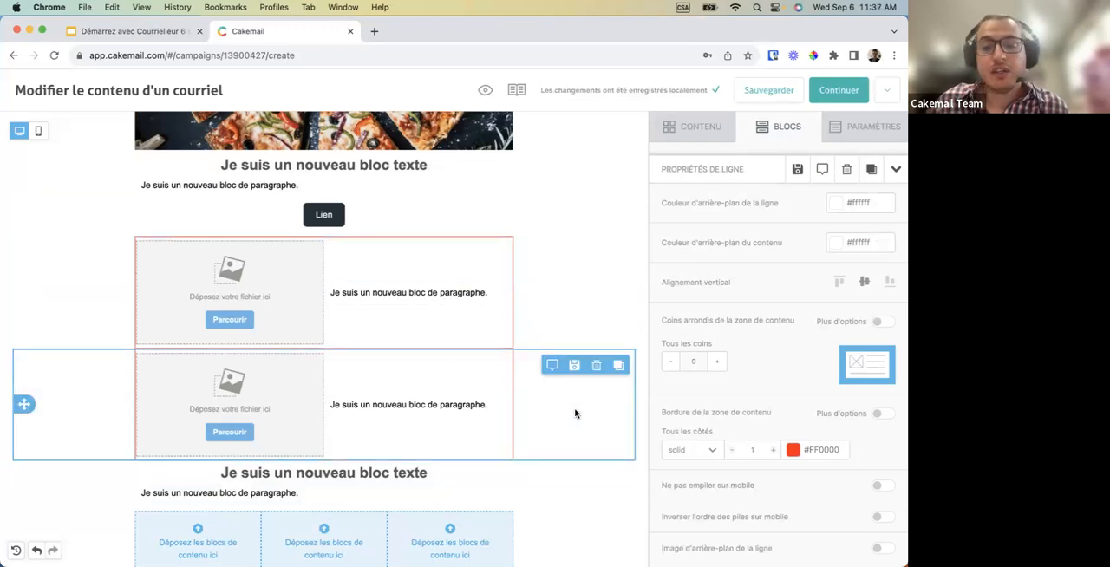
click(572, 319)
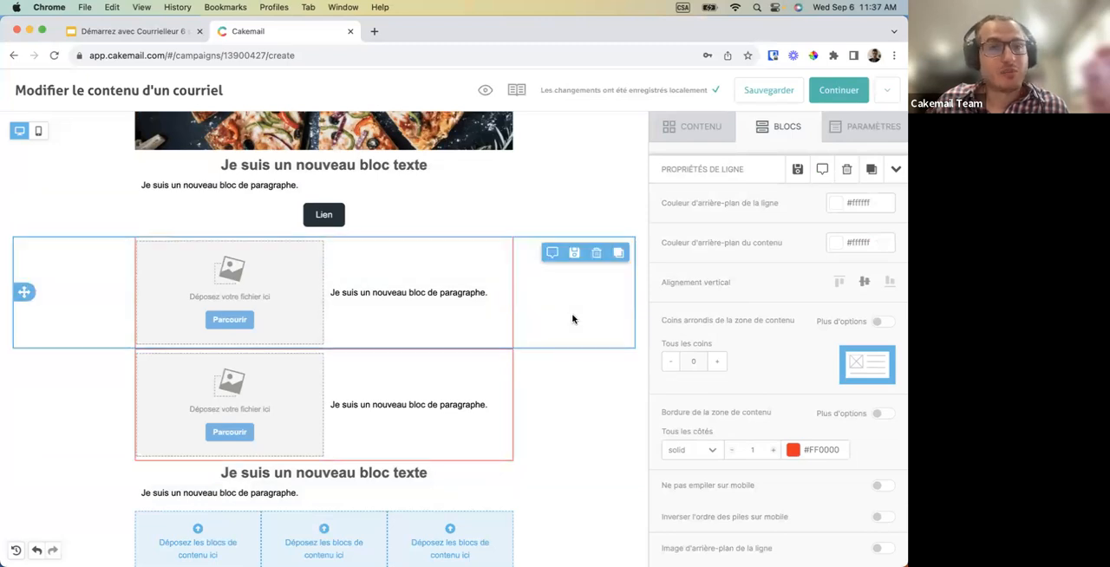
click(568, 411)
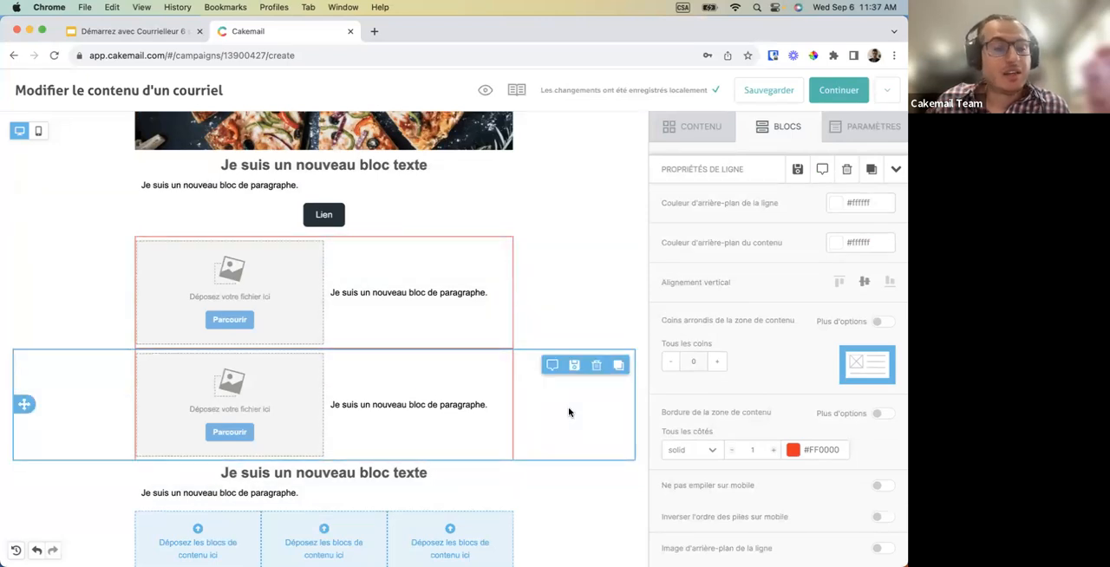
Place an image block in each column of the first empty three-column row.
scroll(569, 412, down, 2)
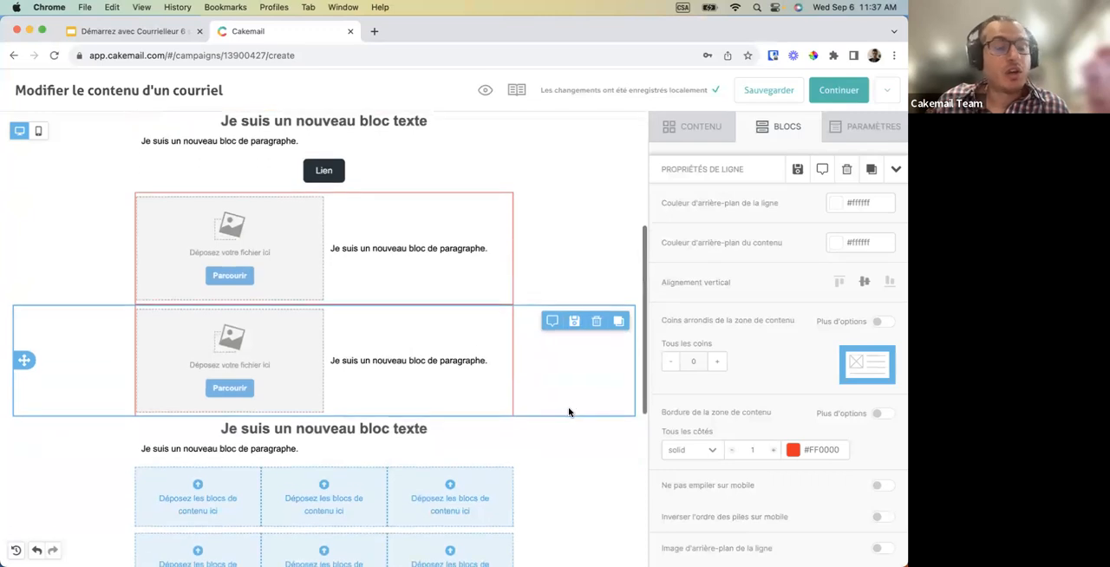
scroll(568, 412, down, 2)
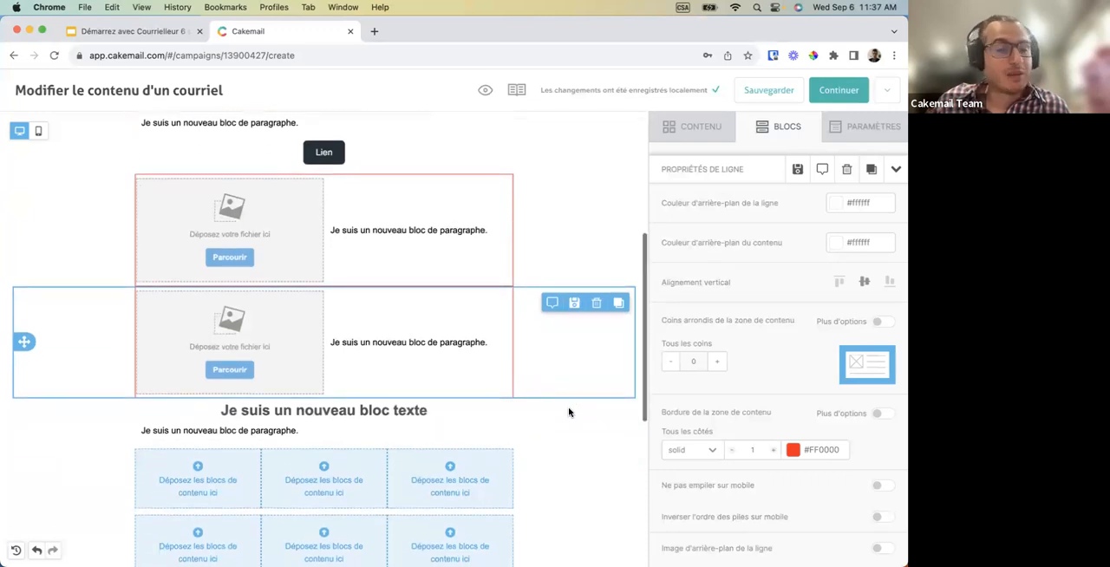
scroll(569, 412, down, 4)
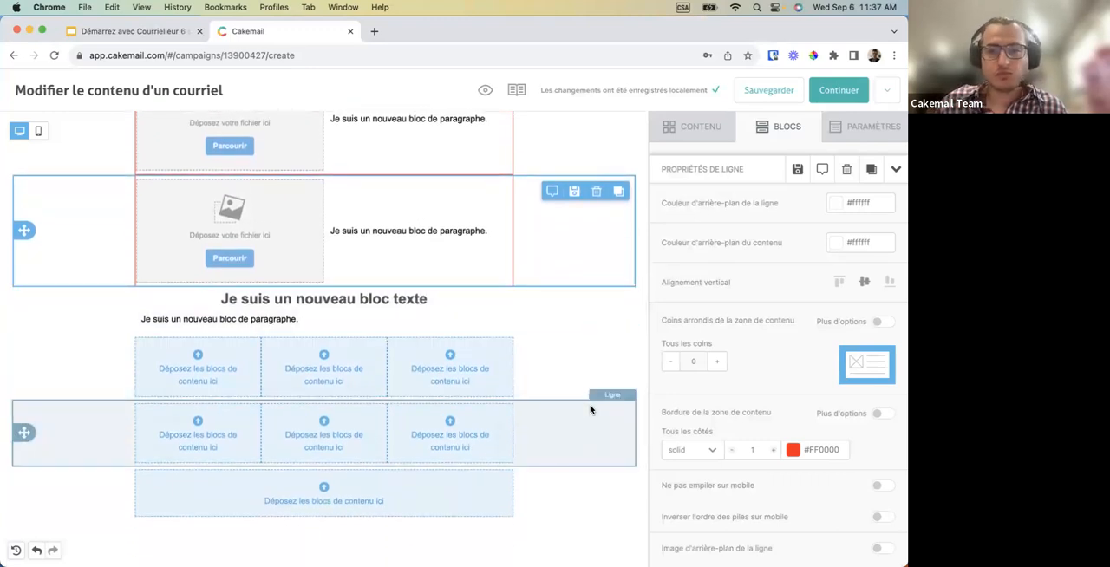
click(702, 128)
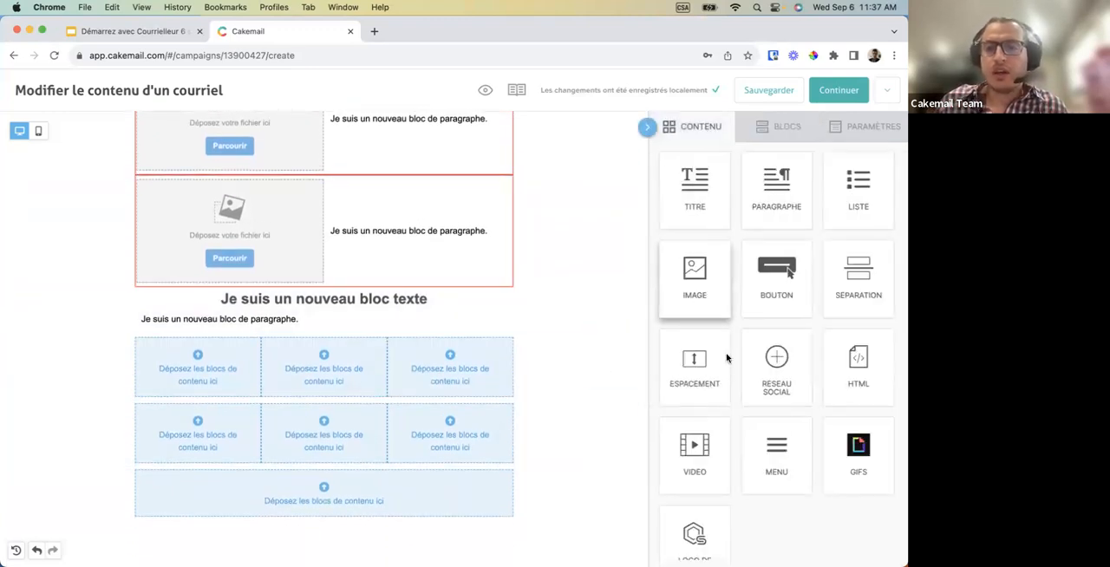
scroll(732, 390, down, 1)
drag(695, 247, 204, 377)
drag(694, 243, 442, 373)
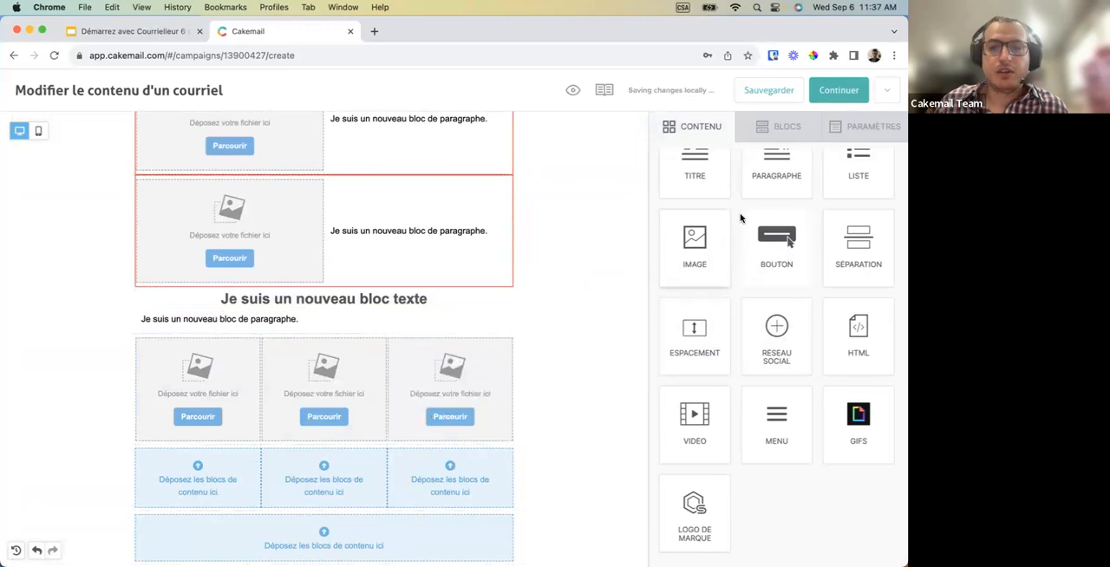
Place a menu block in each column of the empty three-column row below the images.
scroll(774, 207, down, 1)
drag(777, 416, 194, 458)
drag(776, 420, 326, 457)
drag(775, 421, 379, 462)
Add a menu item with the text "Pizza" to the menu block in the first column.
click(216, 464)
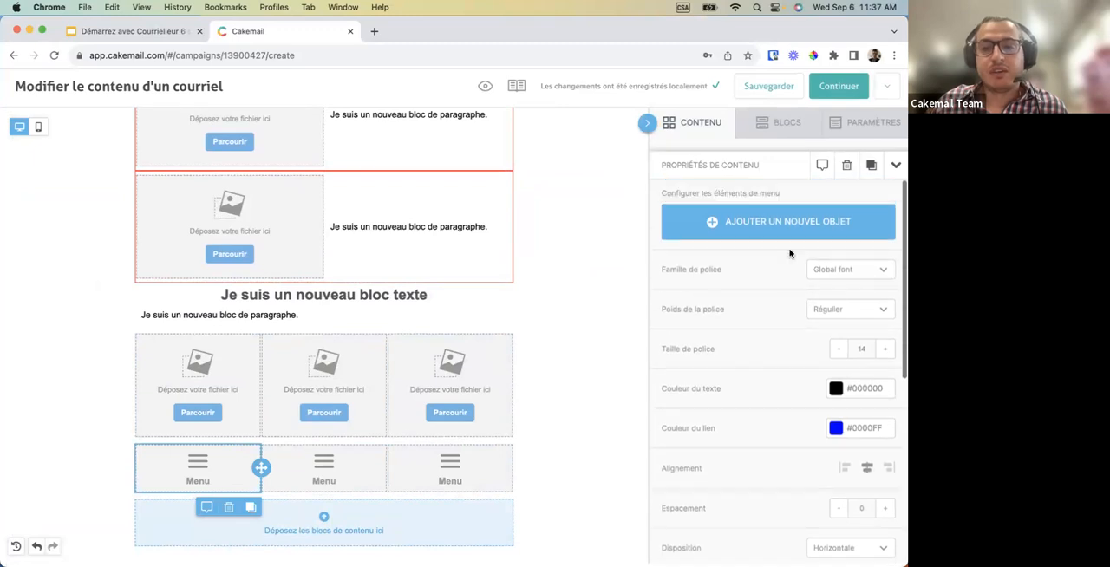
click(786, 220)
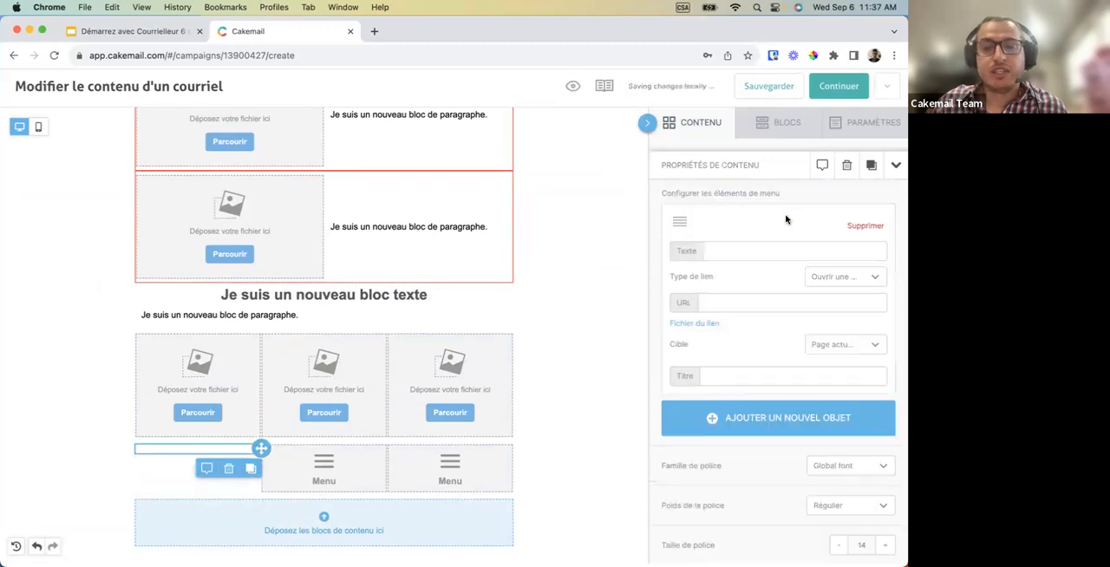
click(758, 255)
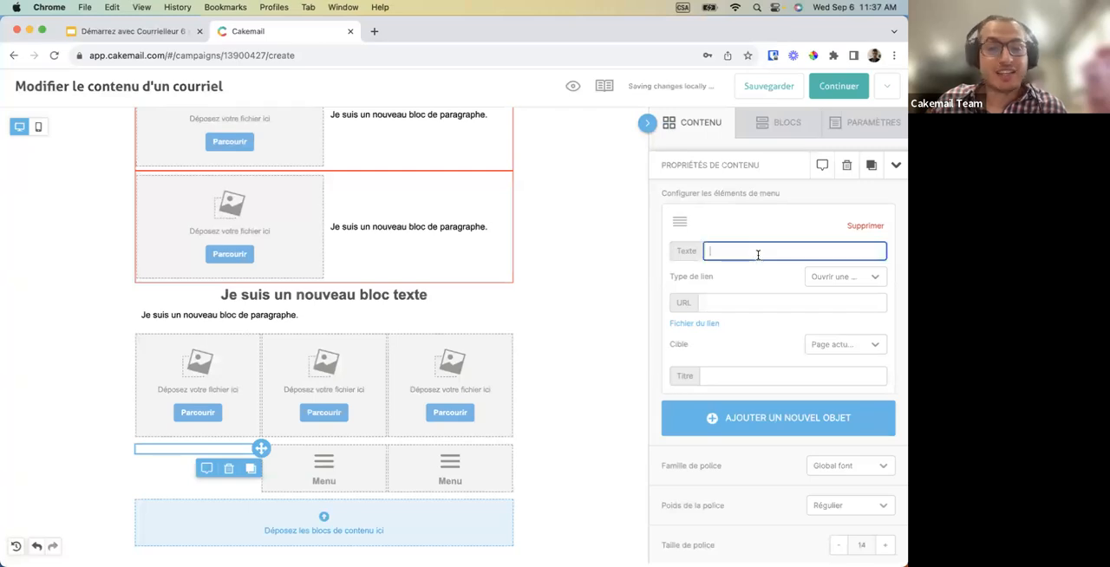
text(Pizza)
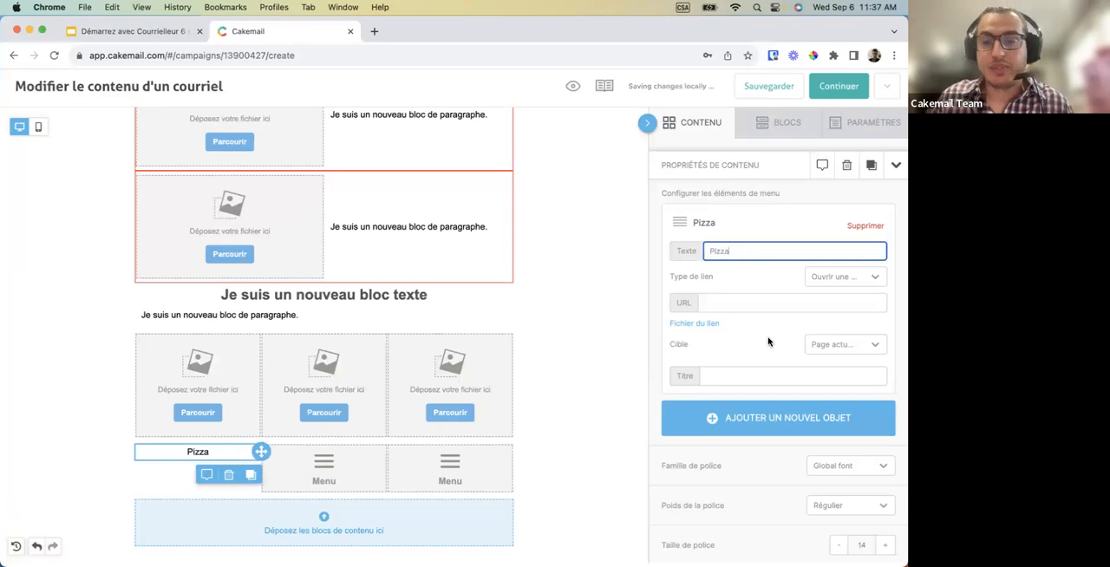
Examine the Pizza item's URL and title fields and the menu block's font, color, alignment, spacing and layout options.
click(747, 302)
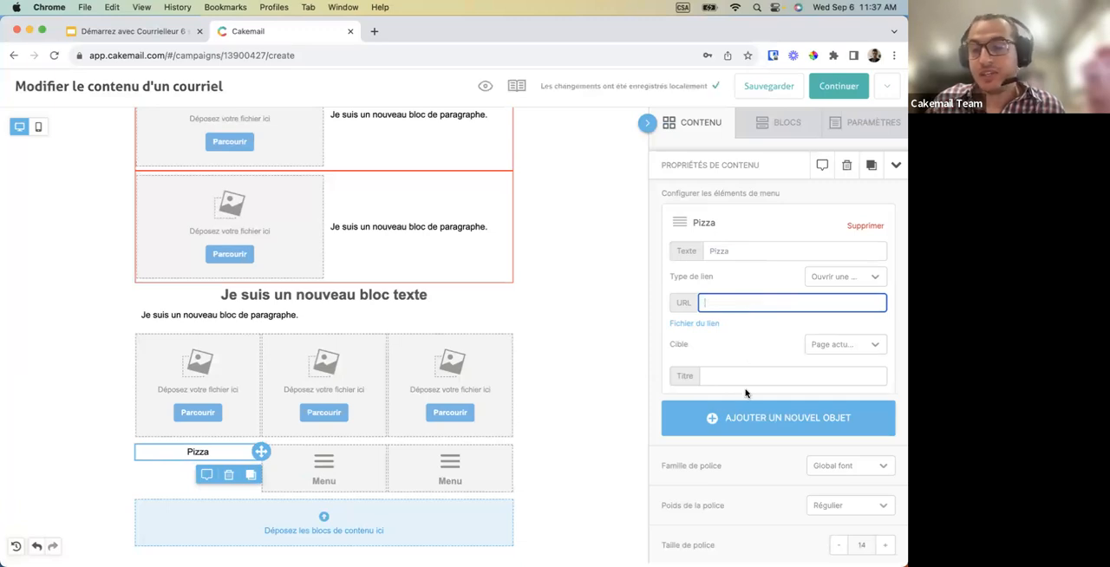
scroll(748, 395, down, 2)
click(788, 324)
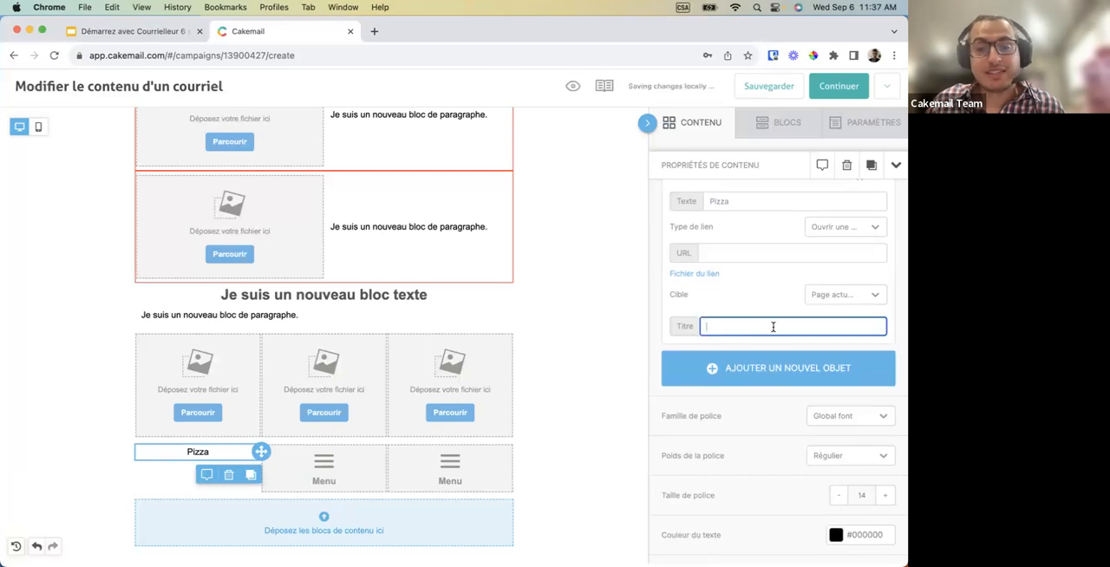
scroll(780, 324, down, 5)
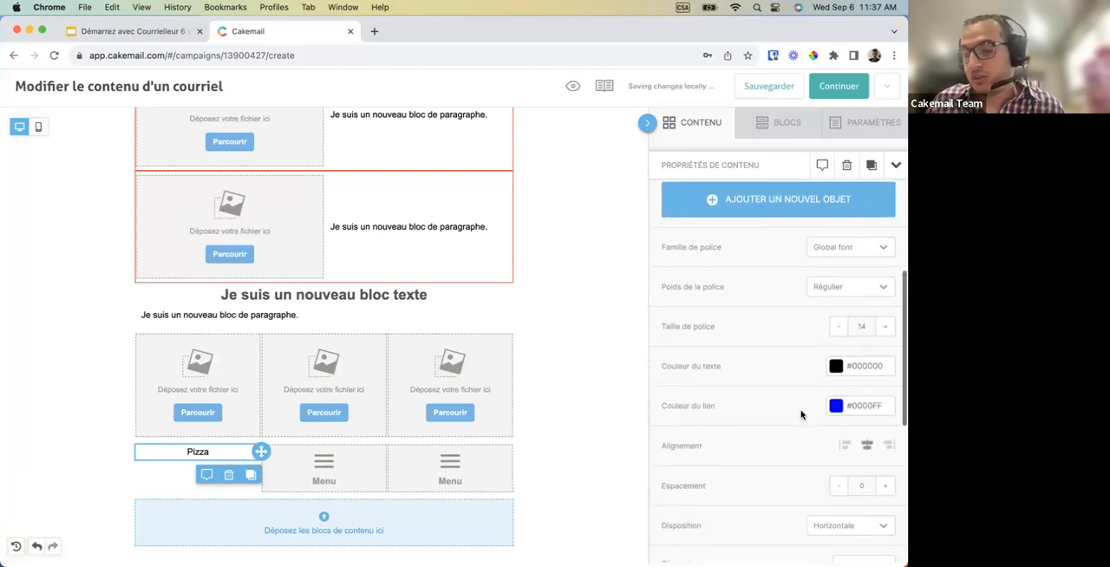
scroll(801, 416, down, 3)
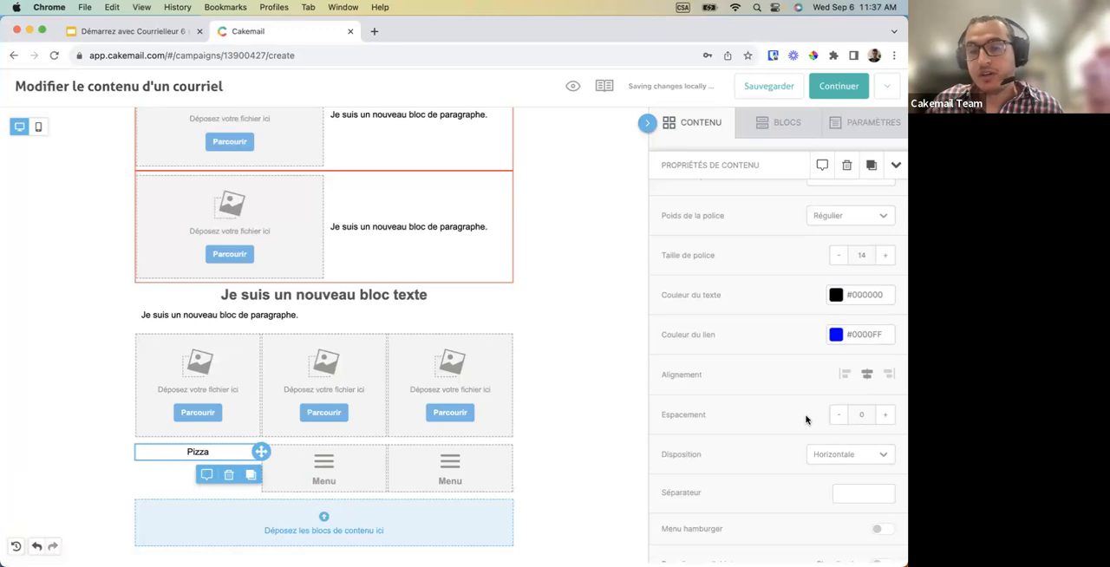
scroll(806, 420, down, 1)
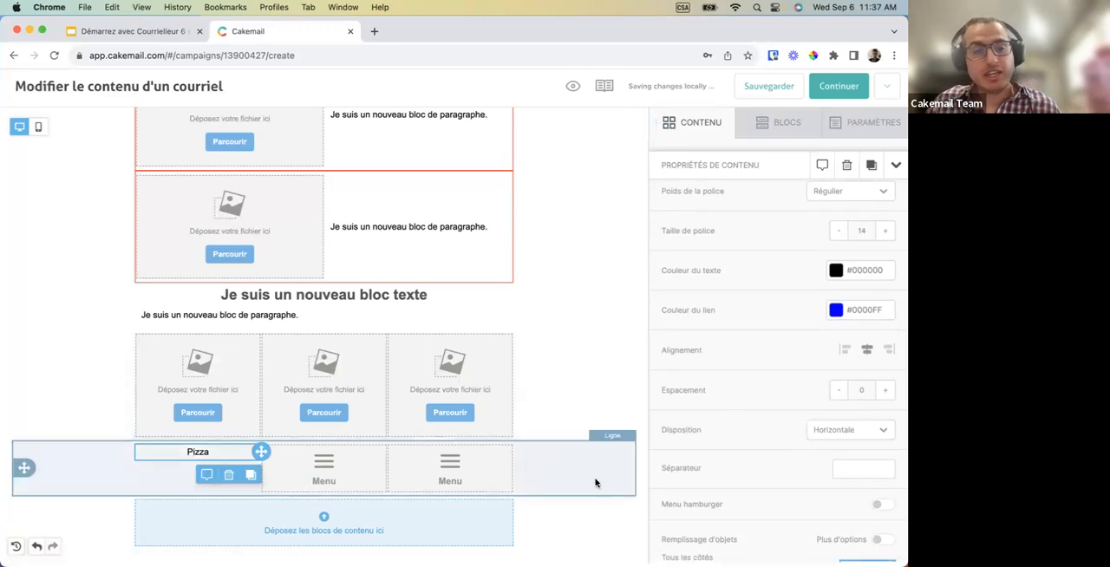
scroll(595, 483, down, 3)
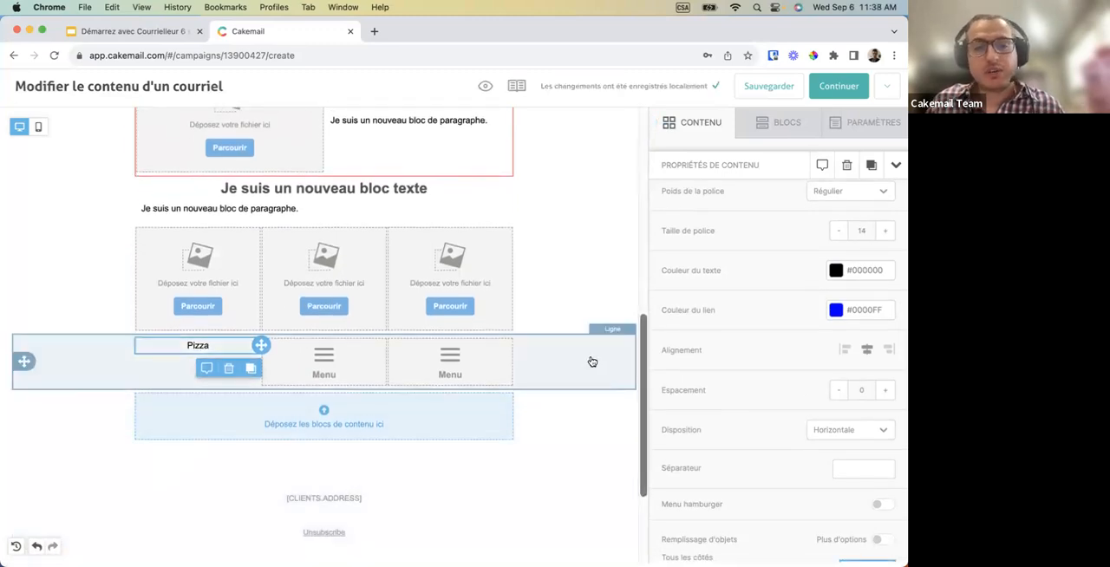
Place a social network block in the empty row below the menu blocks.
click(592, 361)
click(685, 122)
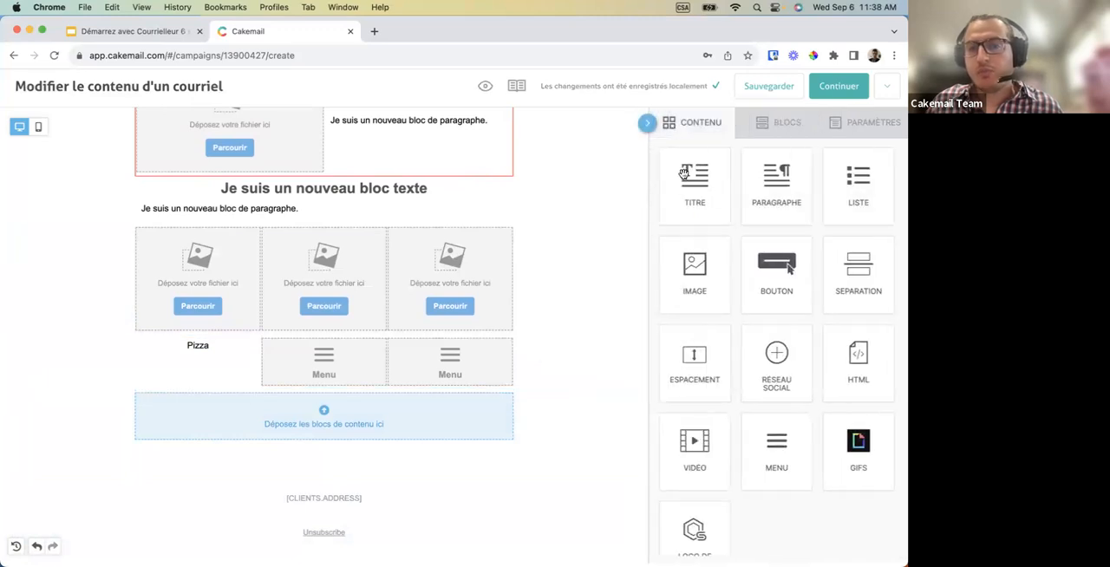
scroll(693, 347, down, 1)
drag(776, 332, 370, 412)
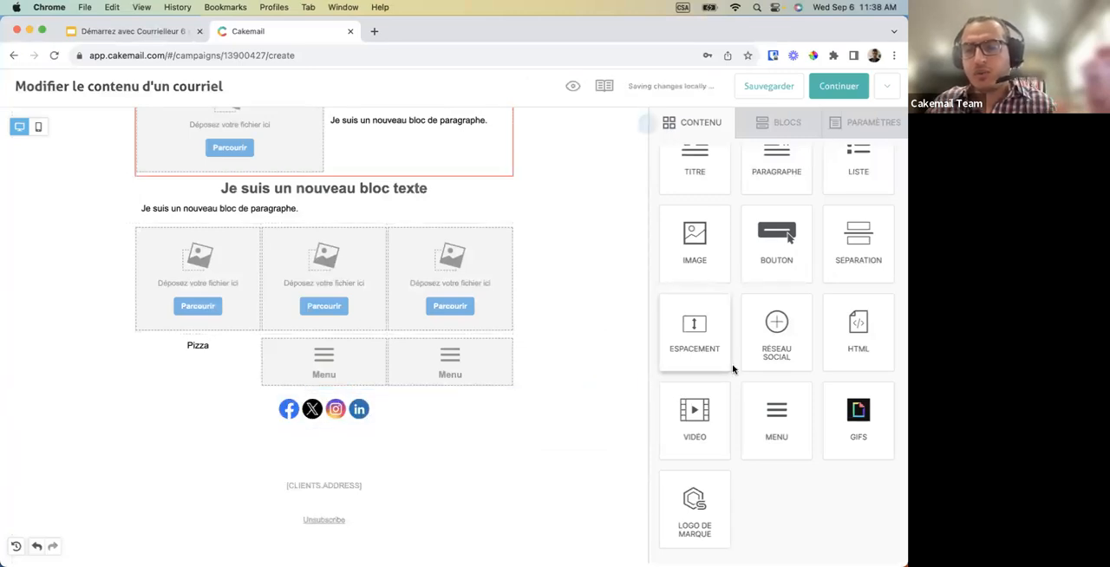
Change the social network block's icon collection to the round dark-grey icons.
scroll(468, 436, down, 1)
click(390, 393)
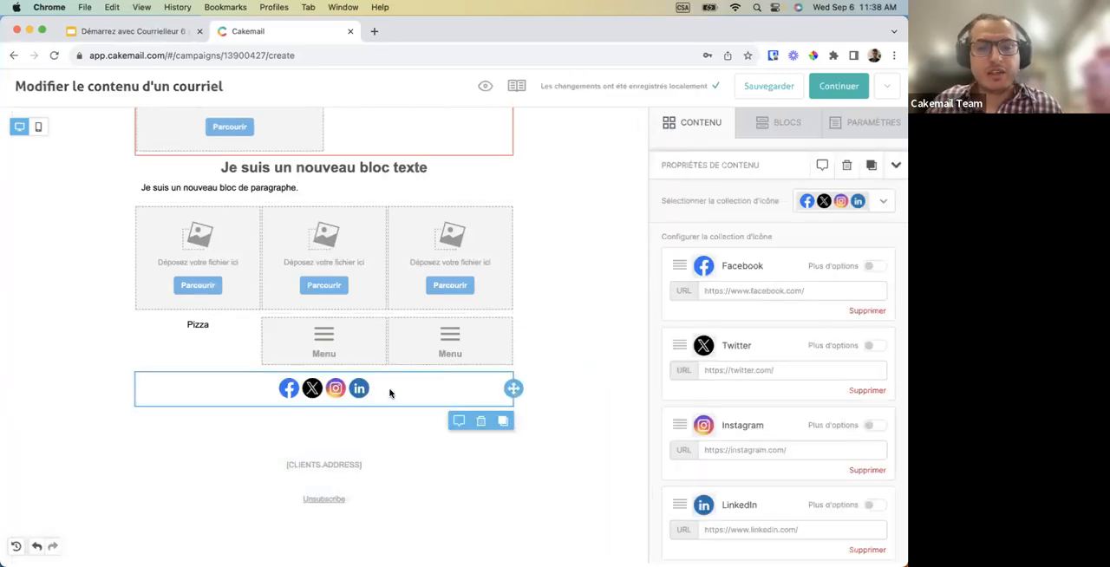
scroll(714, 337, down, 1)
scroll(713, 337, up, 1)
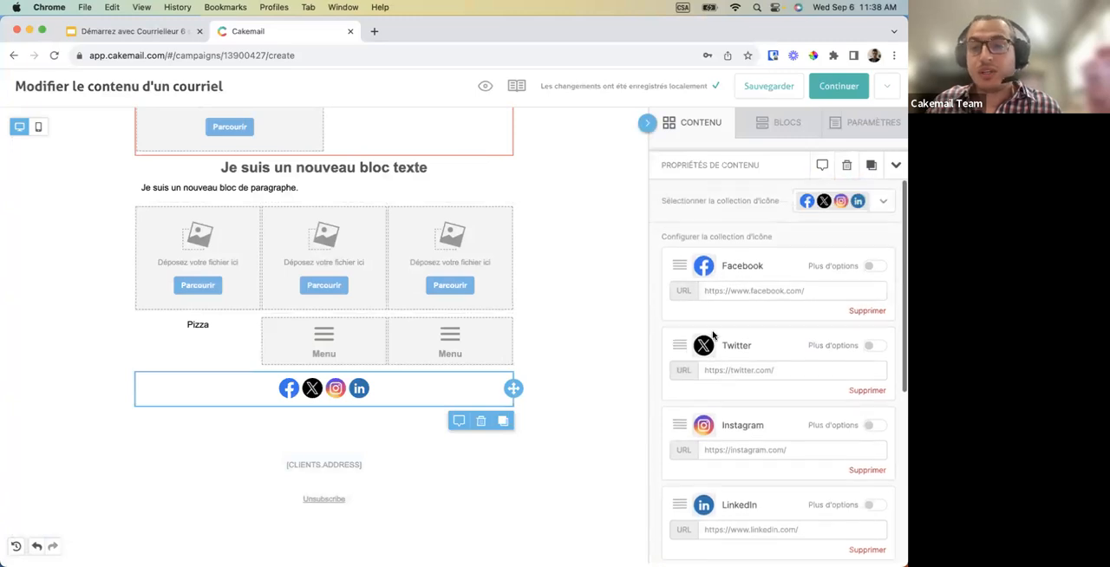
click(884, 202)
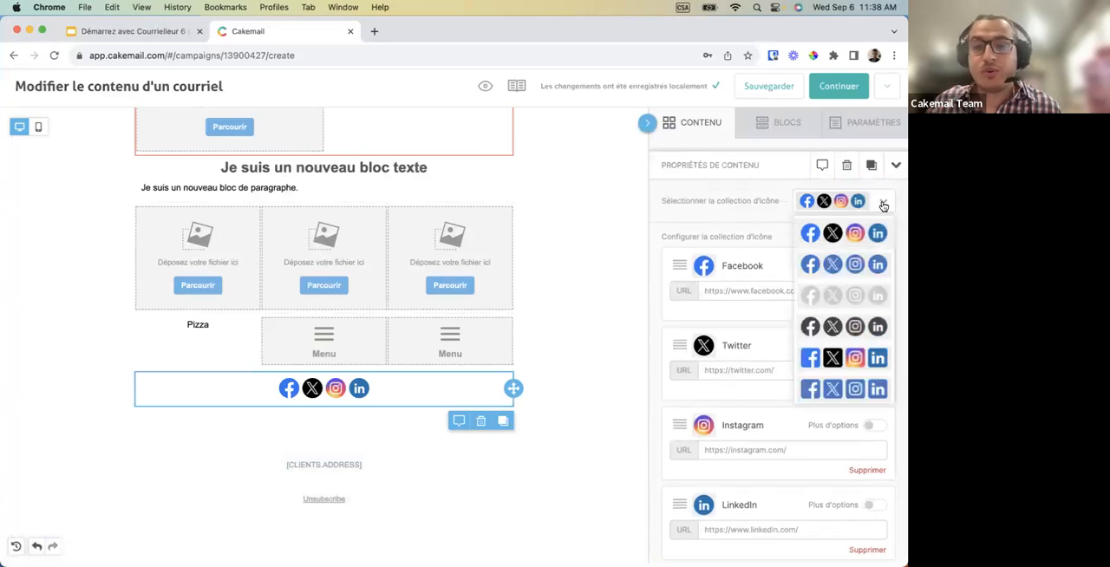
click(839, 333)
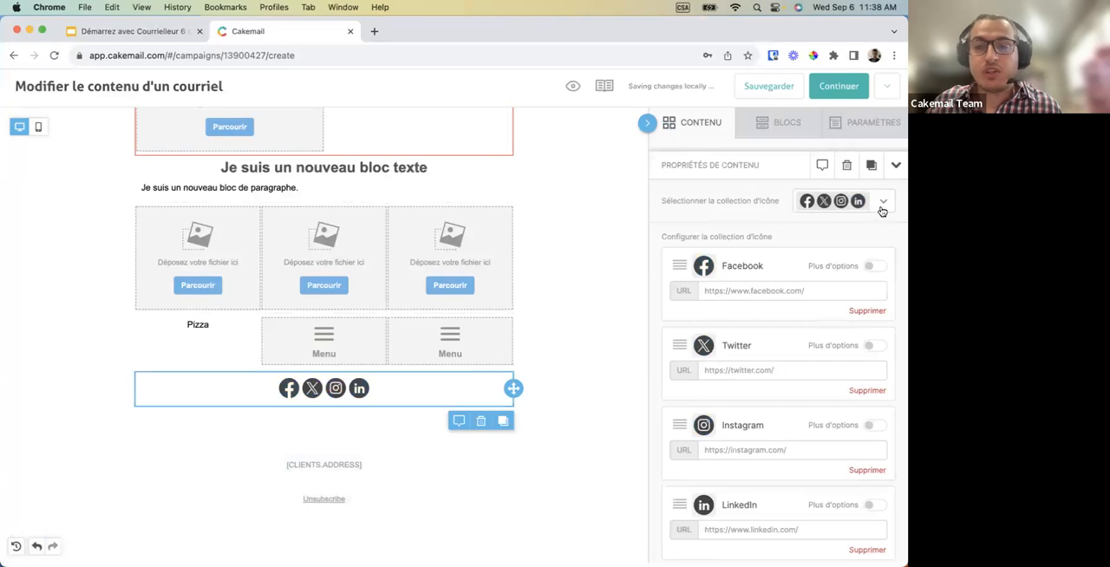
Remove the Facebook and Instagram icons from the social network block and add a Vimeo icon.
scroll(856, 286, down, 1)
click(865, 294)
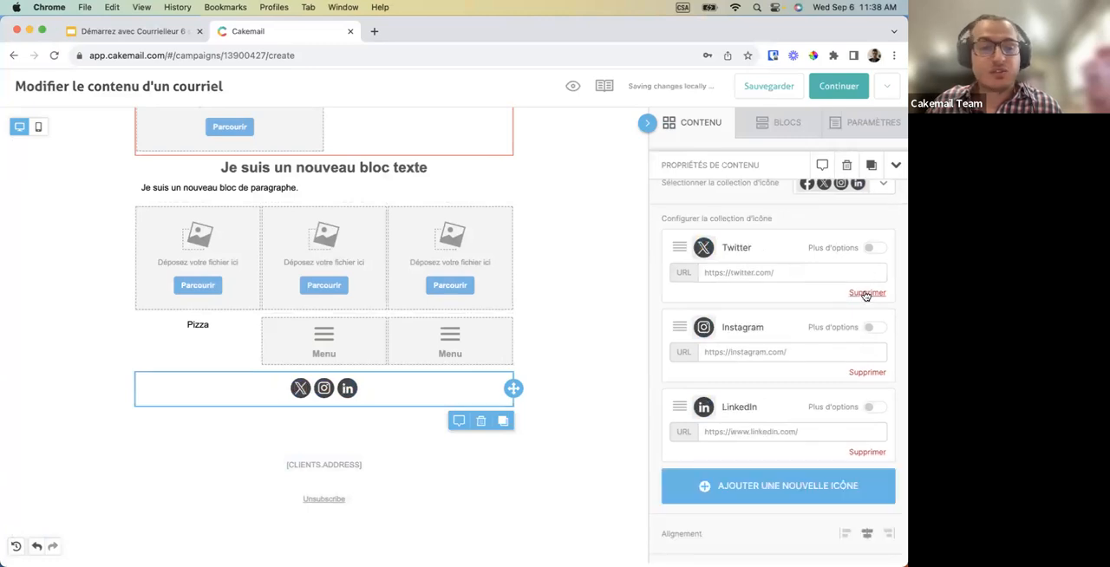
click(861, 373)
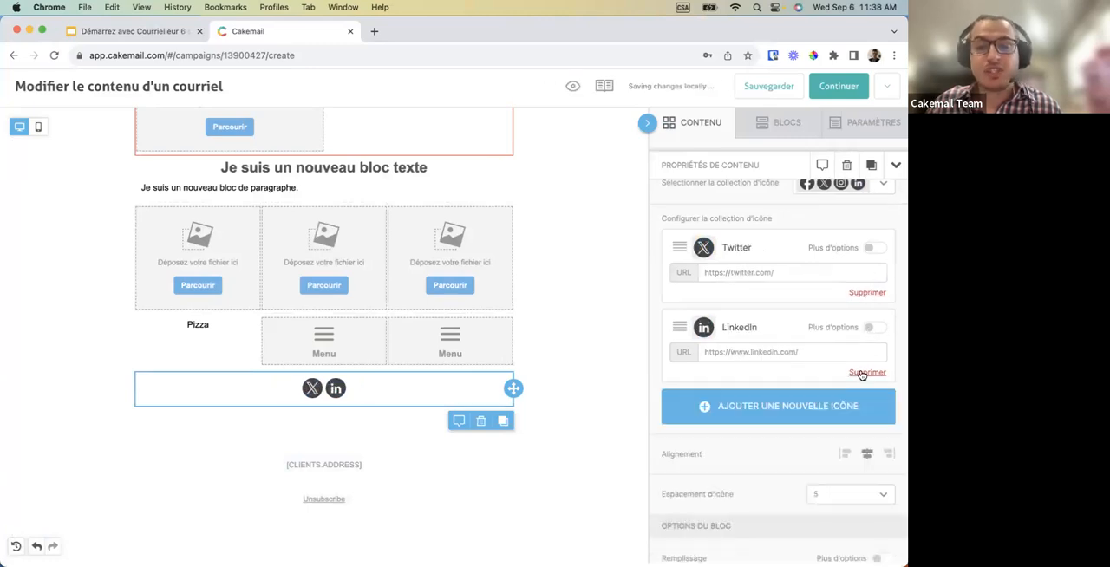
click(797, 404)
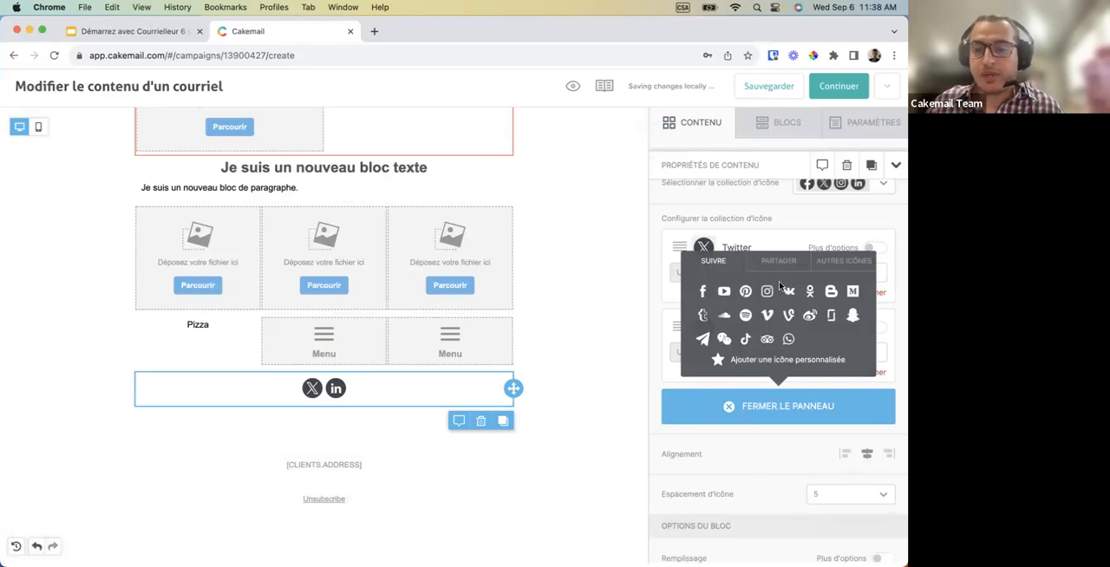
click(766, 314)
click(725, 272)
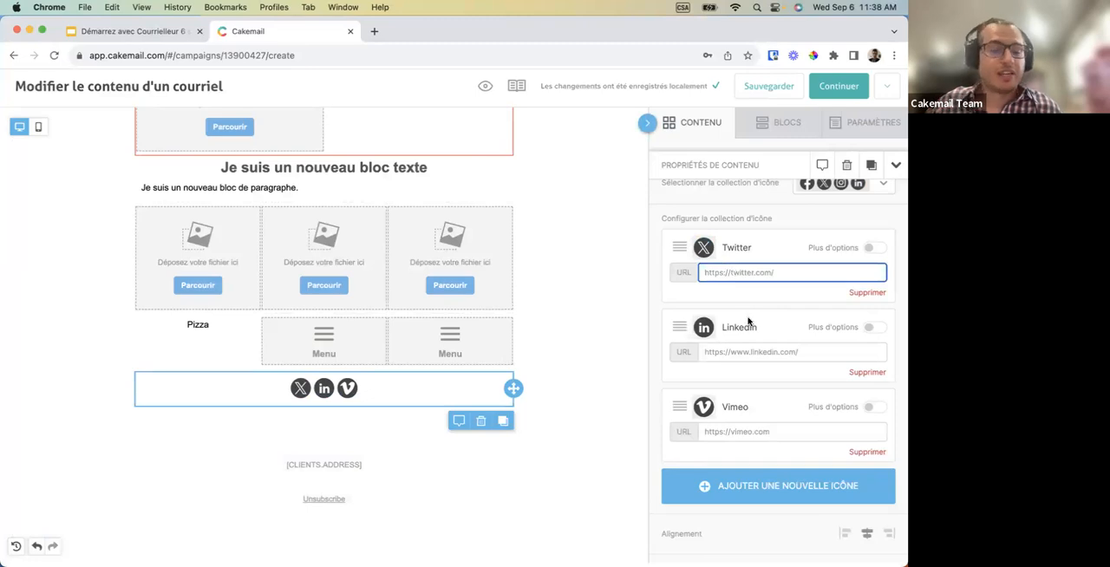
Place a video block between the menu blocks and the social icons, and show its properties.
click(710, 122)
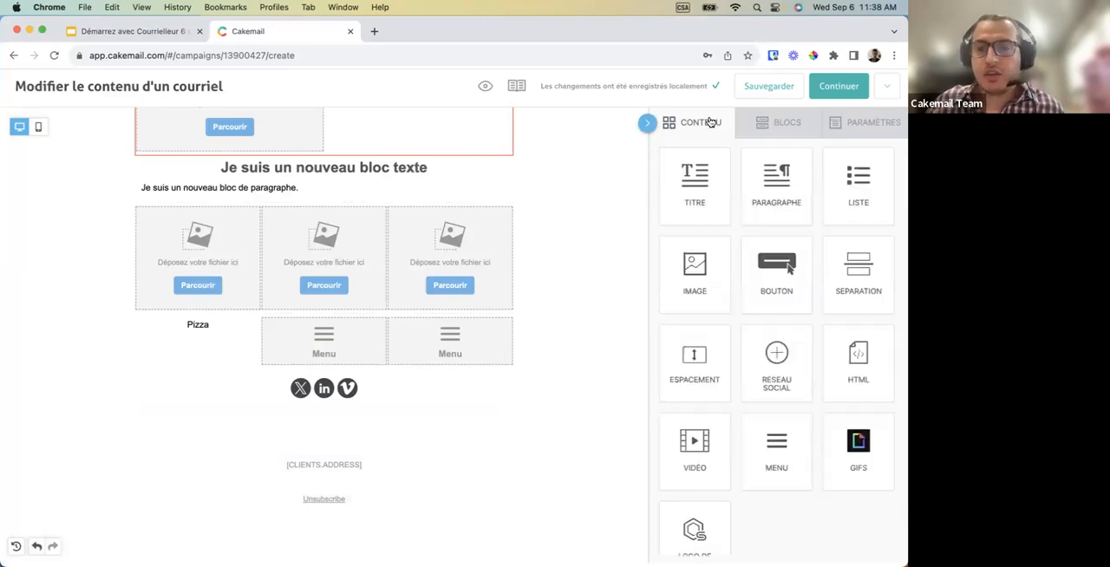
scroll(734, 275, down, 2)
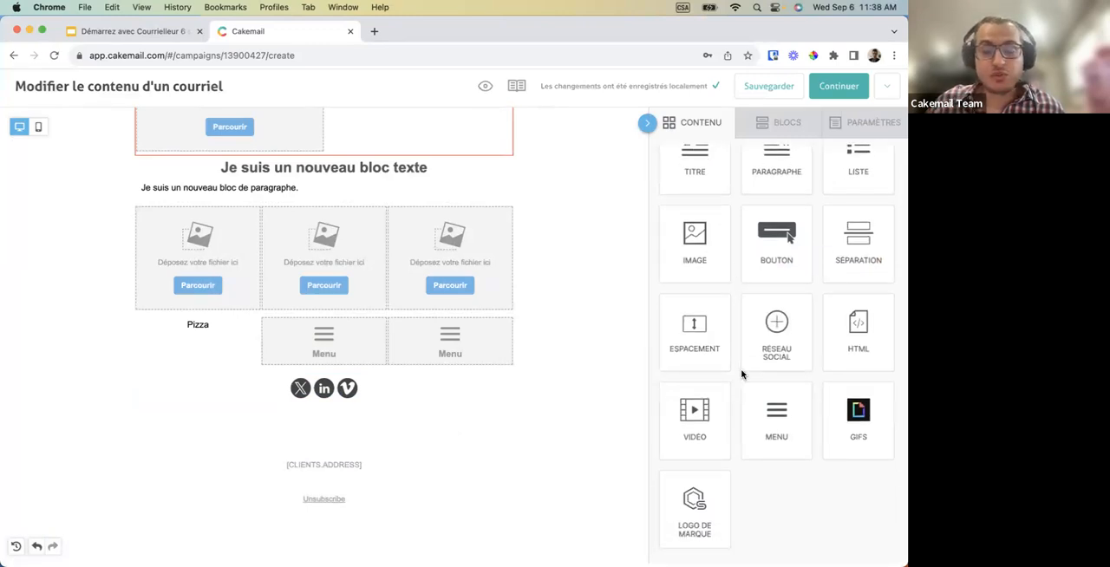
drag(724, 429, 441, 375)
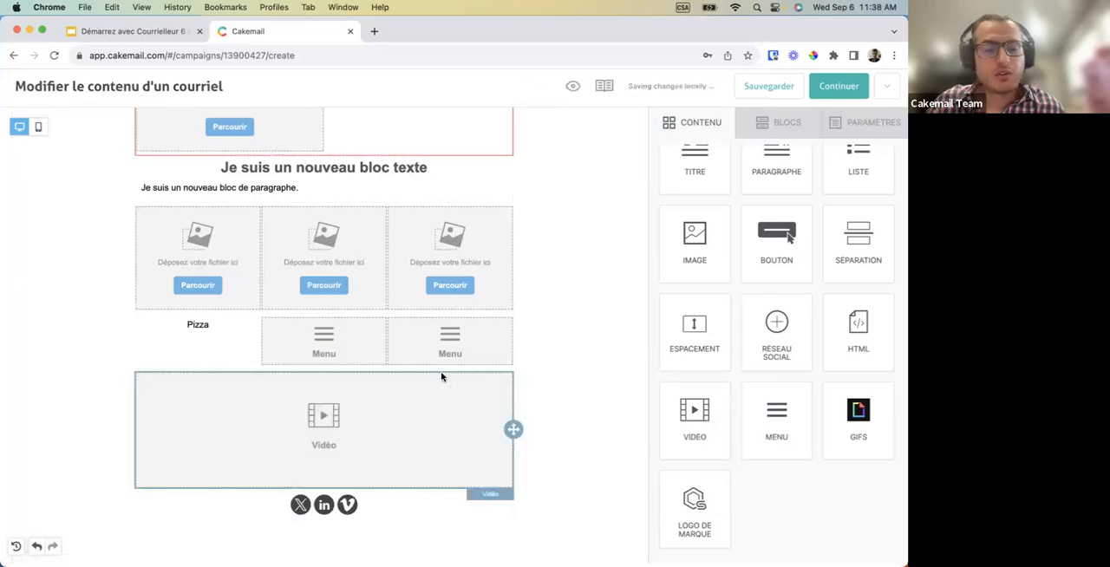
click(373, 428)
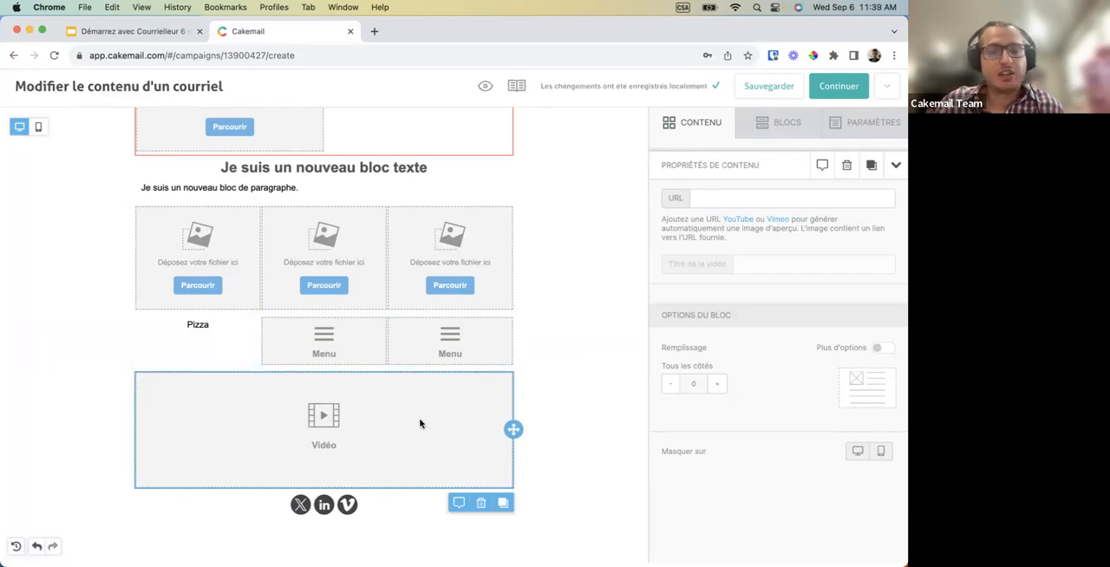
Replace the text of the paragraph under the first title with "Bonjour".
scroll(426, 488, down, 2)
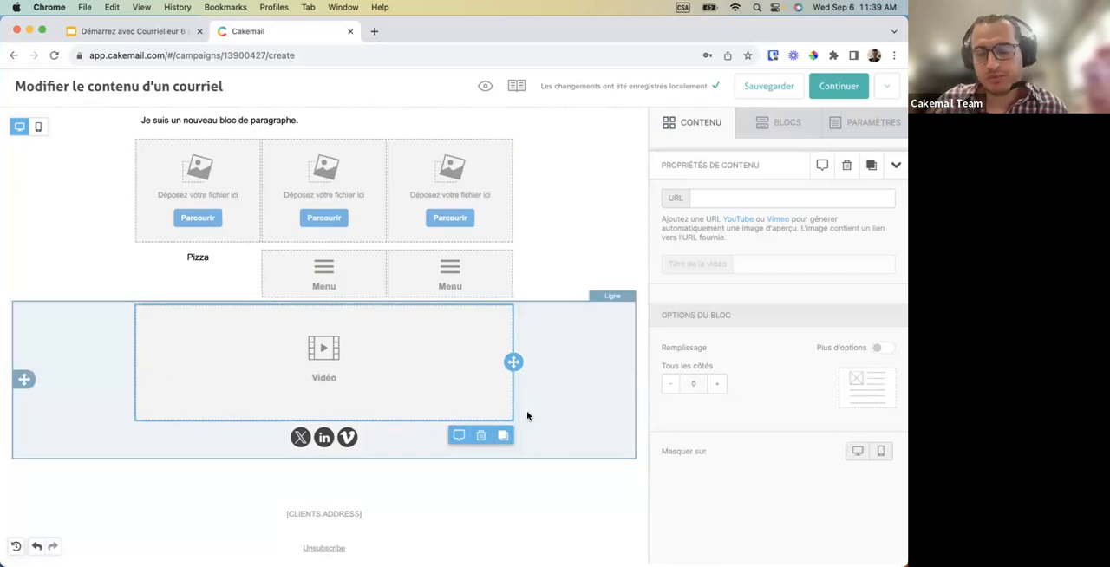
scroll(526, 414, down, 2)
scroll(526, 416, down, 3)
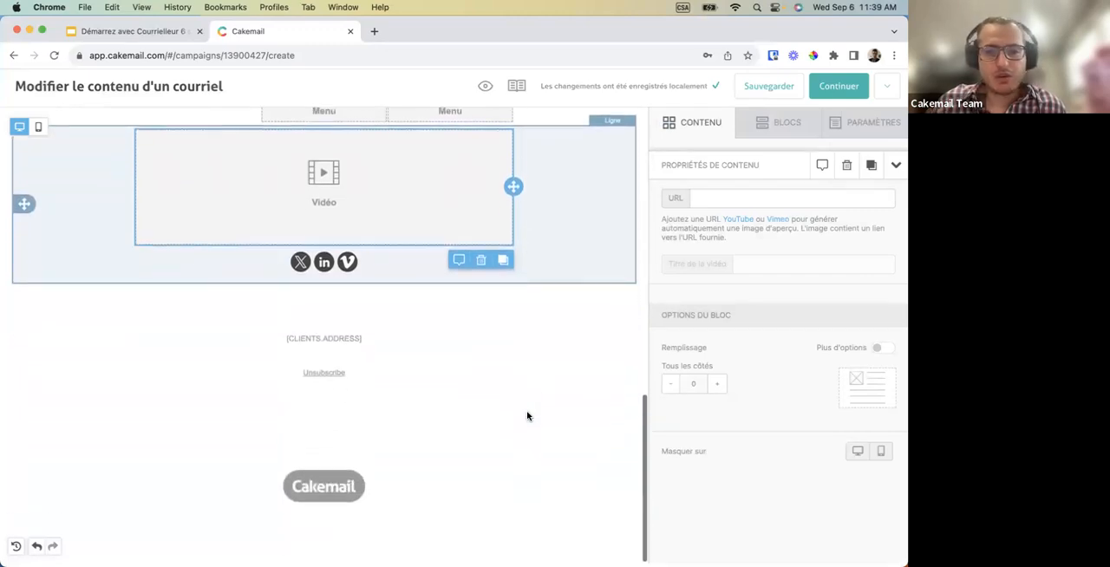
scroll(526, 416, up, 6)
scroll(526, 416, up, 10)
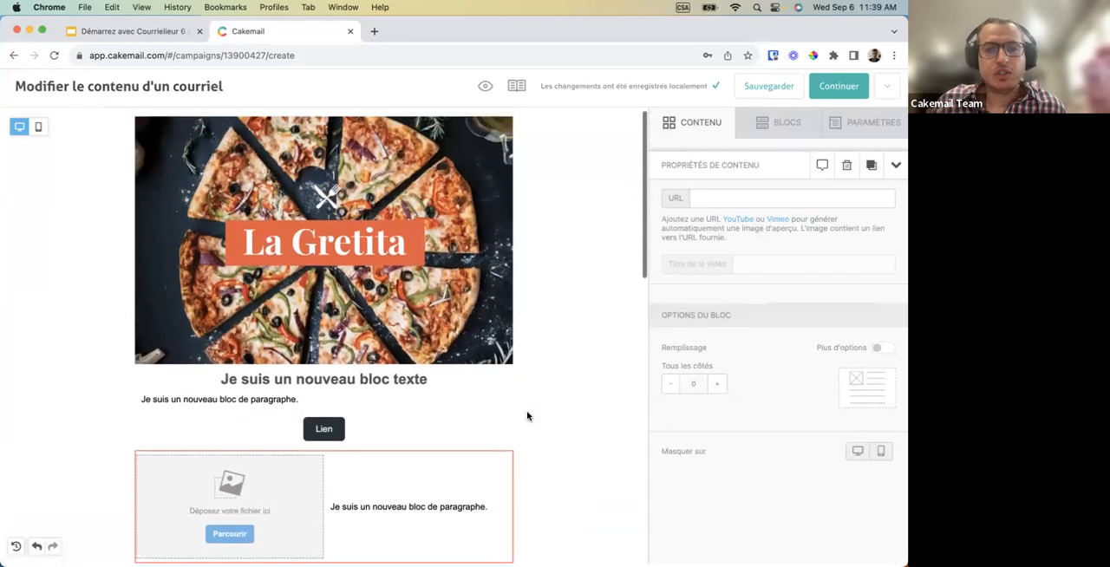
scroll(551, 347, down, 3)
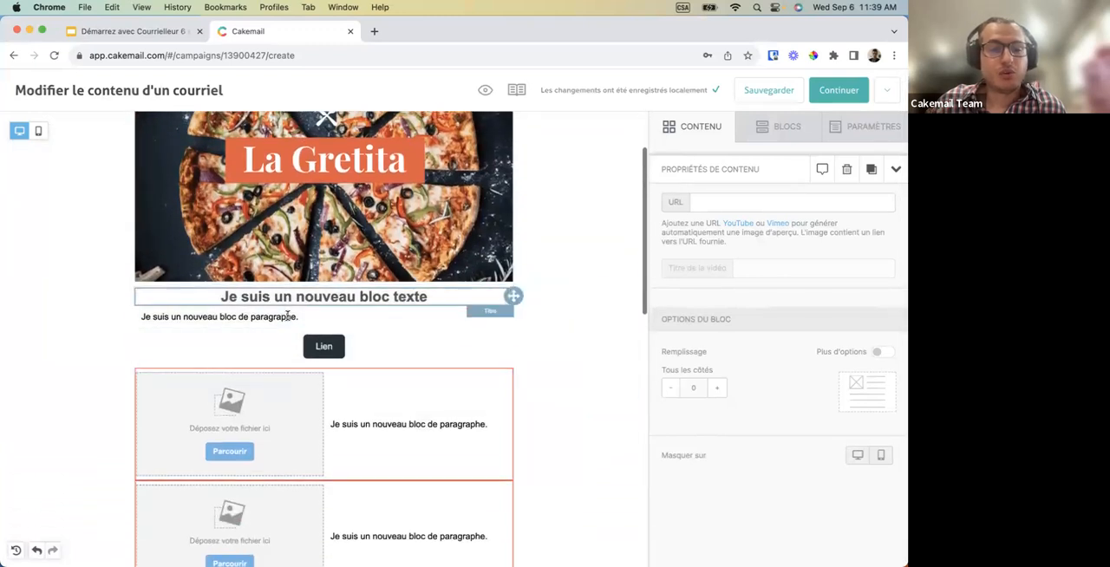
click(247, 319)
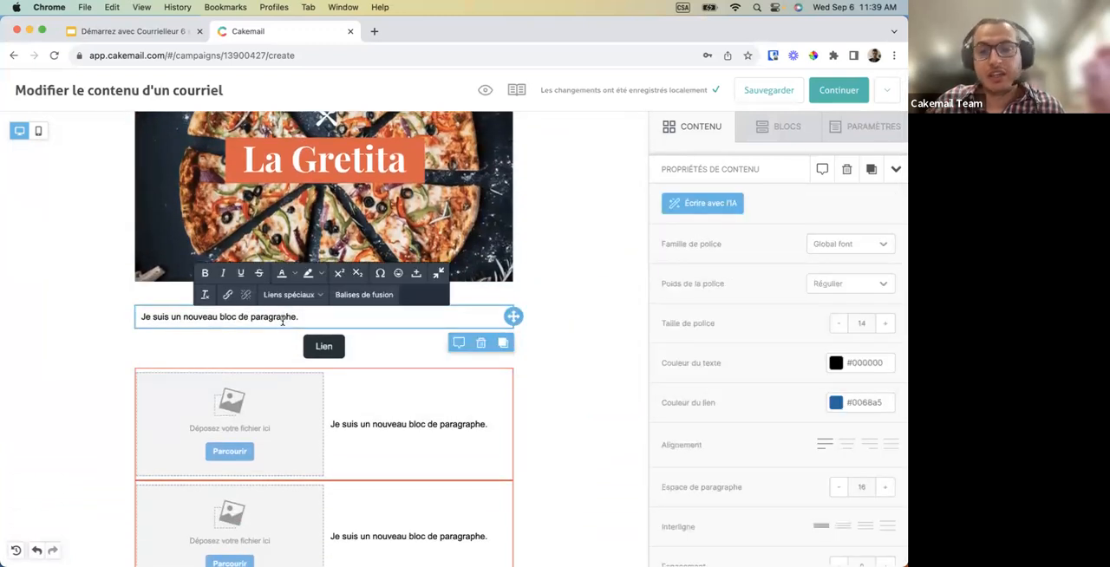
drag(299, 316, 219, 318)
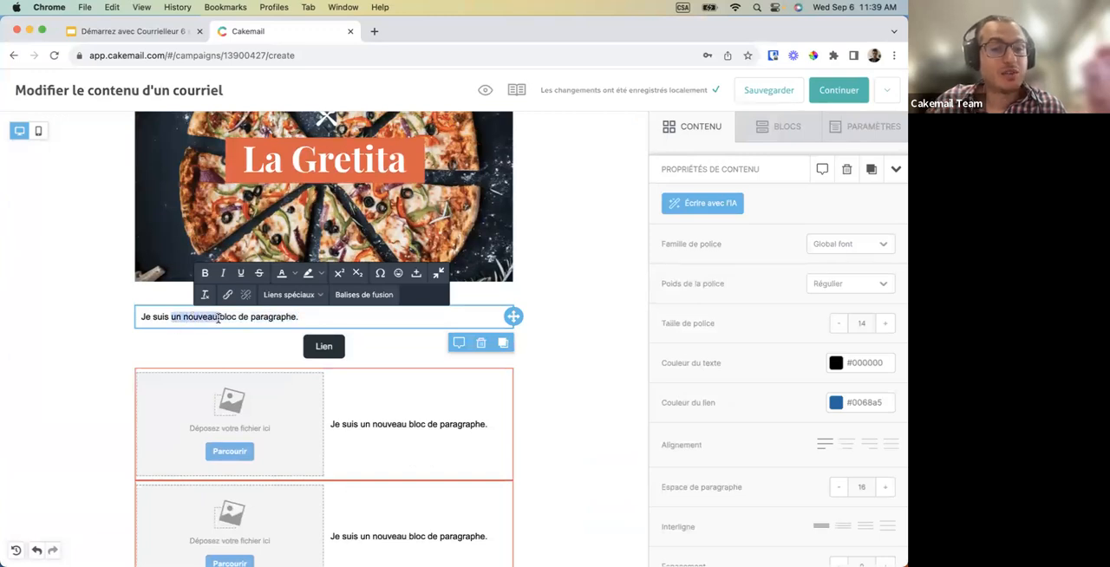
key(BackSpace)
key(super+a)
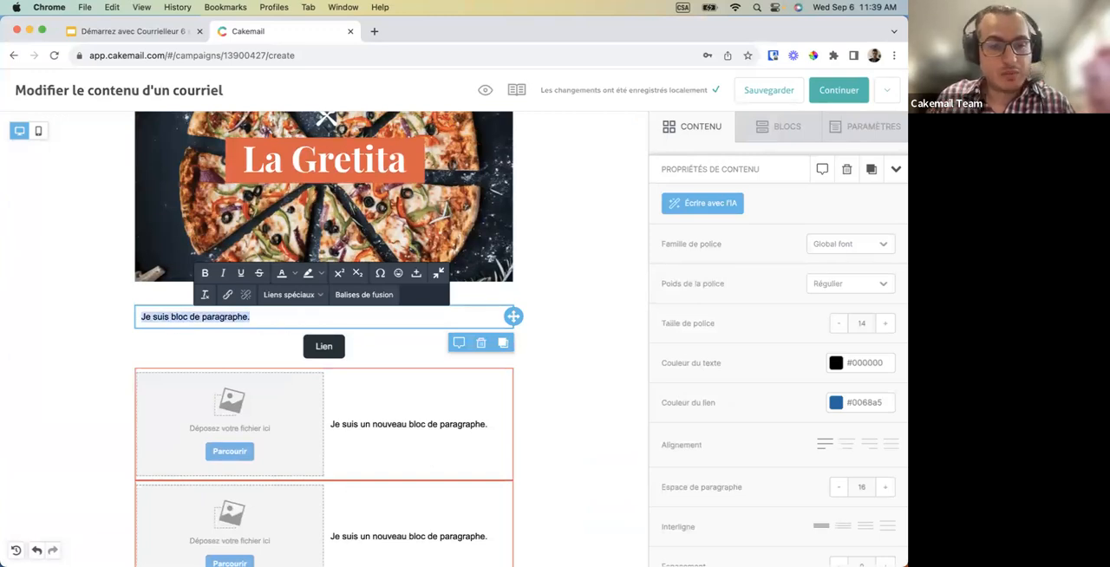
text(Bonjour)
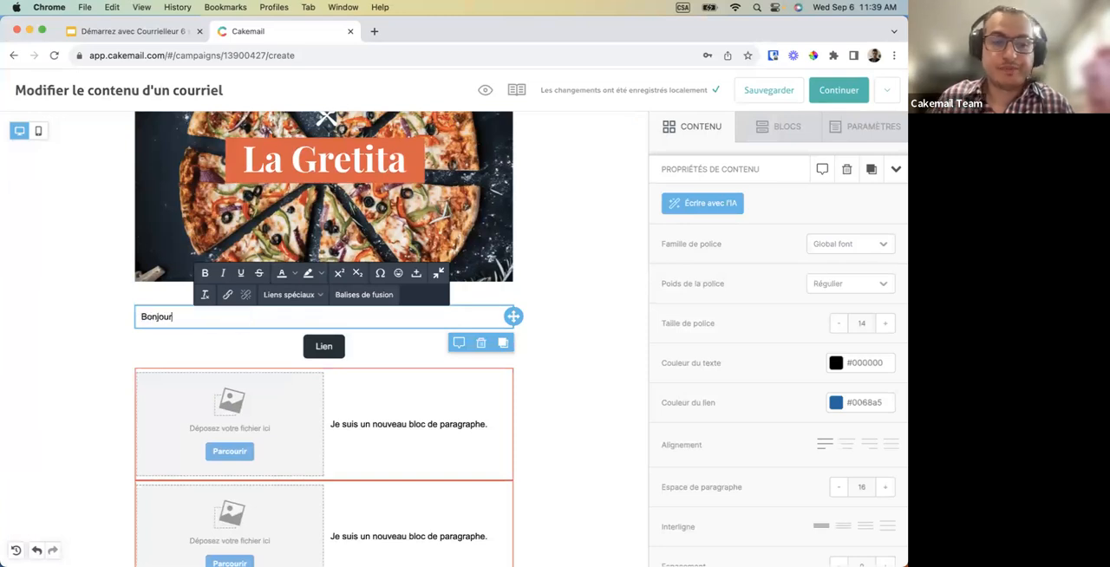
Add the merge tag [prenom] after "Bonjour" in the paragraph, without enabling the custom merge tags feature.
click(348, 295)
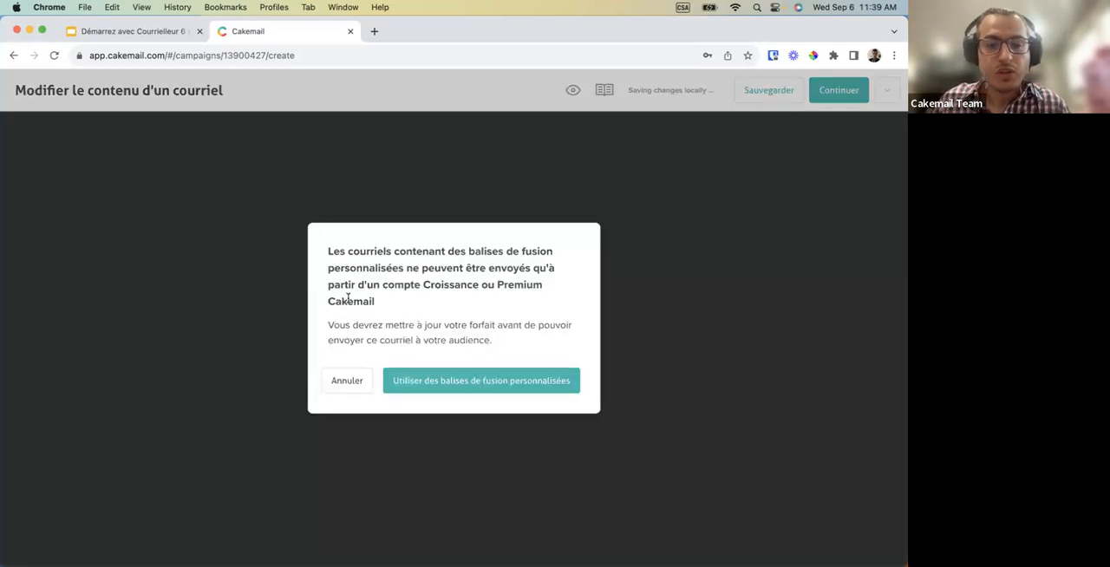
click(345, 381)
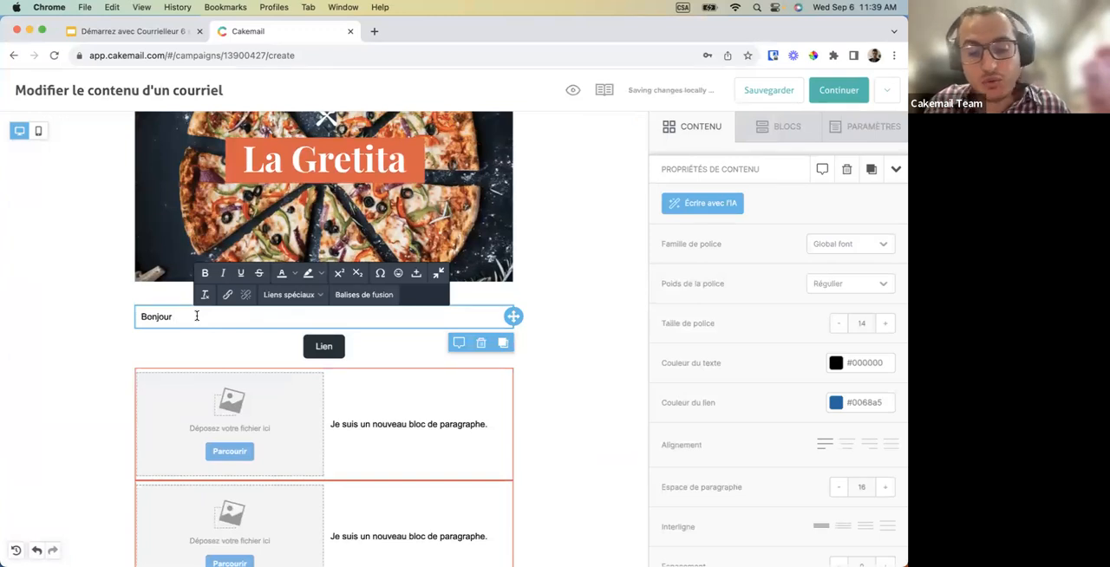
text([[)
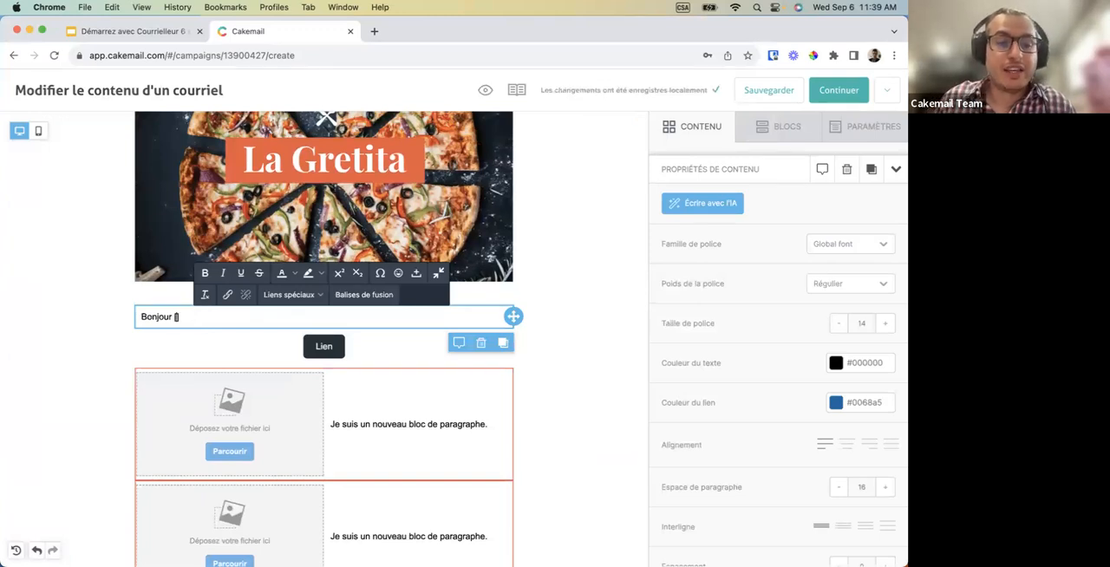
text(renom)
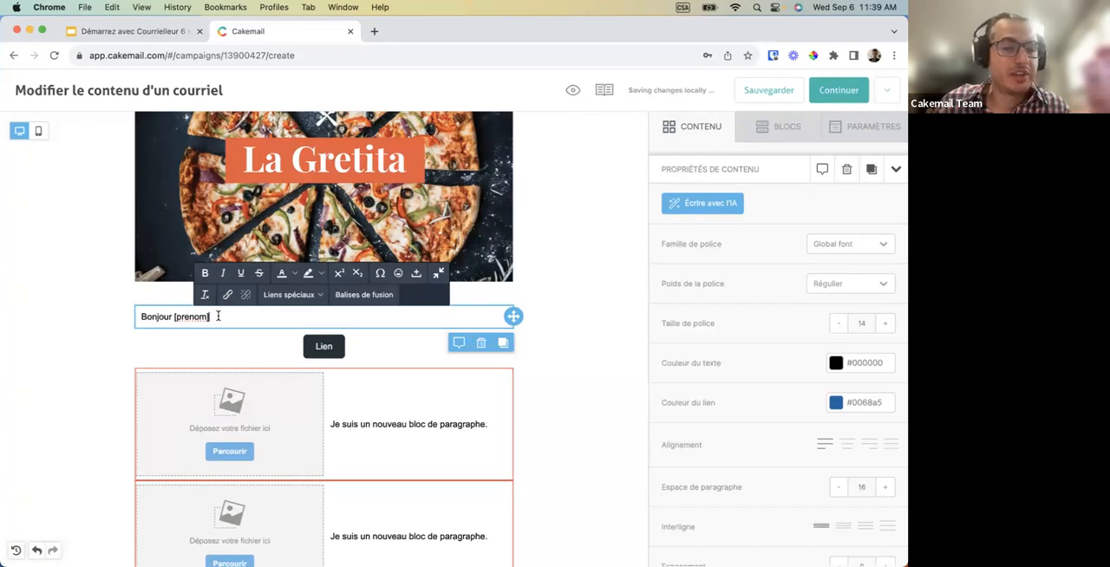
drag(209, 316, 171, 319)
click(173, 320)
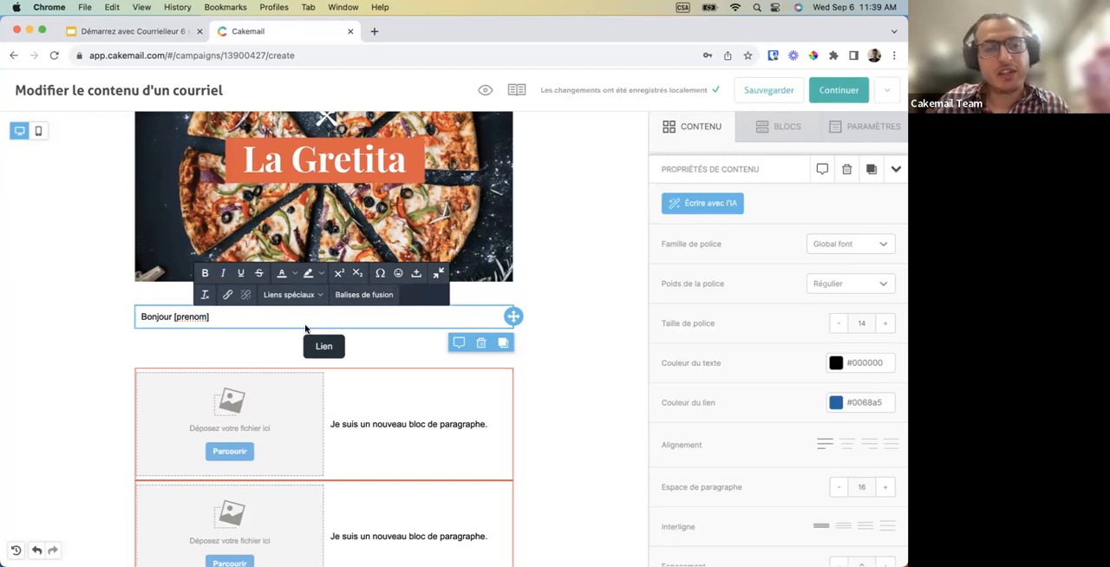
drag(217, 320, 163, 319)
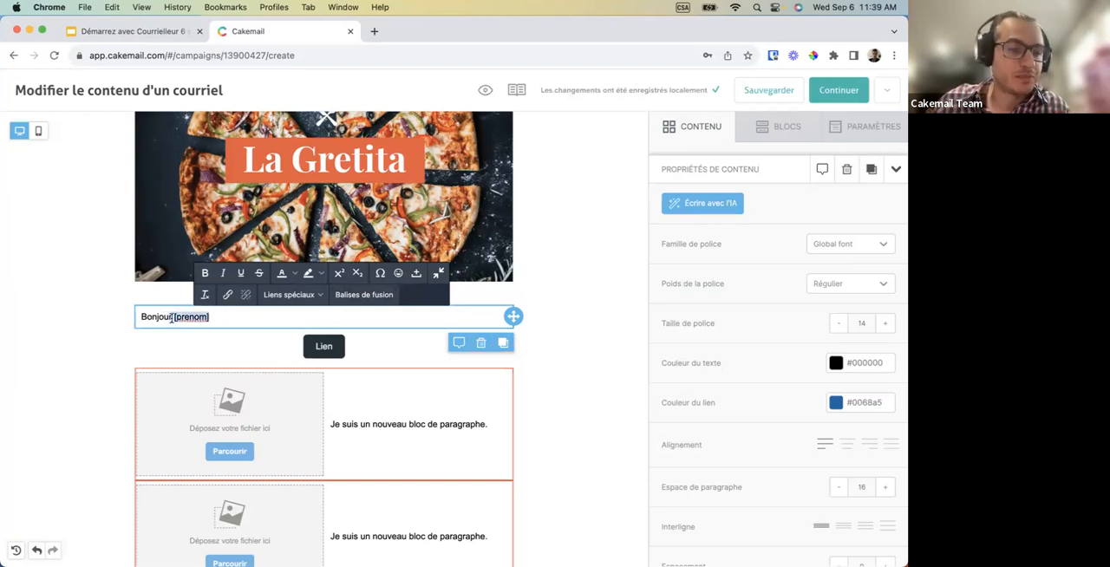
click(192, 316)
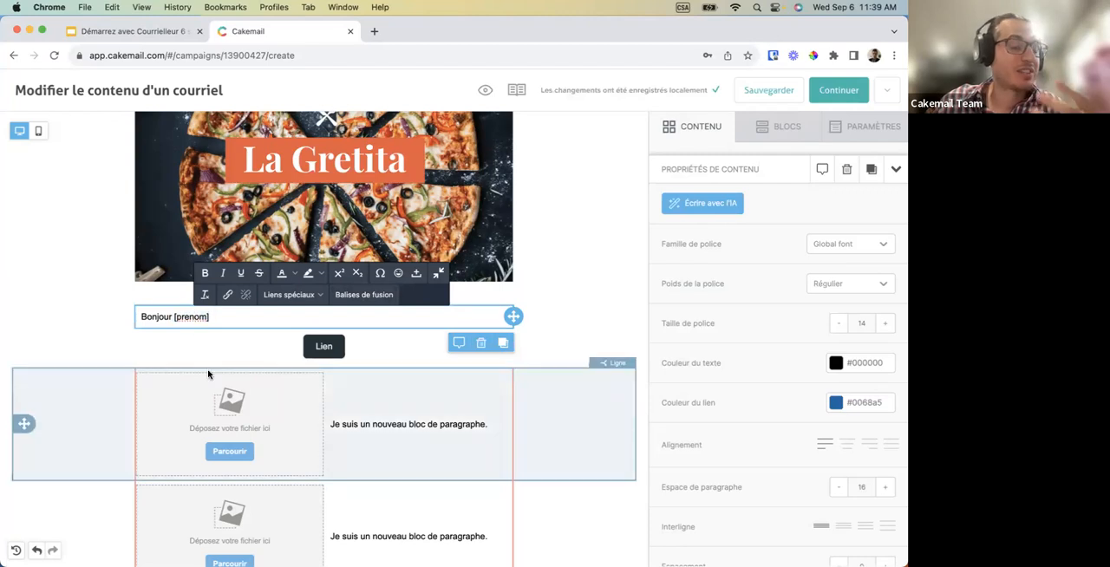
scroll(208, 373, down, 1)
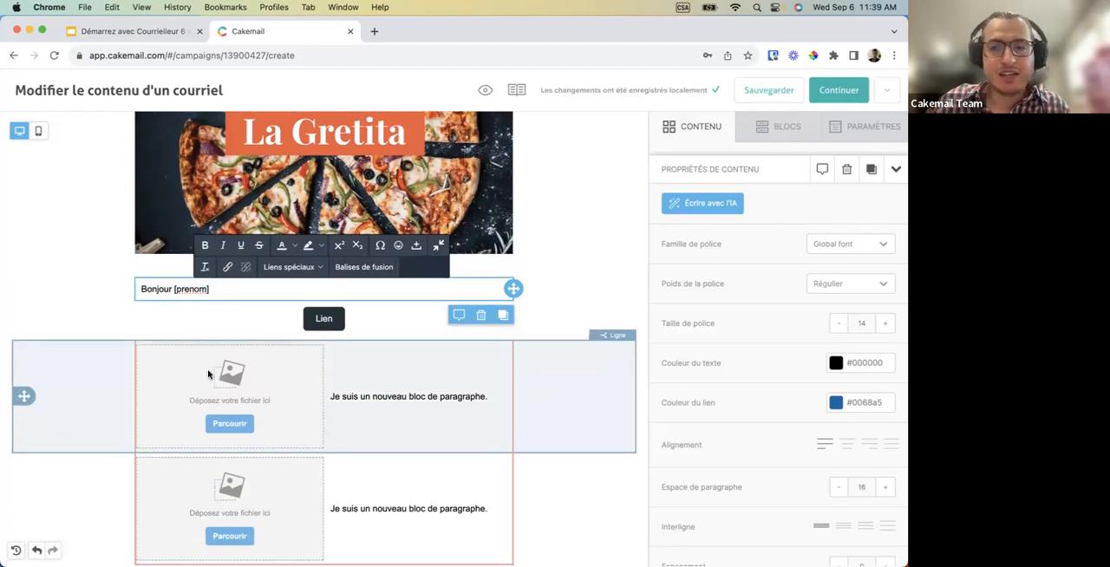
scroll(207, 375, down, 10)
scroll(208, 373, down, 3)
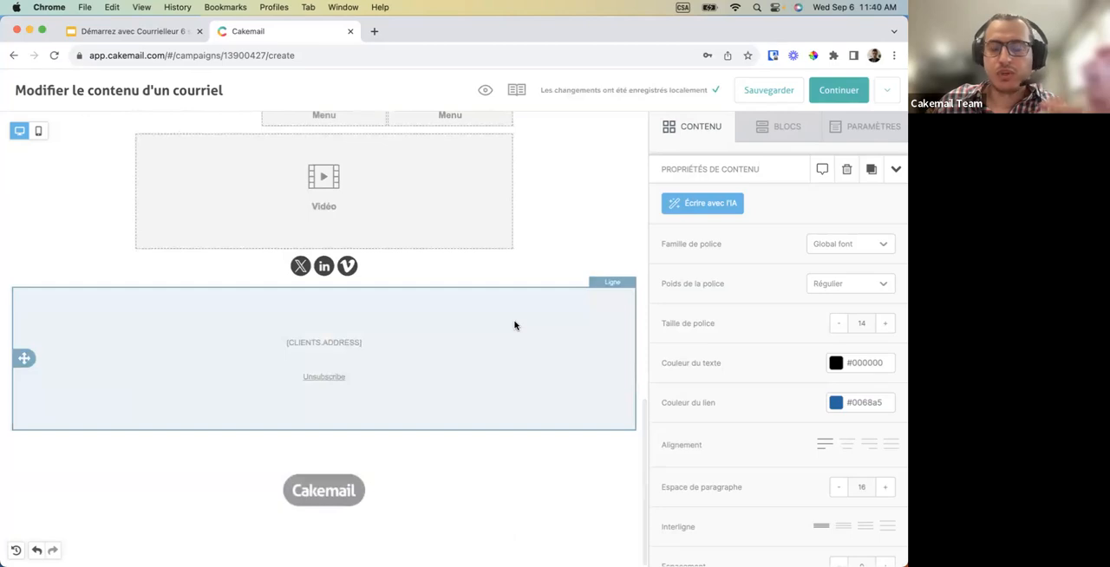
scroll(514, 322, up, 8)
scroll(515, 325, up, 5)
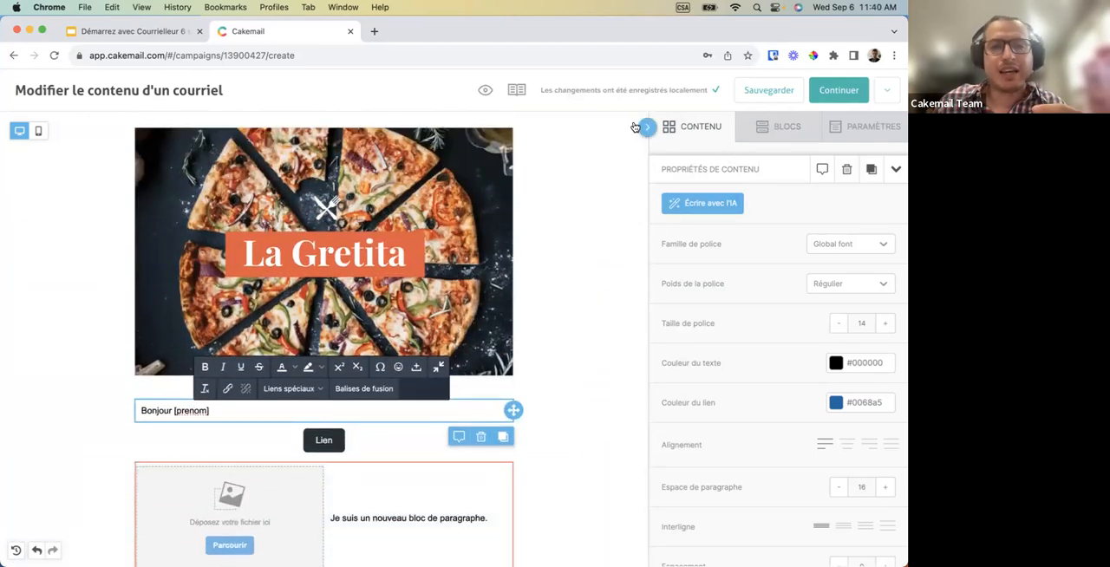
Preview the email in its mobile layout and in its desktop layout.
click(485, 92)
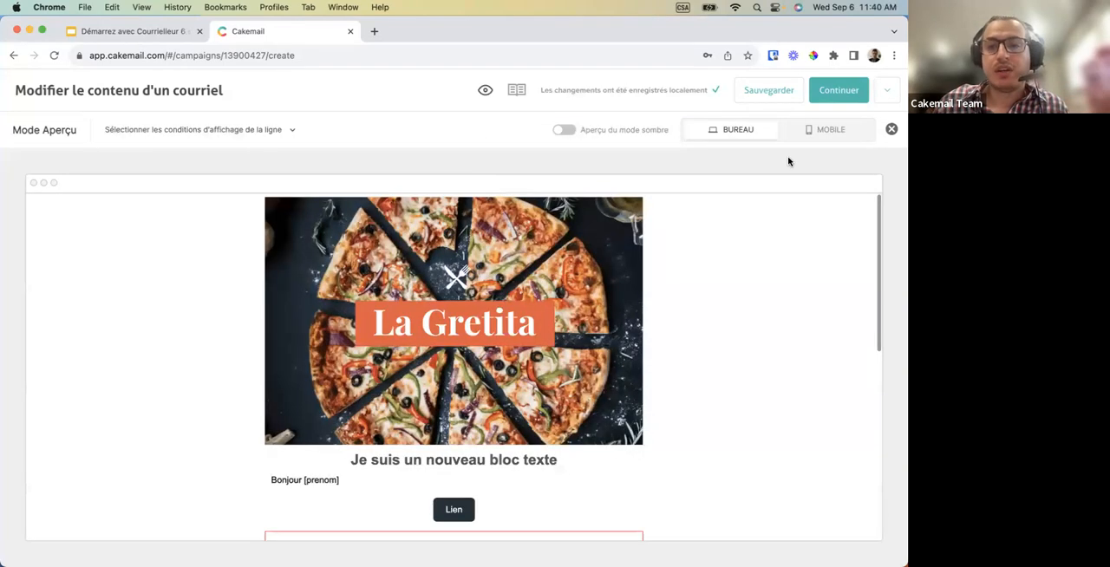
click(835, 131)
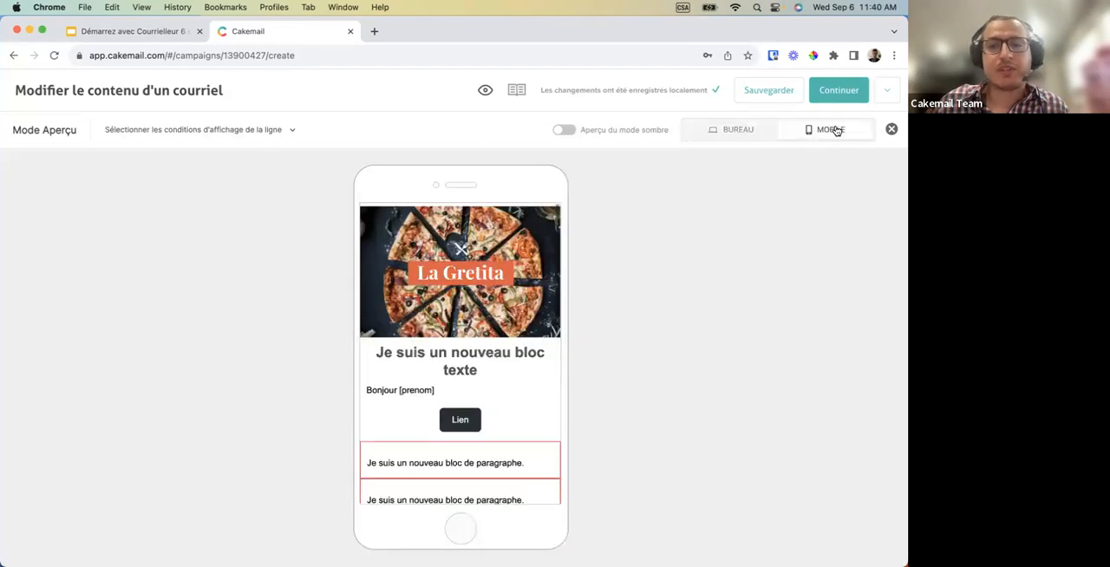
click(744, 138)
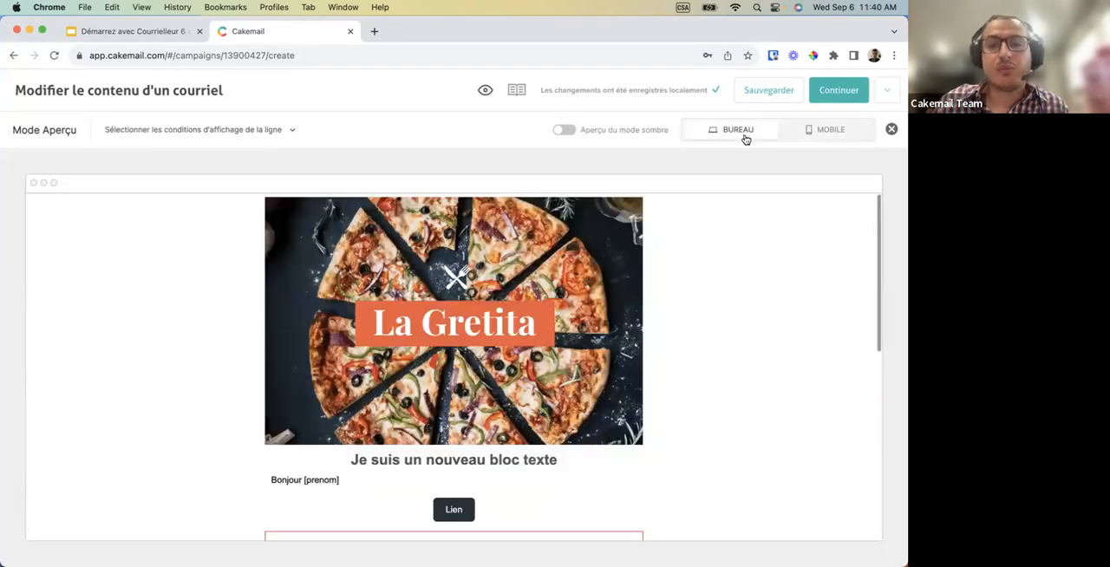
Preview the whole email in dark mode, and switch the preview back to light mode.
click(563, 129)
scroll(564, 312, down, 6)
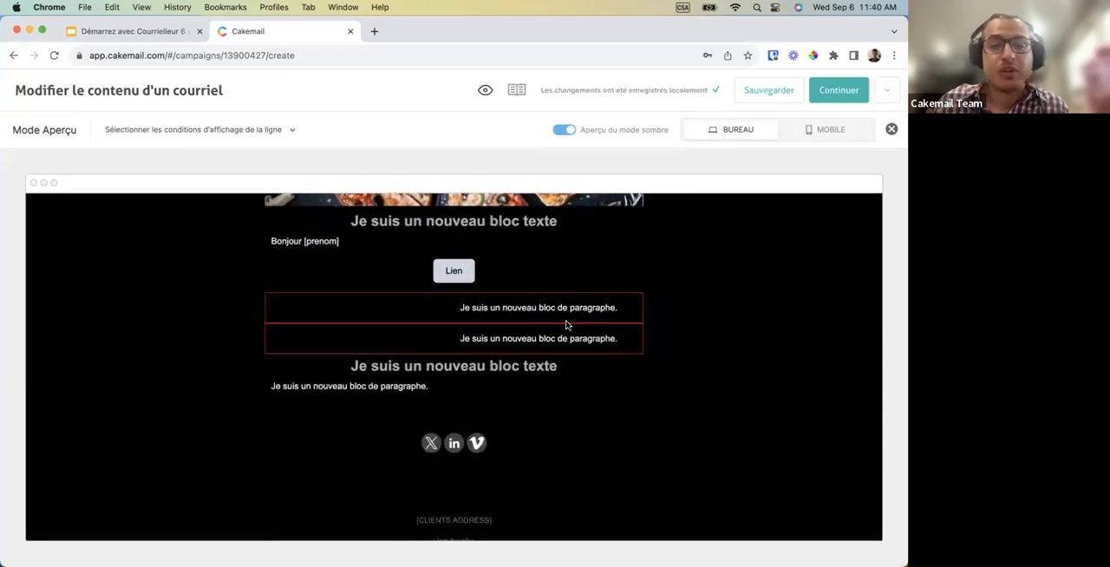
scroll(565, 323, down, 3)
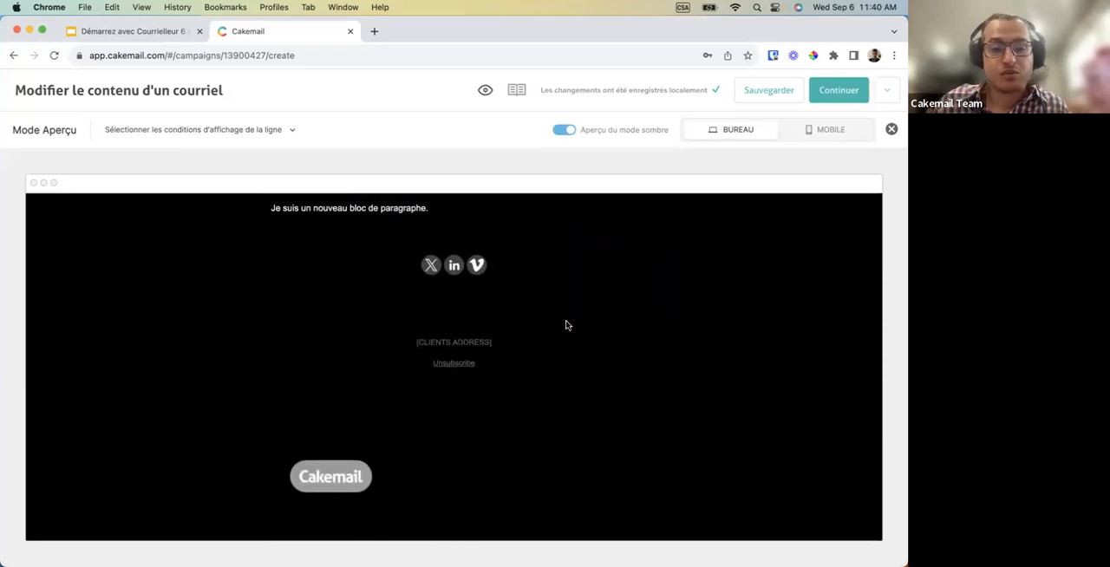
scroll(565, 323, up, 9)
scroll(566, 323, up, 1)
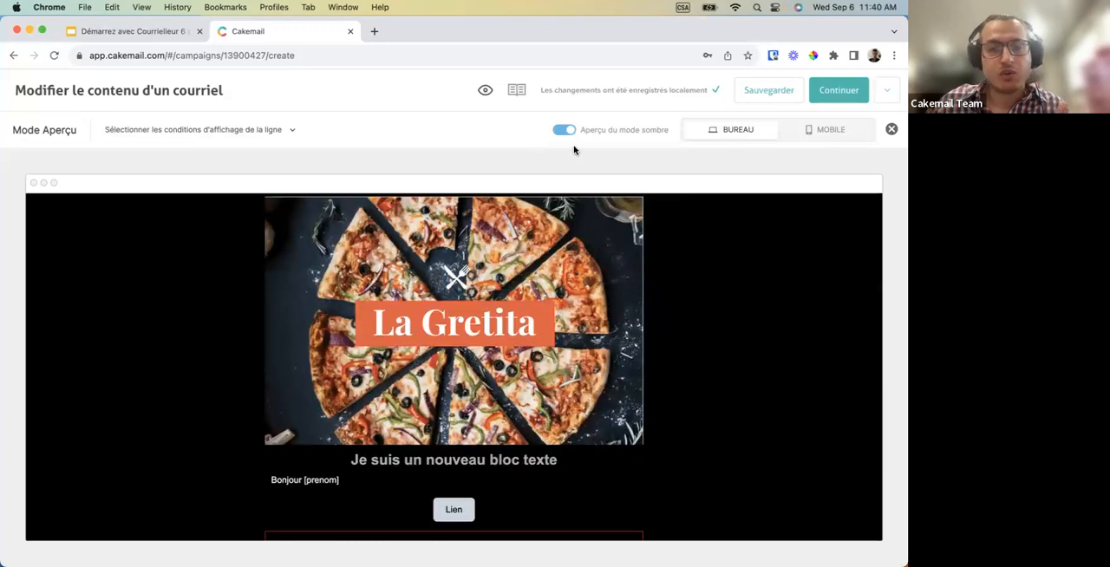
mouse_move(569, 136)
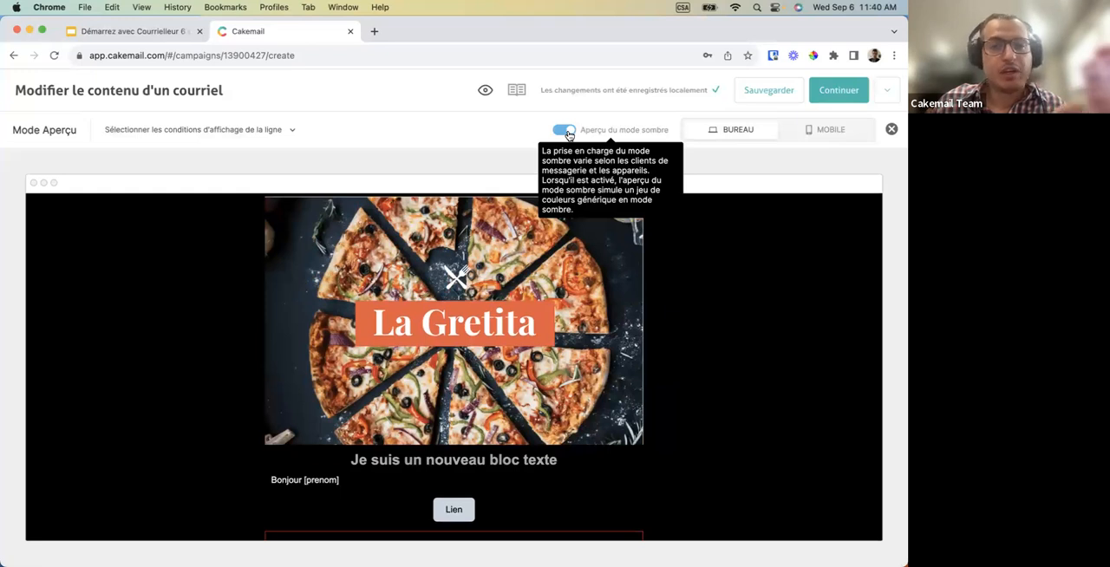
click(565, 131)
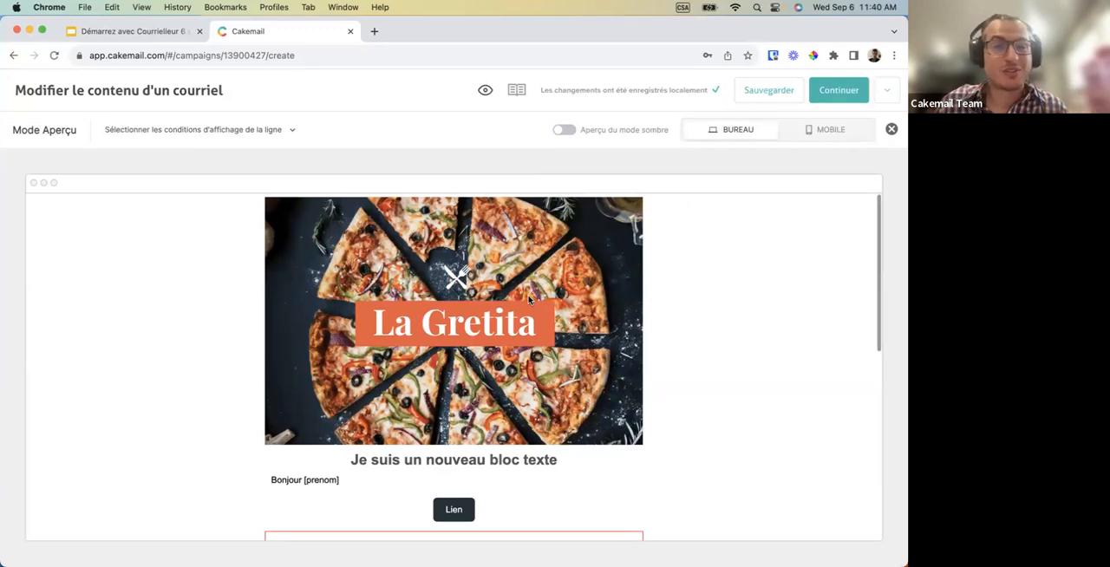
Preview the email with the French display condition turned off, leaving only the English one active.
scroll(364, 388, down, 1)
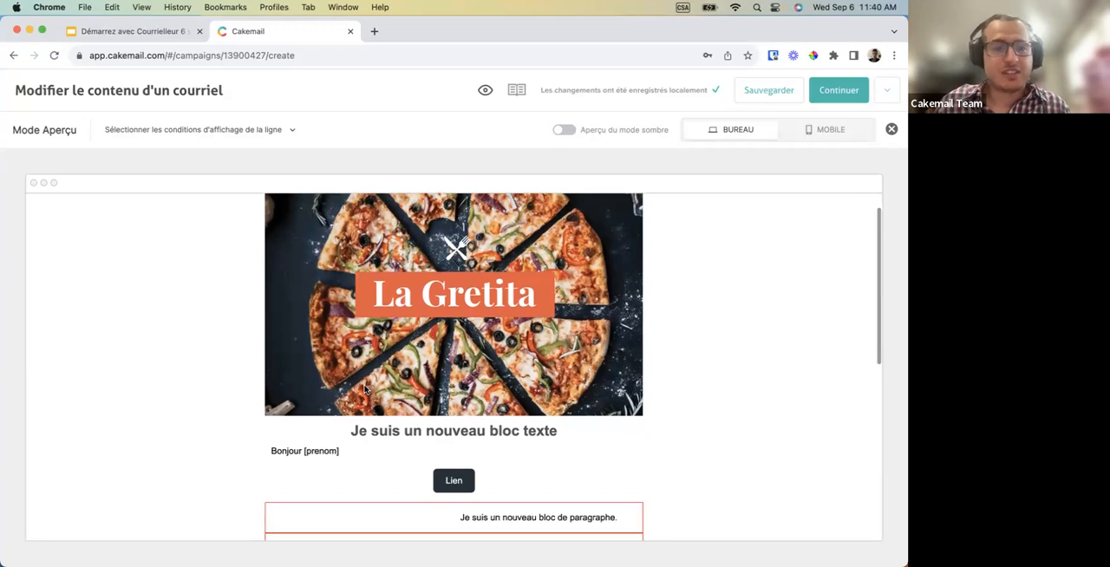
scroll(312, 447, down, 5)
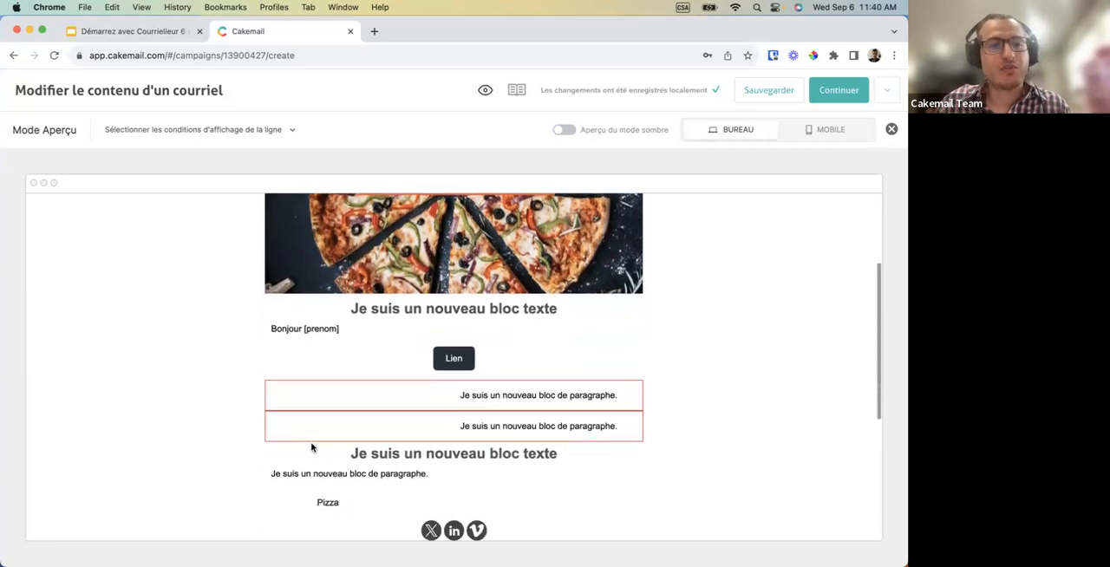
scroll(303, 391, up, 6)
click(274, 134)
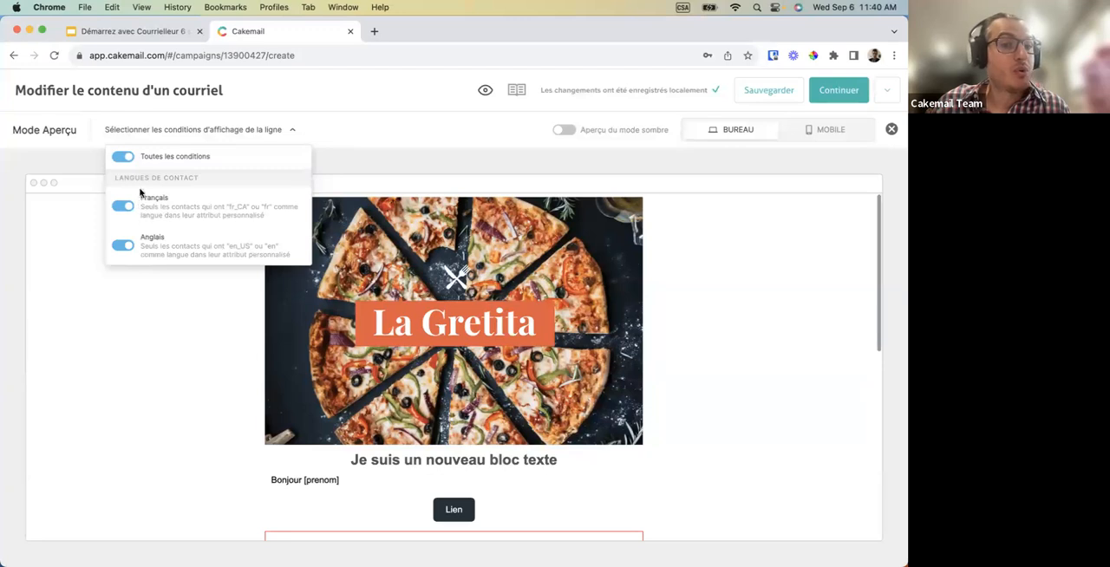
scroll(182, 336, down, 3)
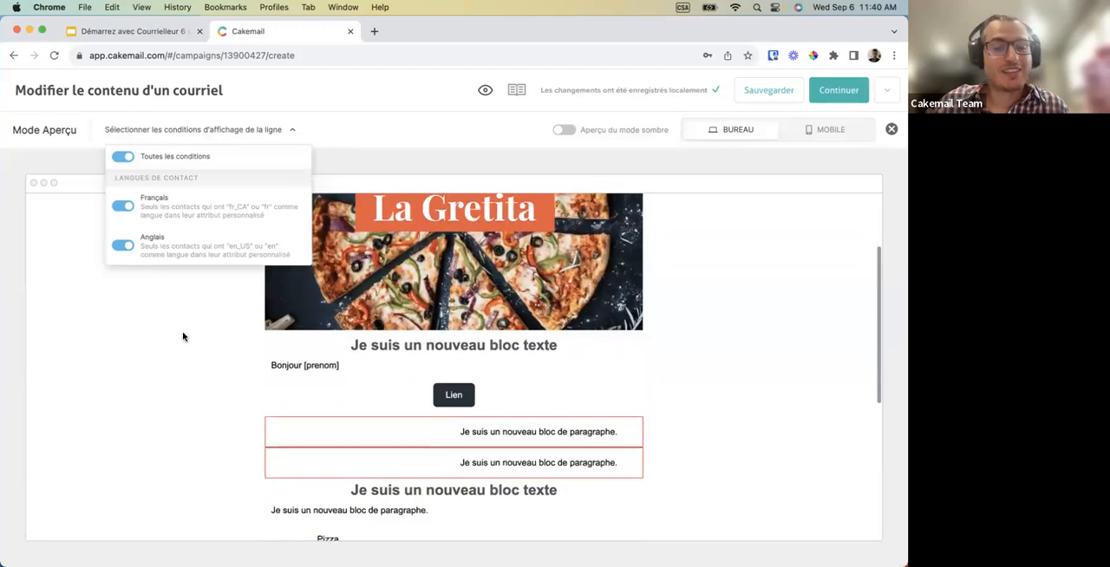
click(129, 211)
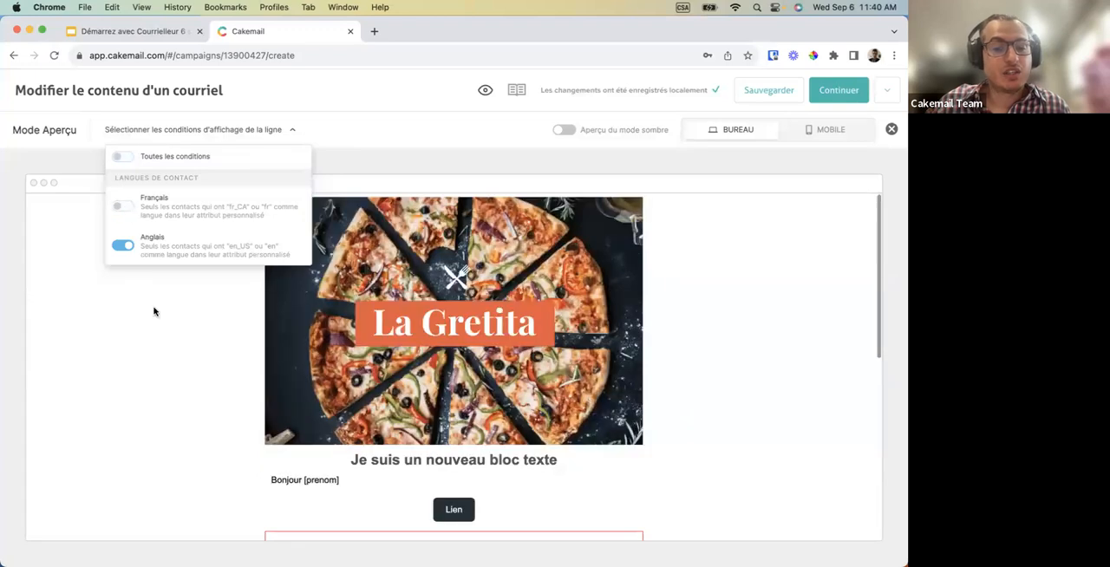
scroll(169, 391, down, 2)
scroll(169, 391, down, 2)
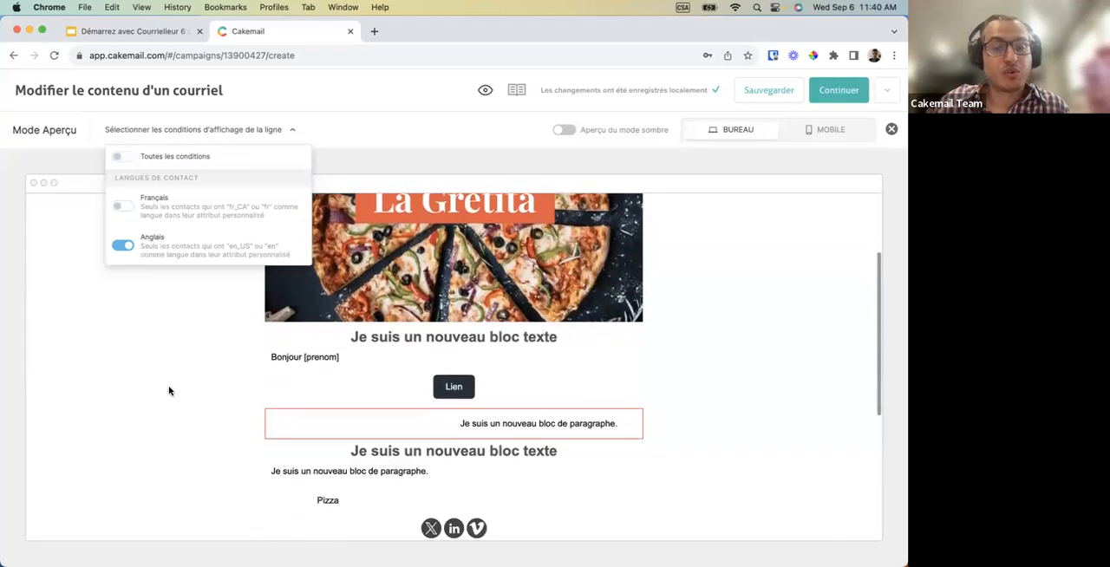
Preview the email without any display condition and with only the French one, and close the preview.
click(126, 245)
scroll(147, 350, down, 3)
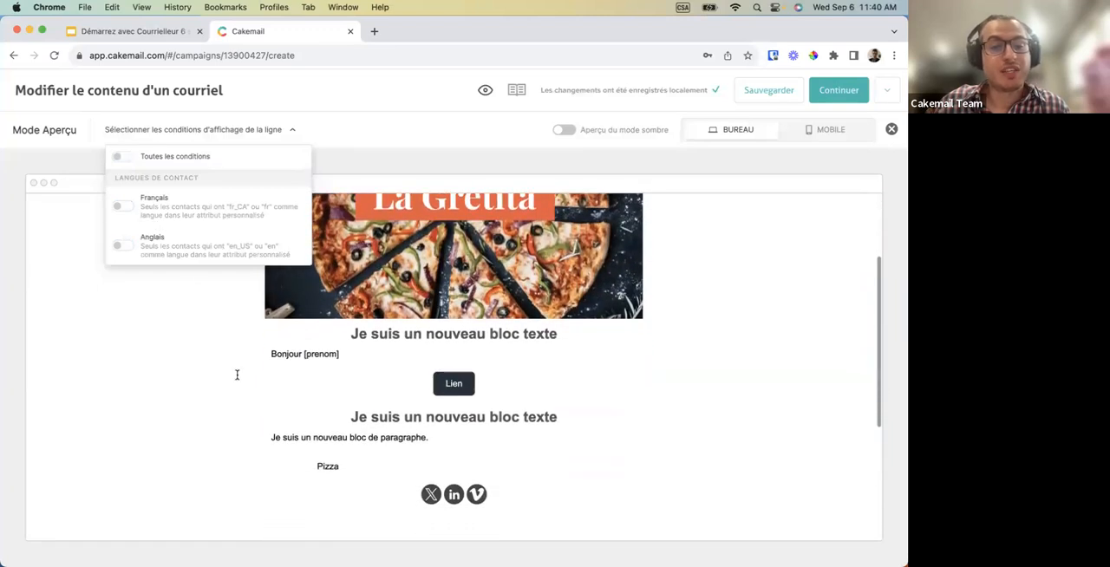
click(123, 208)
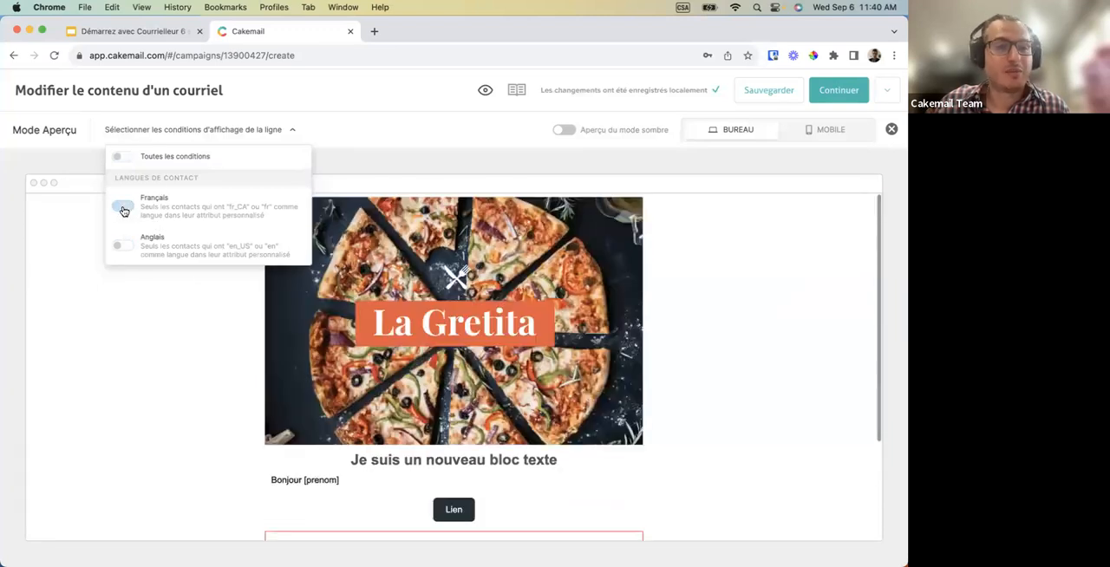
scroll(183, 391, down, 3)
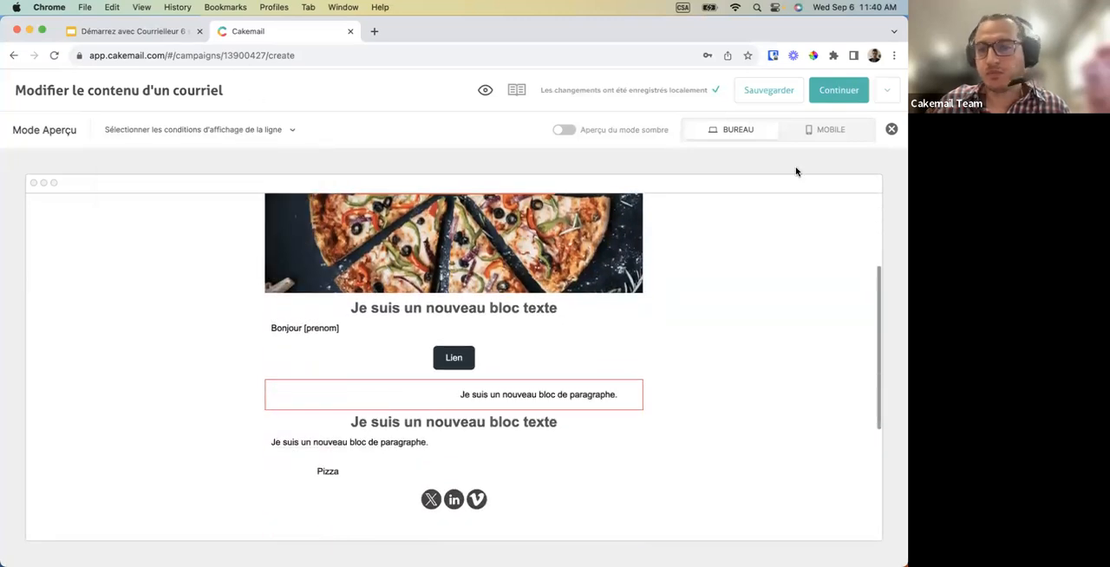
click(891, 130)
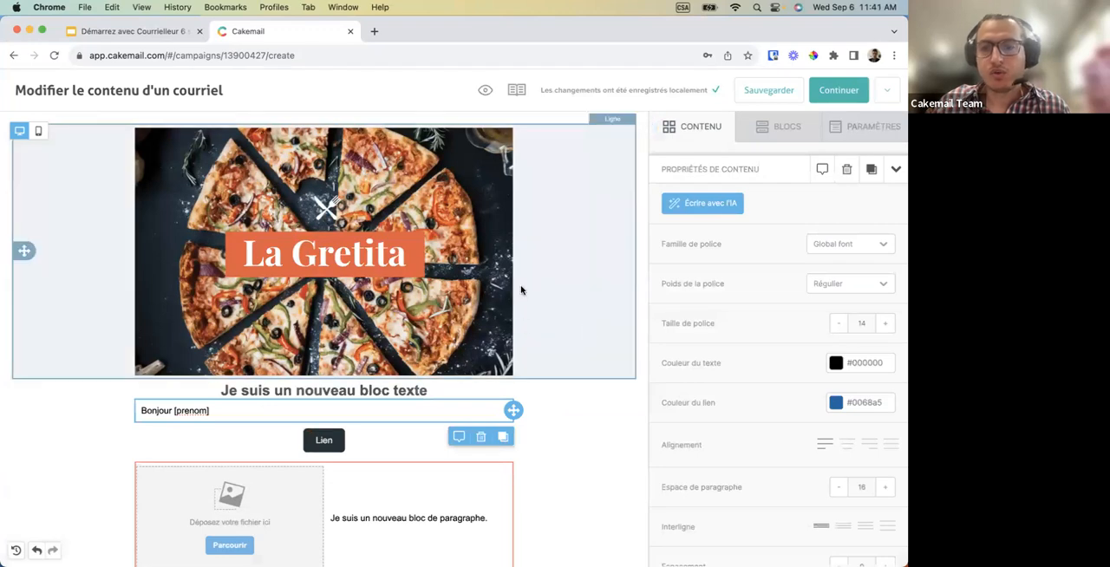
Check the email's general settings and continue to the campaign details.
click(872, 127)
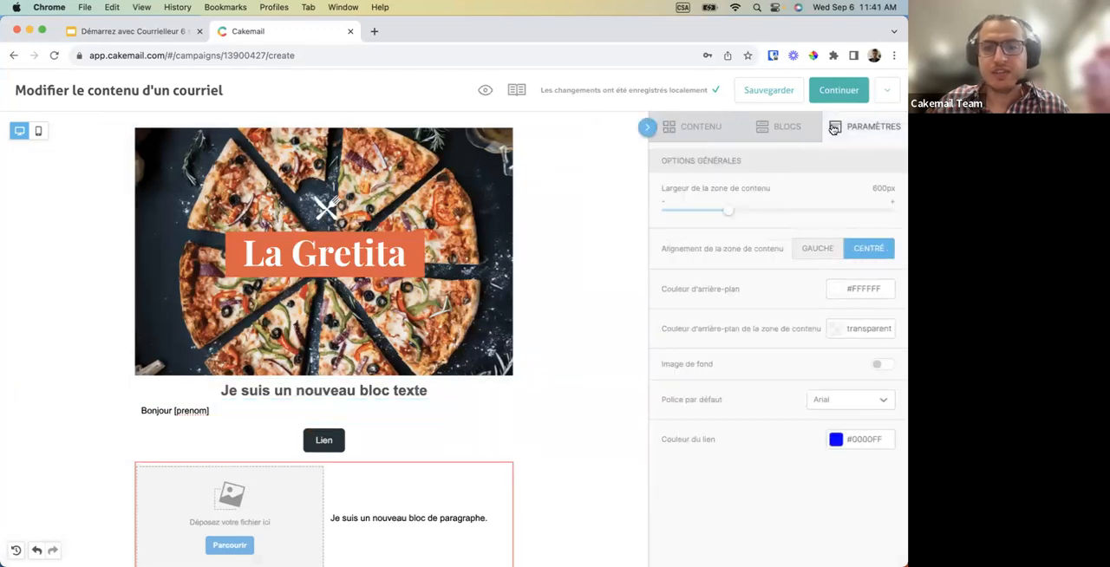
click(716, 137)
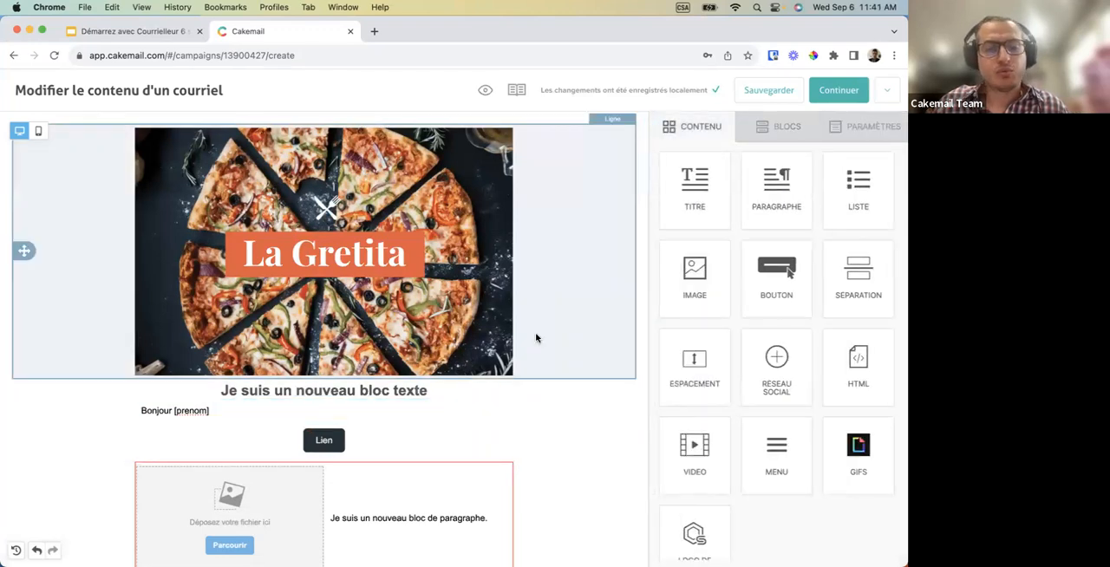
scroll(536, 337, down, 10)
scroll(536, 338, up, 8)
scroll(536, 339, up, 2)
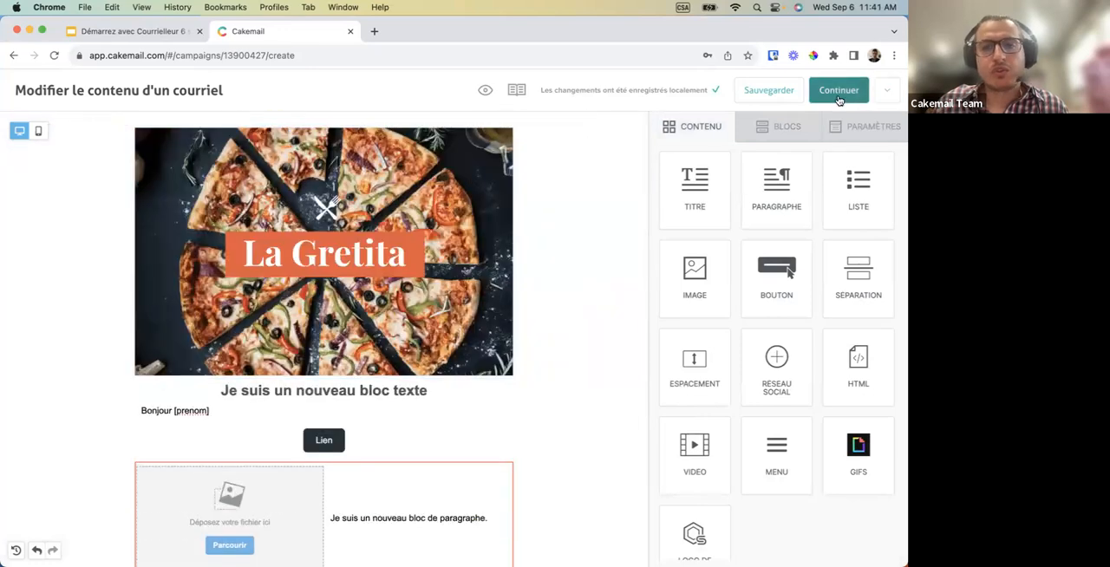
click(838, 96)
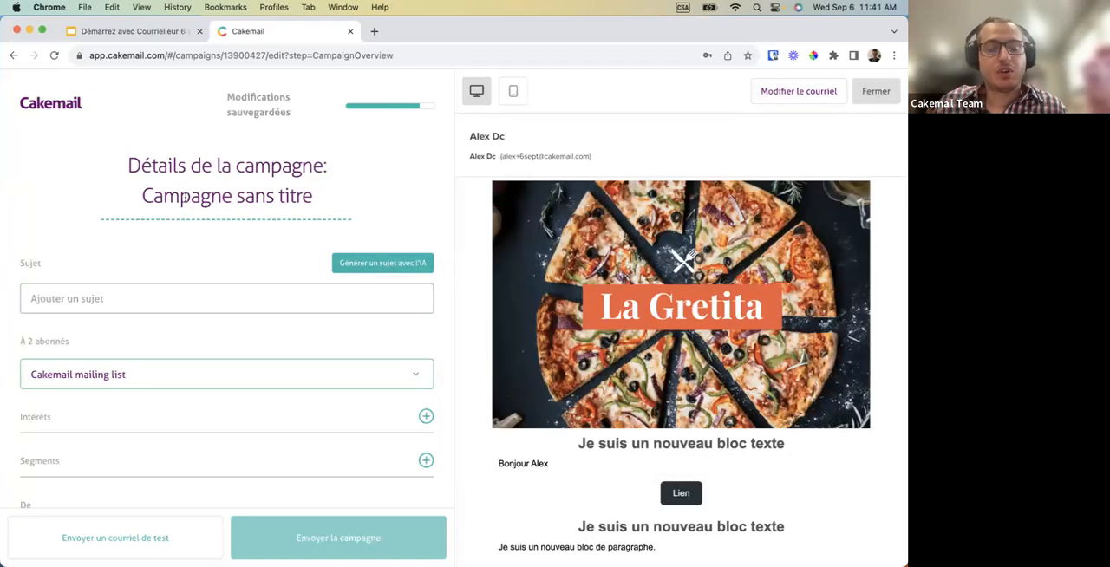
Rename the campaign as "Ma première campagne".
triple_click(185, 196)
text(te)
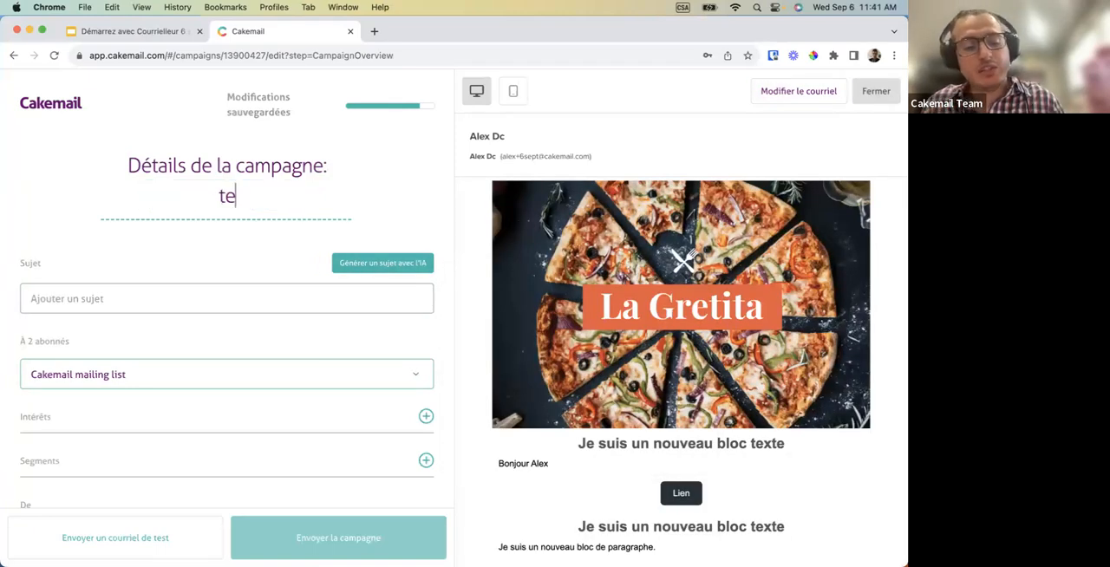
key(BackSpace)
key(BackSpace)
text(Ma )
text(première campa)
text(i)
key(BackSpace)
text(gne)
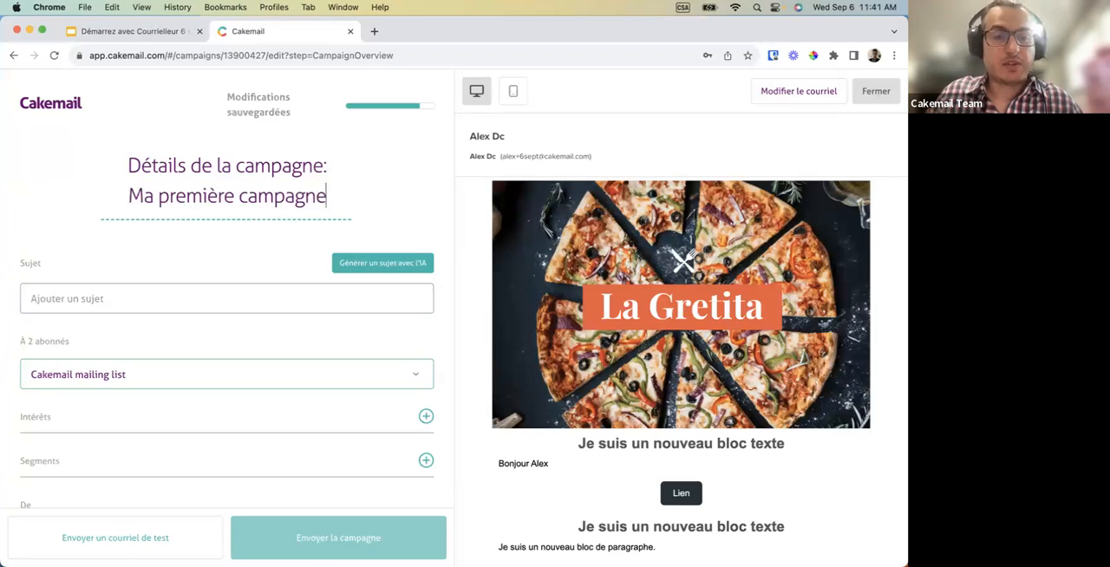
Generate subject lines with AI and use the suggestion "Nouveauté délicieuse : pizza incroyable à Montréal! 🍕".
mouse_move(242, 260)
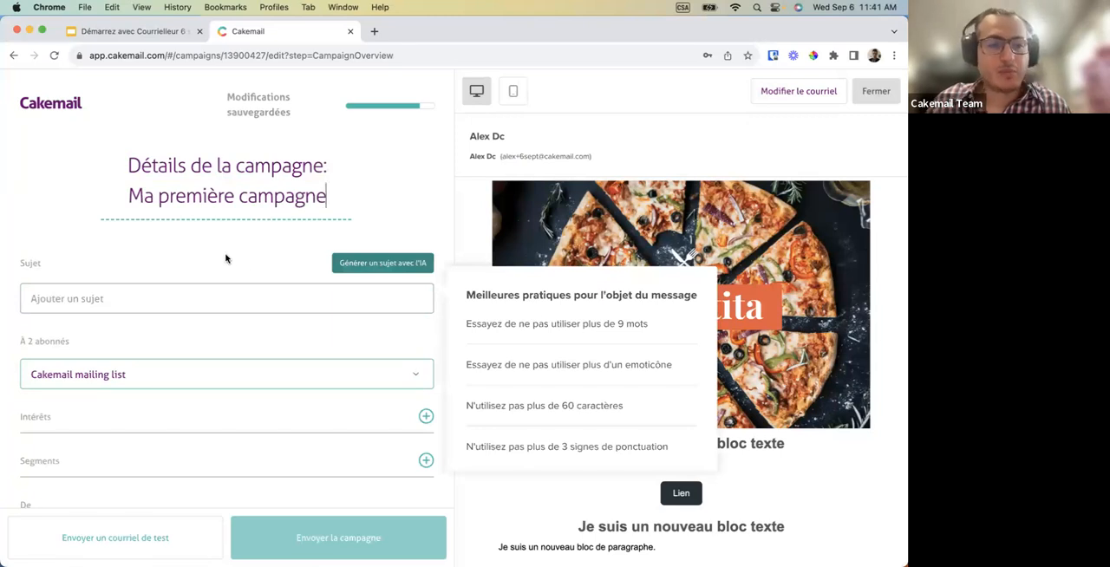
scroll(230, 234, down, 3)
click(151, 214)
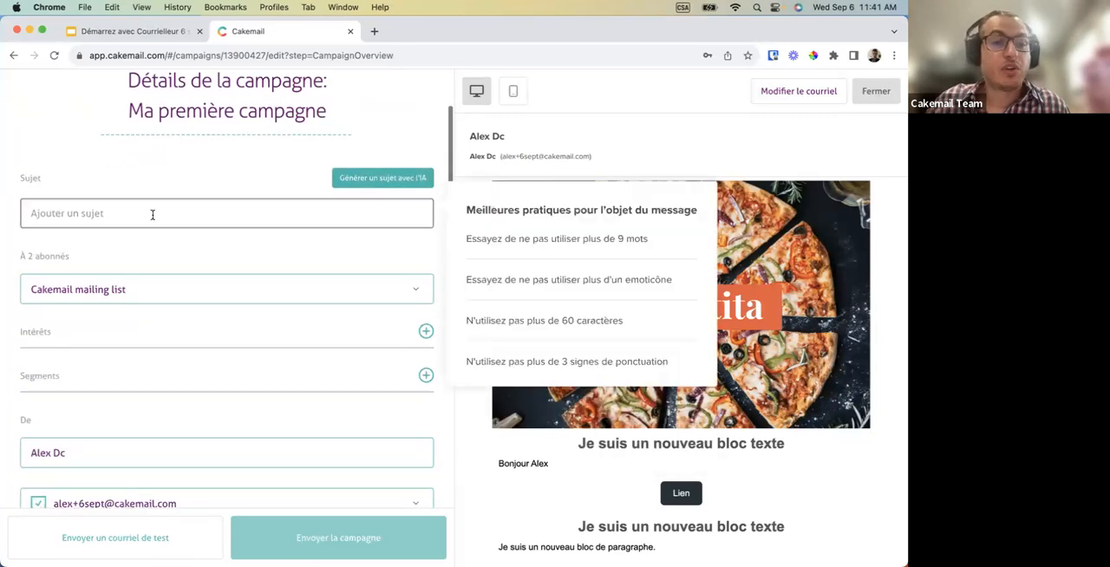
click(340, 178)
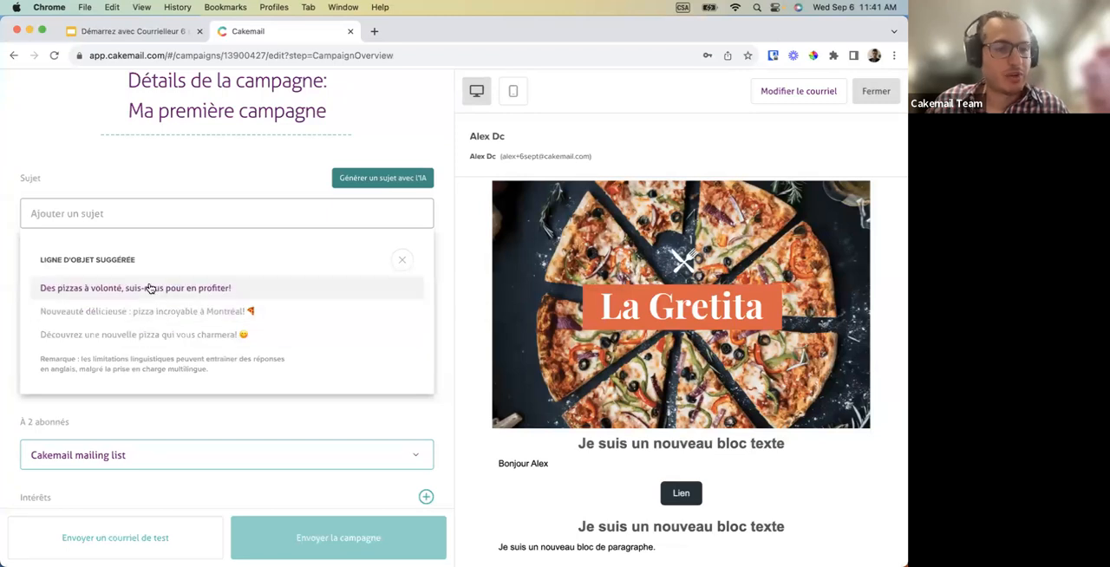
click(143, 312)
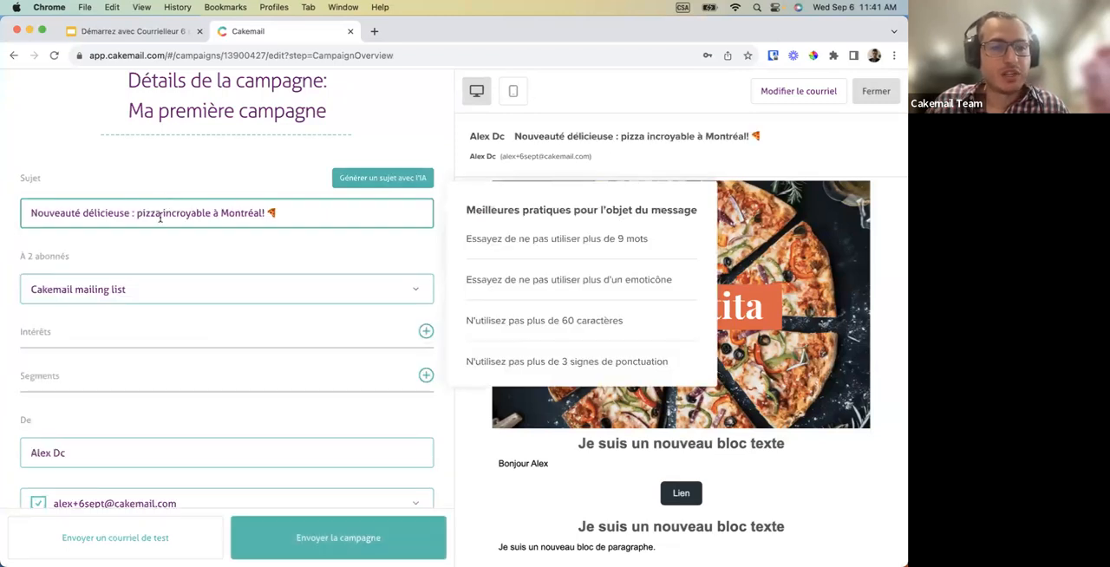
Choose "Cakemail mailing list" as the campaign's contact list.
scroll(169, 263, down, 3)
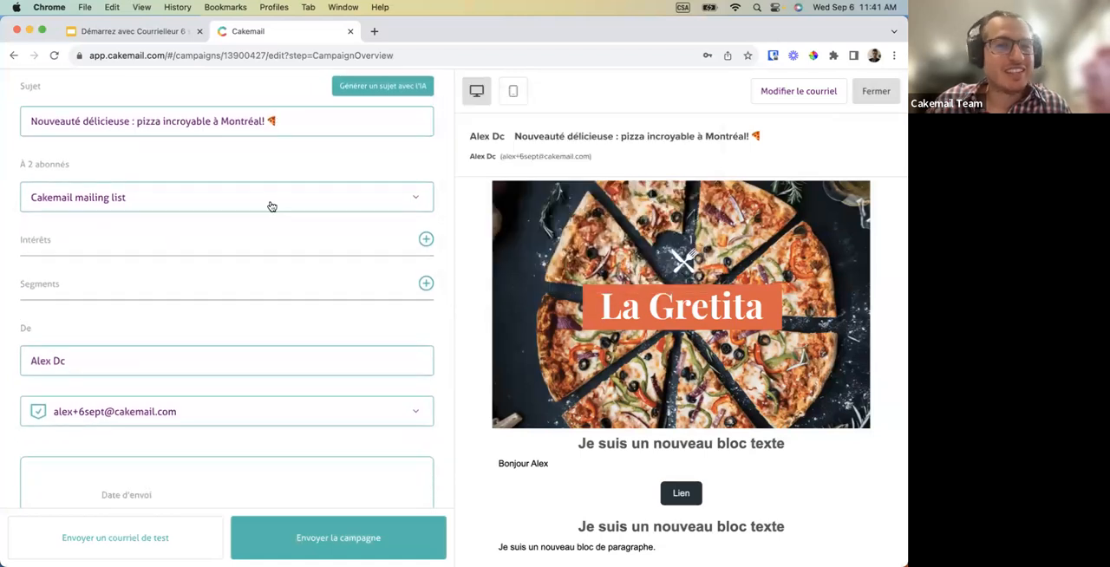
scroll(246, 232, down, 1)
scroll(244, 231, down, 3)
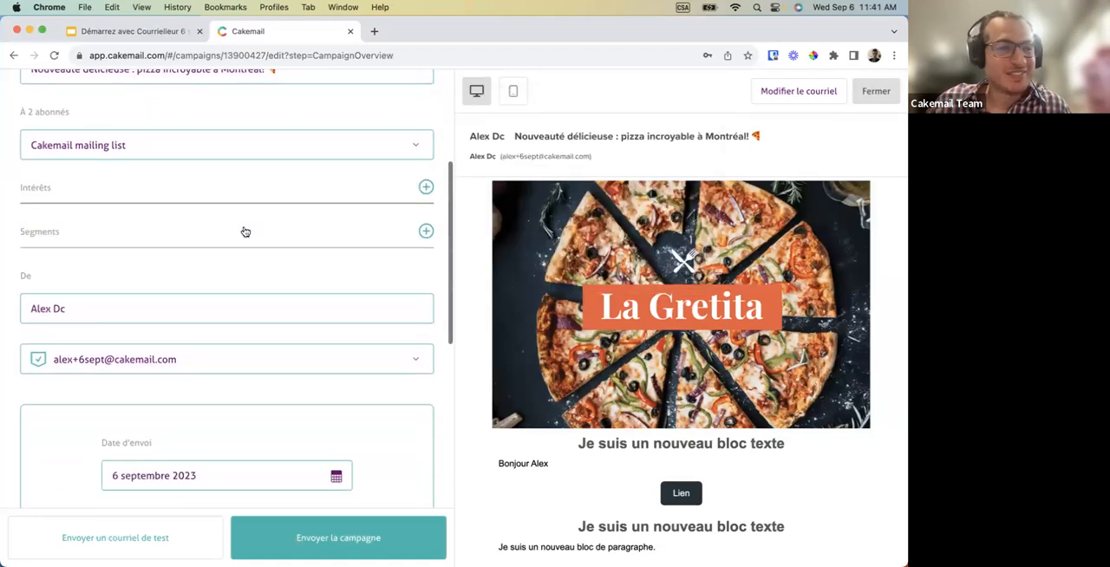
click(269, 141)
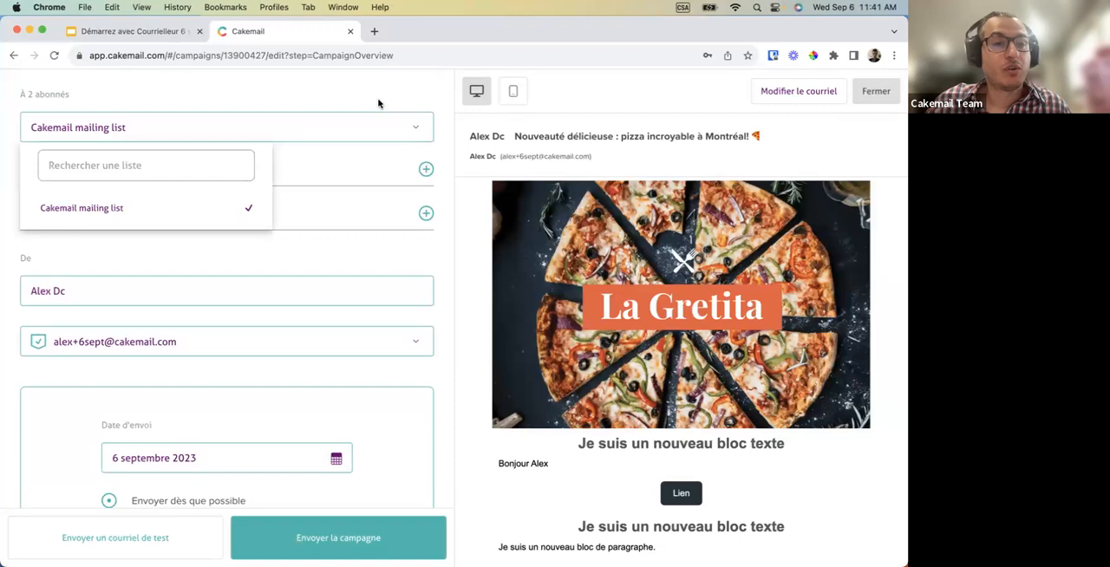
click(169, 215)
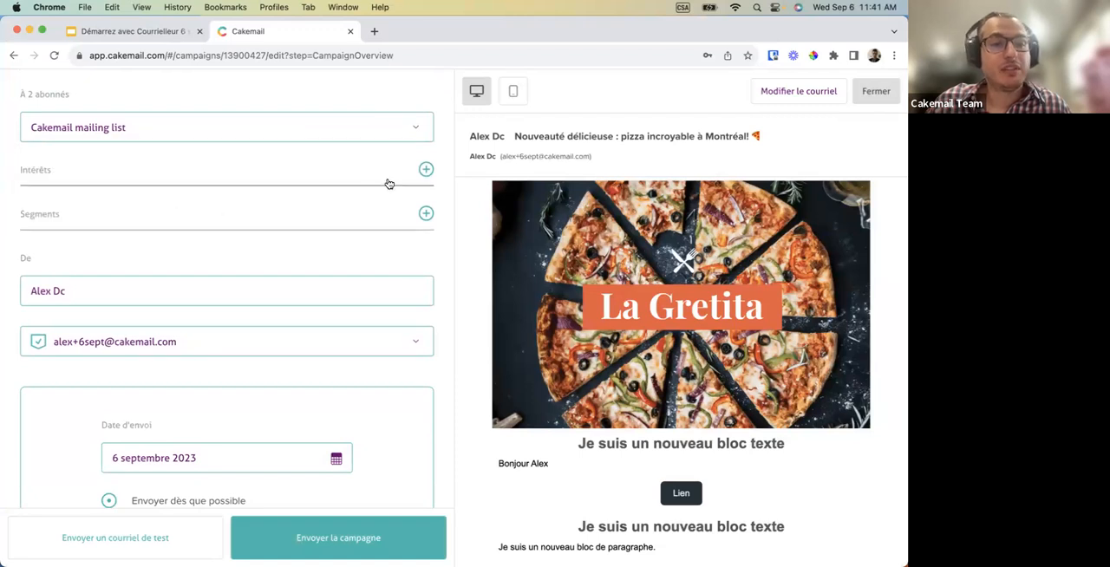
Check the available interests and restrict the recipients to the VIP segment.
click(426, 173)
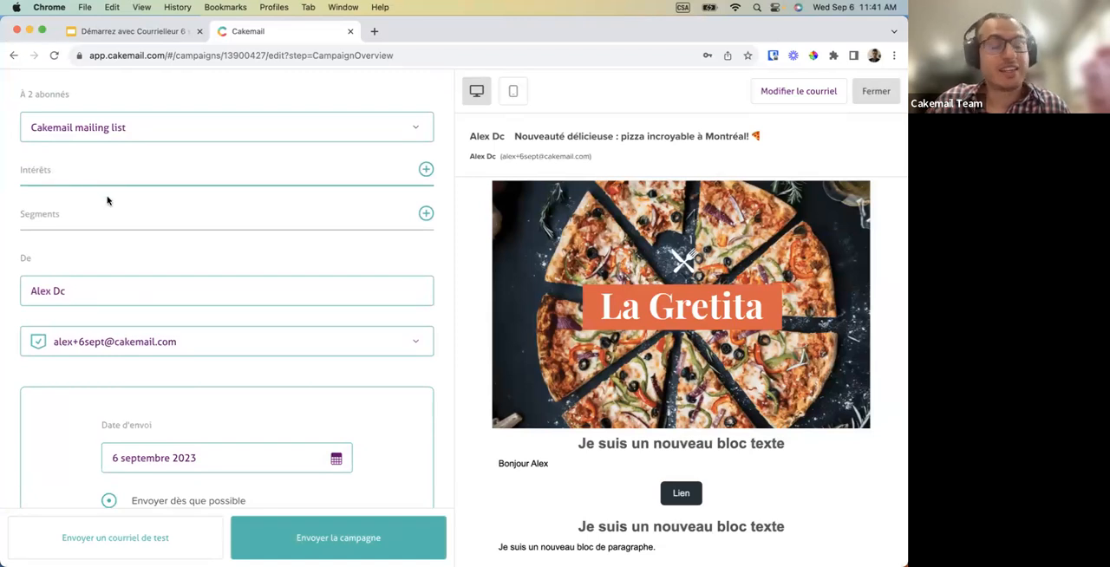
click(426, 214)
click(57, 261)
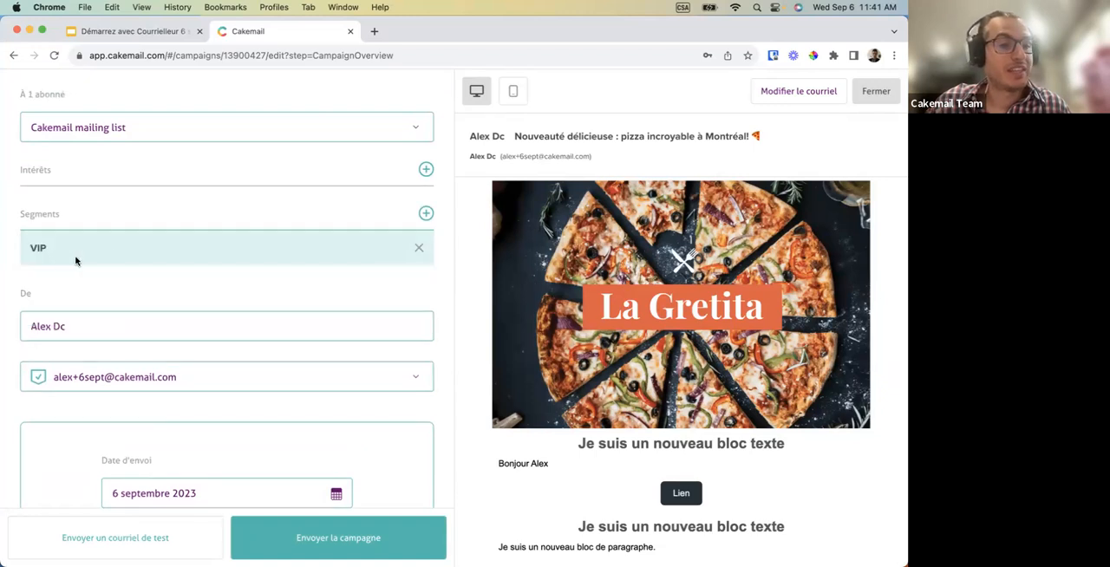
Review the sender and send date settings, dismissing the plan upgrade notice.
scroll(139, 305, down, 1)
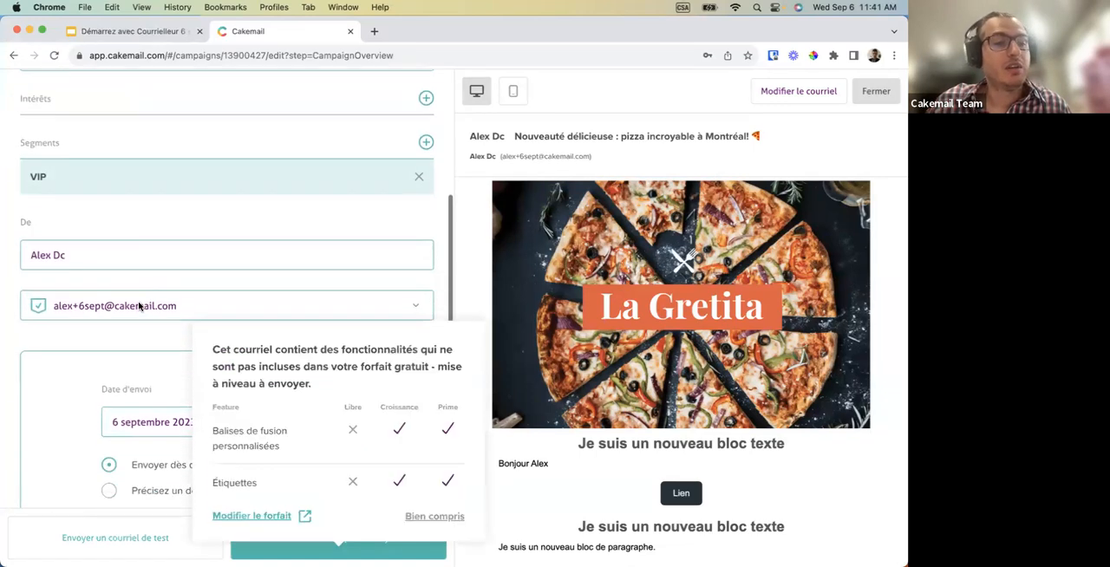
scroll(139, 305, down, 1)
click(113, 208)
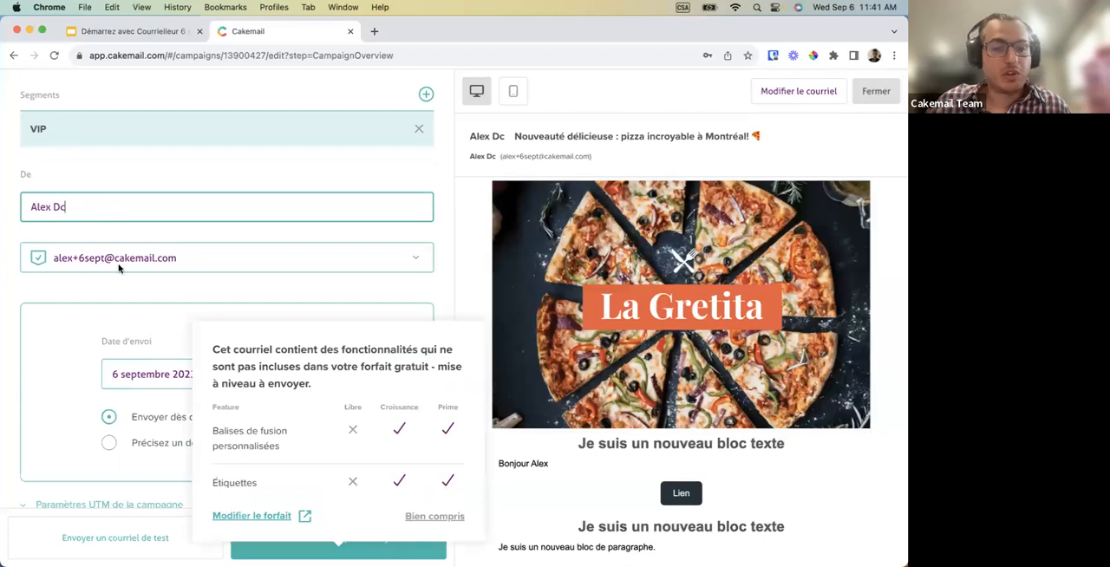
scroll(86, 260, down, 3)
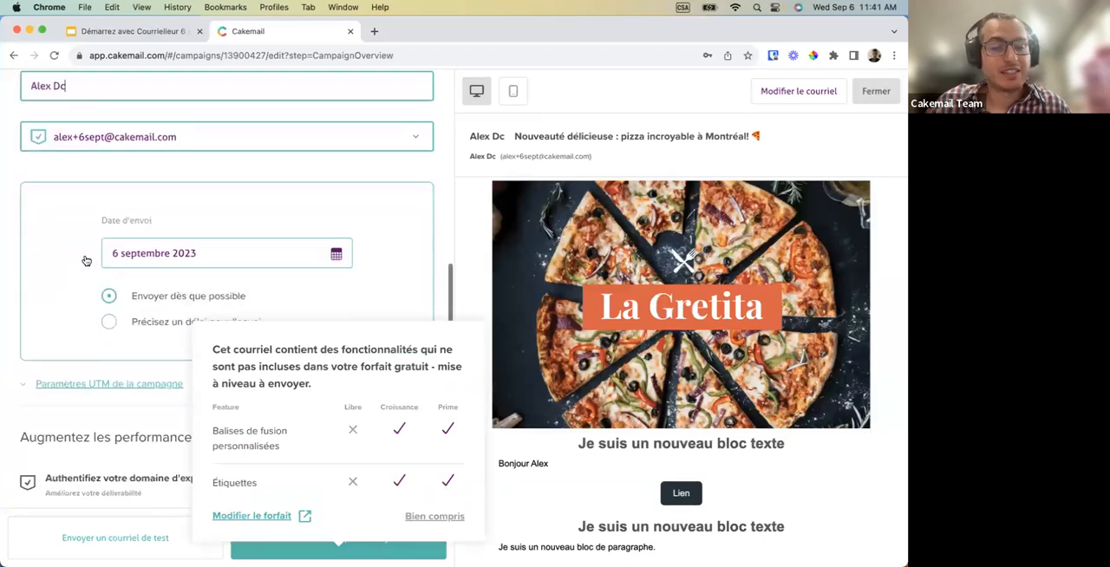
click(429, 515)
scroll(267, 360, down, 2)
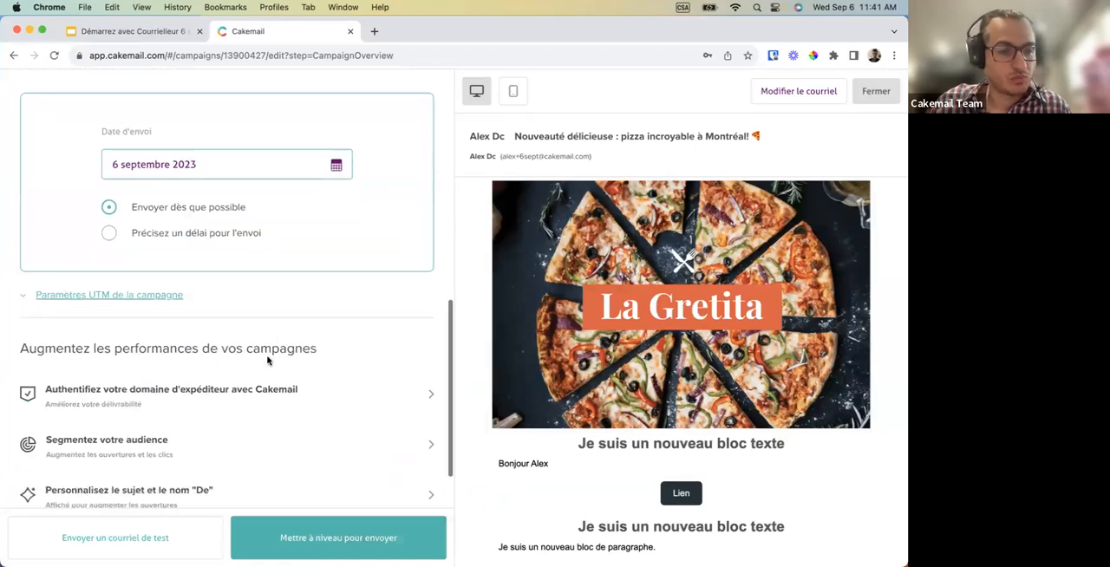
Expand the campaign's UTM parameters and review the campaign, medium, source, content and term fields.
click(131, 223)
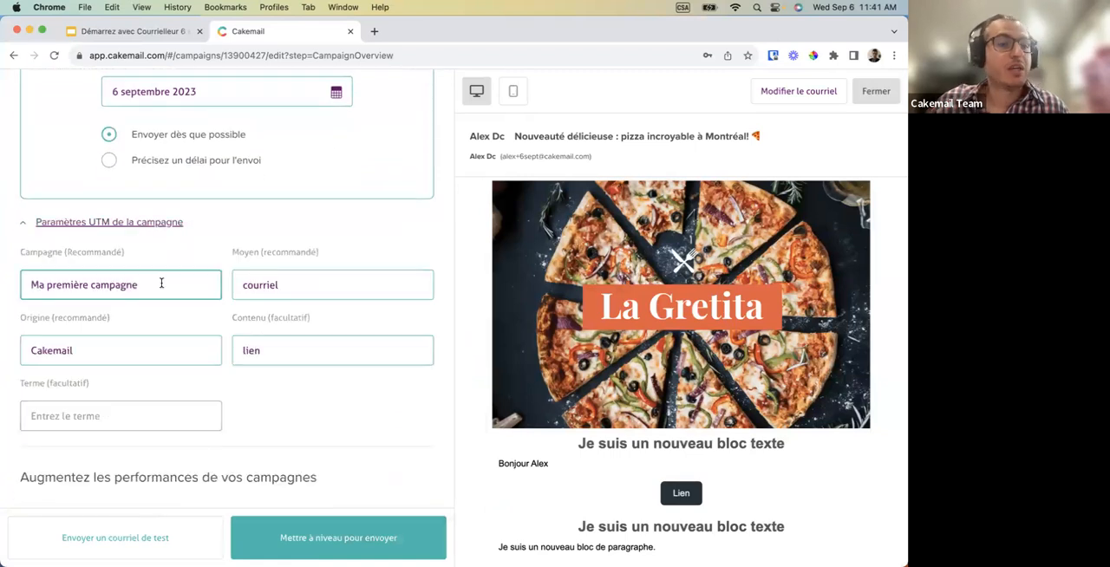
scroll(162, 288, down, 3)
scroll(163, 289, down, 1)
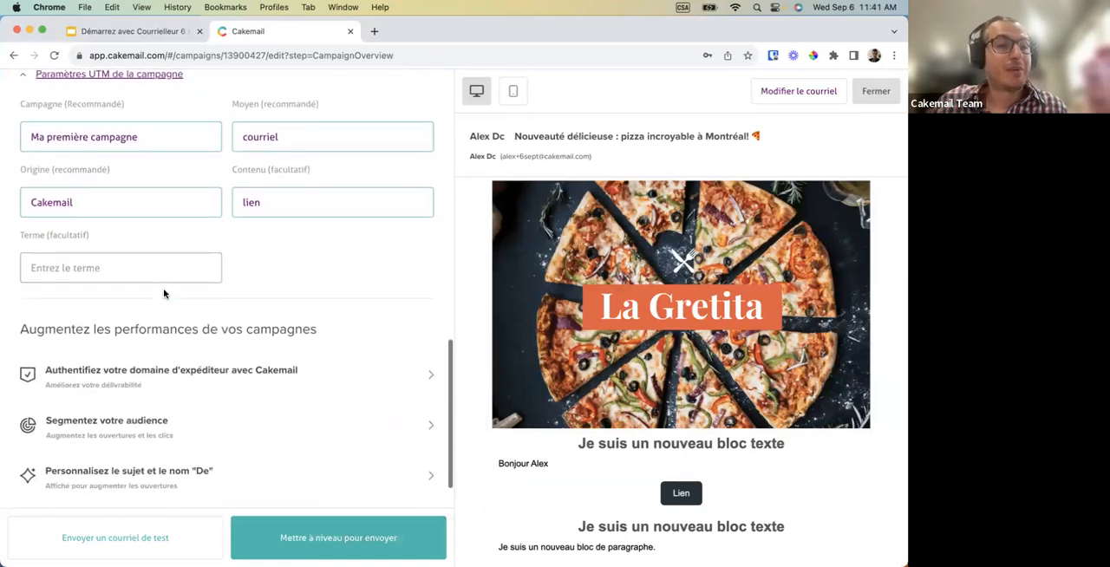
scroll(163, 288, up, 1)
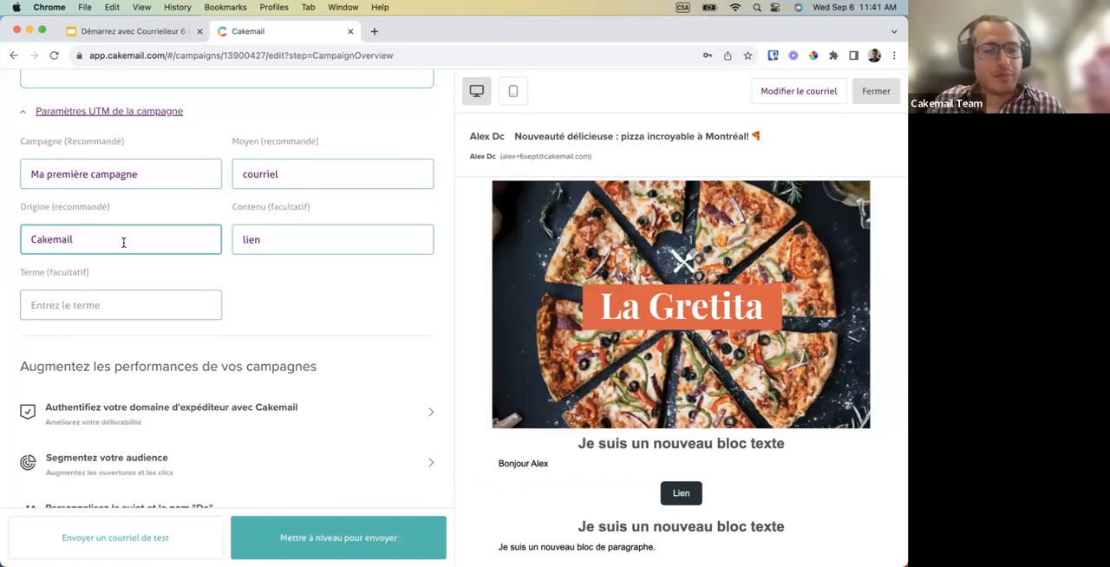
scroll(123, 243, down, 3)
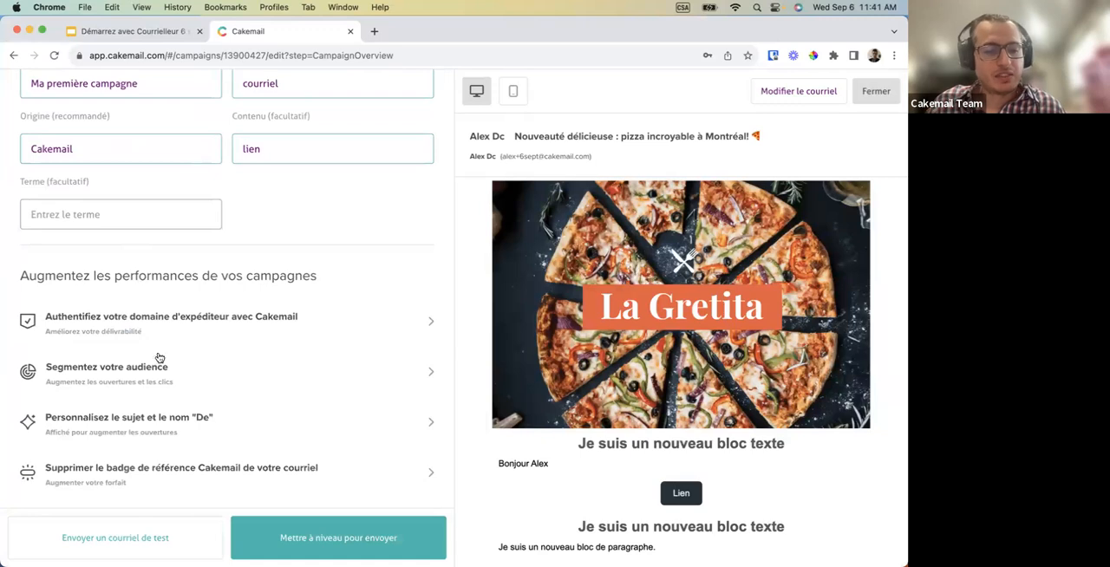
Check the test email form, cancel it without sending, and review the campaign's settings.
click(114, 545)
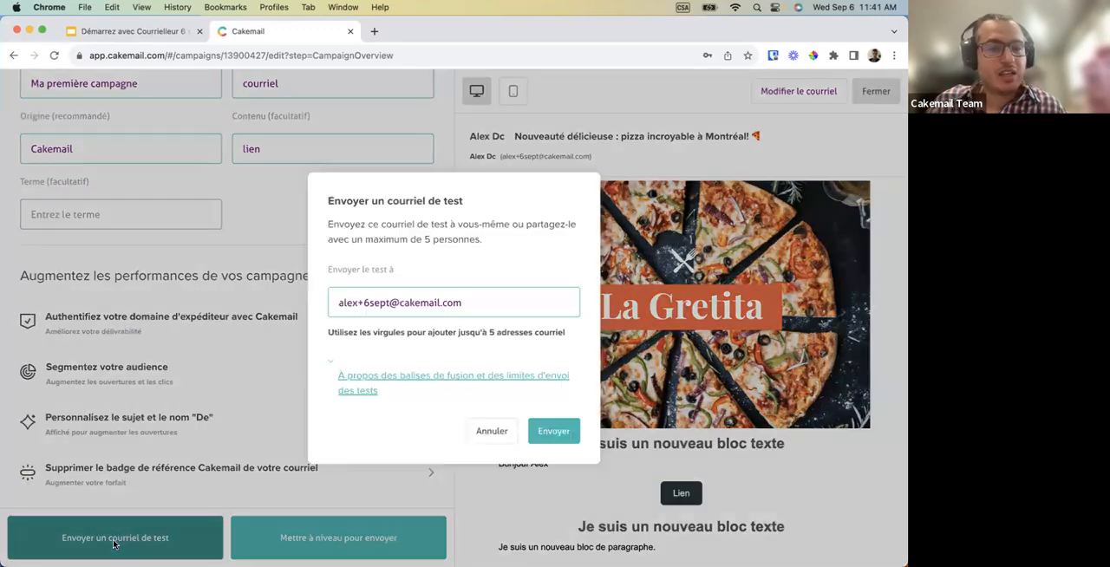
click(482, 433)
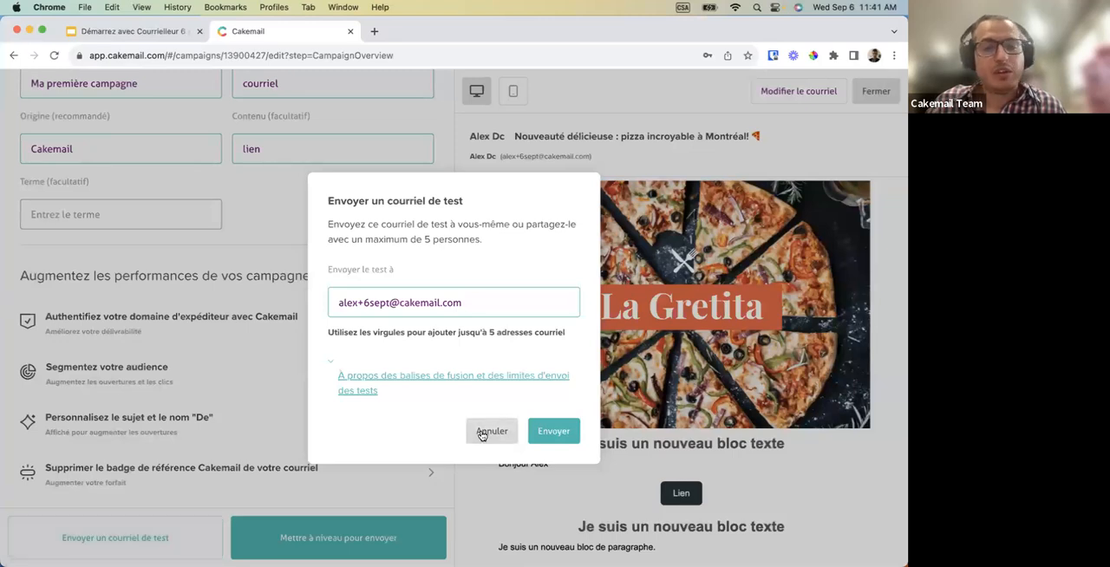
scroll(366, 393, up, 10)
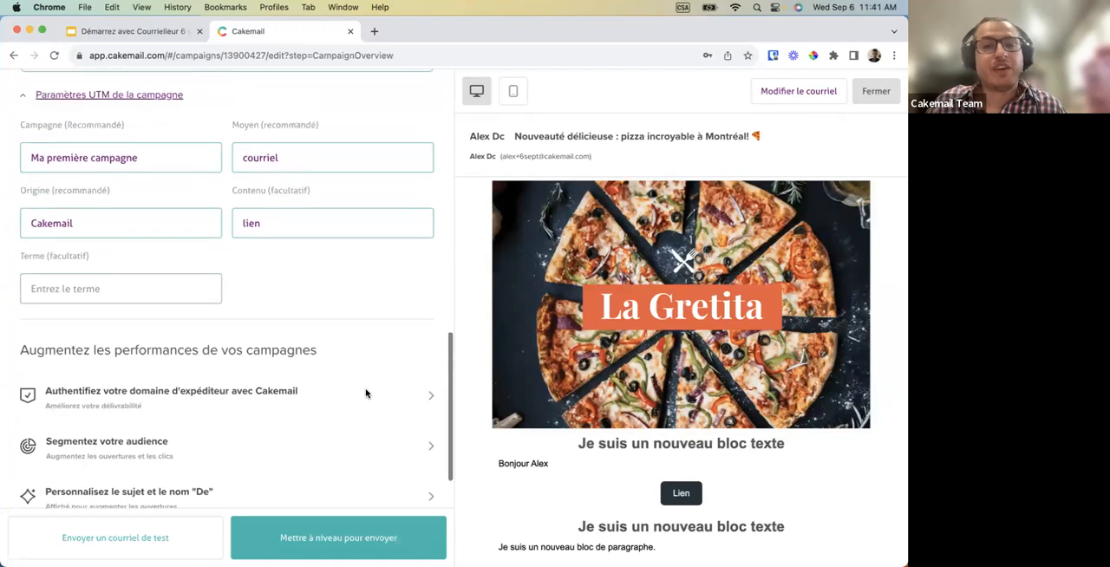
scroll(366, 394, up, 5)
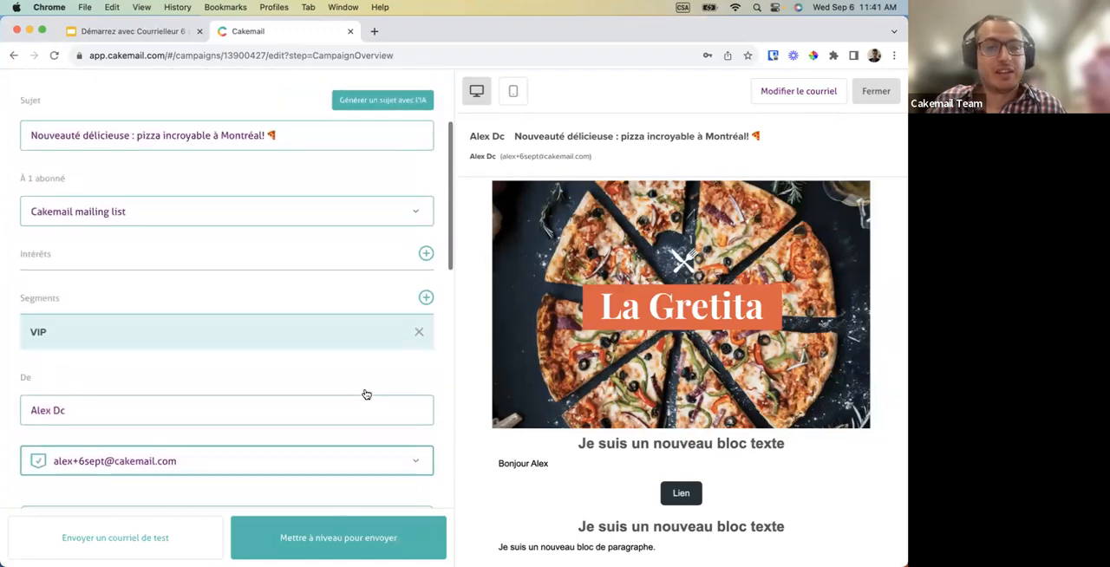
scroll(387, 414, down, 15)
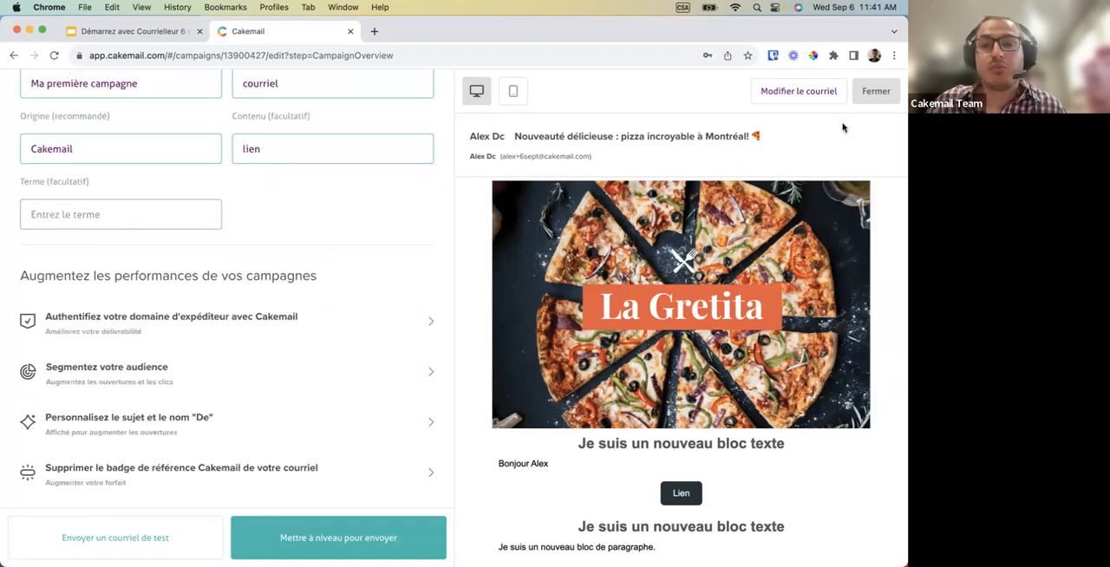
Close the campaign and start creating an A/B test, choosing to explore the feature without changing the plan.
click(875, 93)
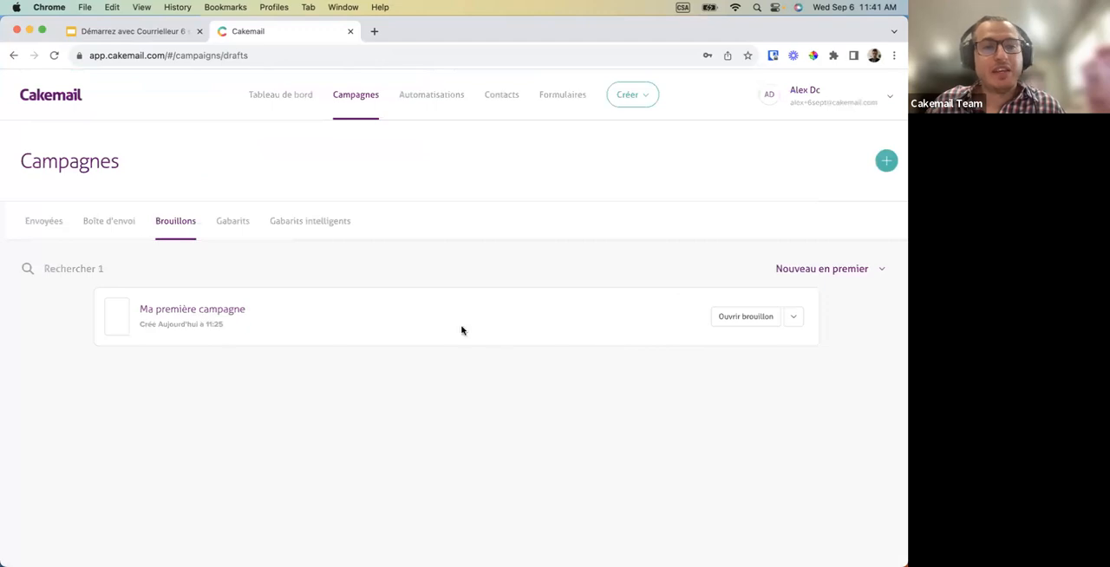
mouse_move(358, 101)
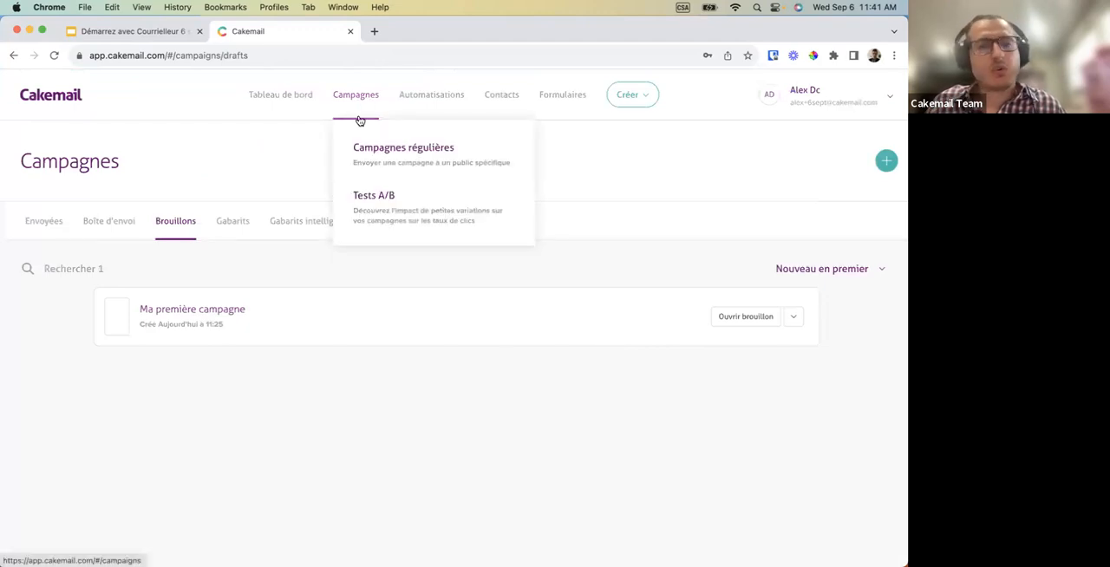
click(383, 208)
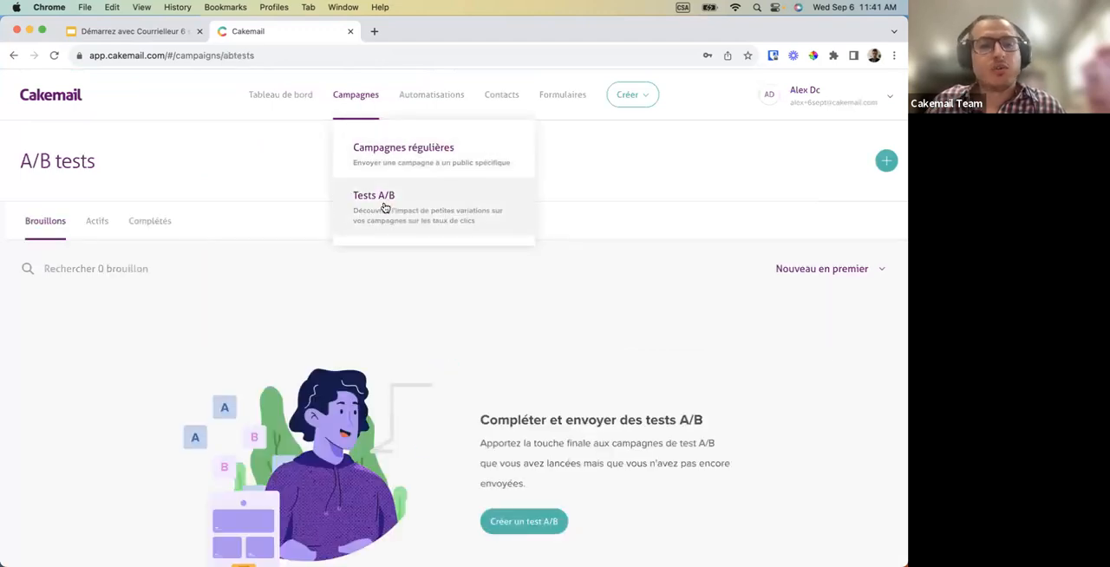
click(882, 164)
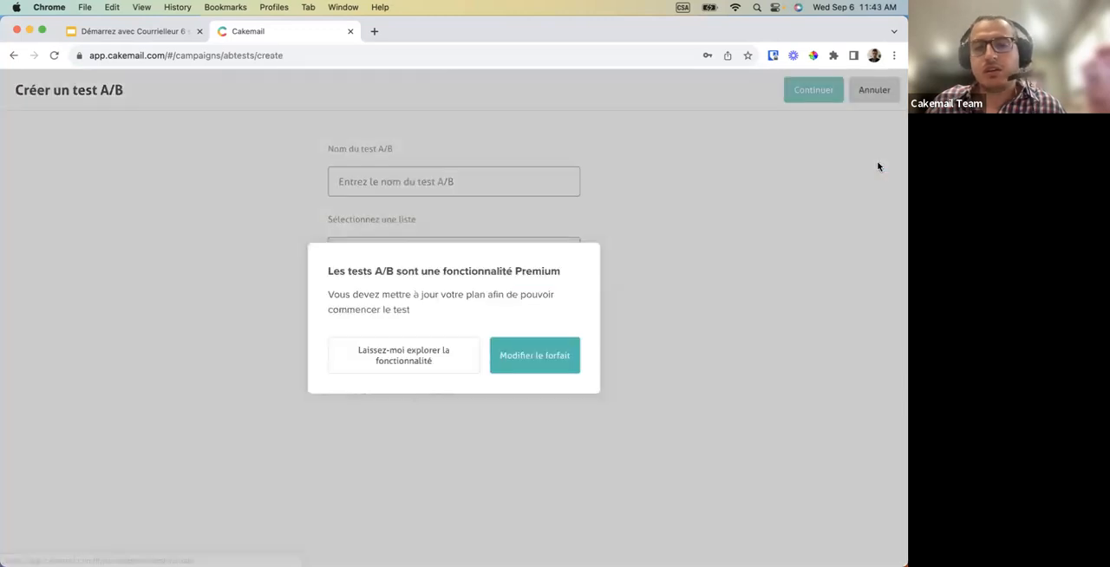
click(379, 360)
Name the A/B test "Test", select "Cakemail mailing list" as its list, and continue to the test editor.
click(411, 182)
text(T)
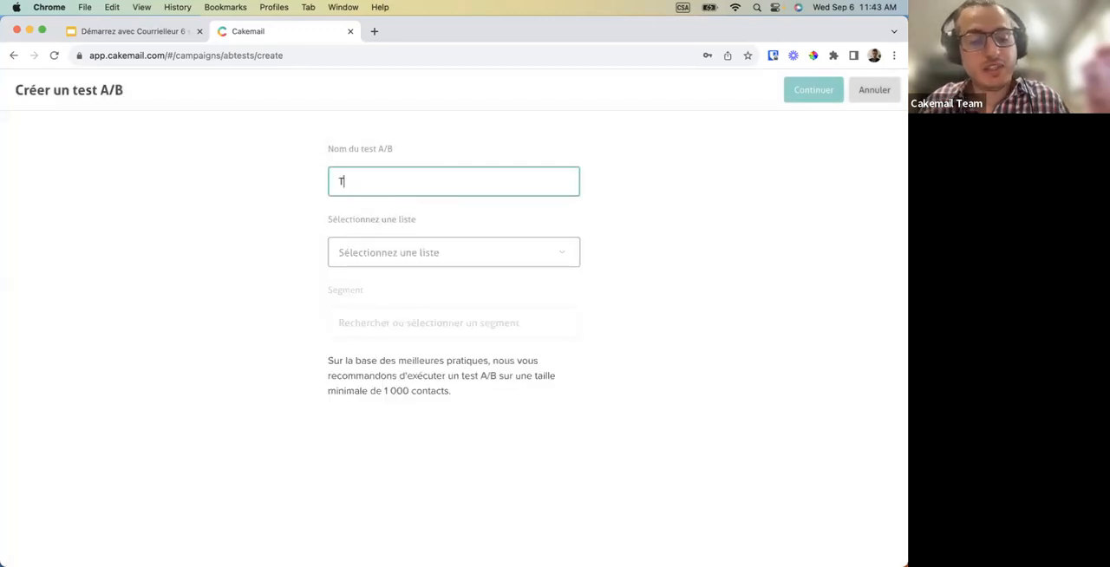
text(es)
click(409, 251)
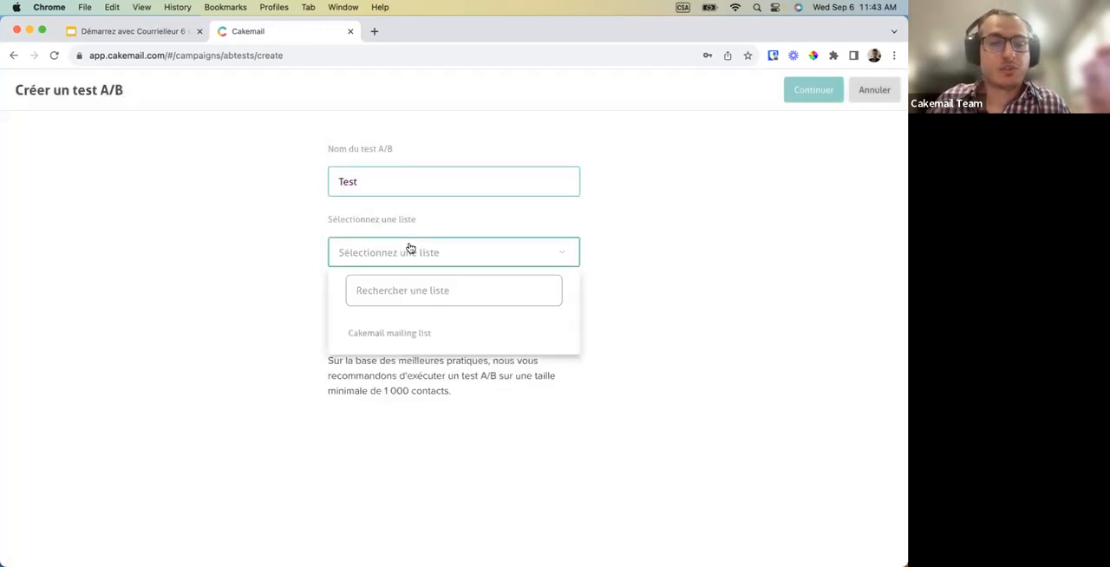
click(394, 329)
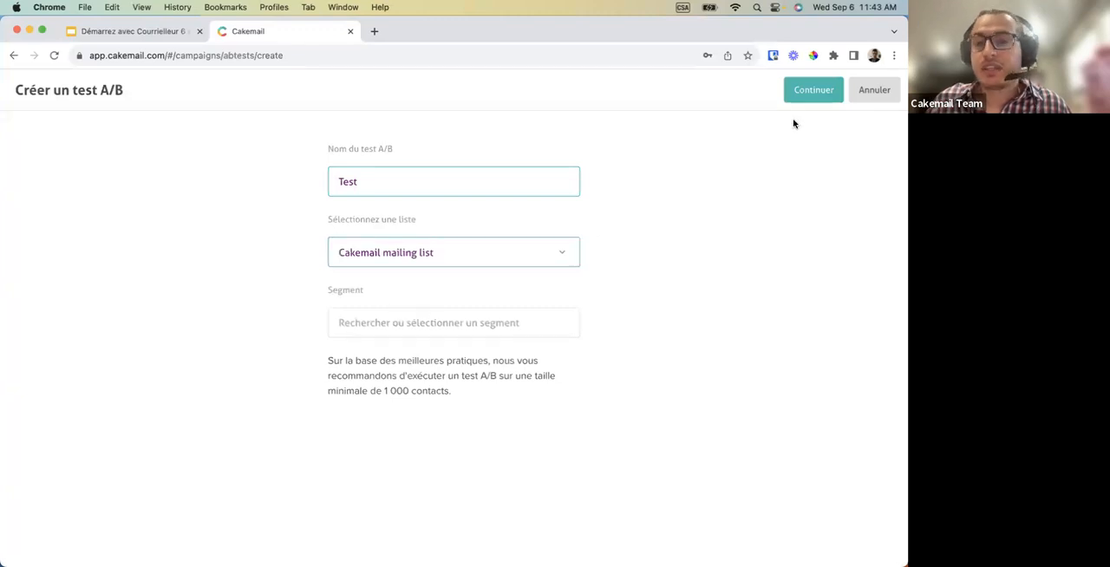
click(797, 93)
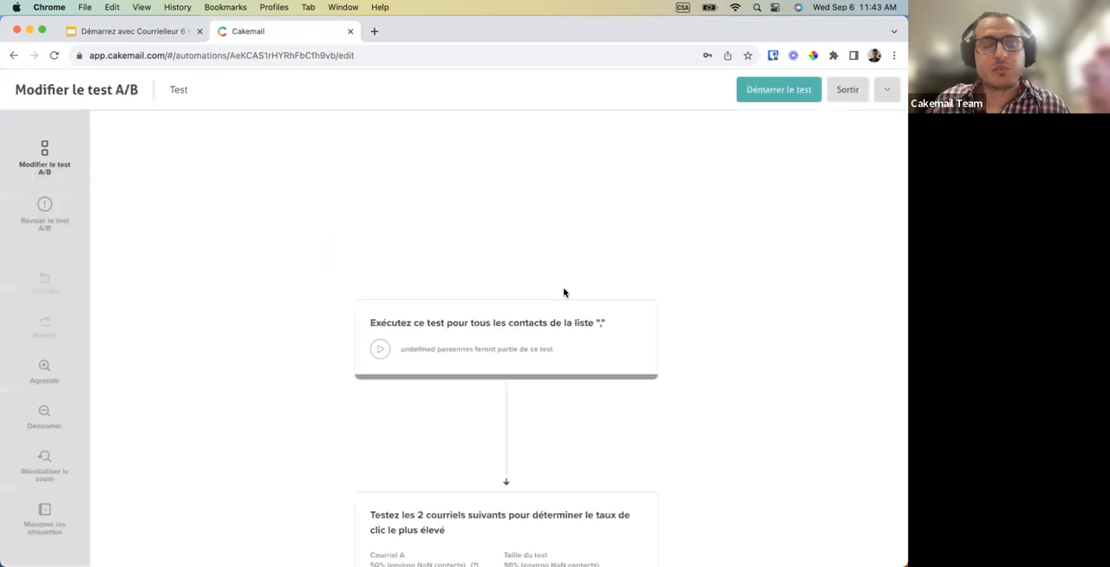
Set the test size to 10 % in the click-rate split condition of the A/B test.
scroll(509, 392, down, 4)
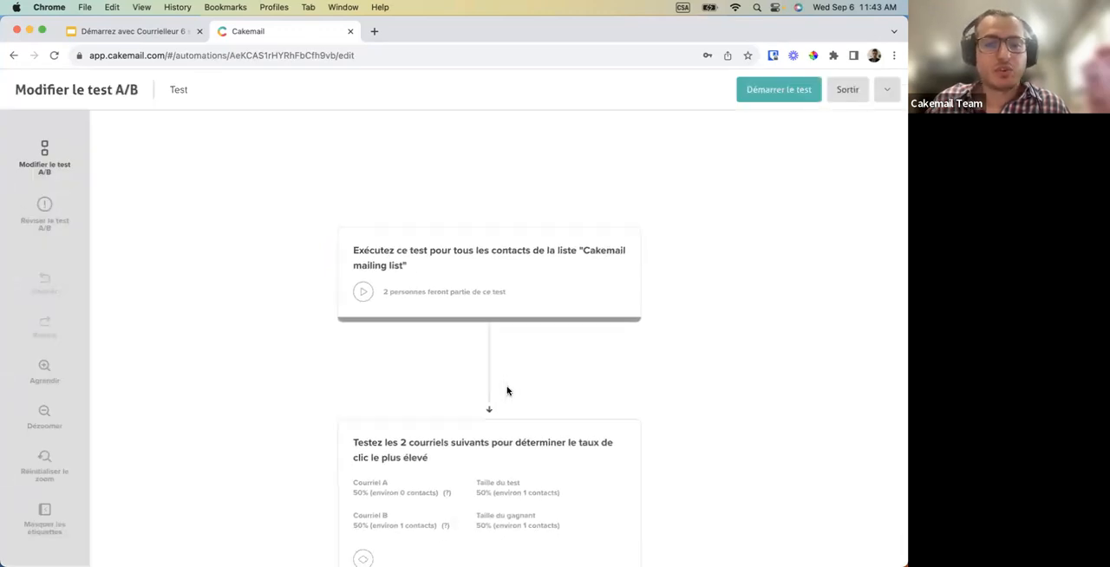
scroll(509, 392, down, 1)
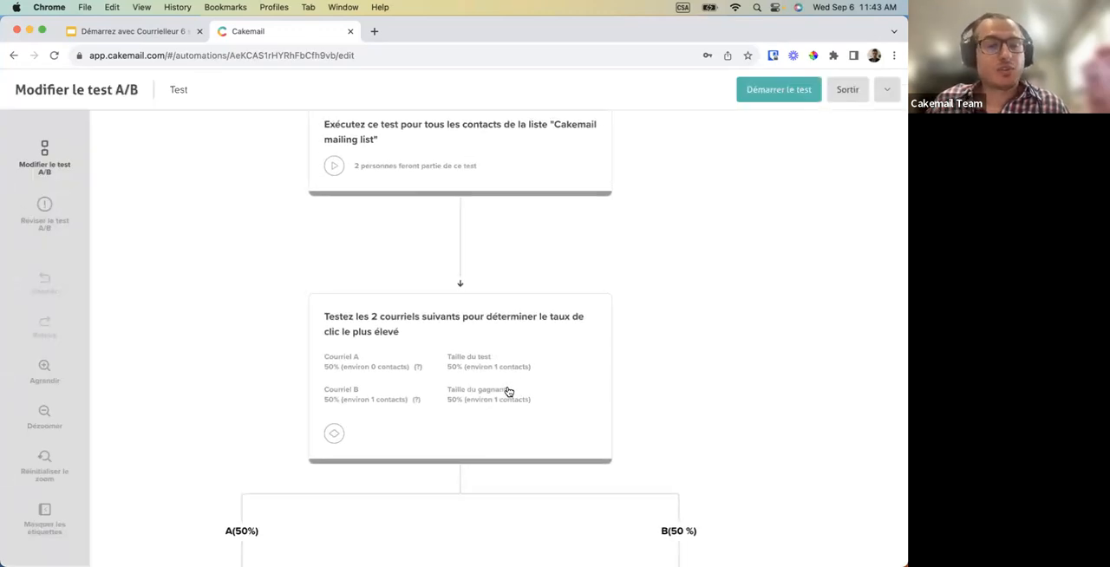
scroll(509, 392, down, 5)
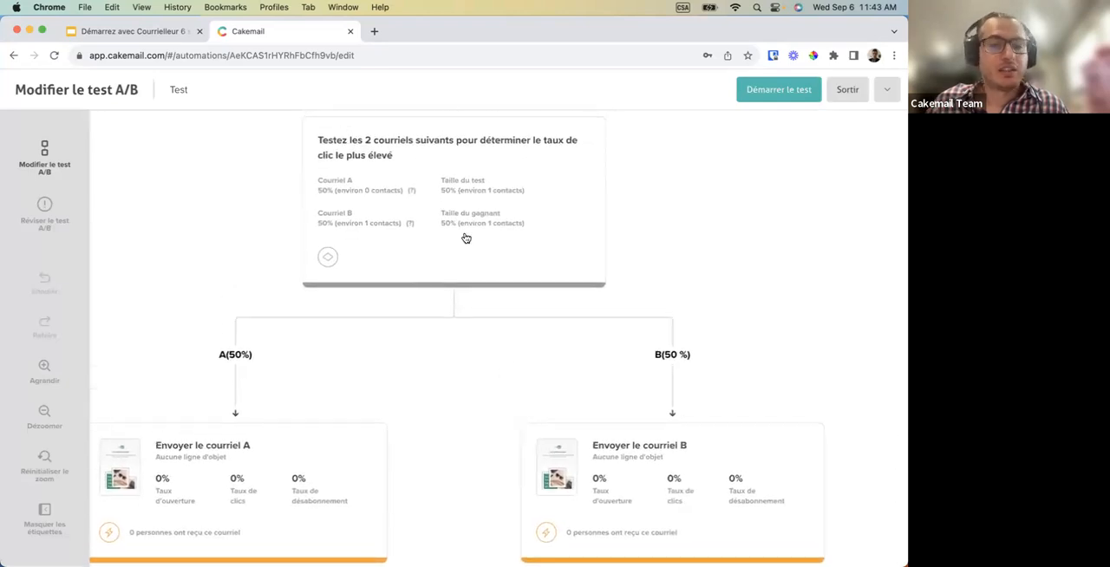
click(421, 177)
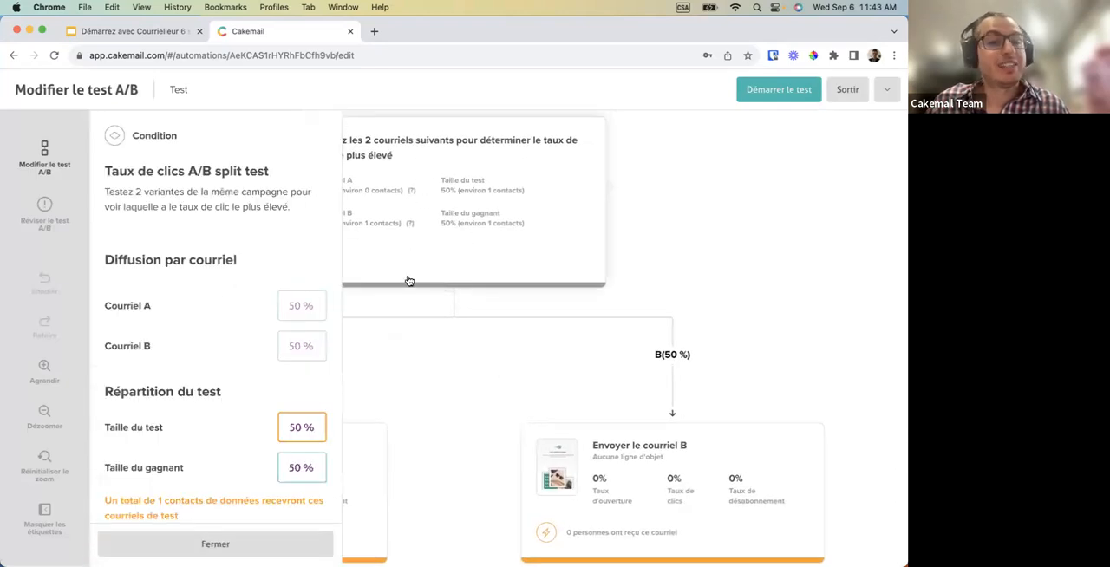
scroll(208, 336, down, 3)
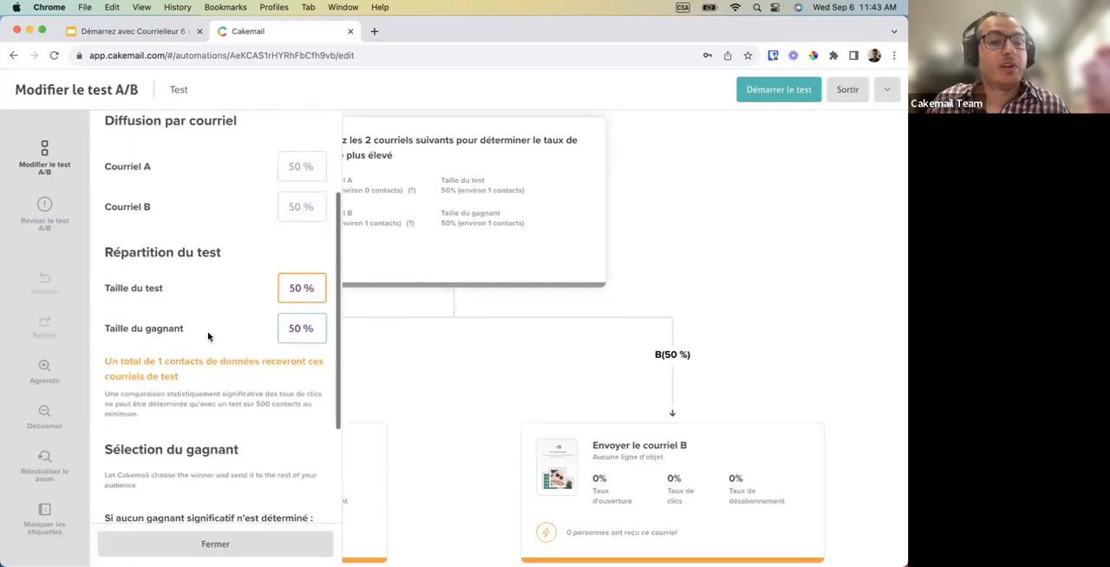
scroll(208, 337, down, 1)
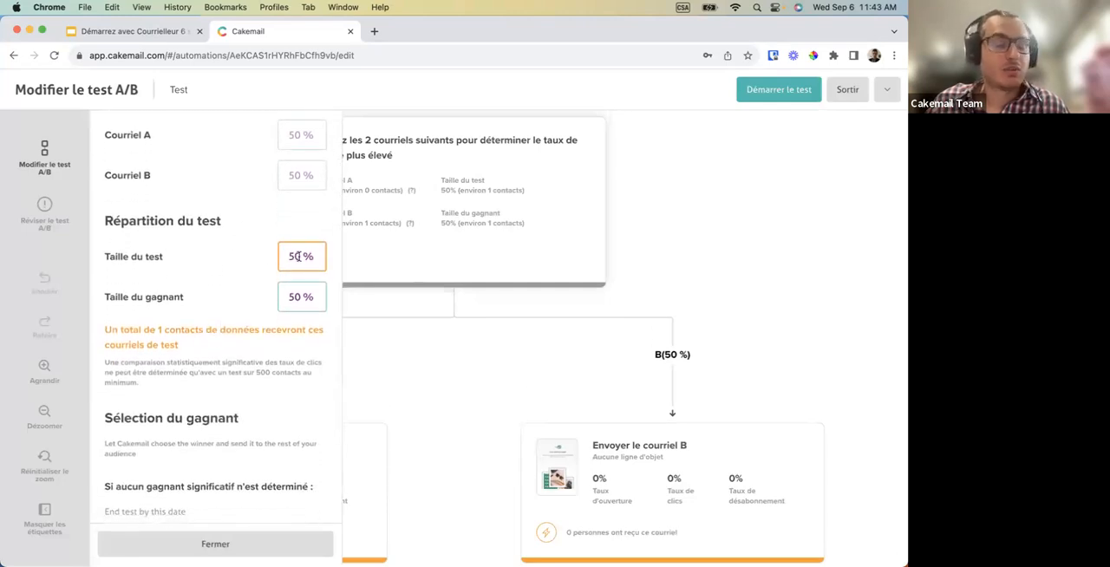
text(10)
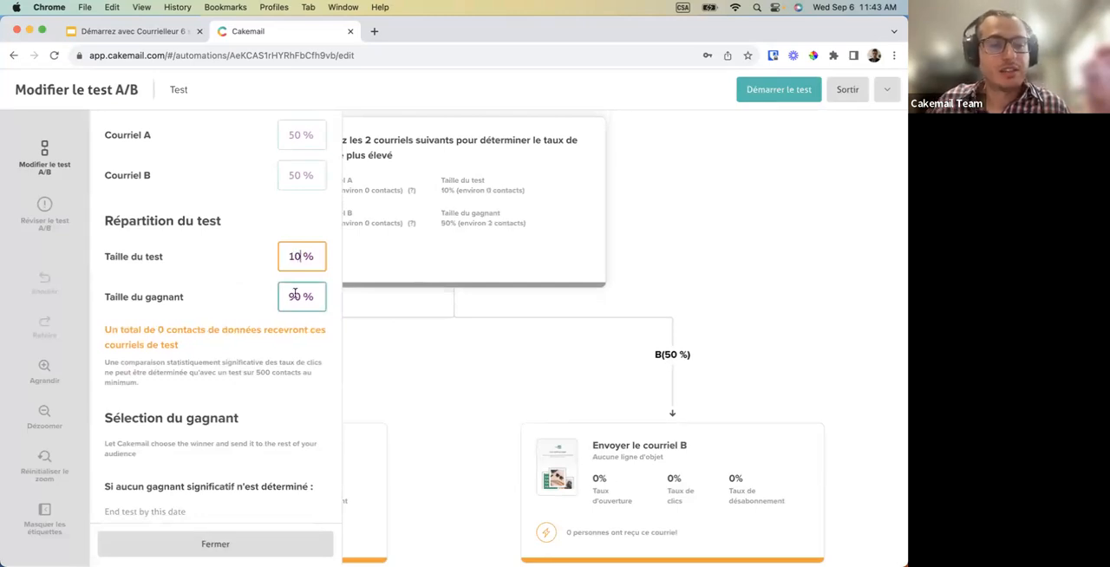
Review the winner size, test end date and fallback email choices, and close the condition's settings.
scroll(292, 305, down, 1)
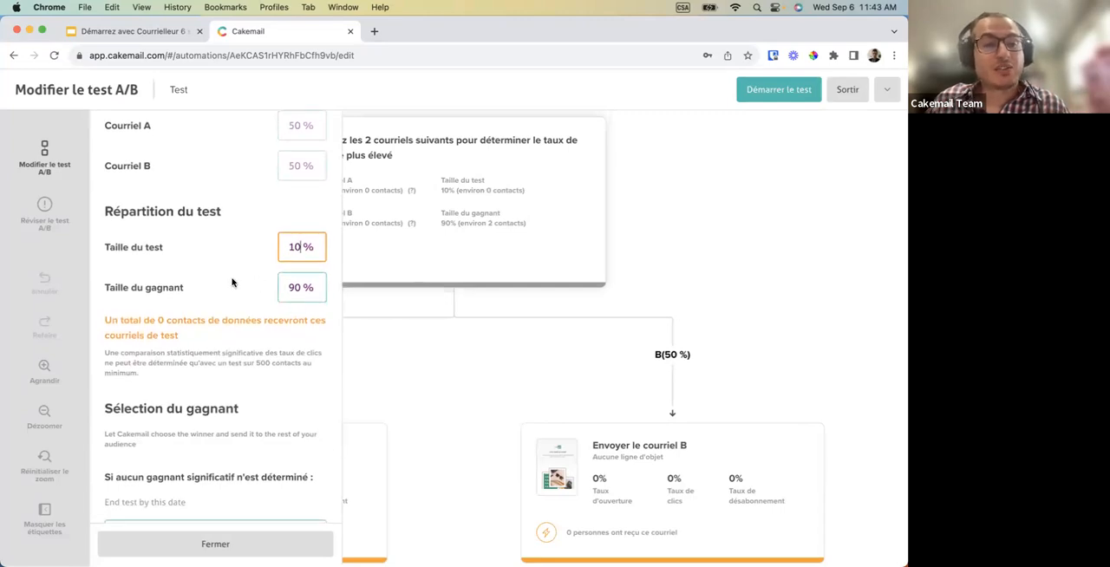
double_click(153, 290)
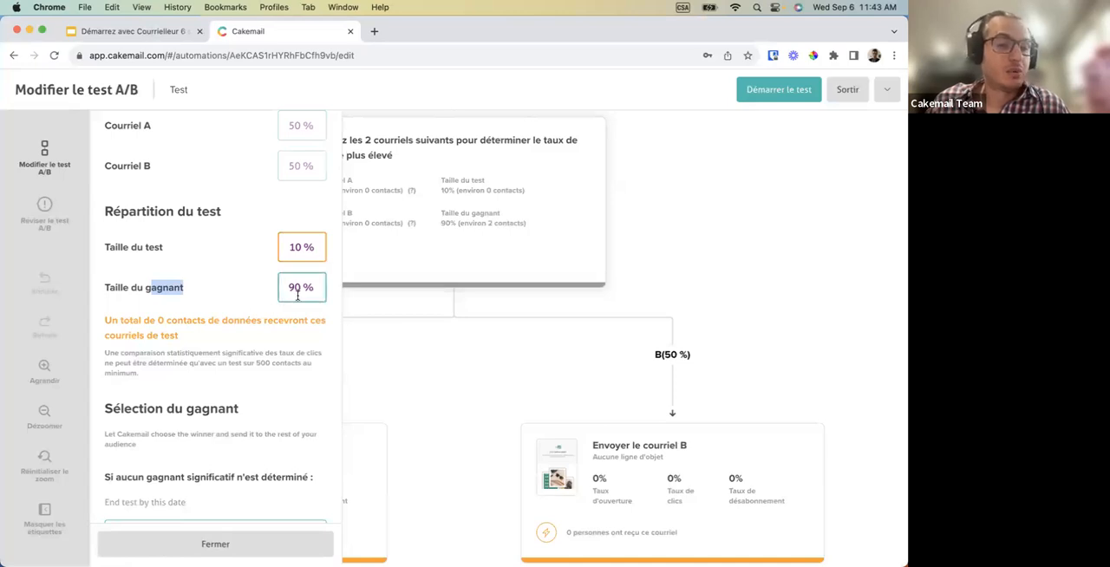
drag(306, 290, 283, 290)
scroll(267, 397, down, 3)
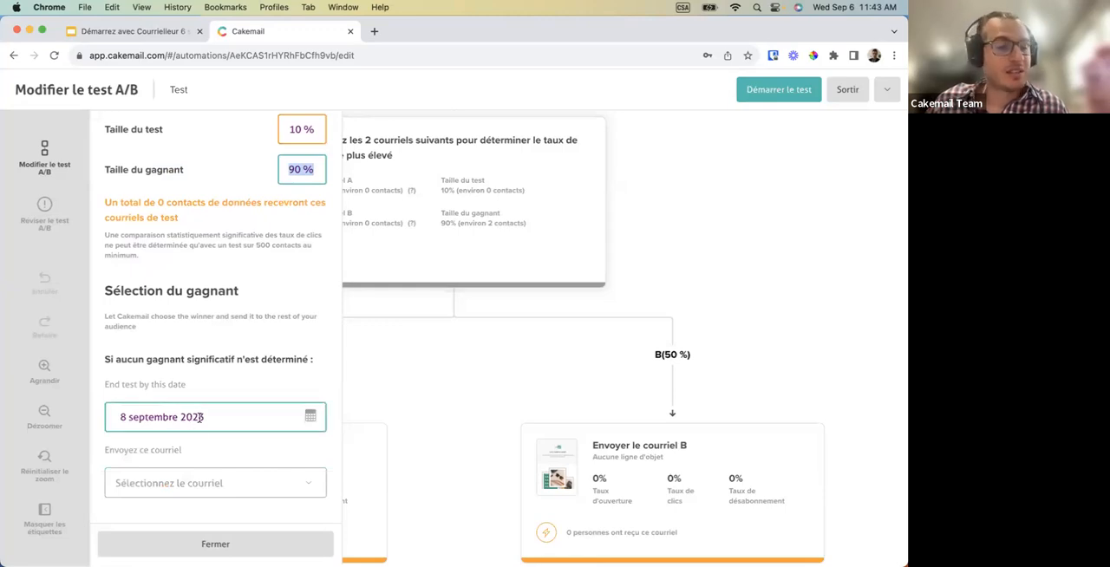
click(191, 482)
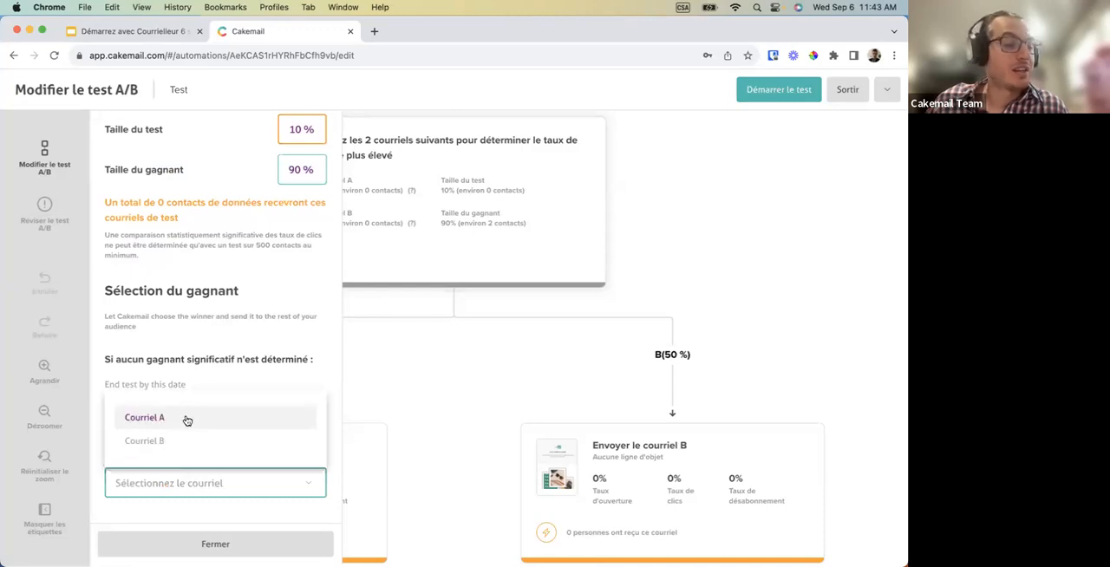
click(208, 546)
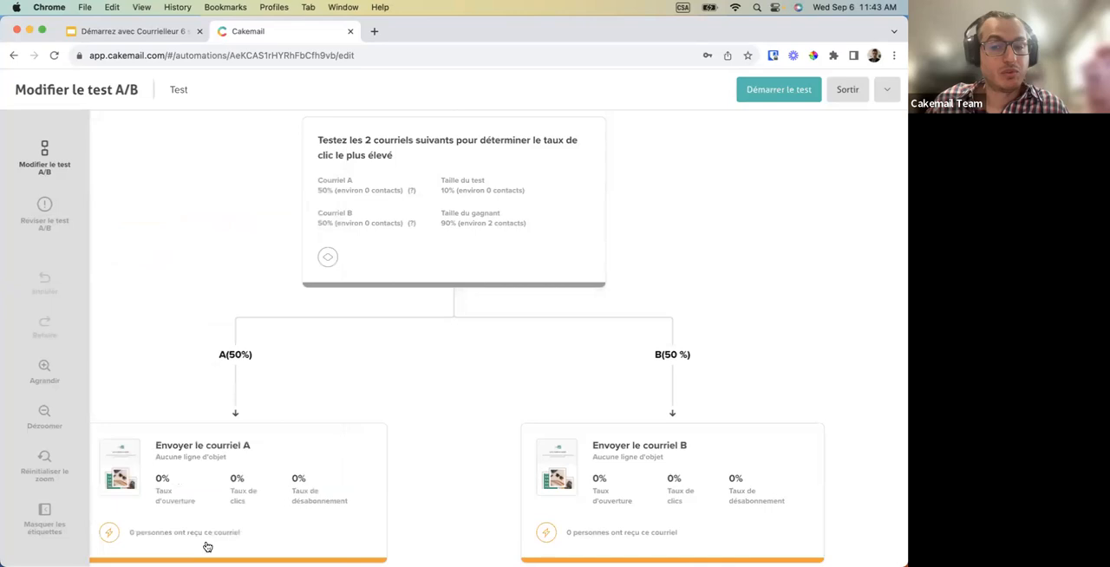
Open the settings of the "Envoyer le courriel A" action and examine its email name, preview and recipients.
scroll(366, 376, down, 2)
scroll(366, 376, down, 1)
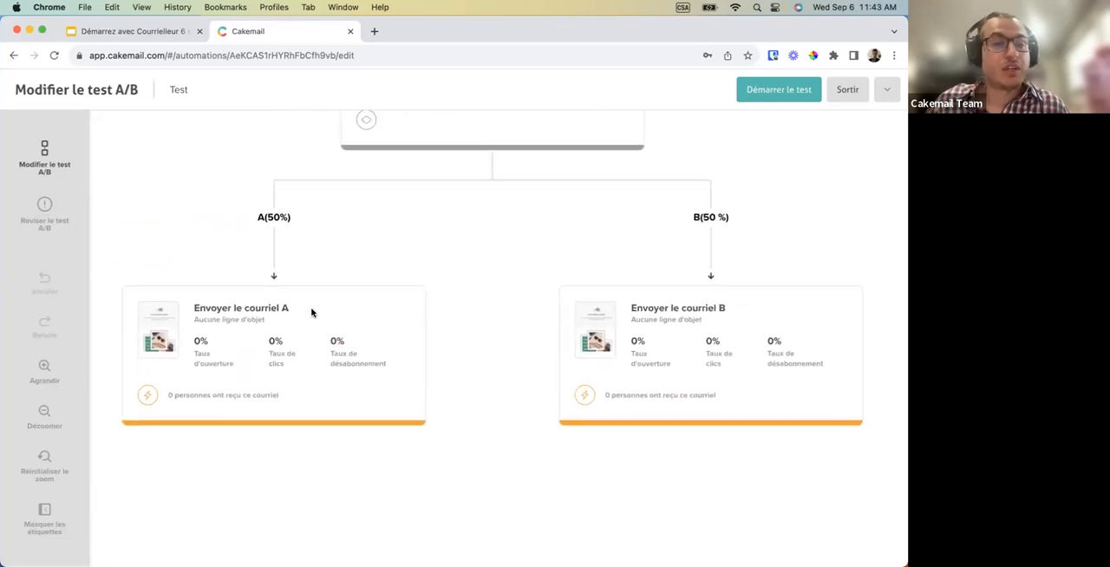
click(317, 338)
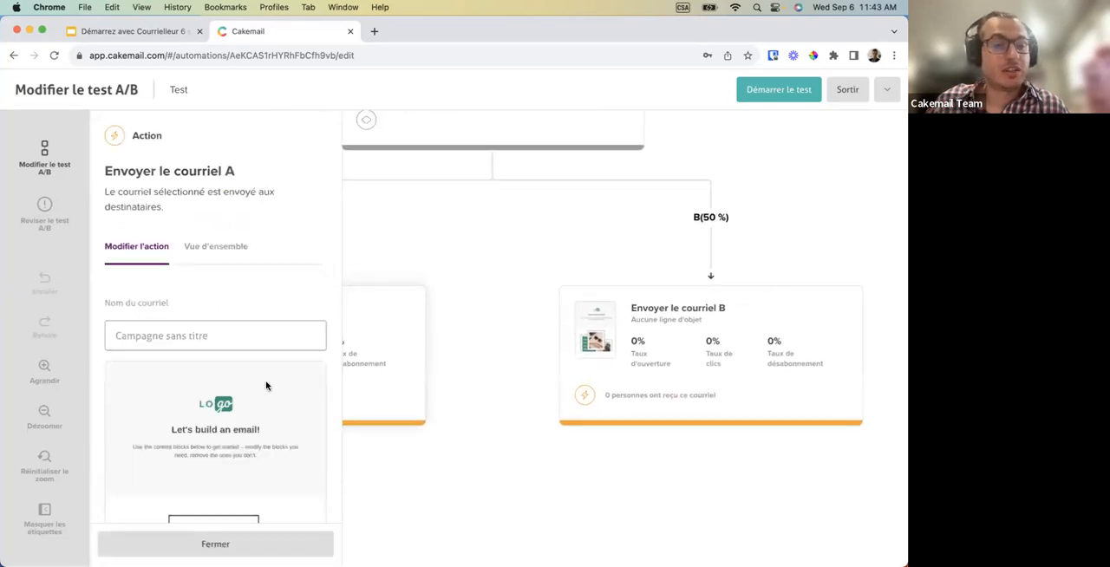
scroll(243, 396, down, 5)
scroll(241, 395, up, 5)
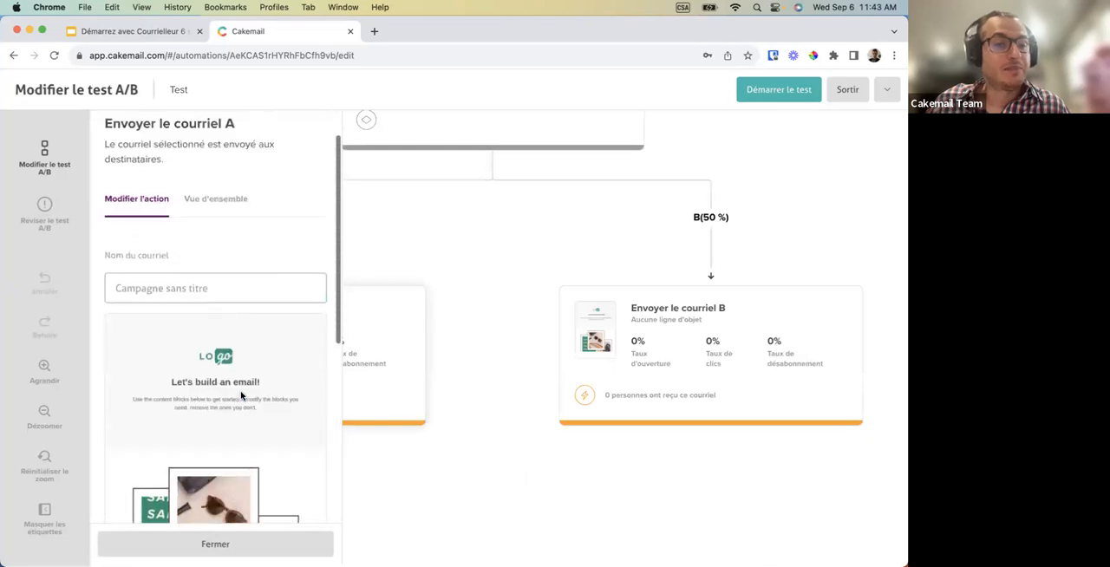
scroll(202, 351, down, 3)
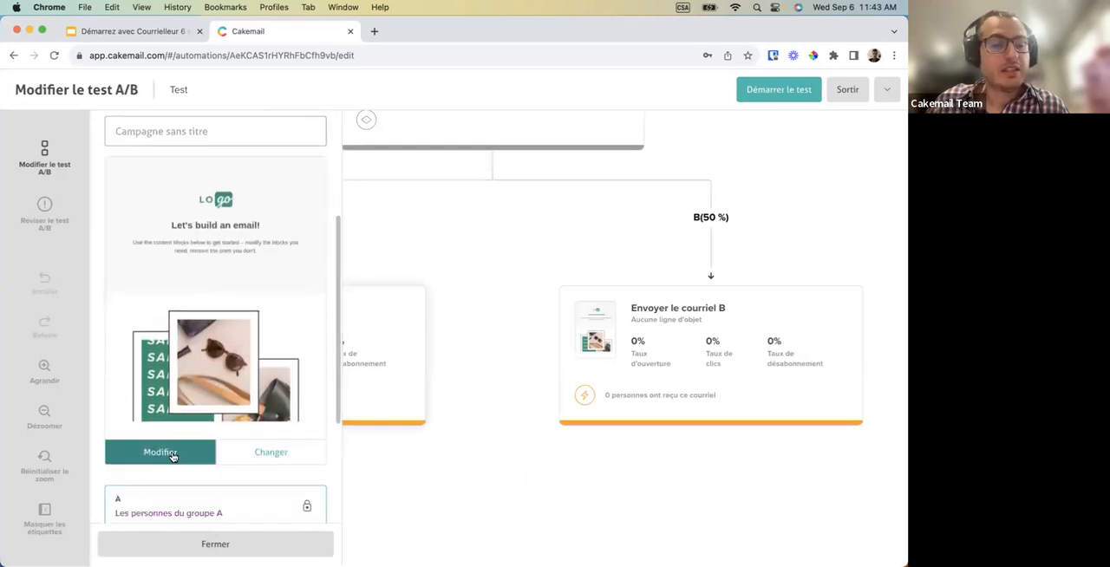
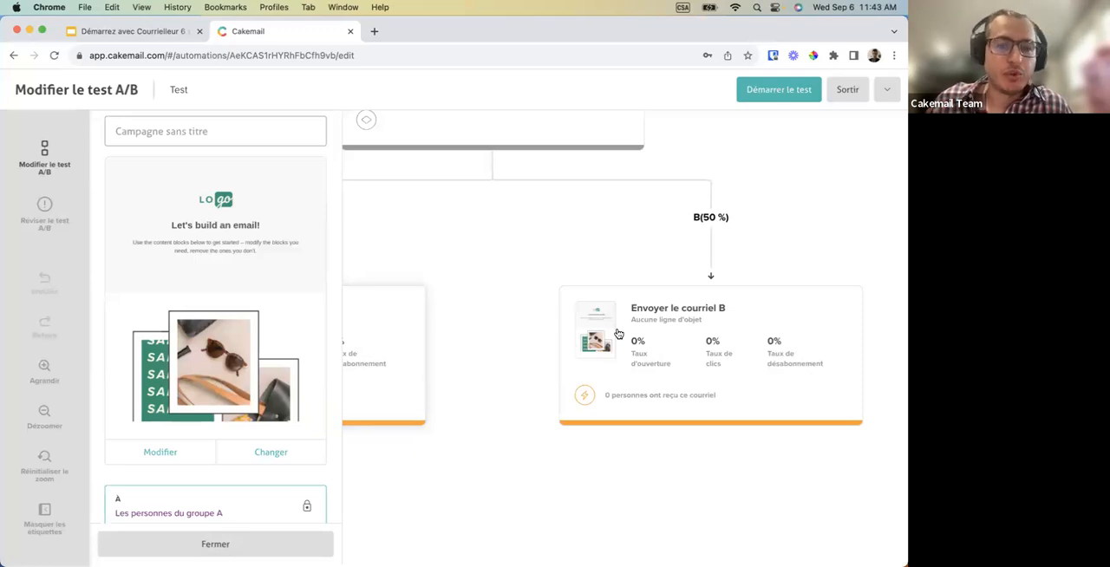
Close the settings of email A, look over the two test branches, and exit the A/B test editor.
click(454, 304)
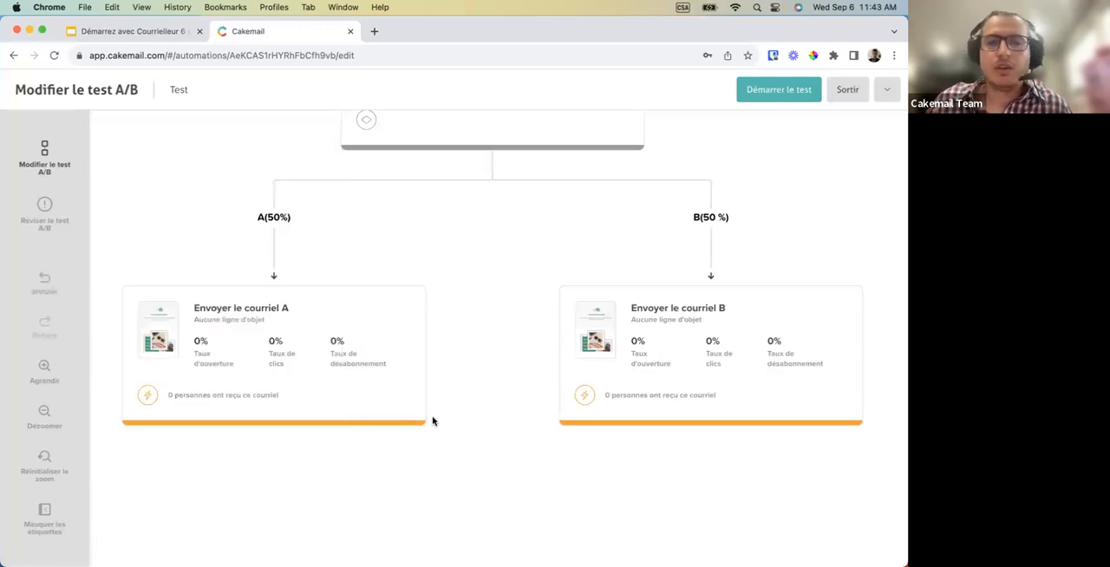
scroll(432, 421, up, 3)
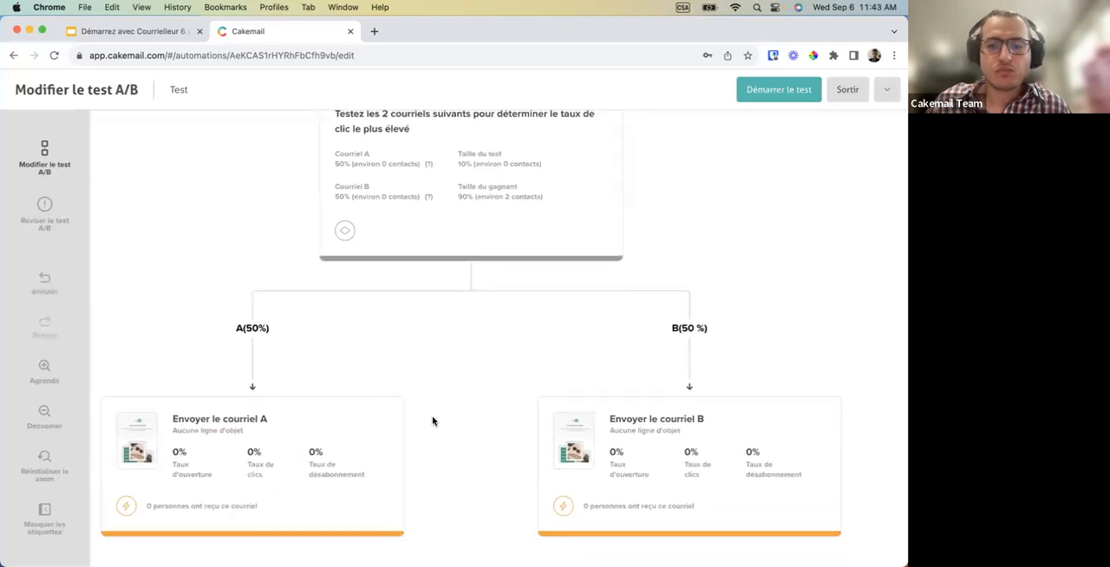
scroll(433, 421, down, 1)
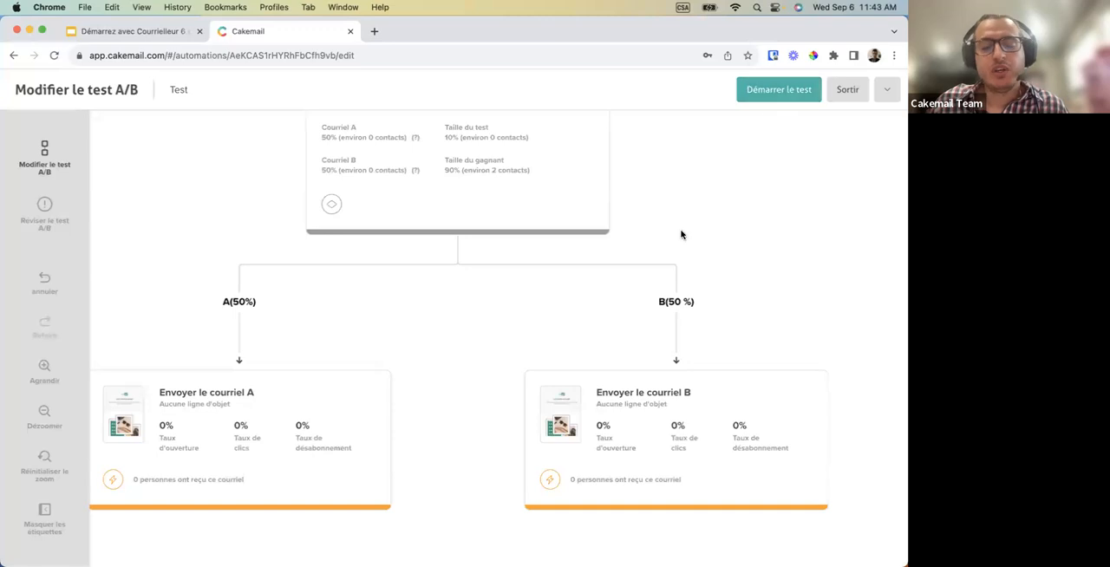
scroll(672, 260, down, 2)
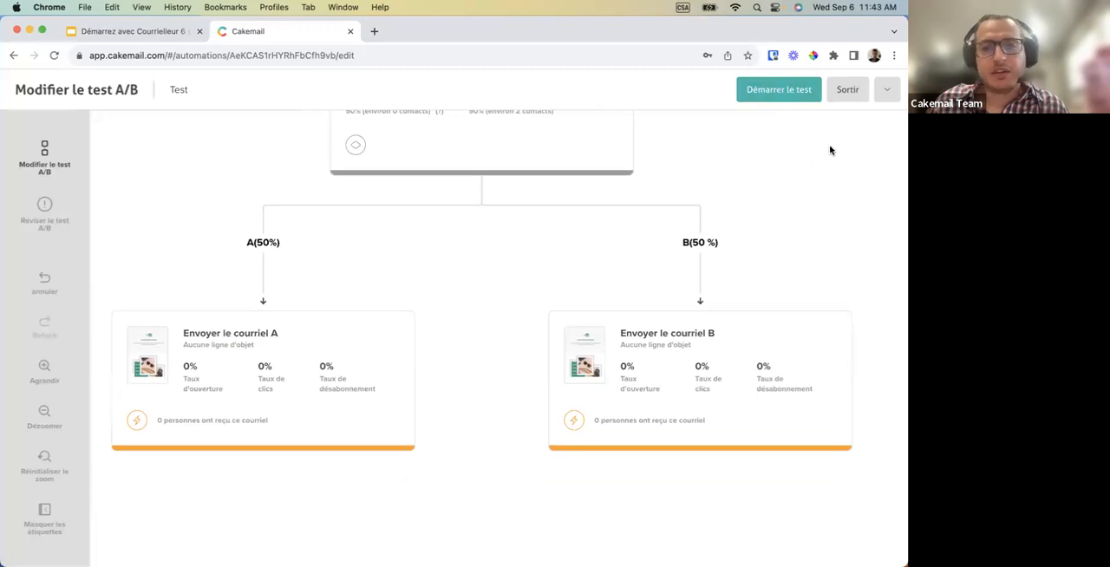
click(839, 93)
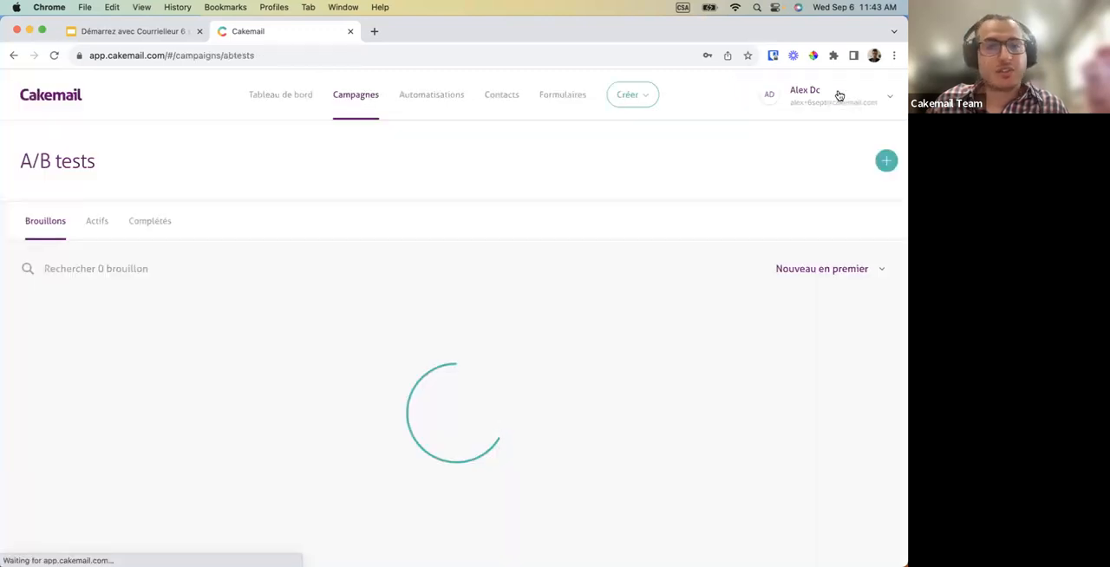
Start creating a new automation and link it to "Cakemail mailing list".
click(440, 104)
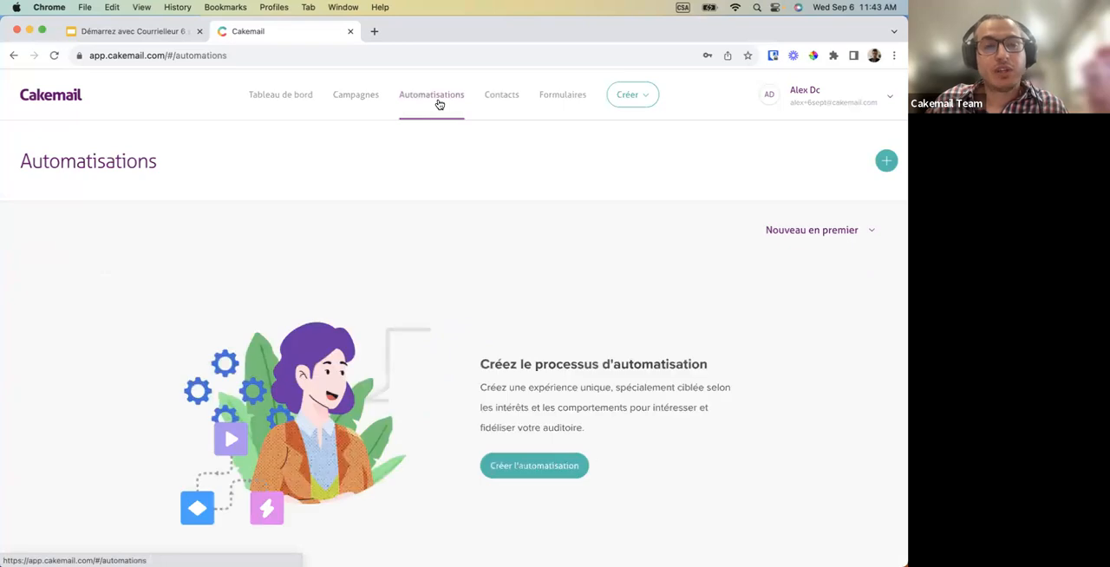
click(529, 466)
click(445, 283)
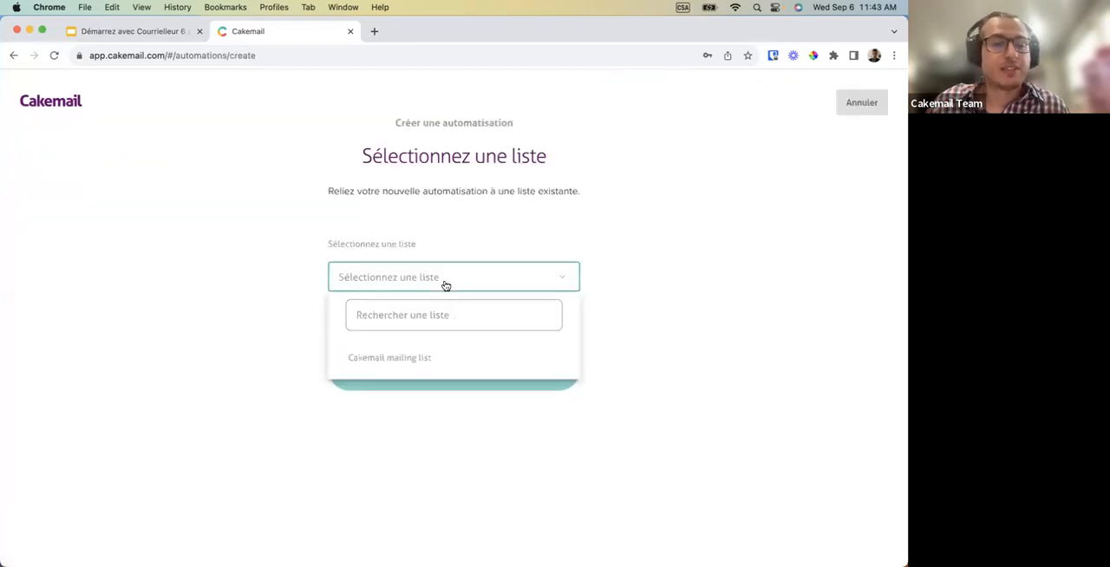
click(404, 355)
click(405, 375)
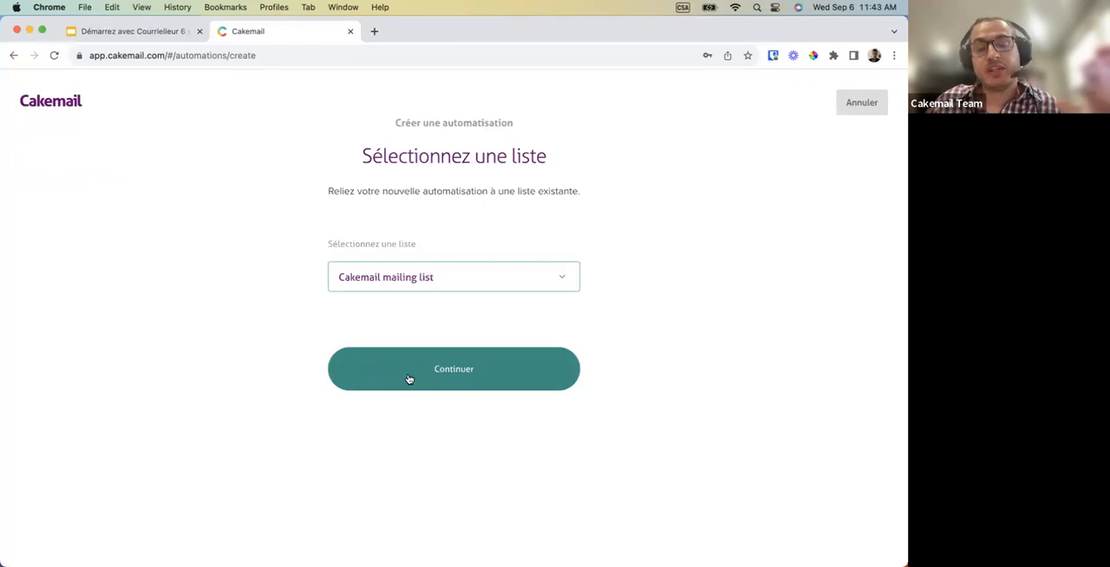
Name the automation "test", leave its description empty, and continue to the marketing objectives.
click(387, 312)
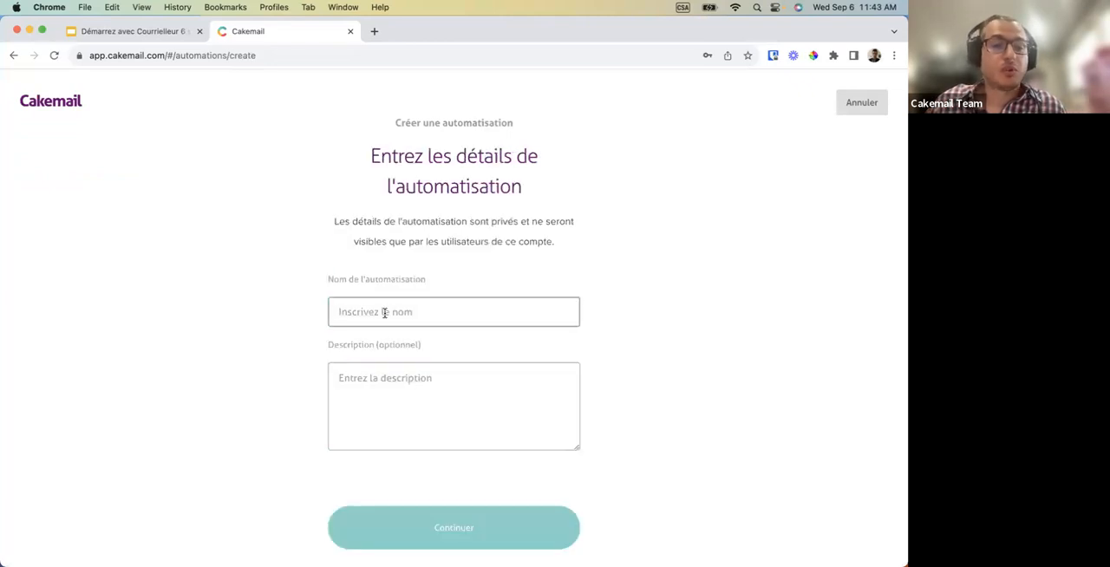
text(test)
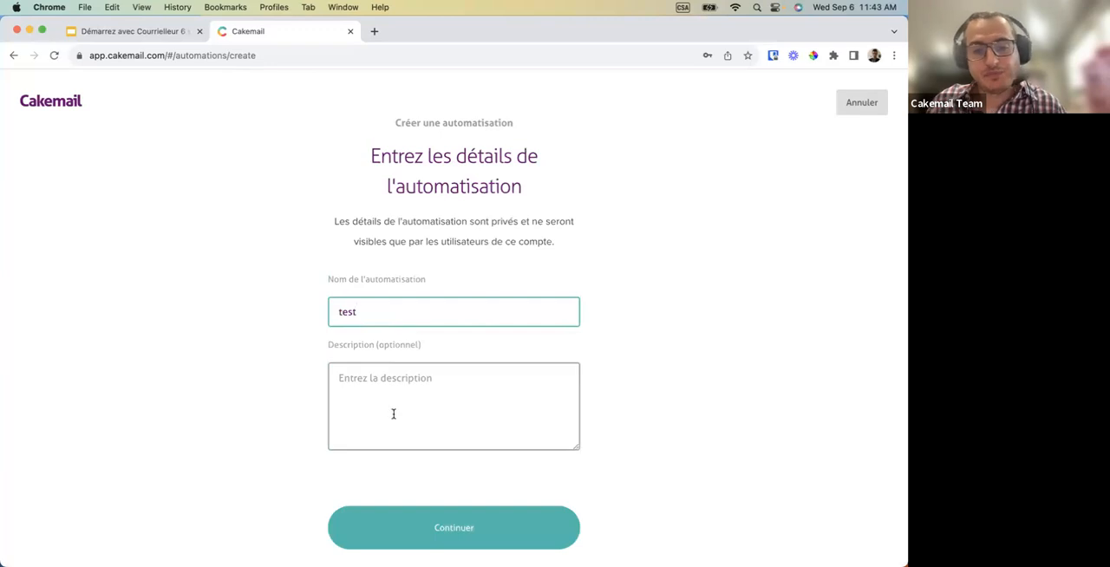
click(425, 522)
Select "Prendre soin de sa communauté" as the automation's marketing objective and continue to the workflow editor.
scroll(424, 521, down, 2)
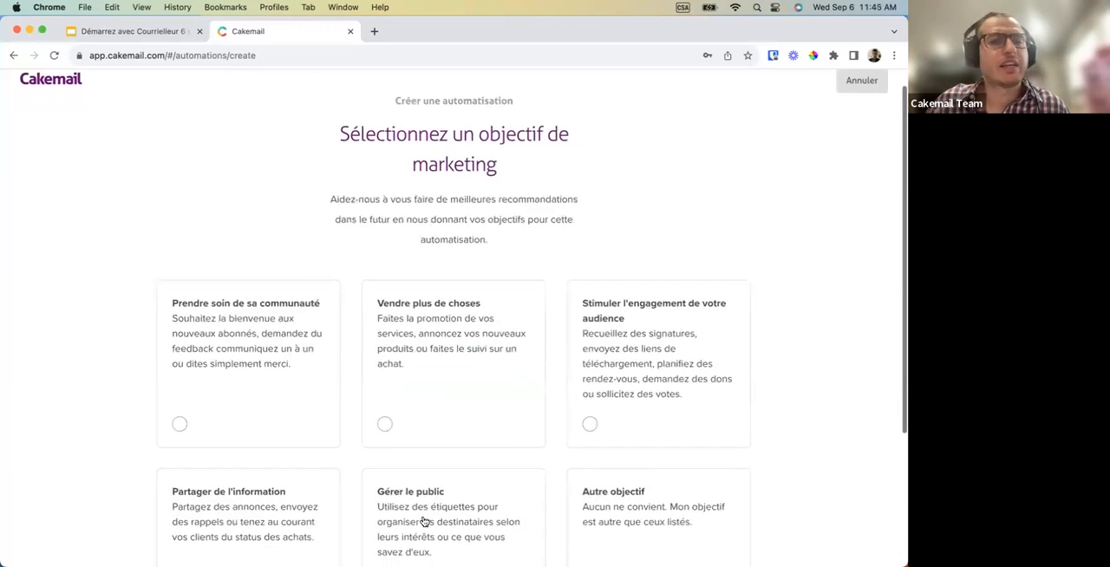
scroll(424, 521, down, 1)
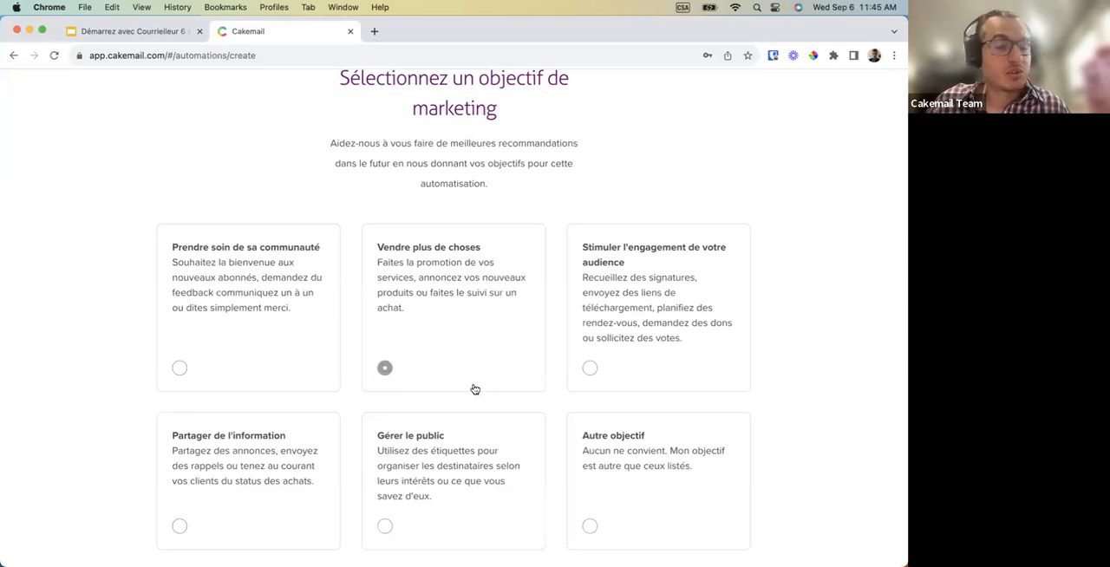
scroll(475, 389, down, 1)
click(257, 322)
scroll(285, 428, down, 2)
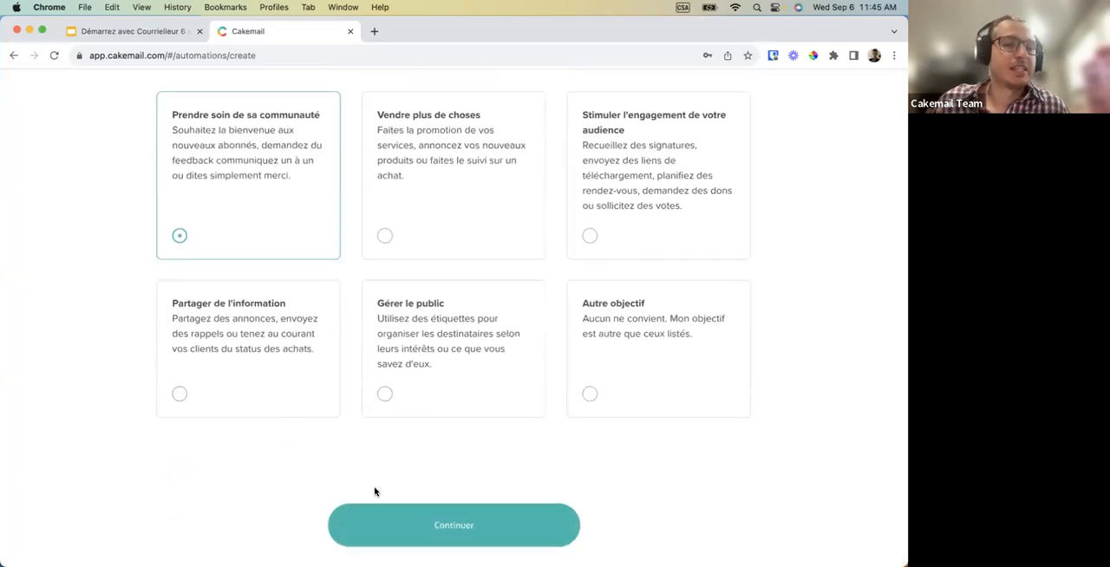
click(382, 517)
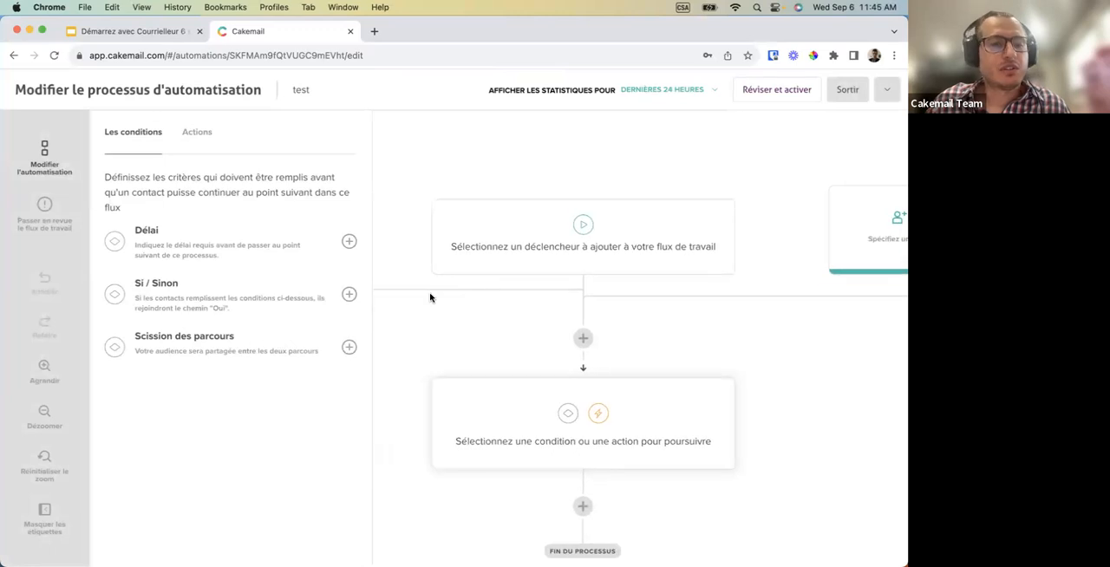
Add a "Délai" condition of 1 second as the first step after the workflow's triggers.
click(35, 411)
click(34, 412)
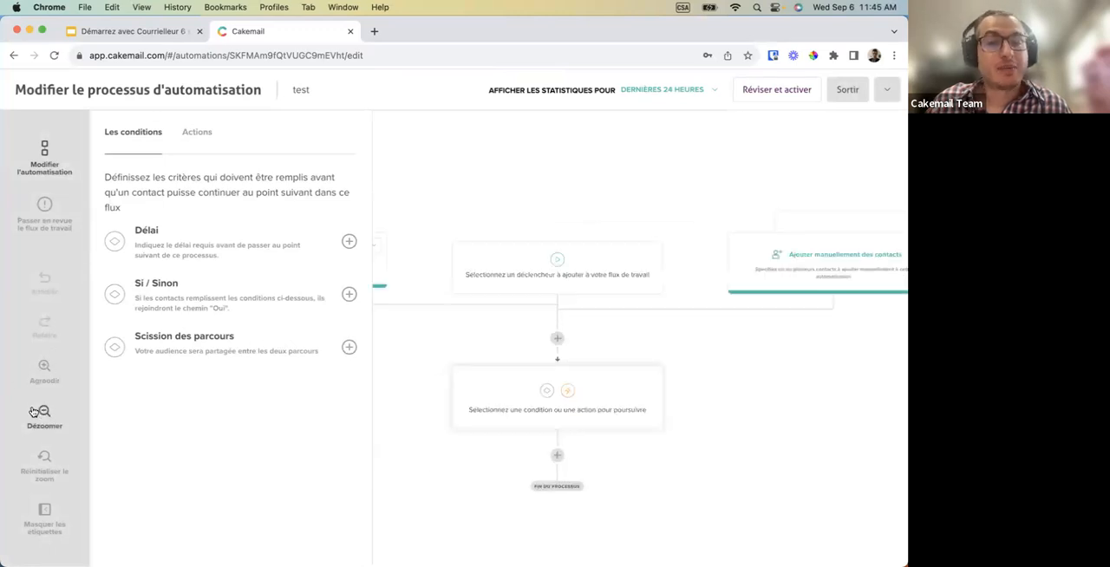
click(33, 412)
scroll(457, 387, down, 2)
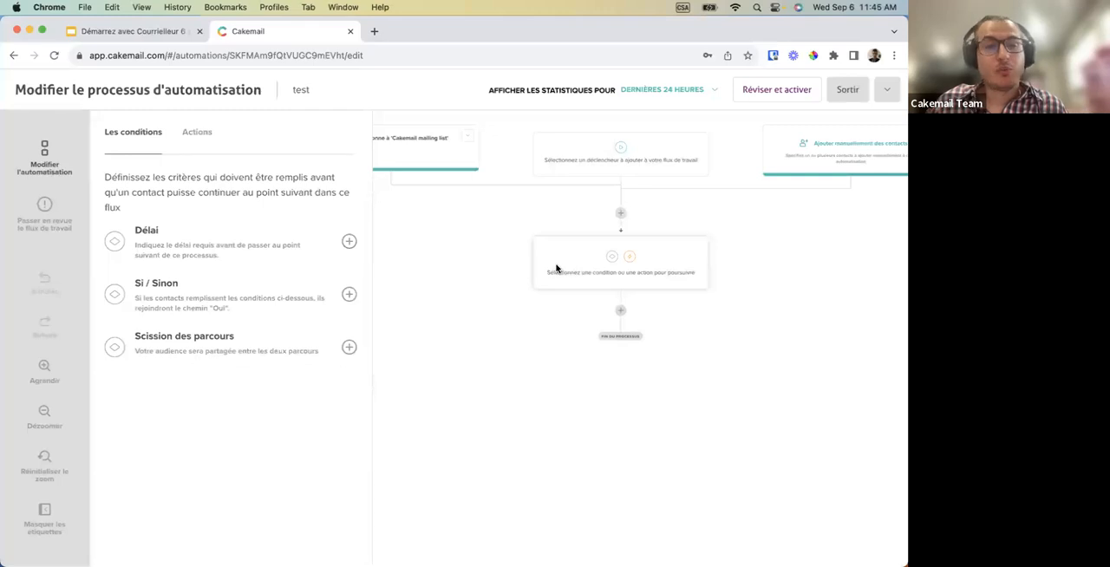
click(348, 241)
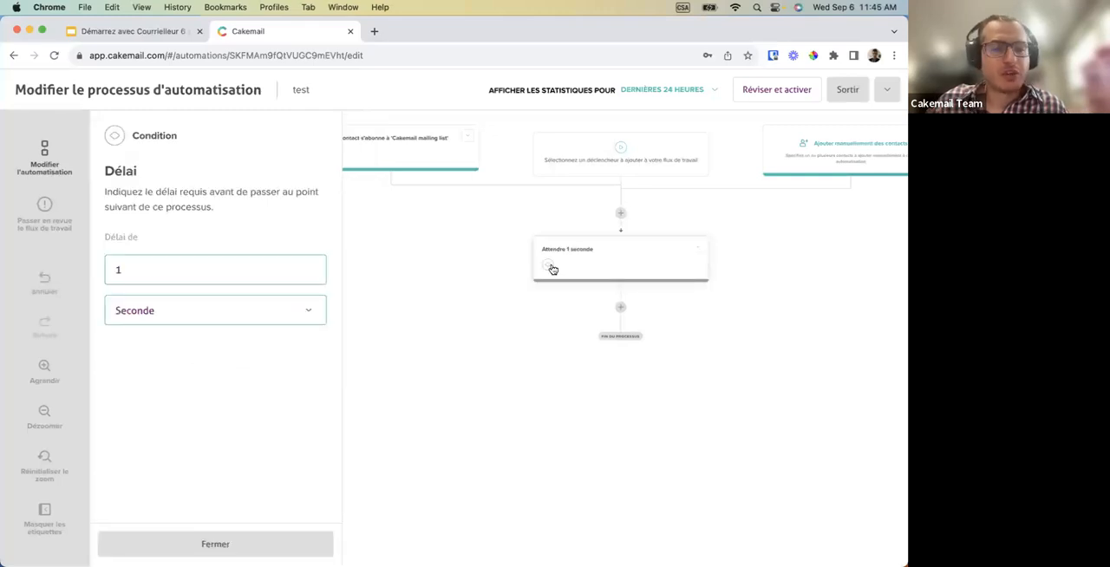
Add an "Envoyer le courriel" action after the 1-second delay and review its email settings.
click(619, 308)
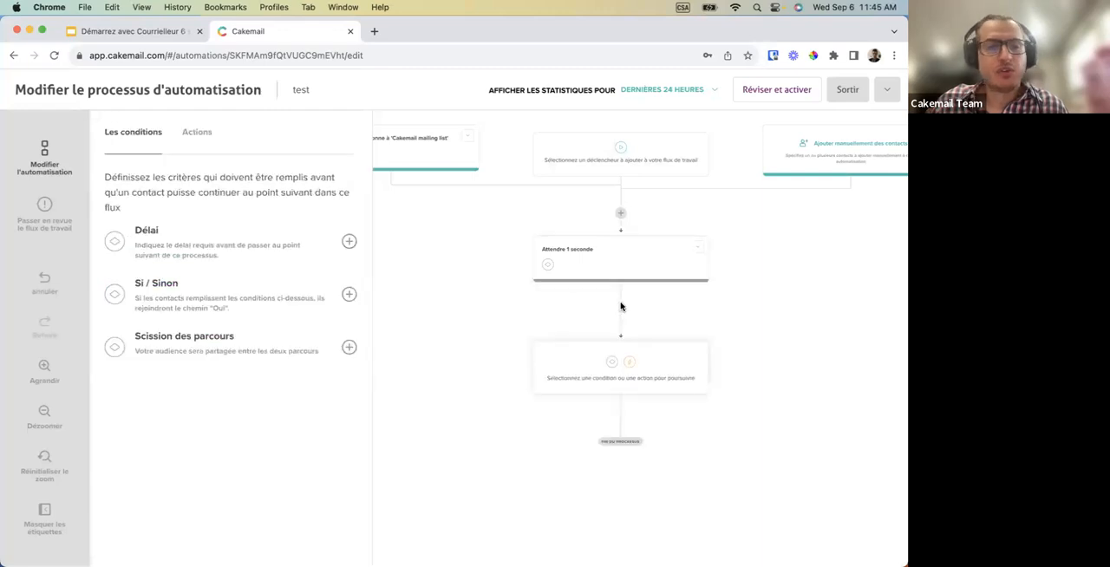
click(205, 135)
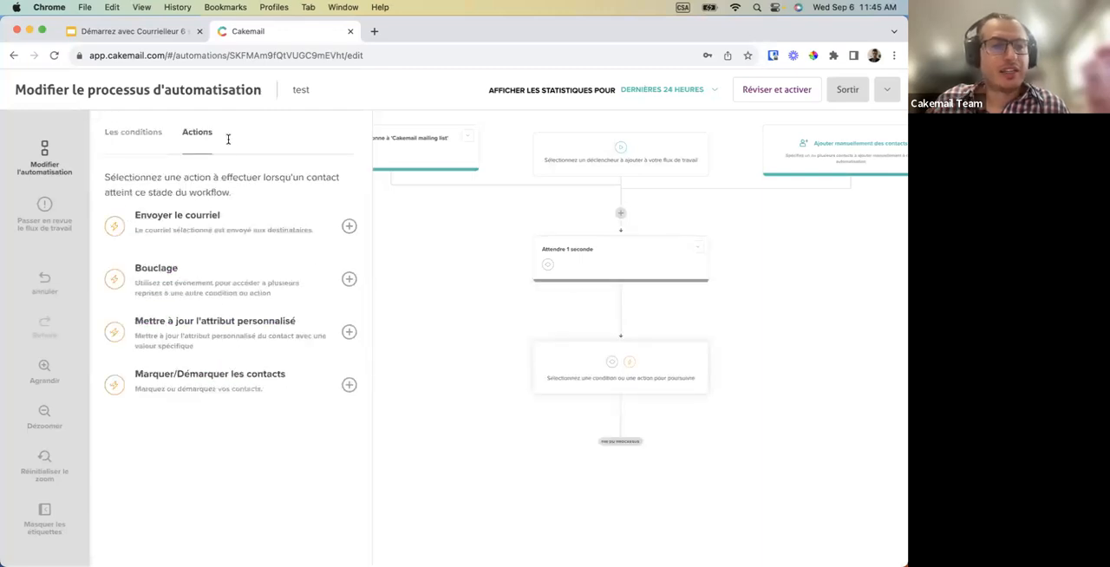
click(348, 227)
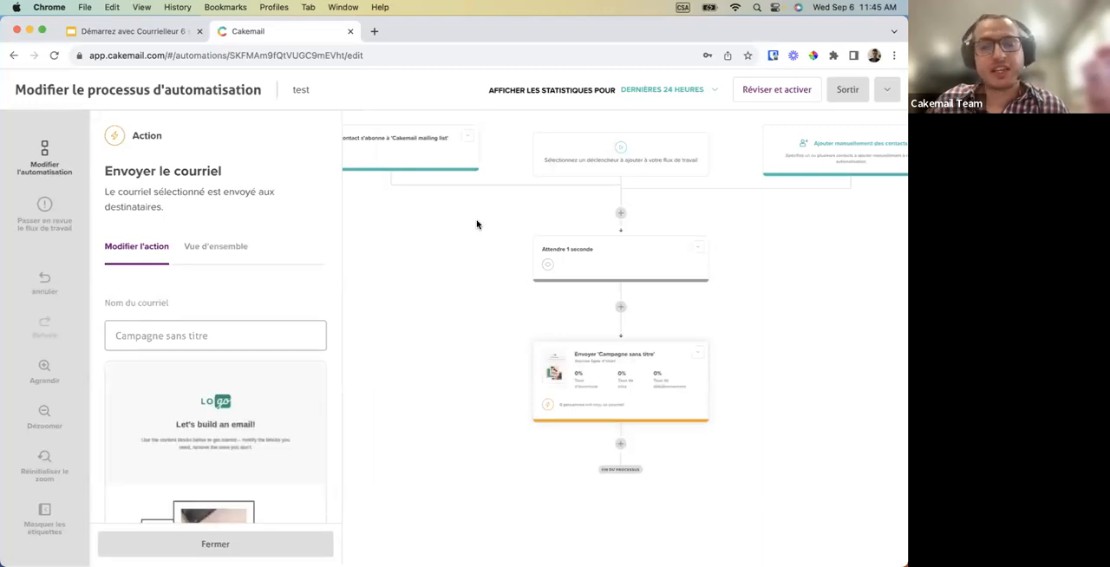
scroll(228, 446, down, 1)
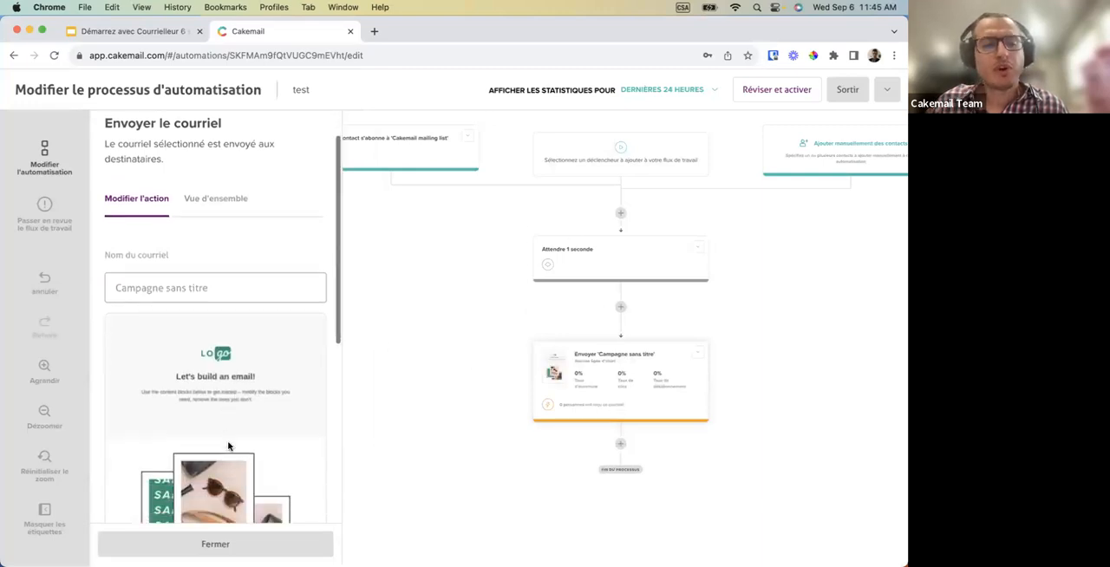
scroll(228, 445, down, 3)
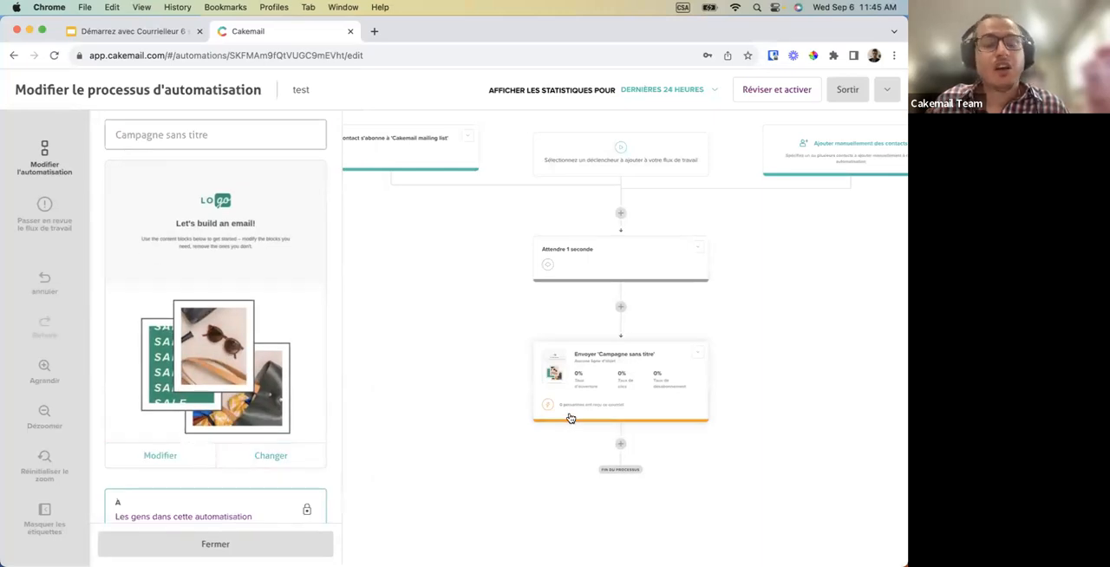
Add a "Délai" condition after the email action and set its wait to 1 week (Semaine).
scroll(436, 425, down, 3)
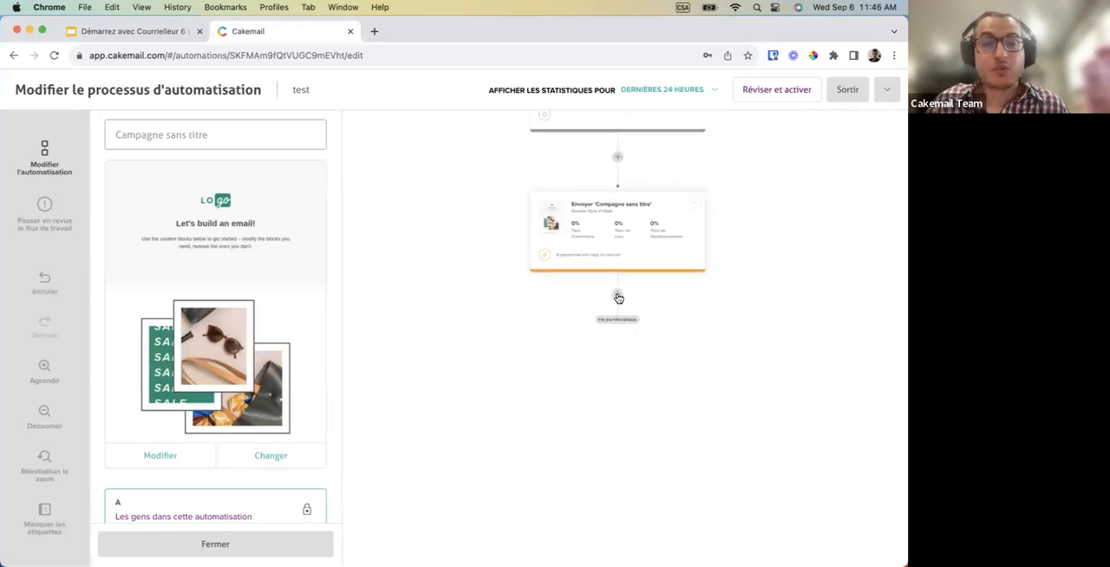
click(616, 298)
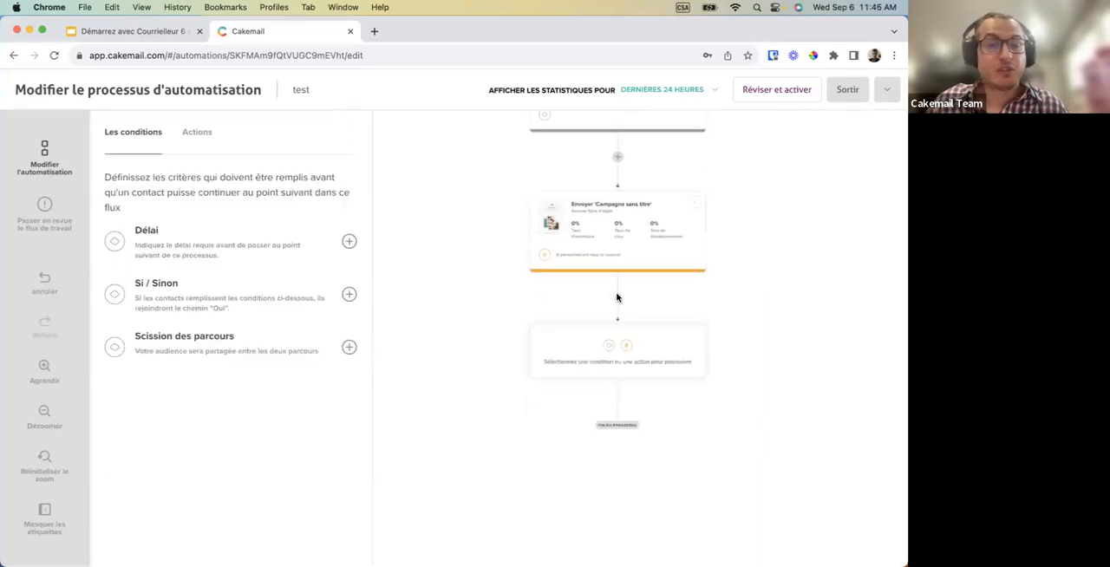
click(348, 243)
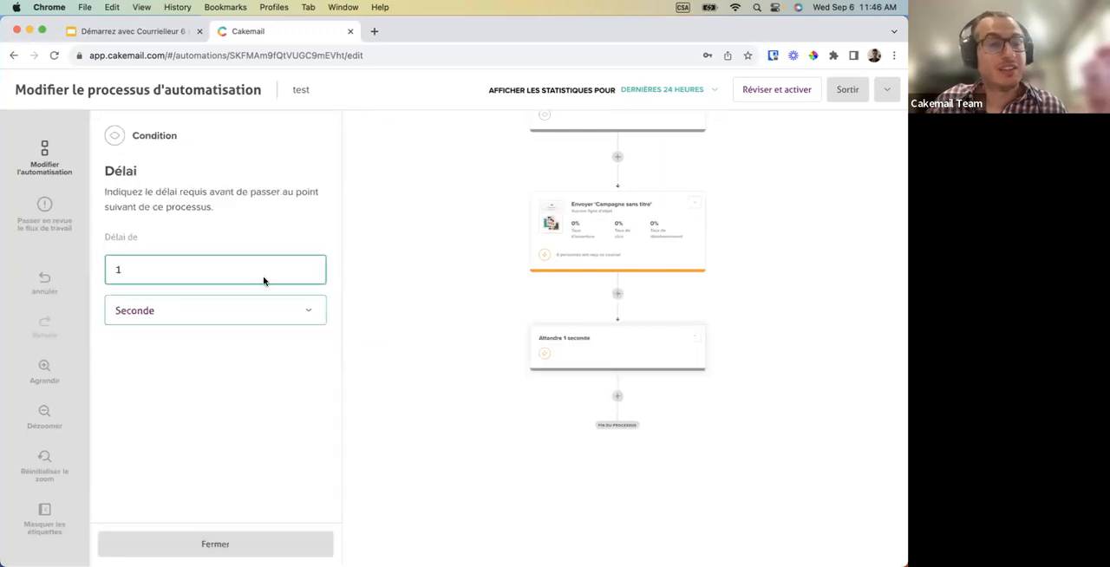
click(188, 310)
click(169, 355)
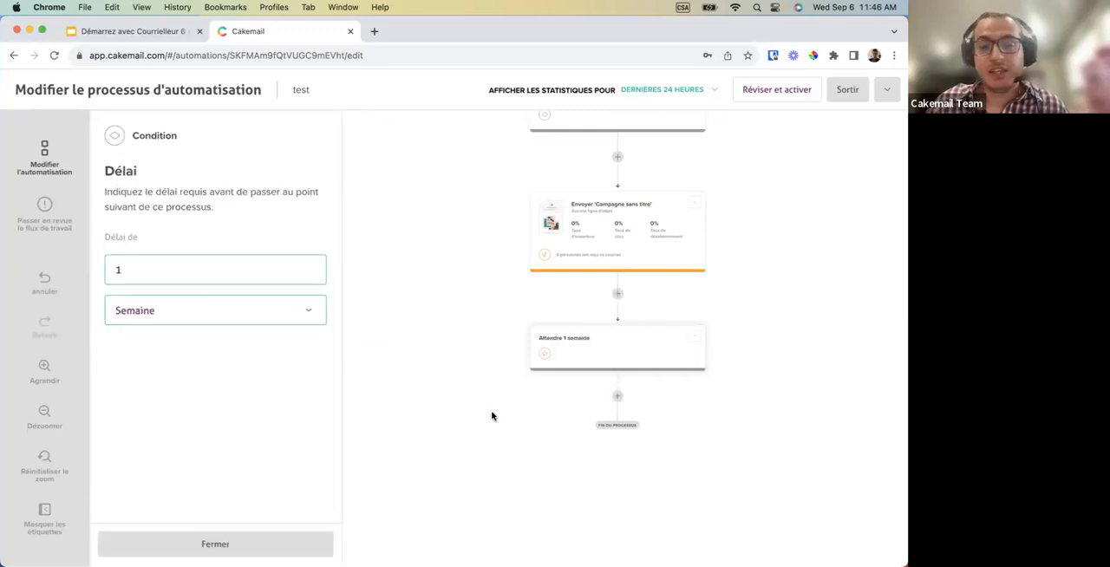
Add a second "Envoyer le courriel" action after the one-week delay.
click(617, 396)
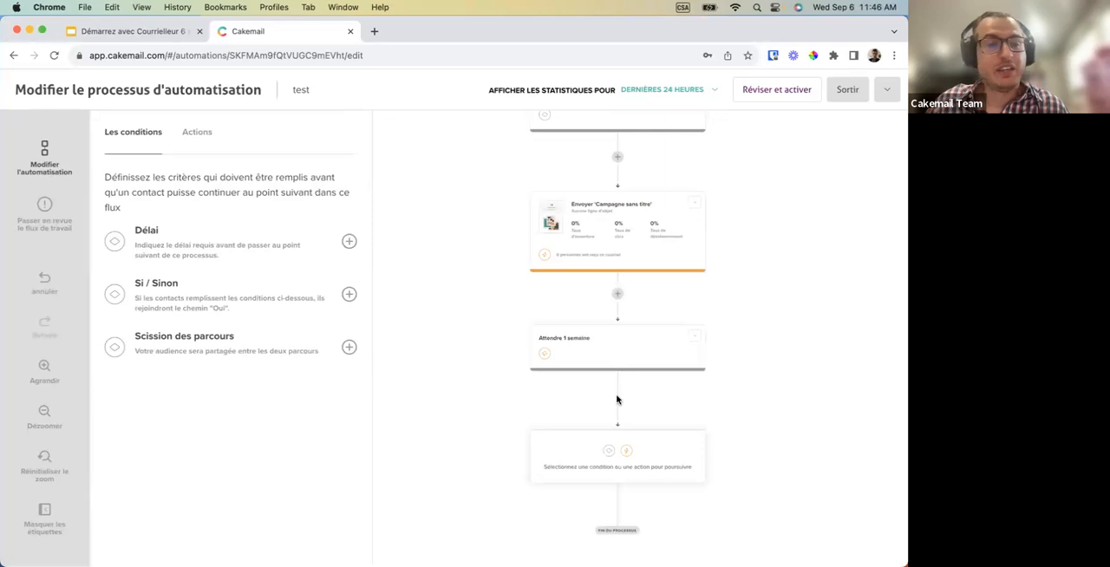
click(212, 130)
click(348, 227)
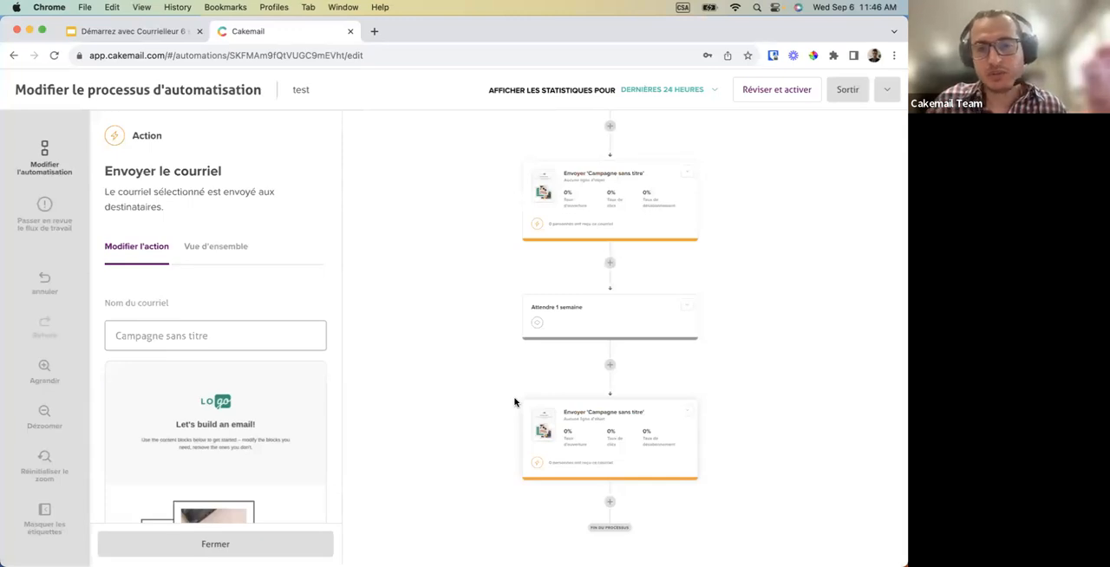
Add a "Si / Sinon" condition after the second "Envoyer le courriel" action at the end of the workflow.
scroll(515, 401, down, 3)
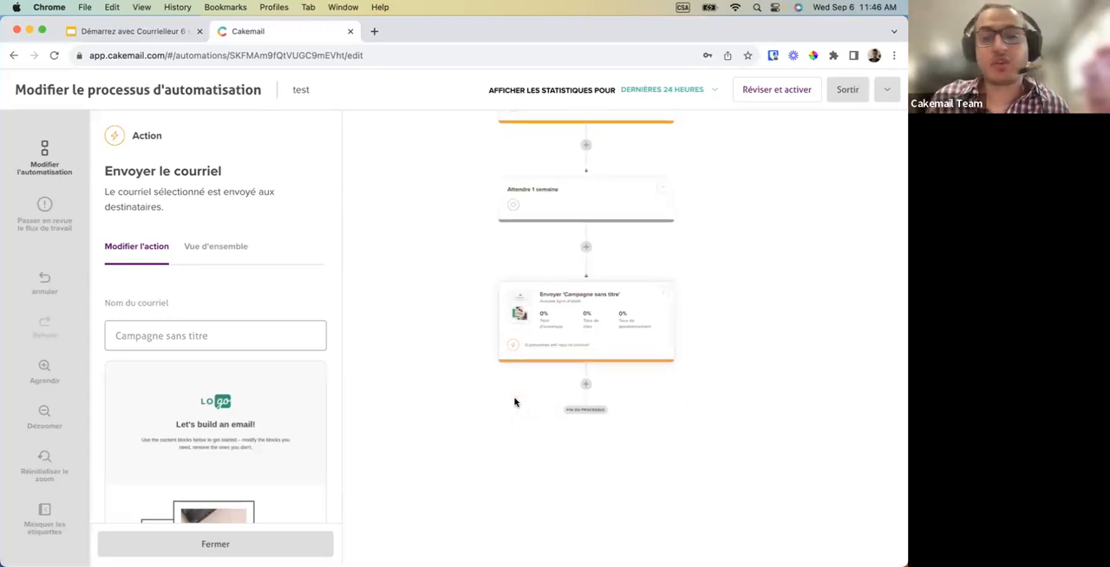
scroll(514, 401, down, 2)
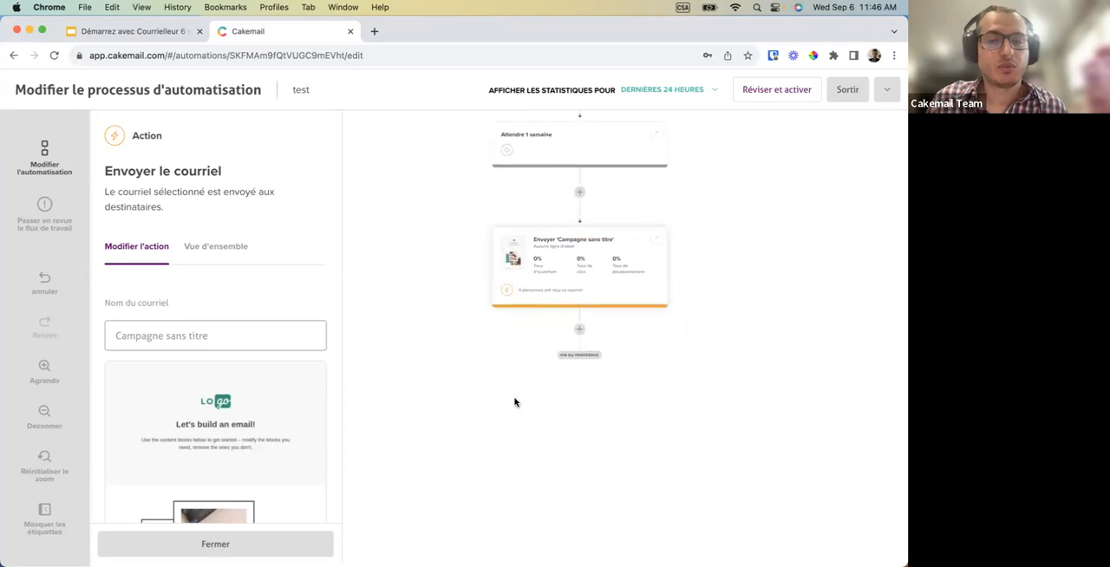
click(578, 332)
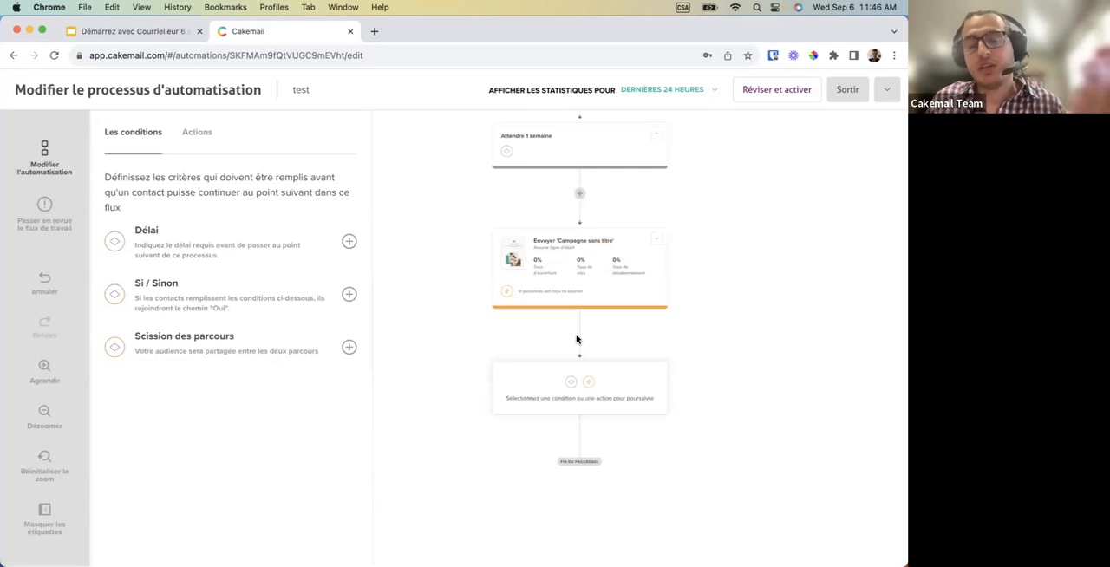
click(348, 296)
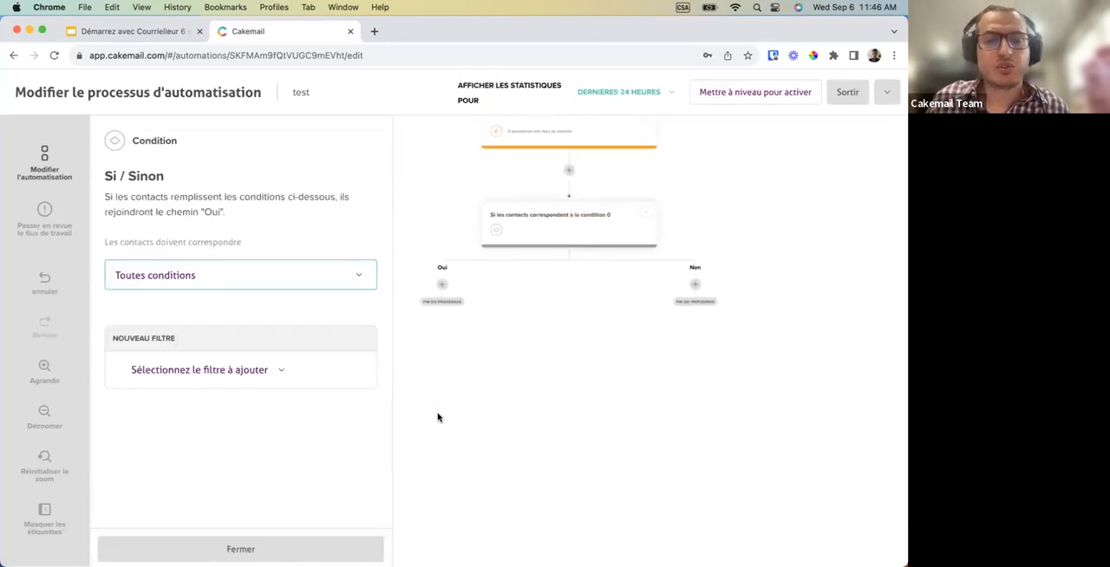
Add a "N'a pas ouvert" filter to the Si / Sinon condition for the specific campaign "Campagne sans titre".
click(261, 378)
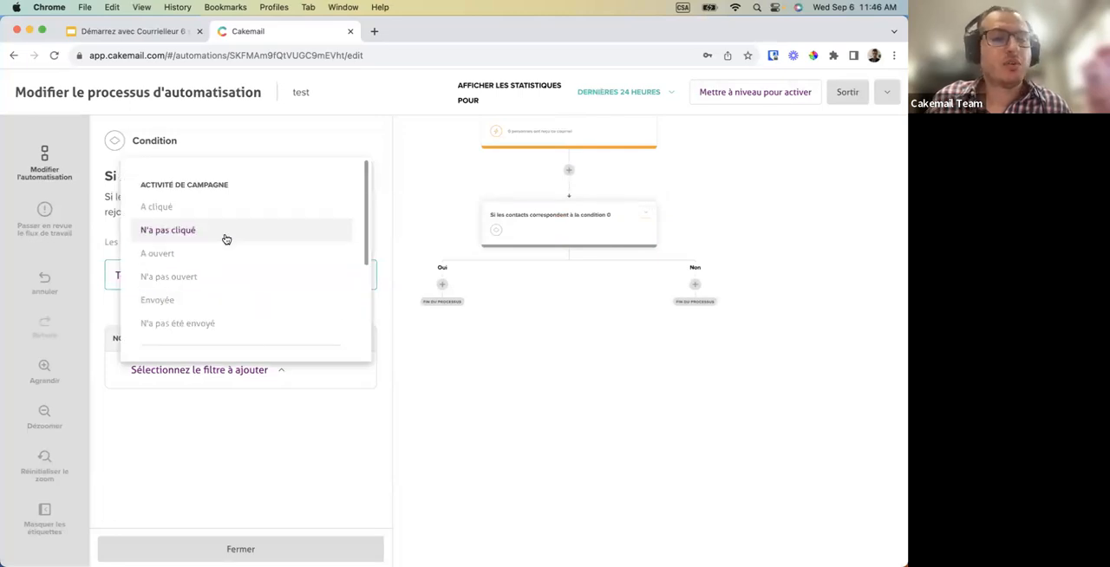
click(202, 278)
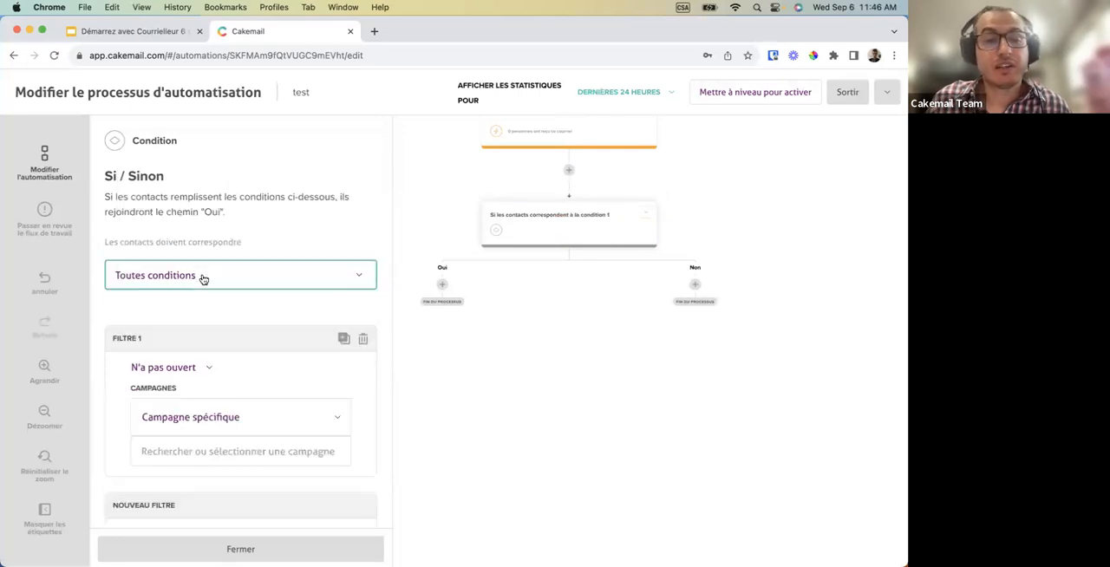
click(273, 450)
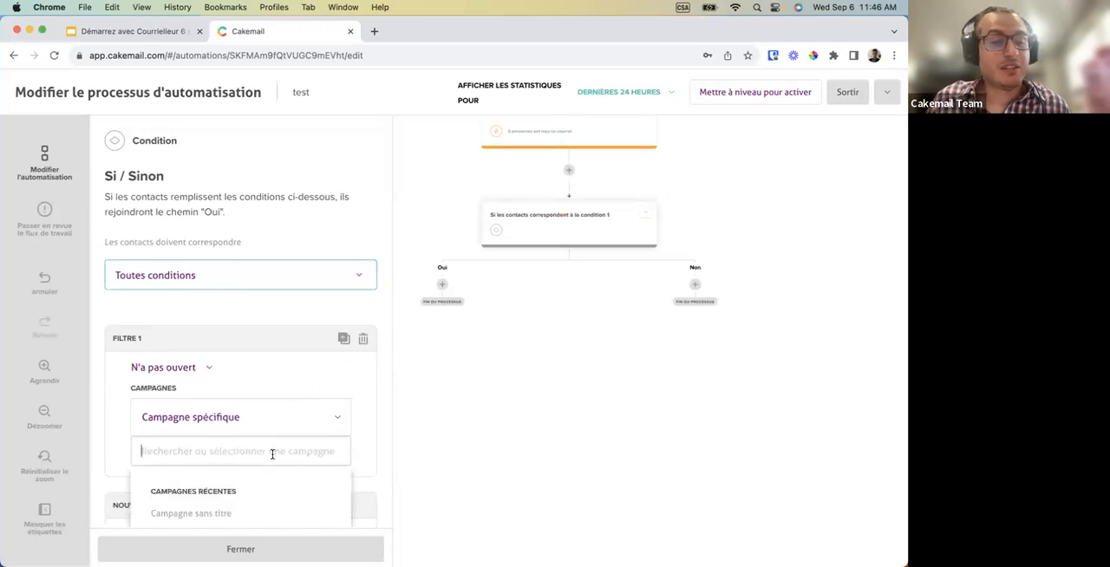
click(238, 515)
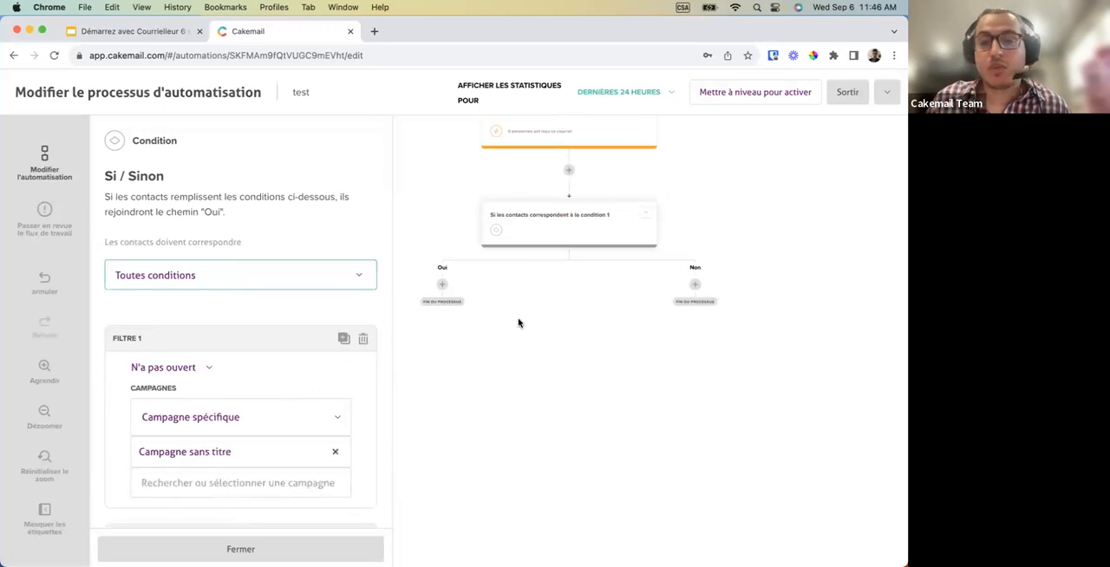
Add an "Envoyer le courriel" action on the "Oui" path of the Si / Sinon condition.
scroll(513, 325, down, 1)
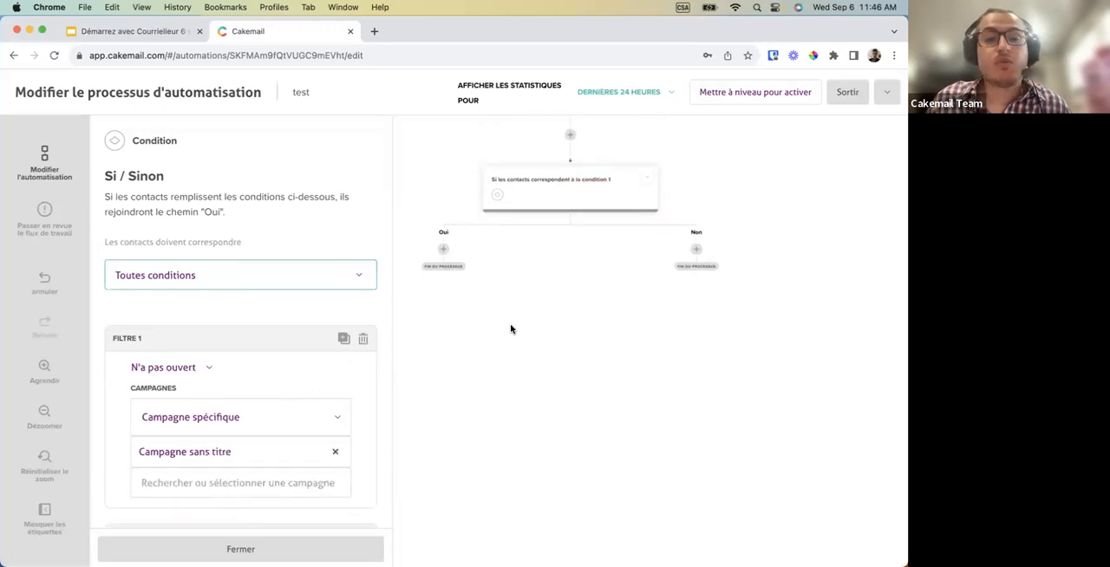
click(443, 249)
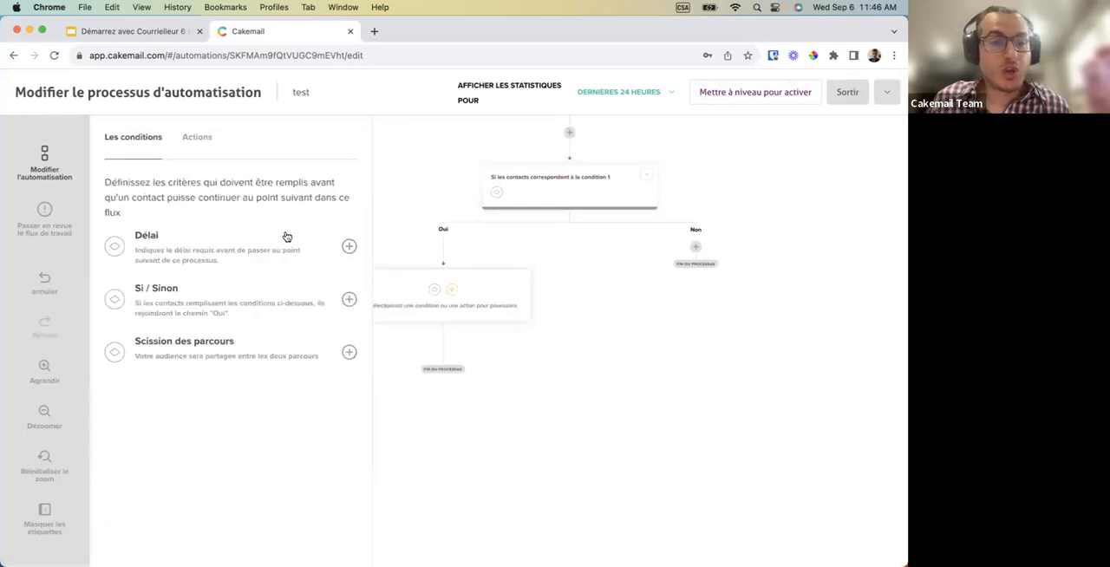
click(205, 141)
click(347, 228)
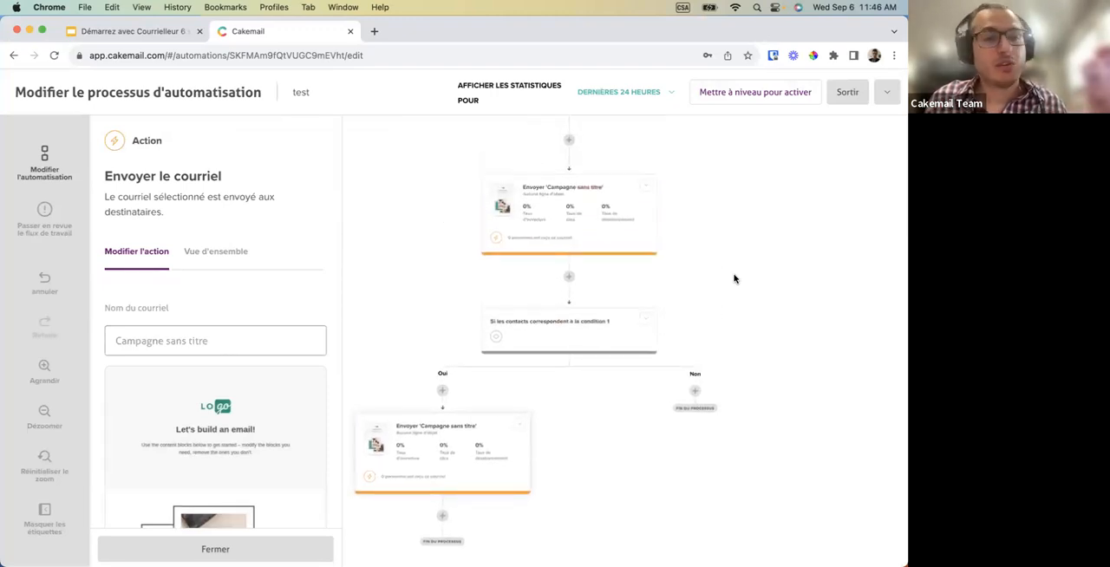
Add a 50/50 "Scission des parcours" condition after the email action on the "Oui" path.
scroll(733, 279, down, 5)
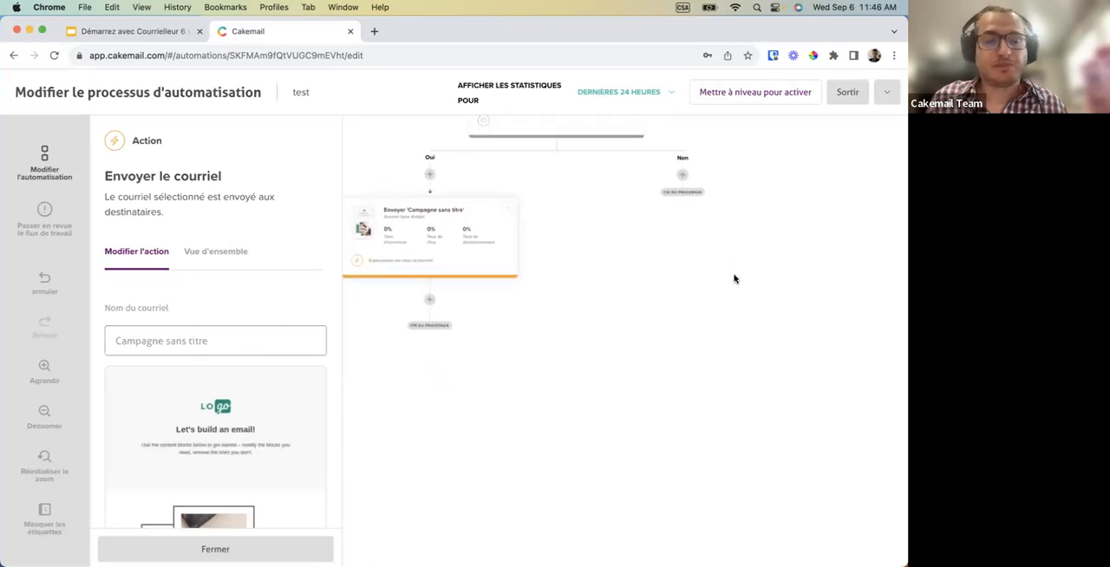
click(437, 270)
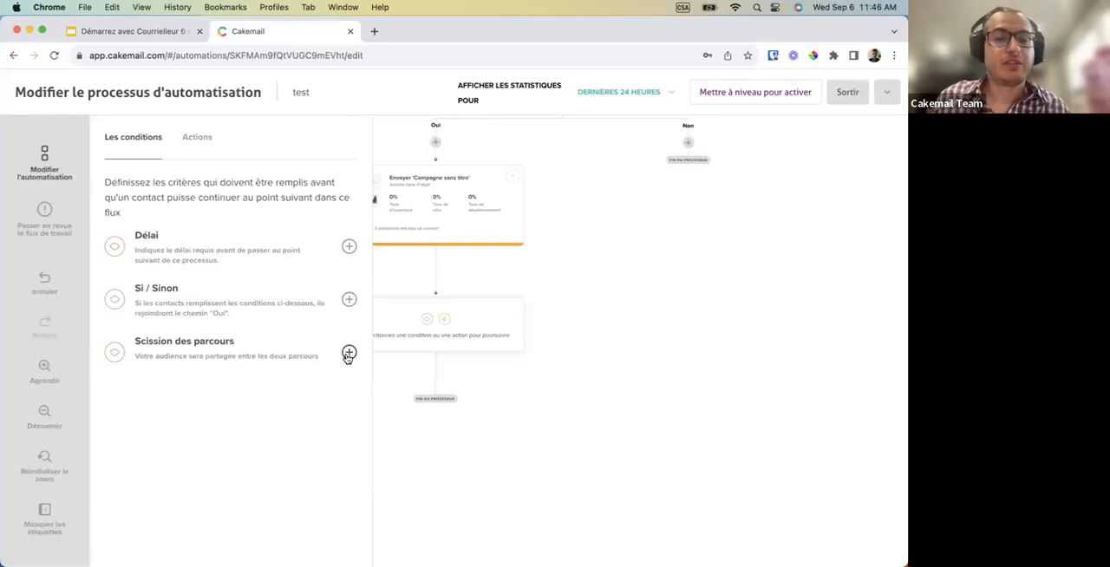
click(348, 354)
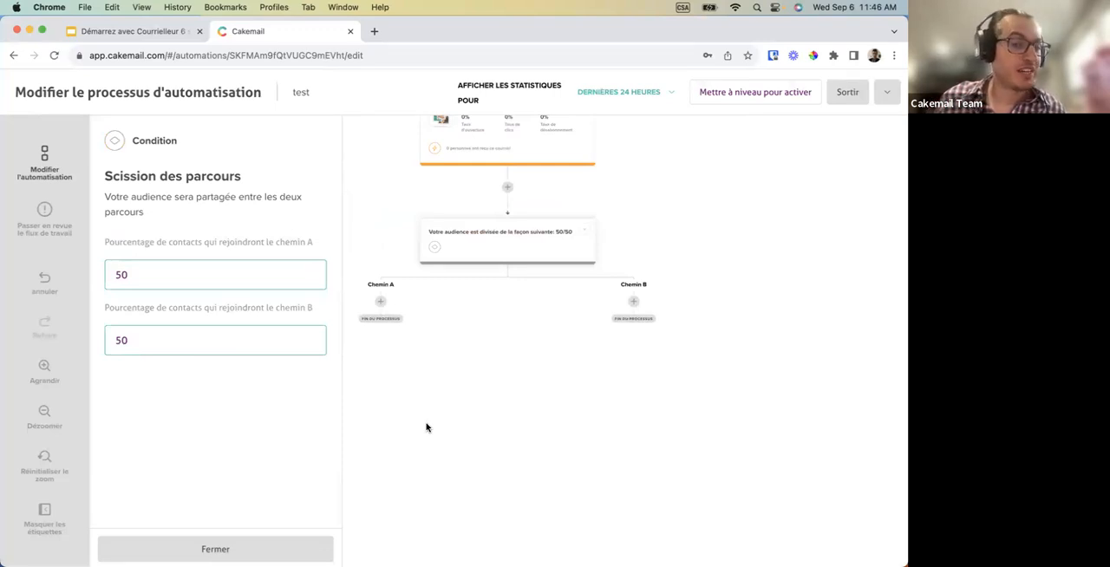
scroll(425, 426, up, 5)
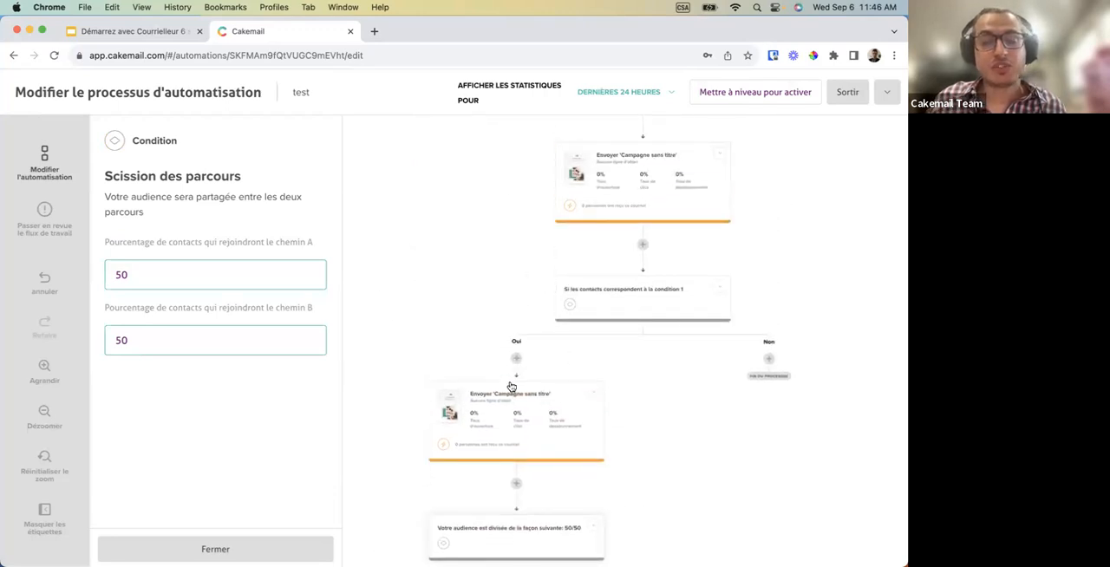
scroll(642, 419, down, 10)
scroll(642, 418, up, 3)
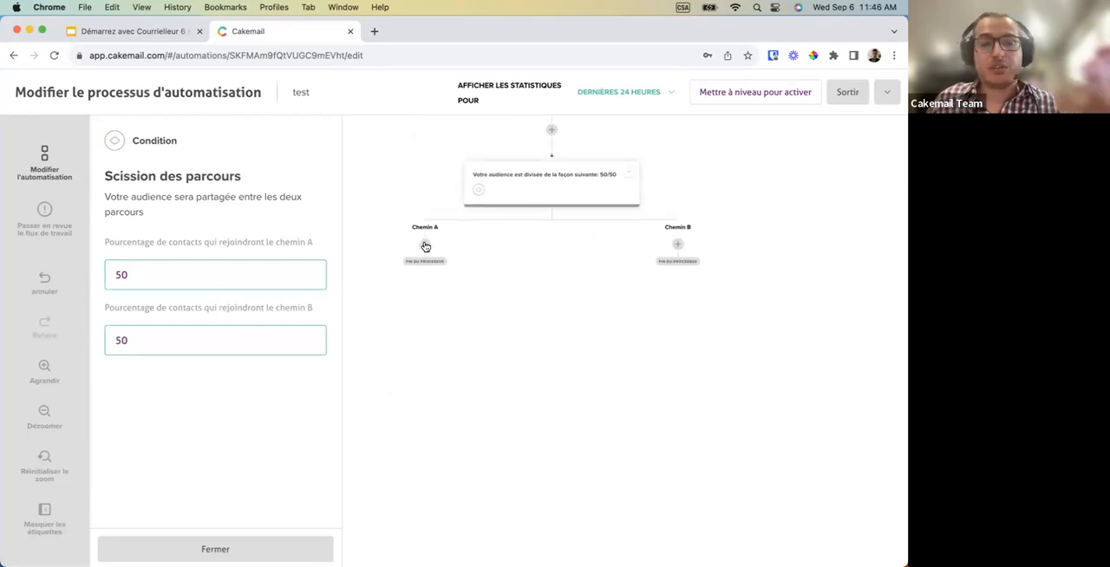
click(425, 245)
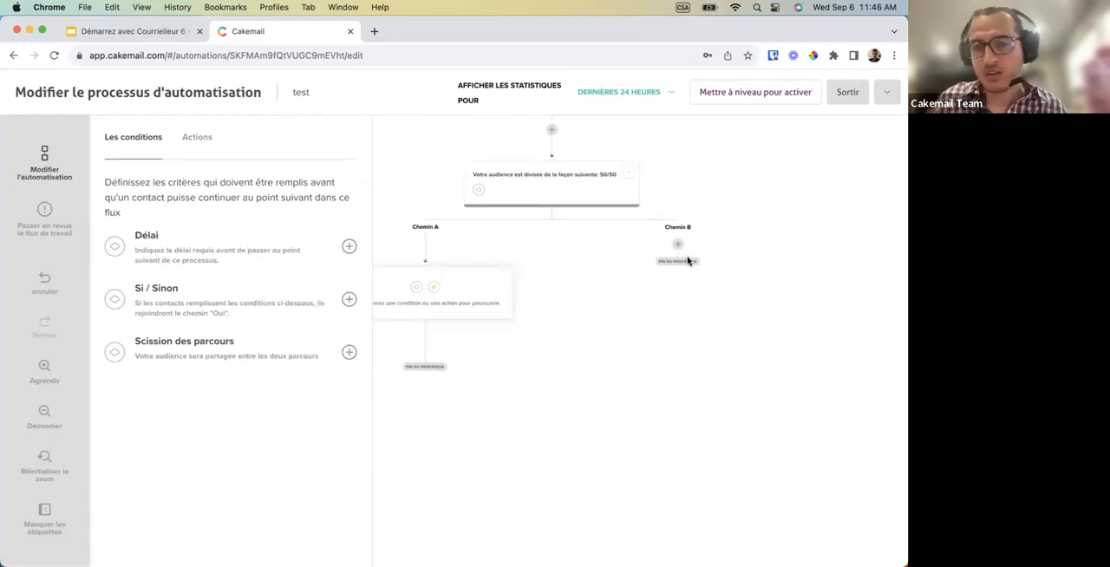
click(511, 330)
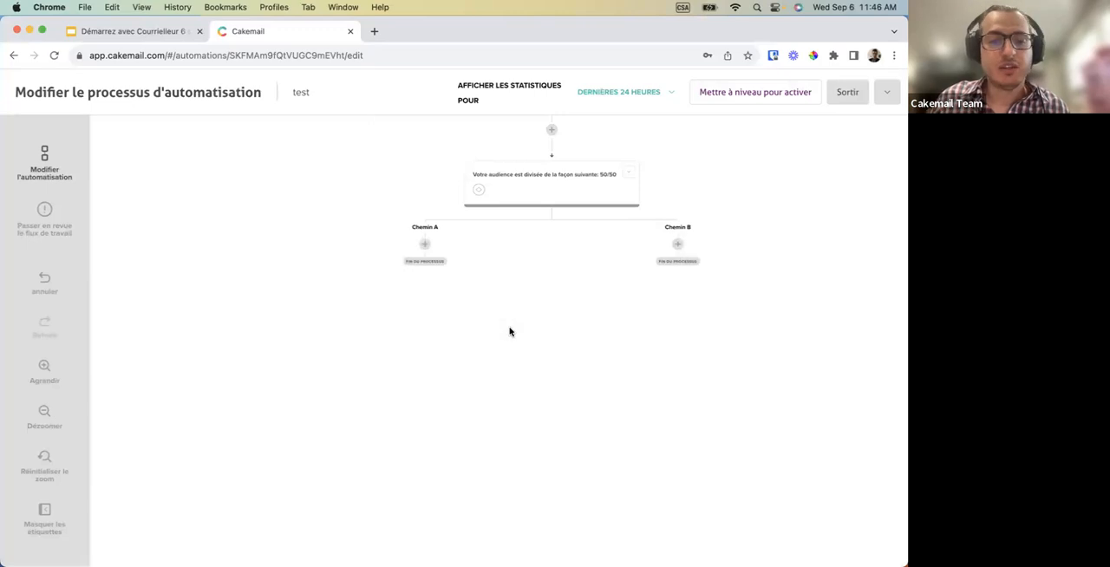
Review the "Vue d'ensemble" statistics of the email action placed before the Si / Sinon condition.
scroll(510, 331, up, 5)
scroll(510, 331, up, 3)
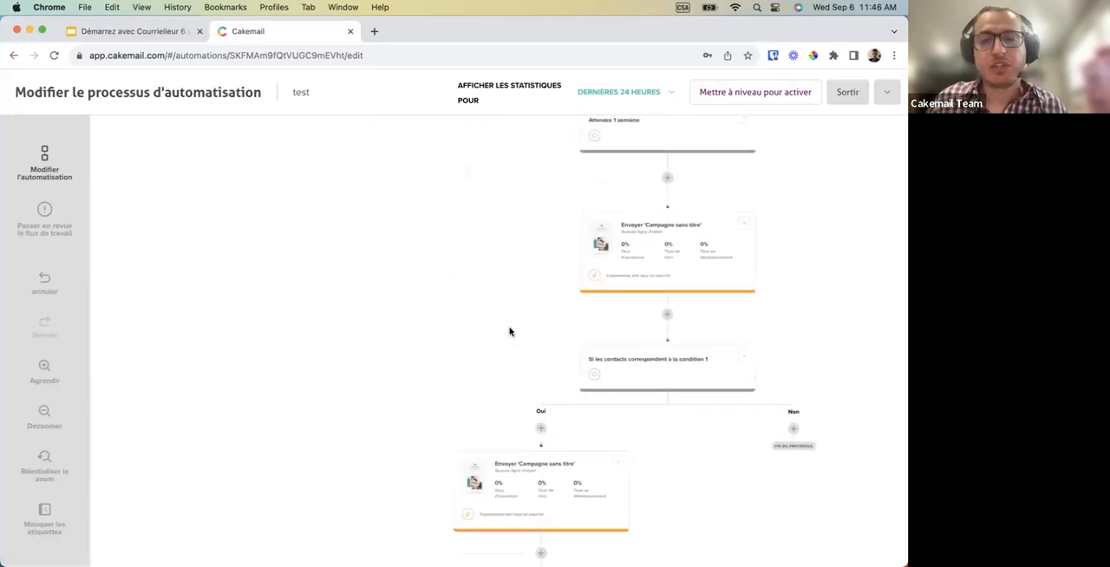
click(651, 237)
click(203, 255)
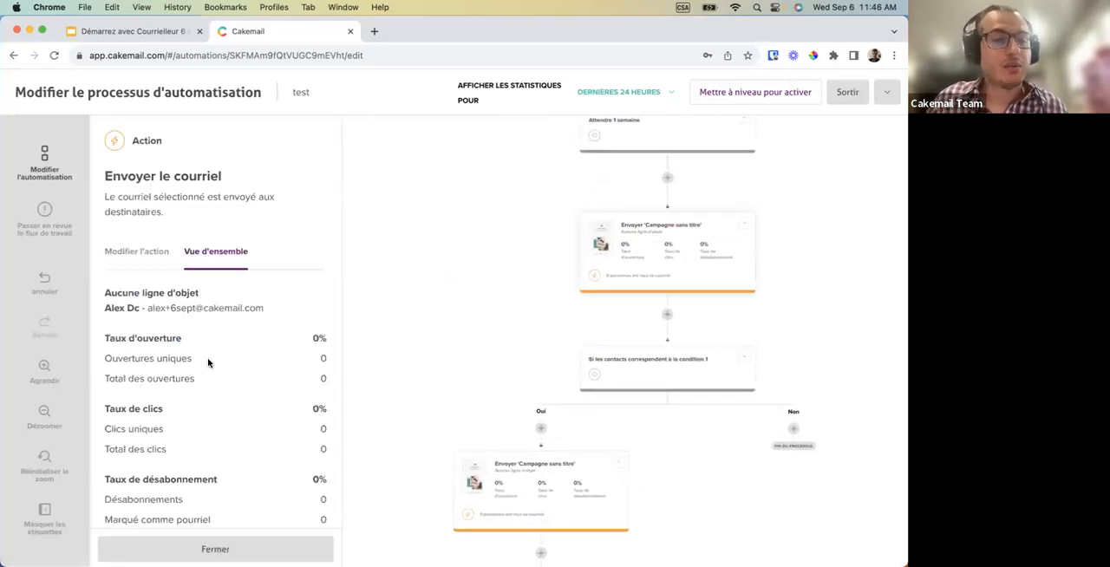
scroll(208, 361, down, 4)
scroll(209, 360, down, 2)
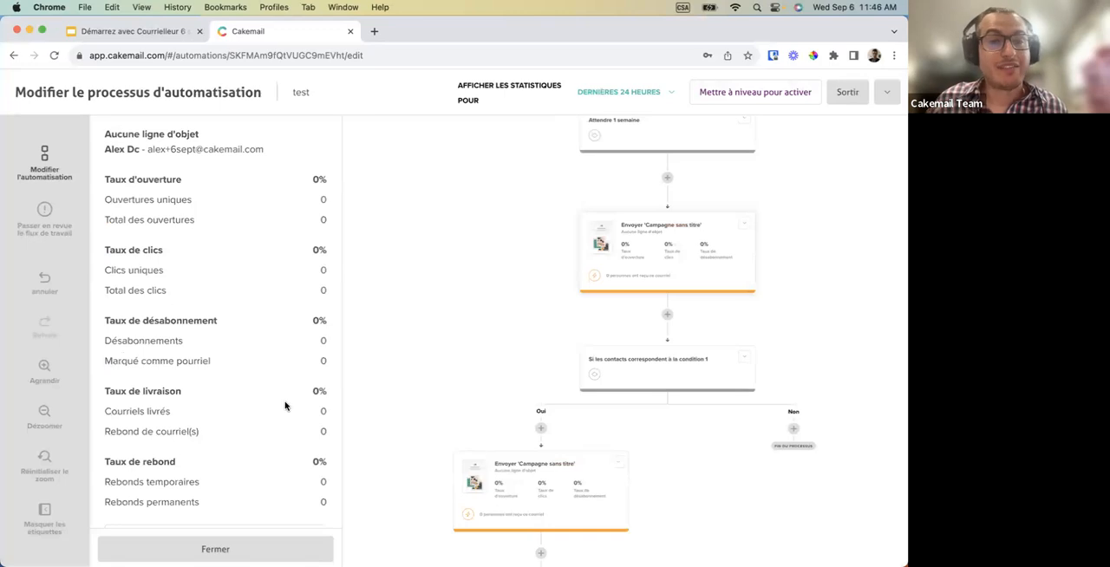
scroll(284, 405, down, 1)
scroll(285, 404, up, 5)
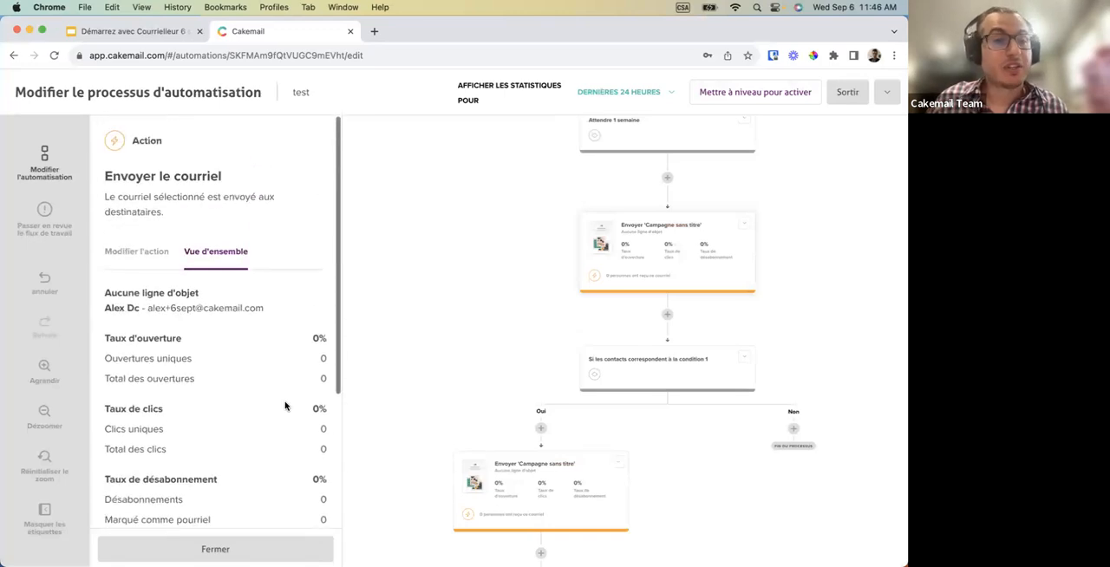
click(139, 251)
Insert a "Bouclage" action between the "Oui" path's email and the audience split.
scroll(478, 404, down, 5)
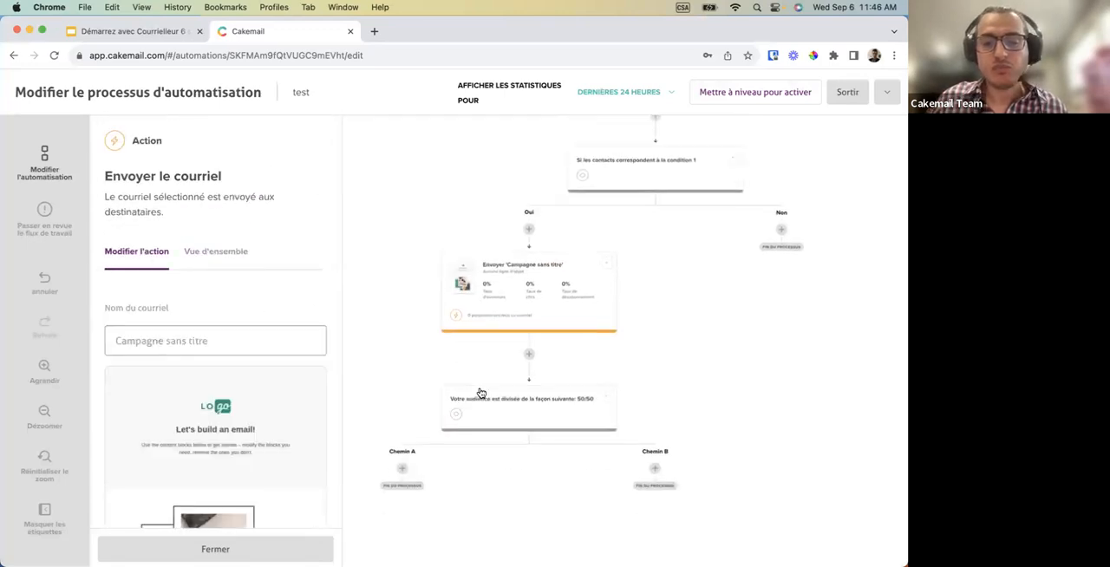
scroll(524, 433, down, 1)
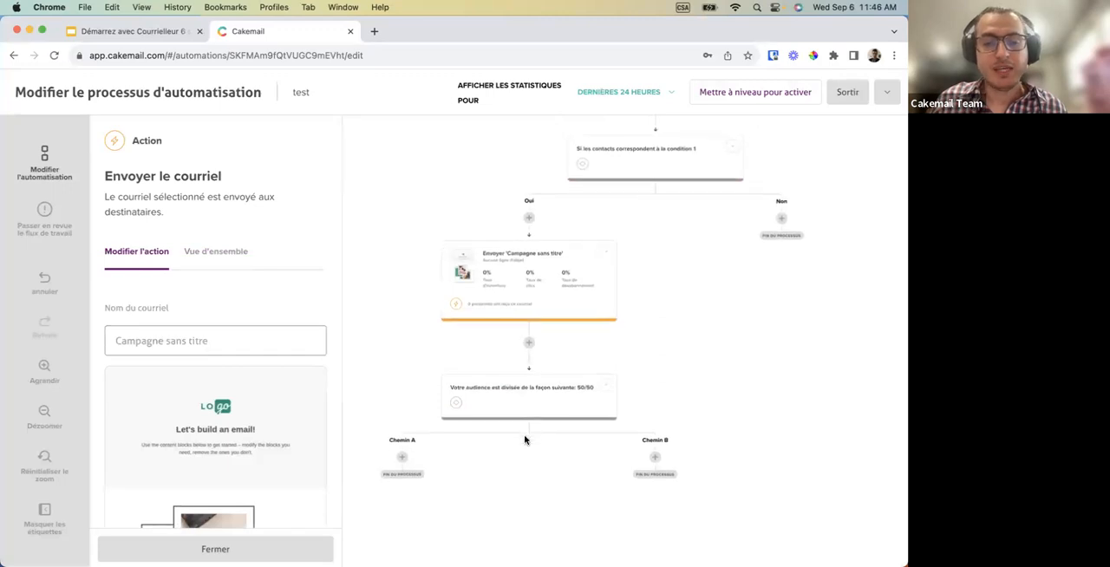
click(532, 326)
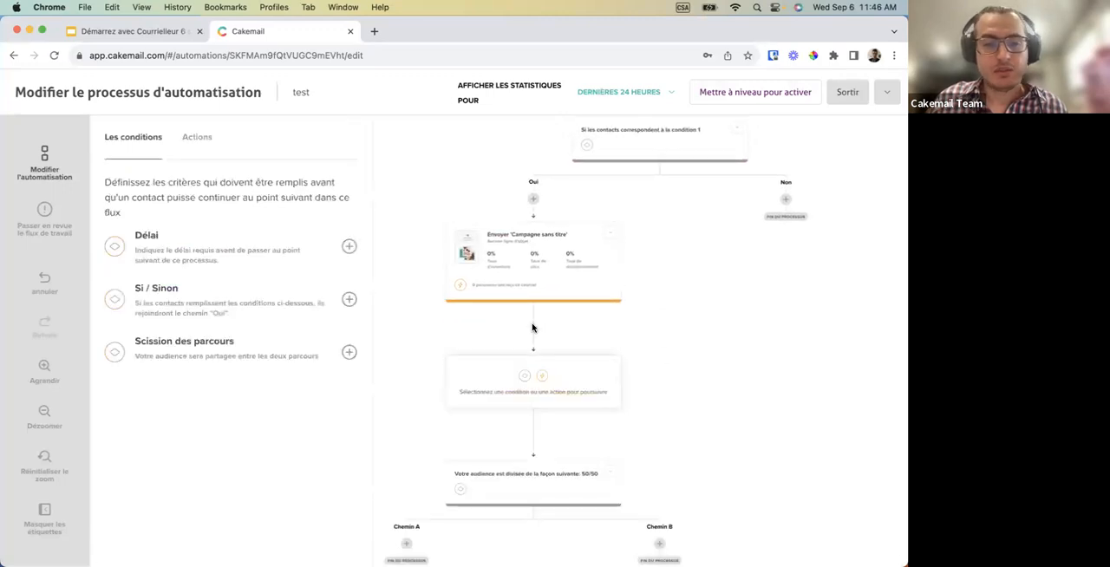
click(195, 141)
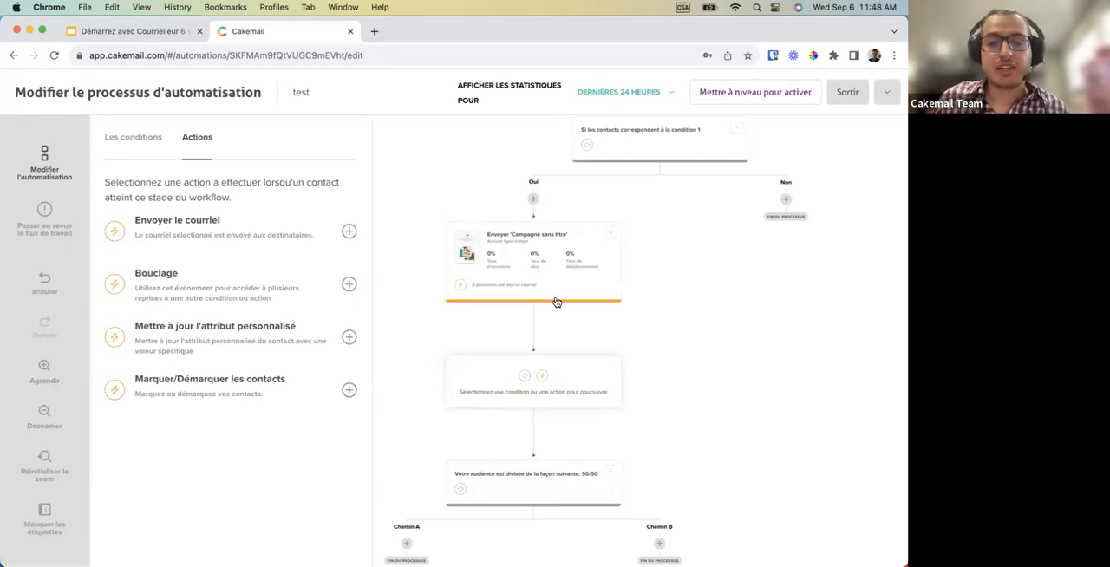
click(351, 283)
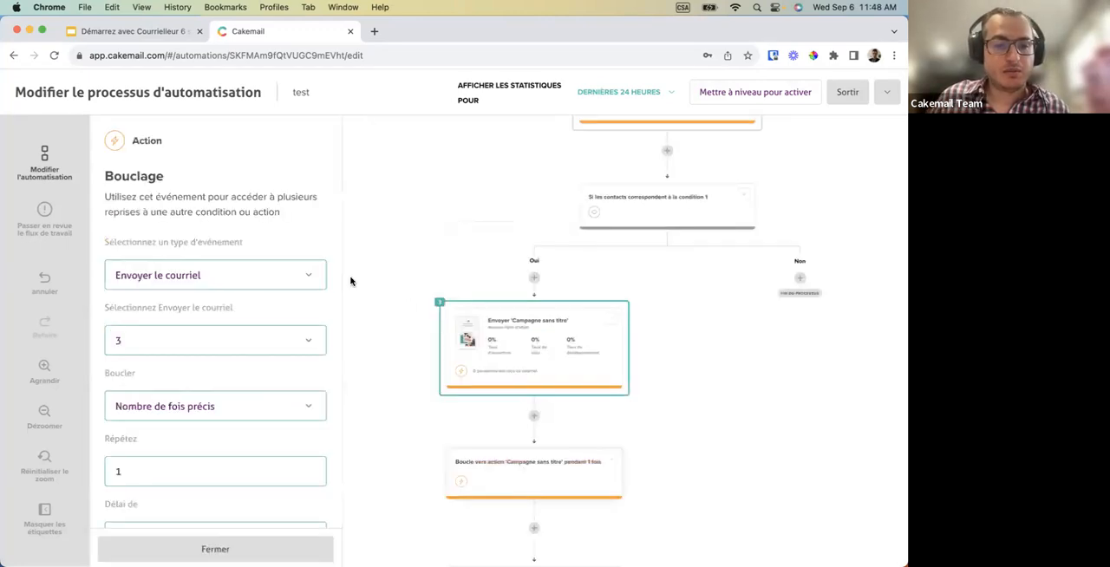
Set the Bouclage action's delay to 52 Semaines.
scroll(268, 406, down, 3)
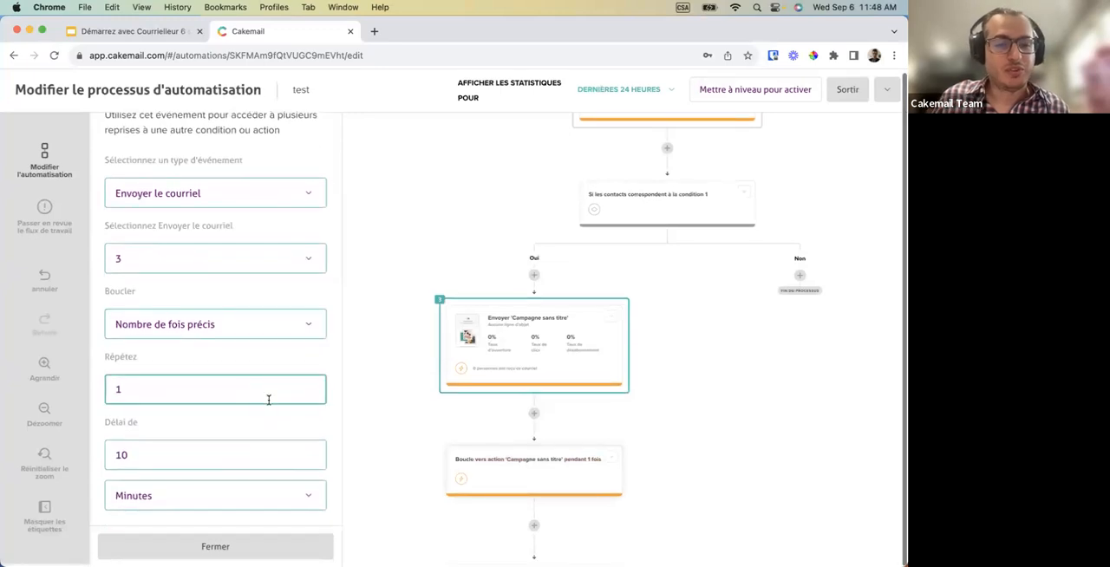
click(217, 463)
click(223, 494)
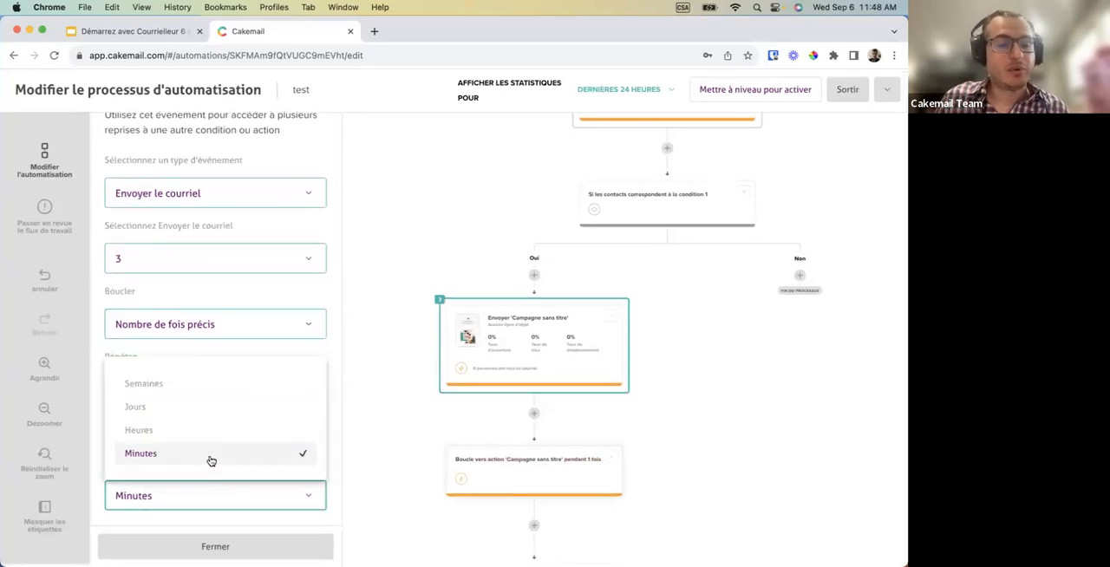
click(189, 384)
drag(131, 455, 109, 455)
text(52)
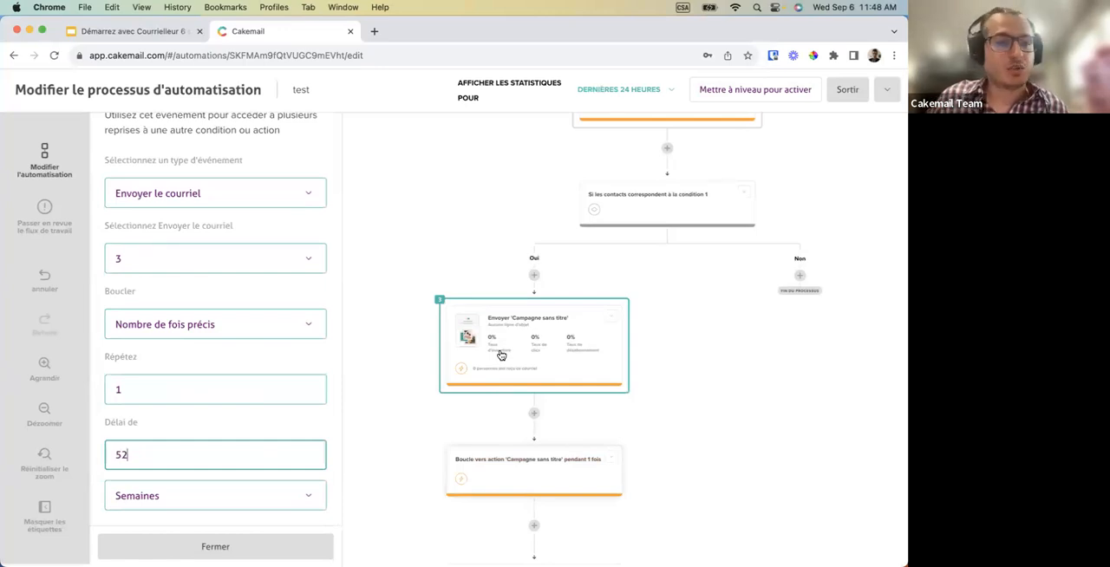
Check the available "Boucler" modes and the emails that the Bouclage action can loop back to.
click(258, 323)
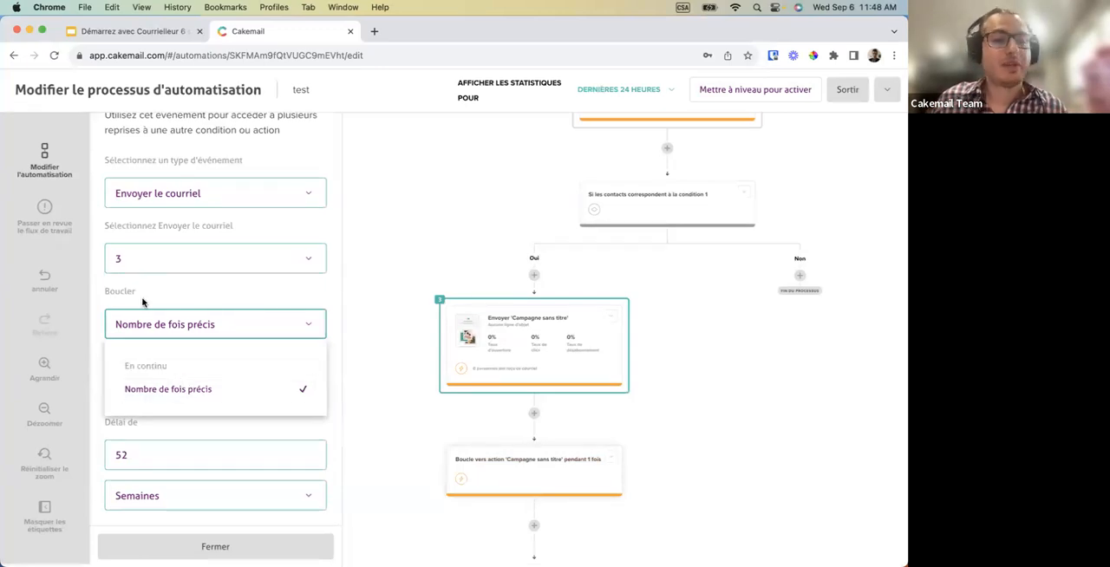
click(137, 263)
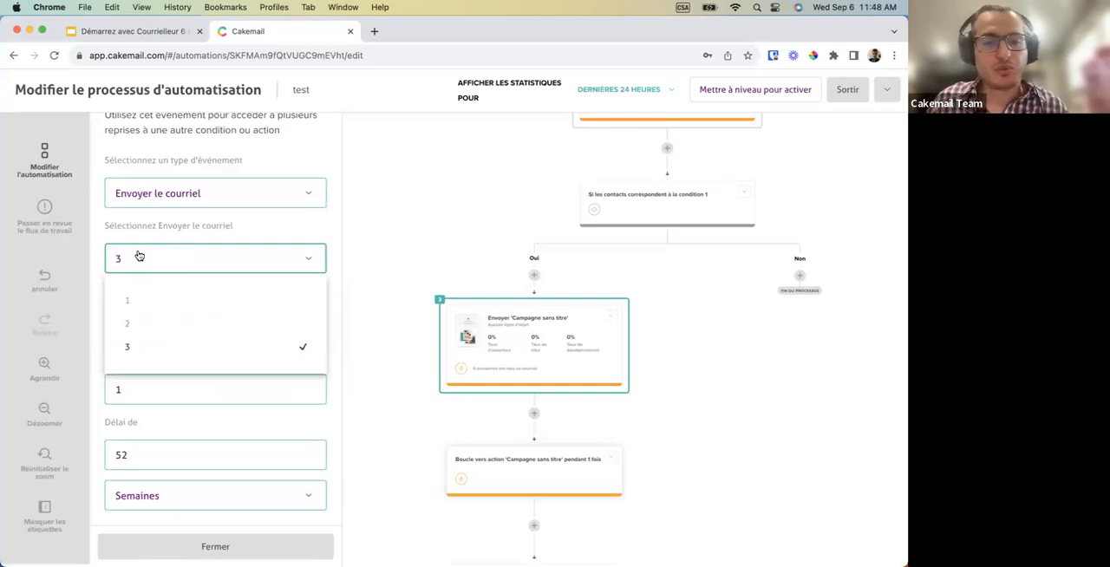
click(304, 264)
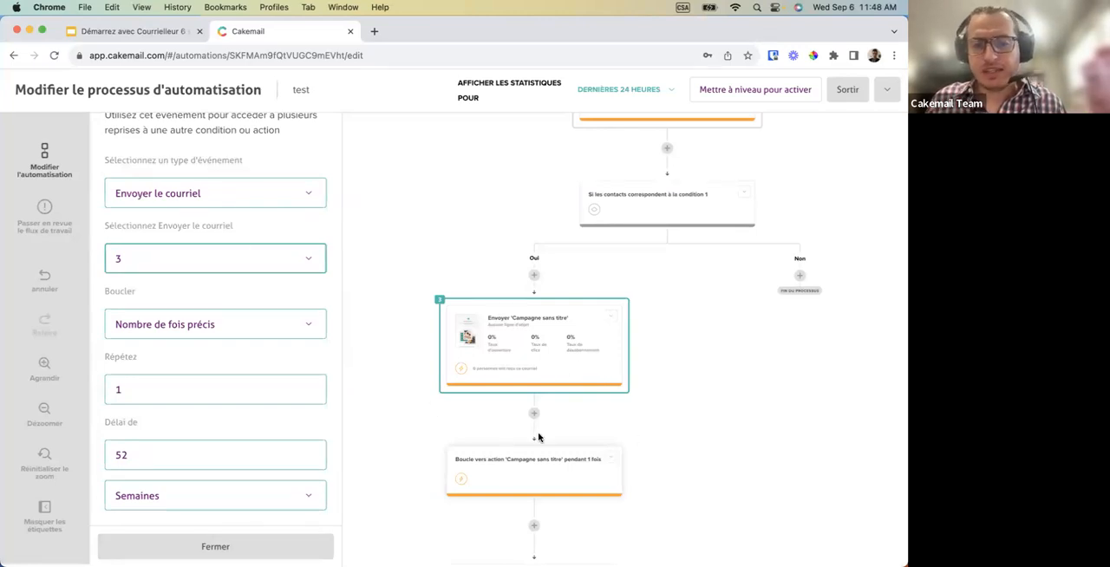
Look over the actions available for a new step just before the Si / Sinon condition.
scroll(537, 442, down, 5)
scroll(538, 447, up, 6)
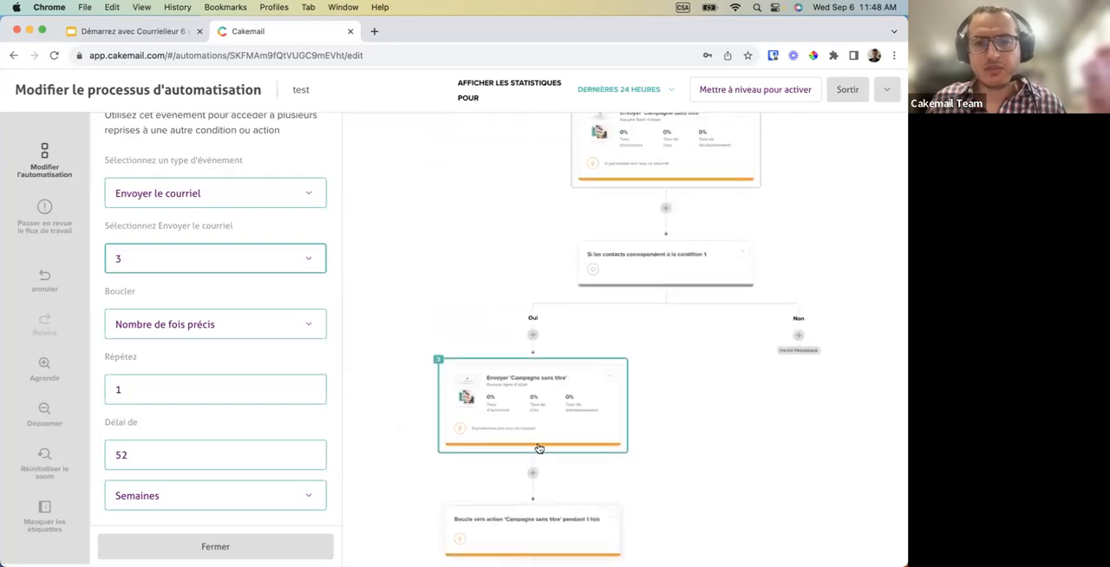
click(664, 281)
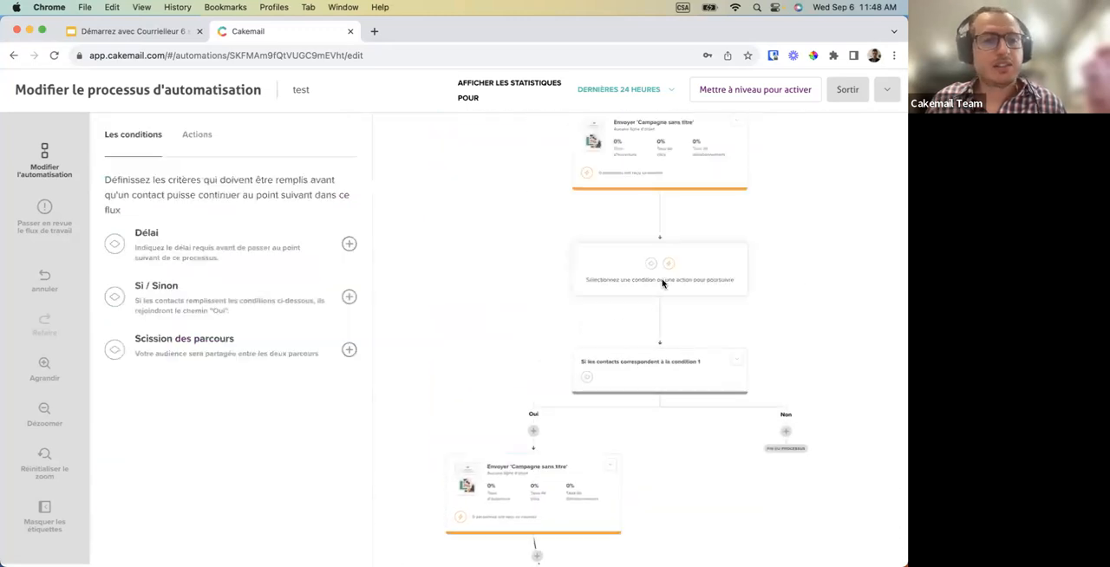
click(206, 134)
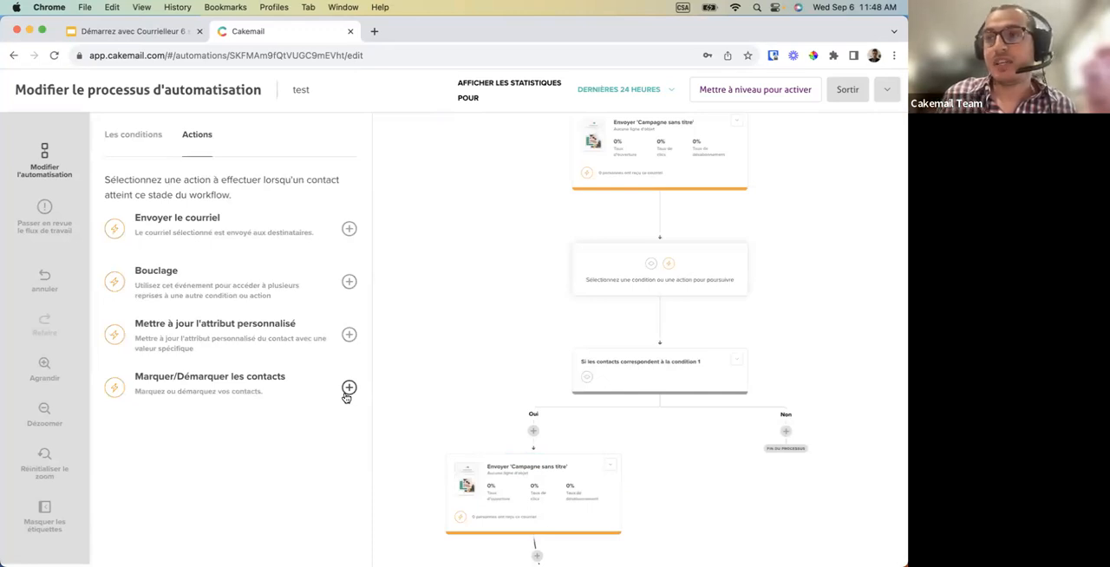
scroll(402, 442, down, 5)
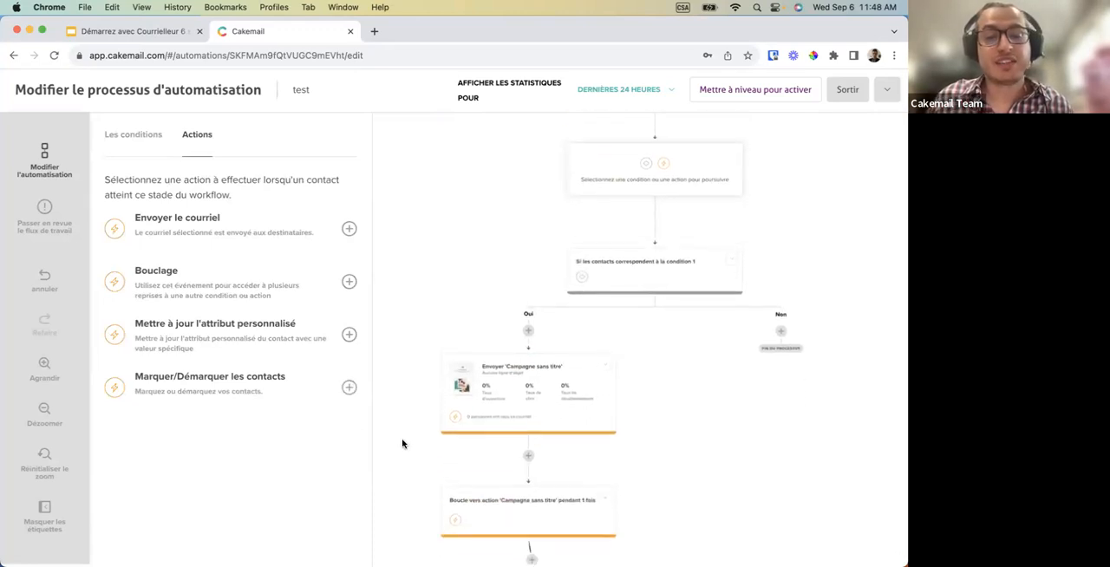
scroll(401, 444, down, 2)
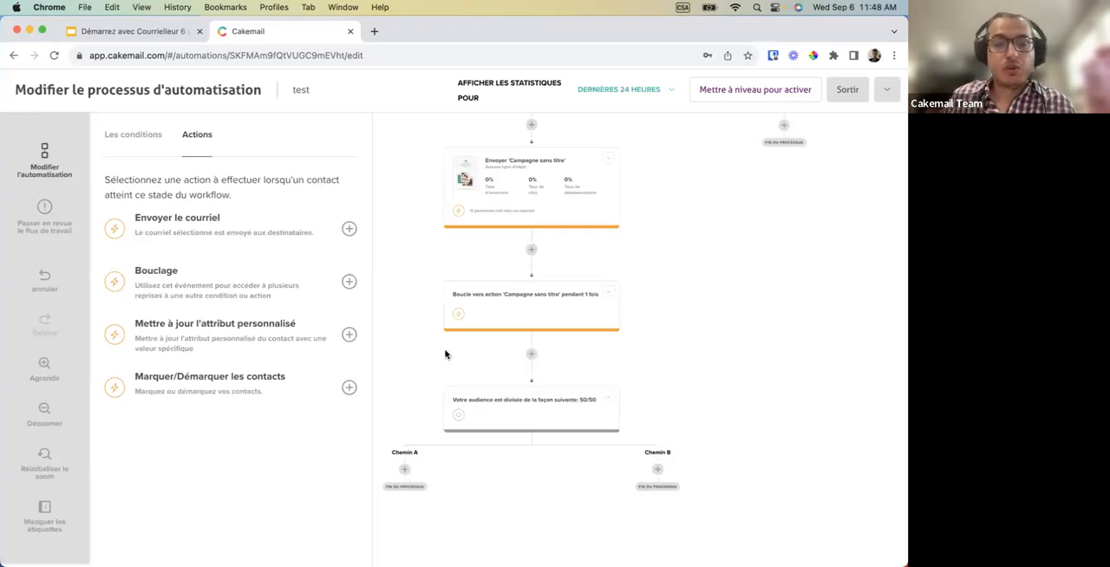
Exit the automation editor and switch to the "Démarrez avec Courrielleur 6 septembre" presentation in Google Slides, showing the Demo slide.
click(838, 99)
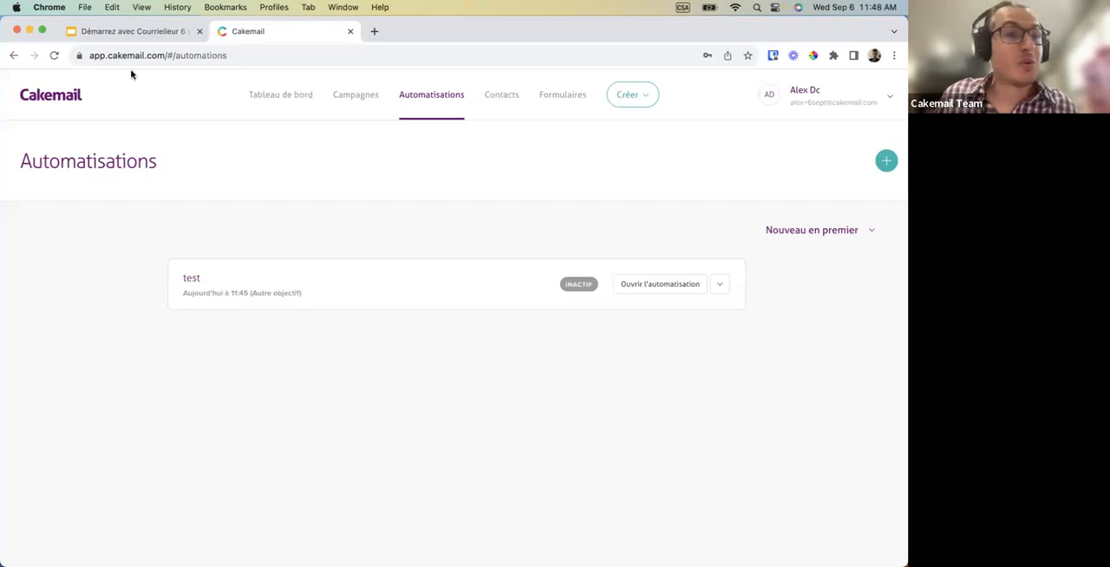
click(135, 32)
key(Down)
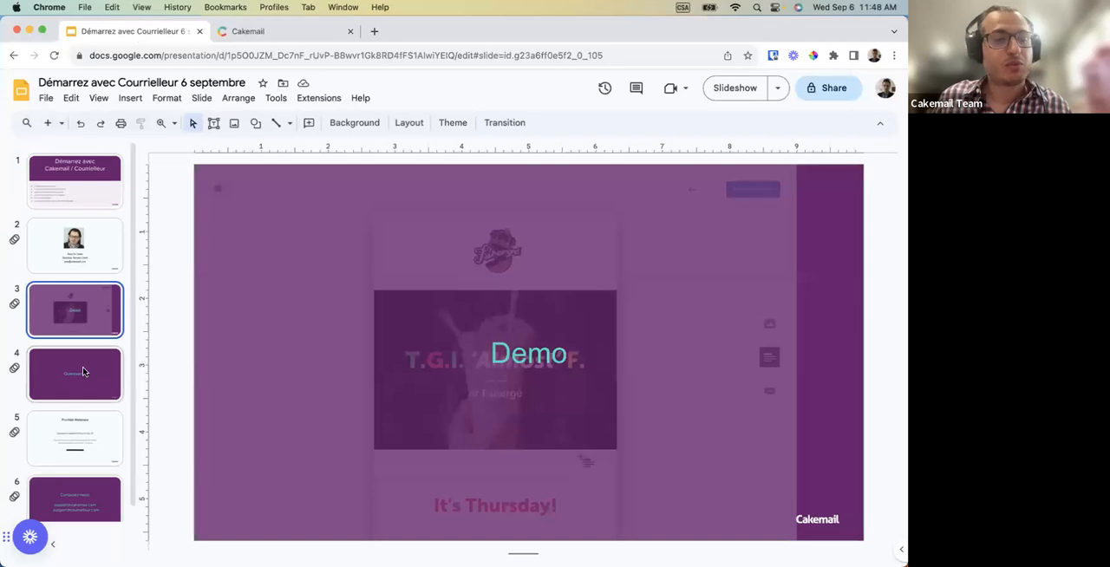